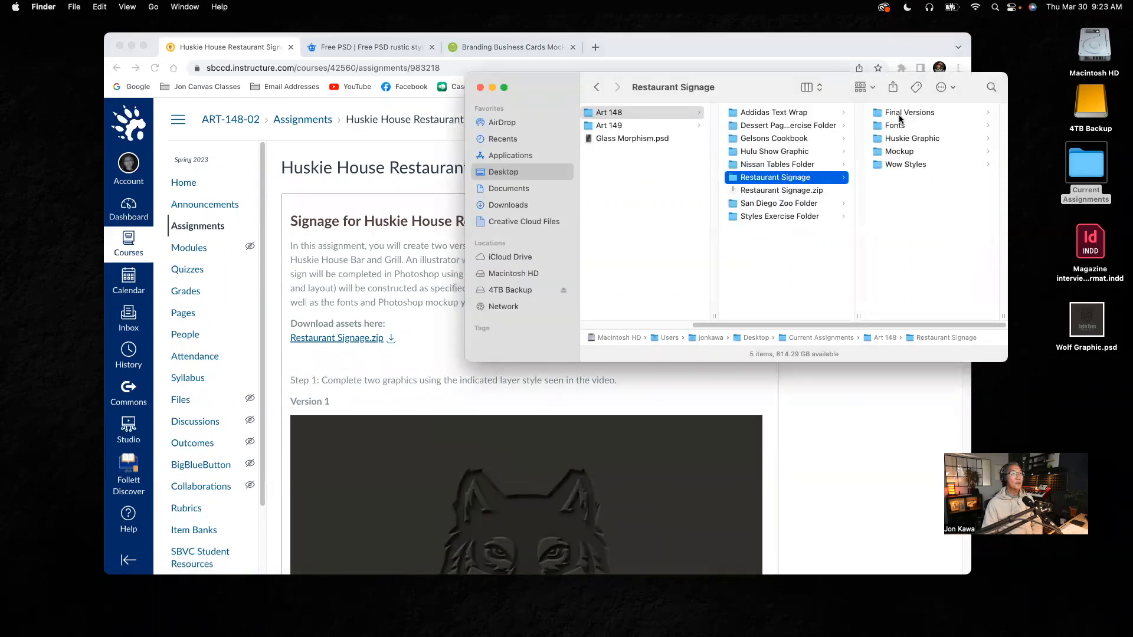
# - Look through the Wow Styles, Mockup and Huskie Graphic folders of Restaurant Signage, previewing 81698.psd and Huskie Graphic.png
pyautogui.moveTo(772, 84); pyautogui.dragTo(753, 123)
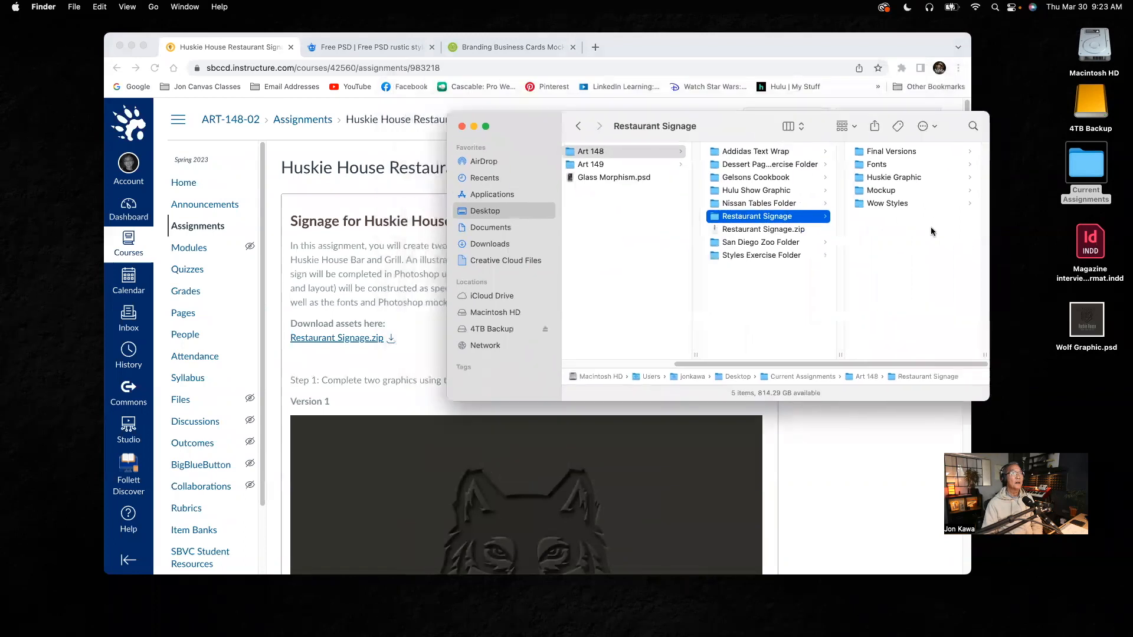
pyautogui.click(876, 203)
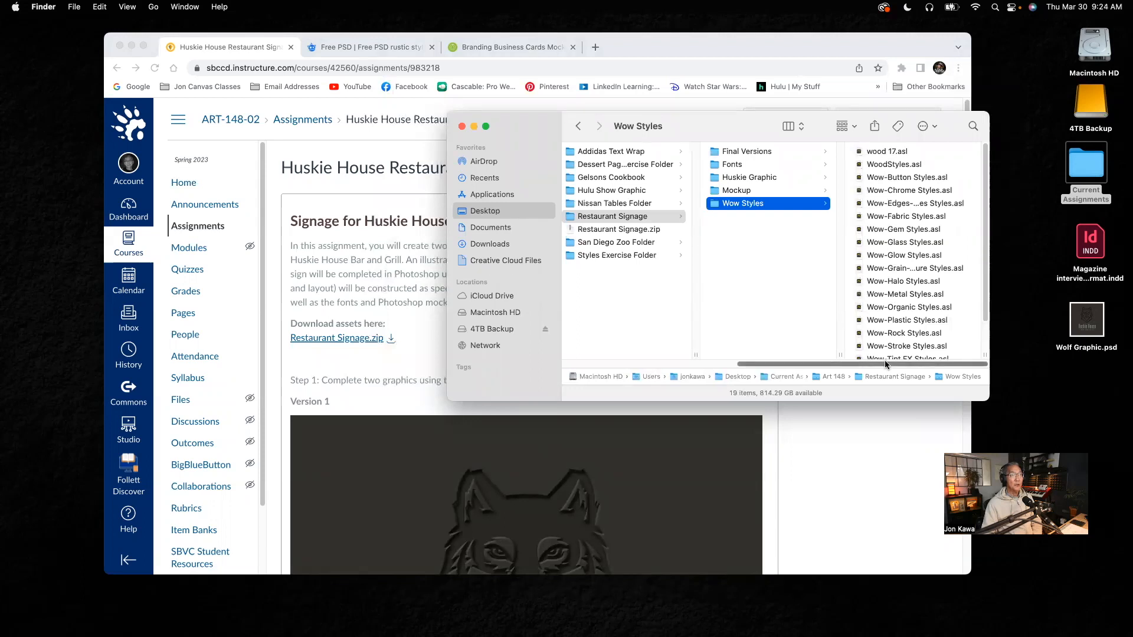
pyautogui.click(738, 191)
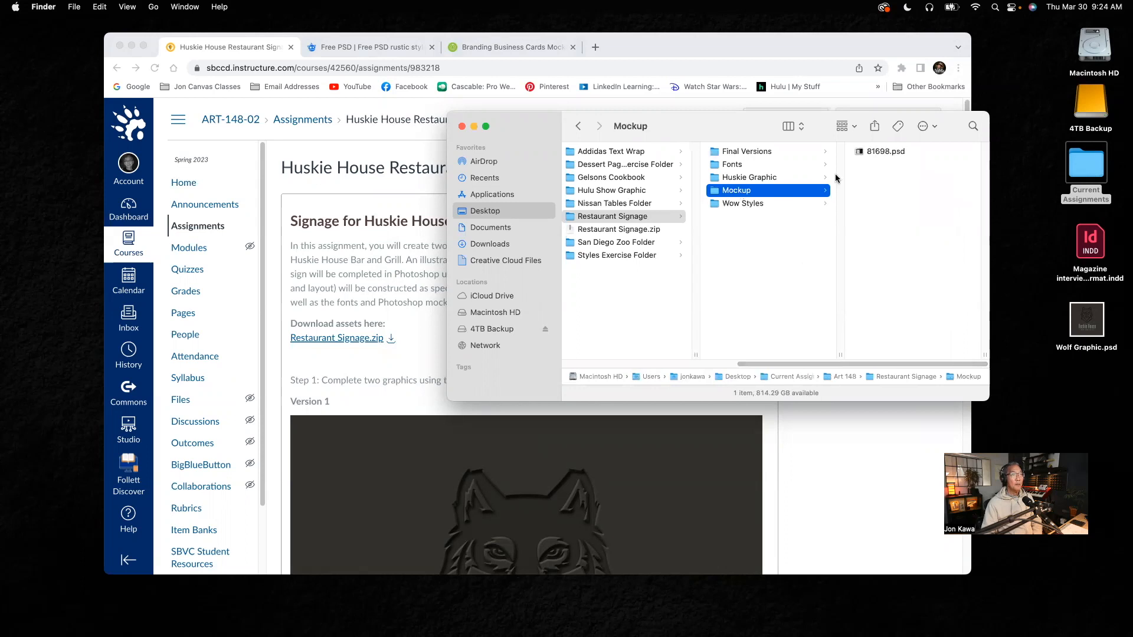
pyautogui.click(877, 152)
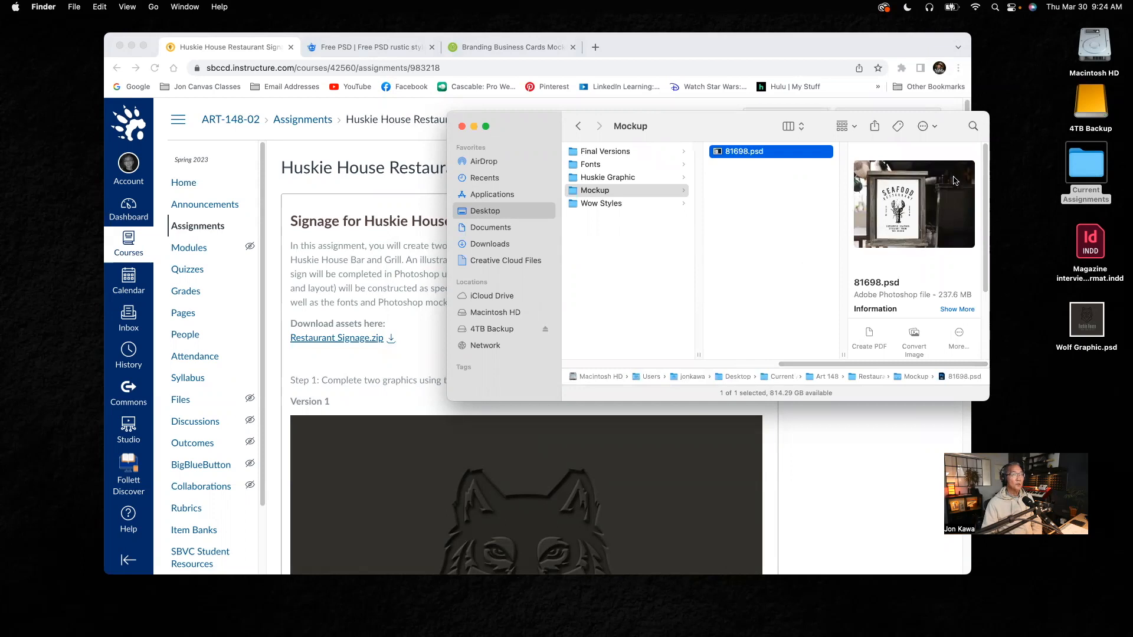
pyautogui.click(613, 178)
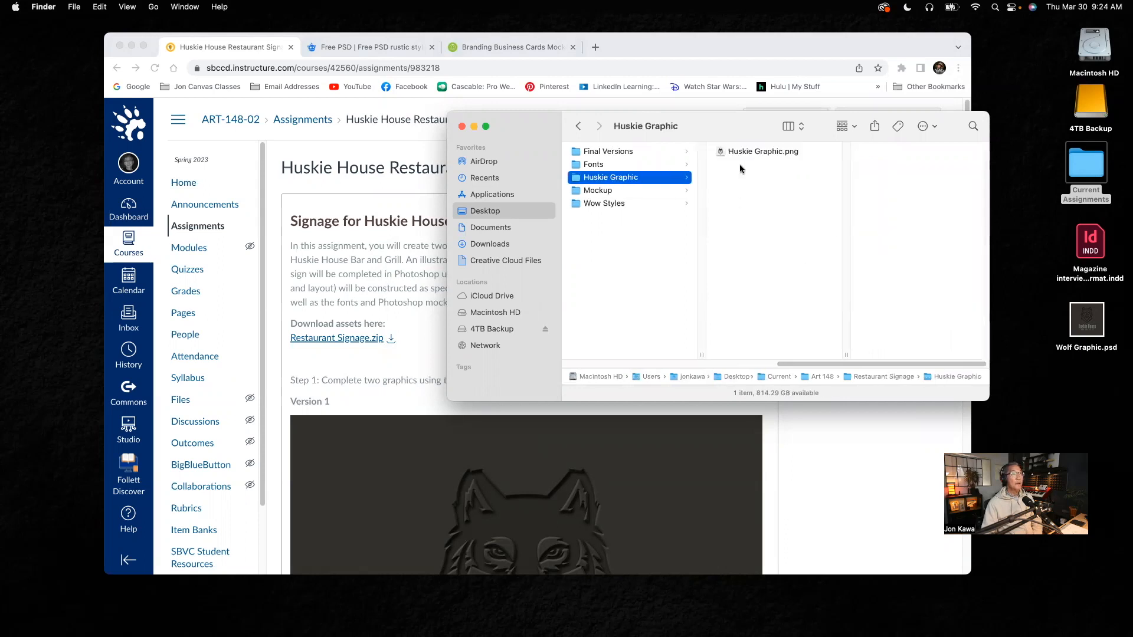
pyautogui.click(766, 153)
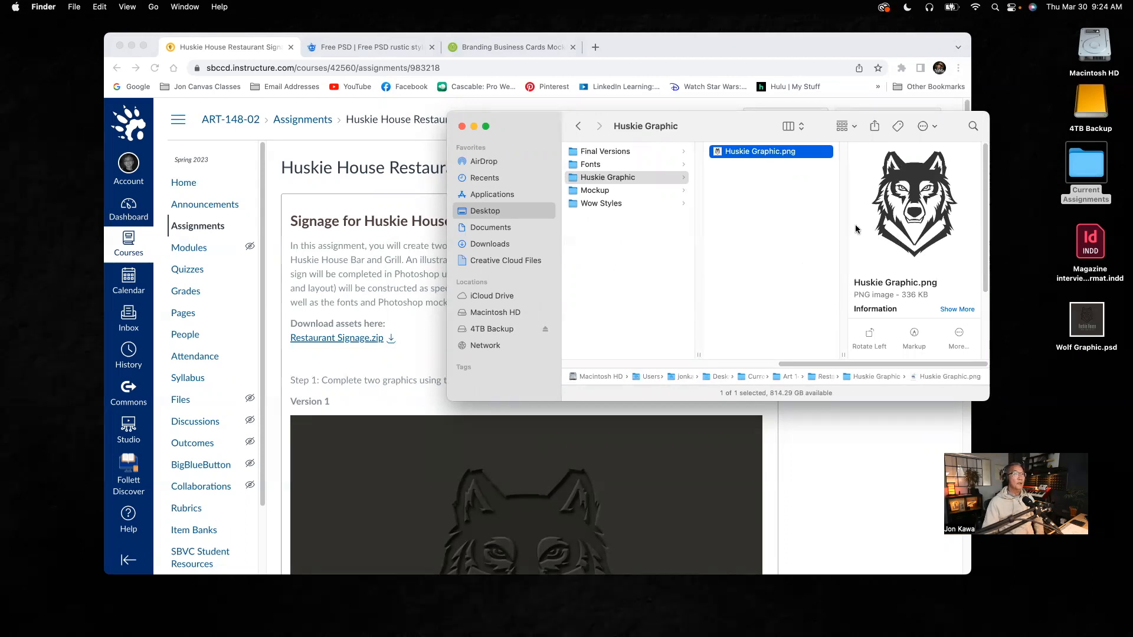
# - Check the font files in the Fonts folder against the lettering of the Version 1 graphic on the assignment page
pyautogui.click(597, 164)
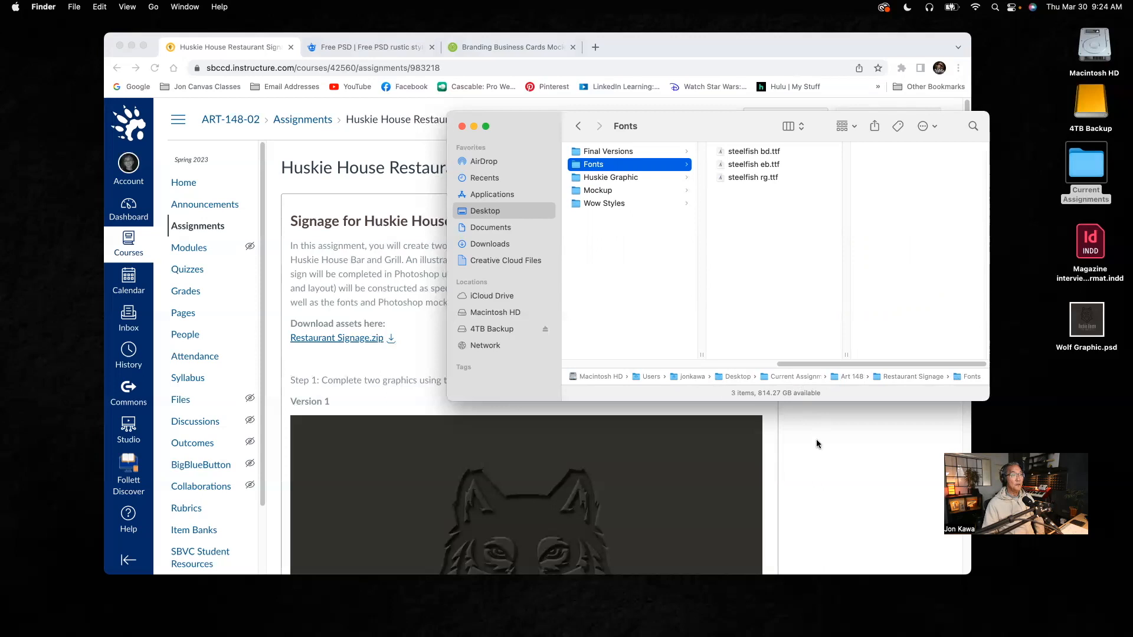
pyautogui.click(849, 476)
pyautogui.scroll(-10, 771, 498)
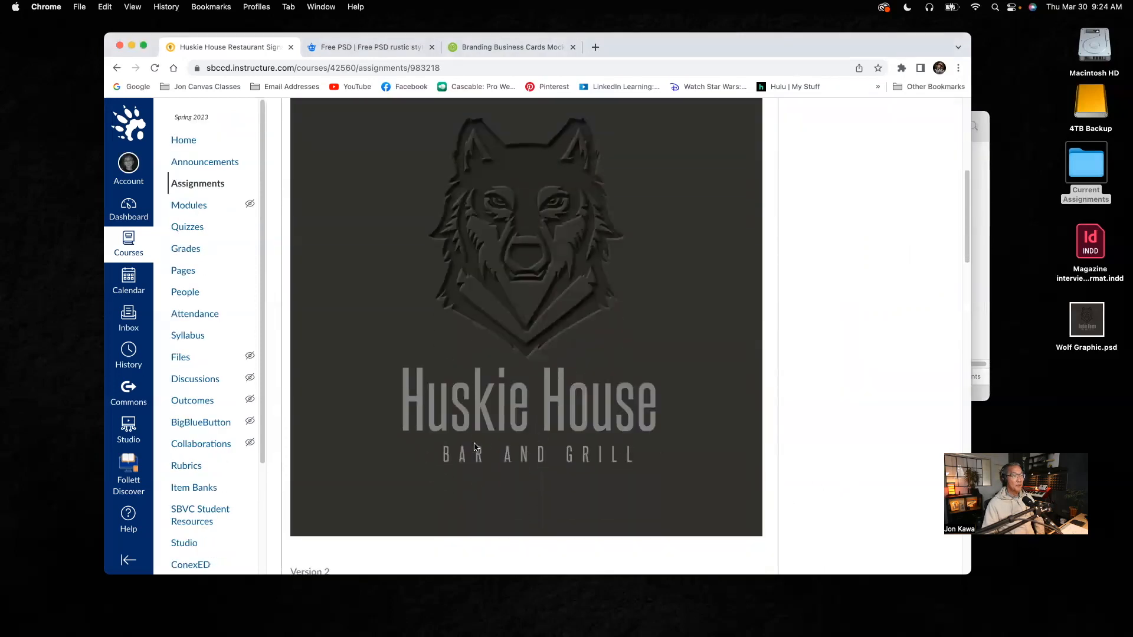
pyautogui.click(978, 164)
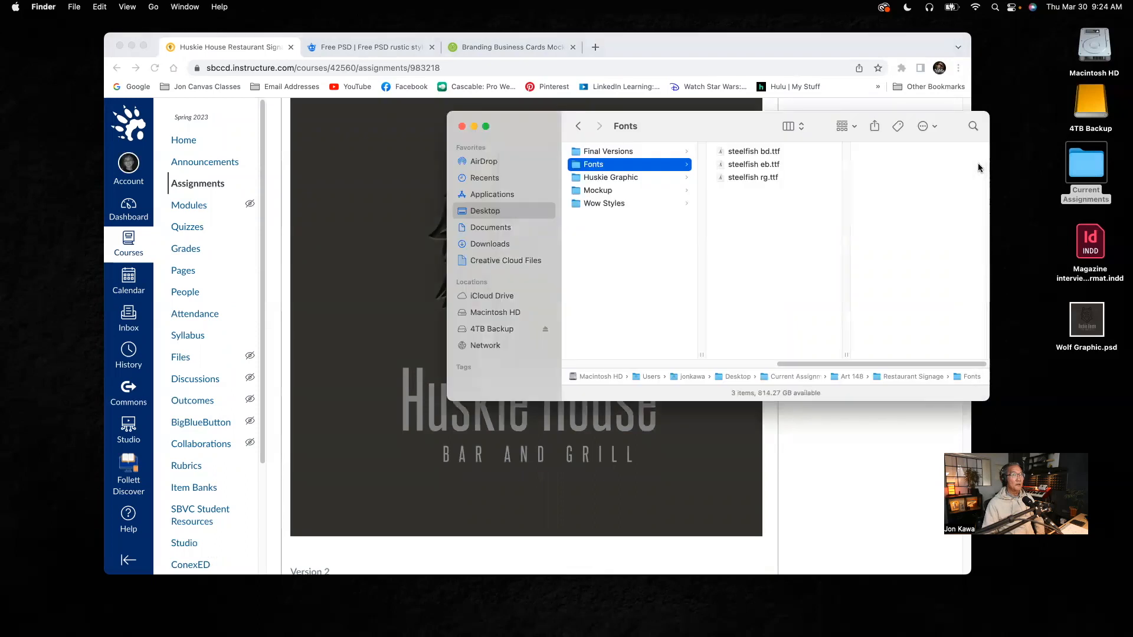
# - Preview Emboss.jpg, Rabbit.jpg, Sign 1.jpg and Sign 2.jpg in the Final Versions folder and close the Finder window
pyautogui.click(602, 152)
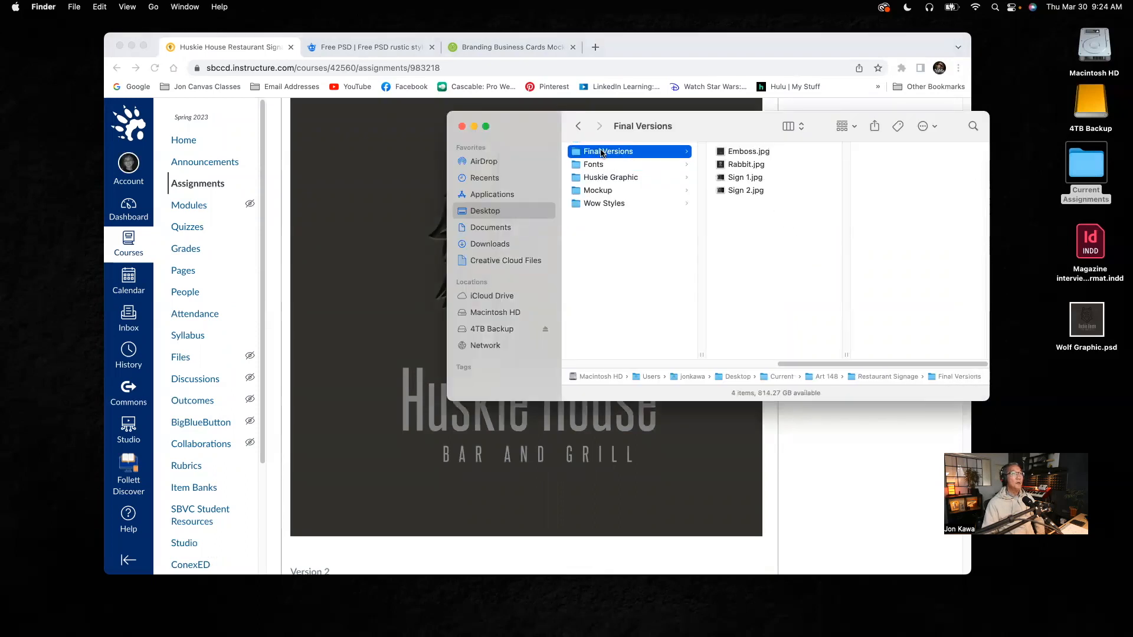
pyautogui.click(743, 155)
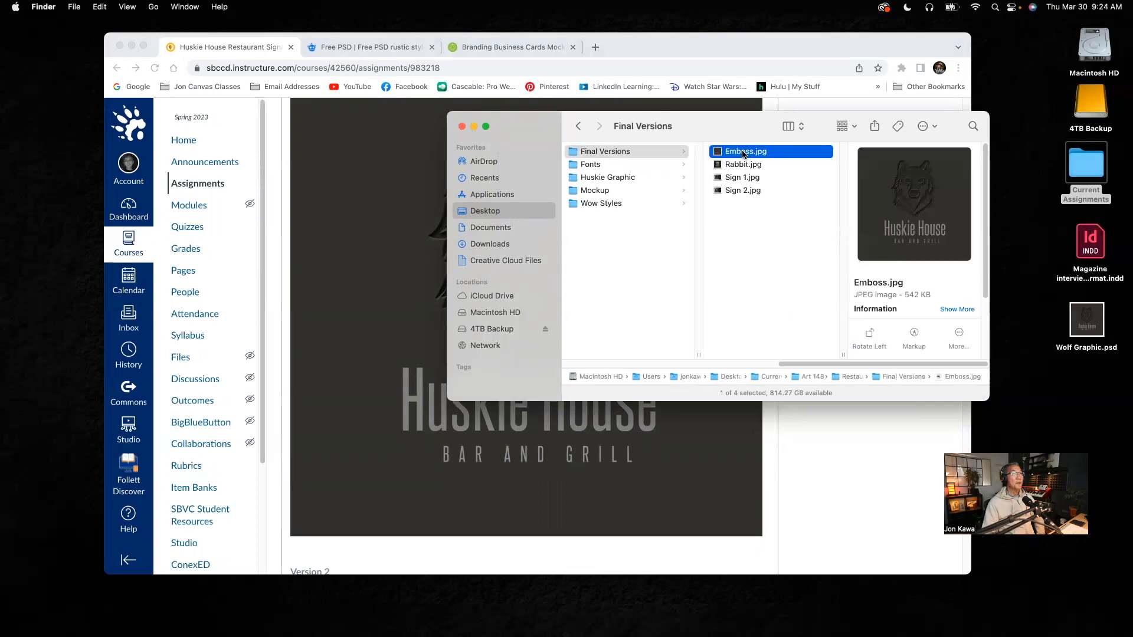
pyautogui.click(746, 168)
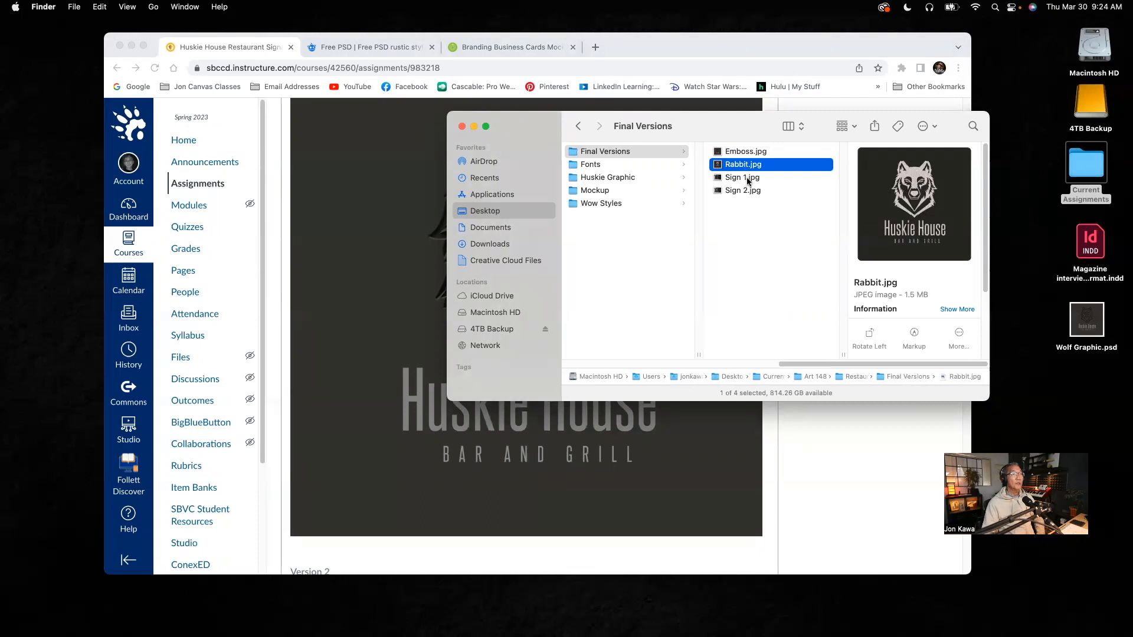
pyautogui.click(747, 178)
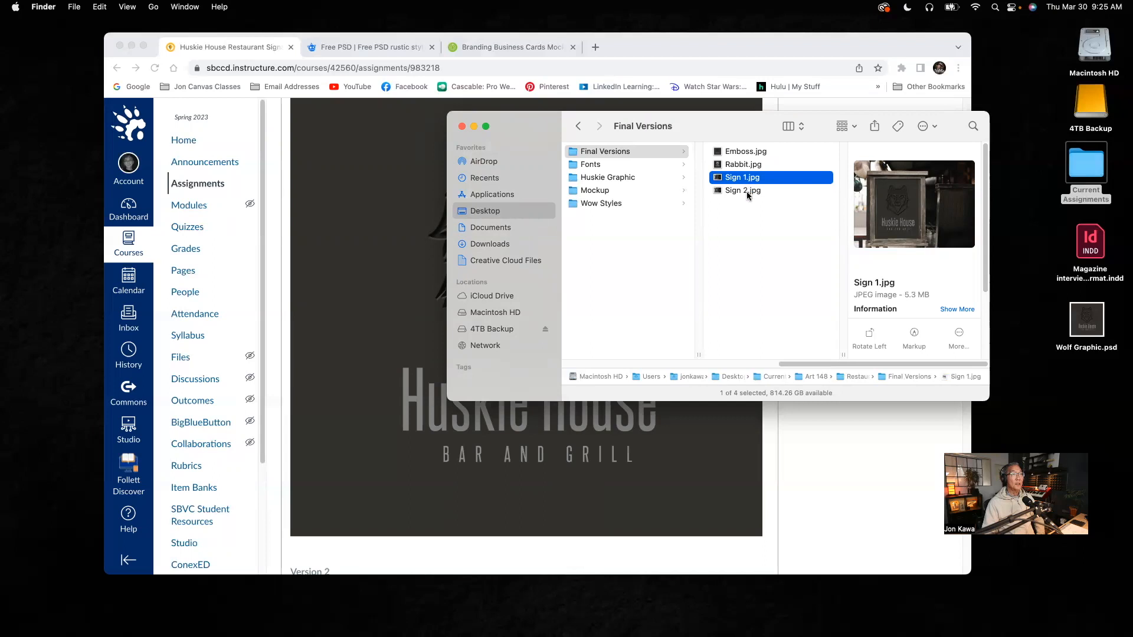
pyautogui.click(747, 191)
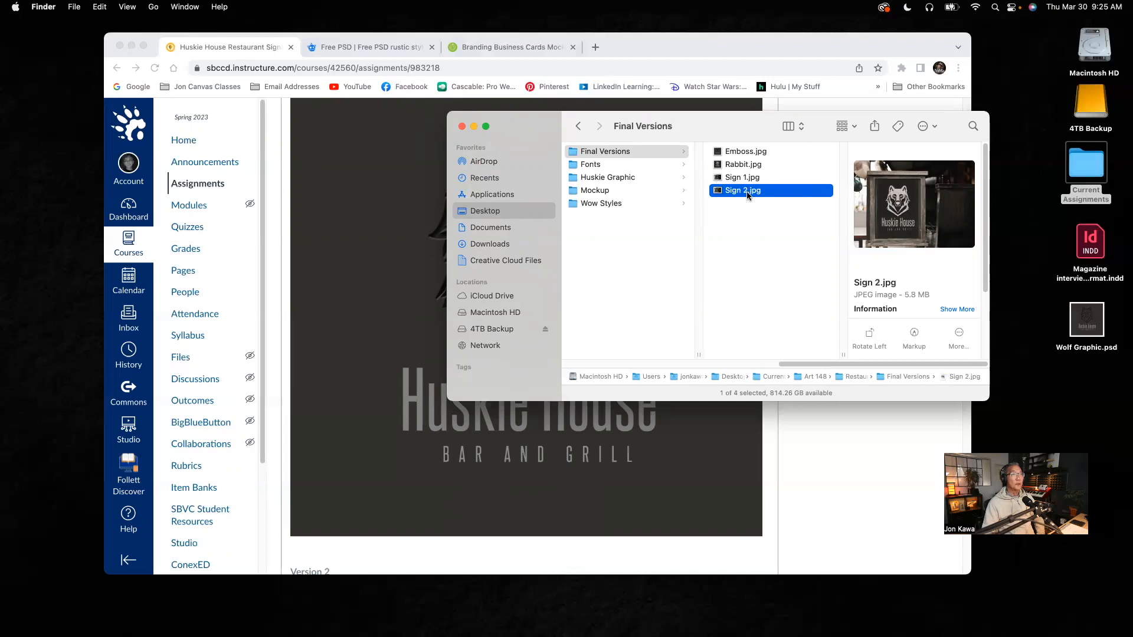
pyautogui.click(747, 153)
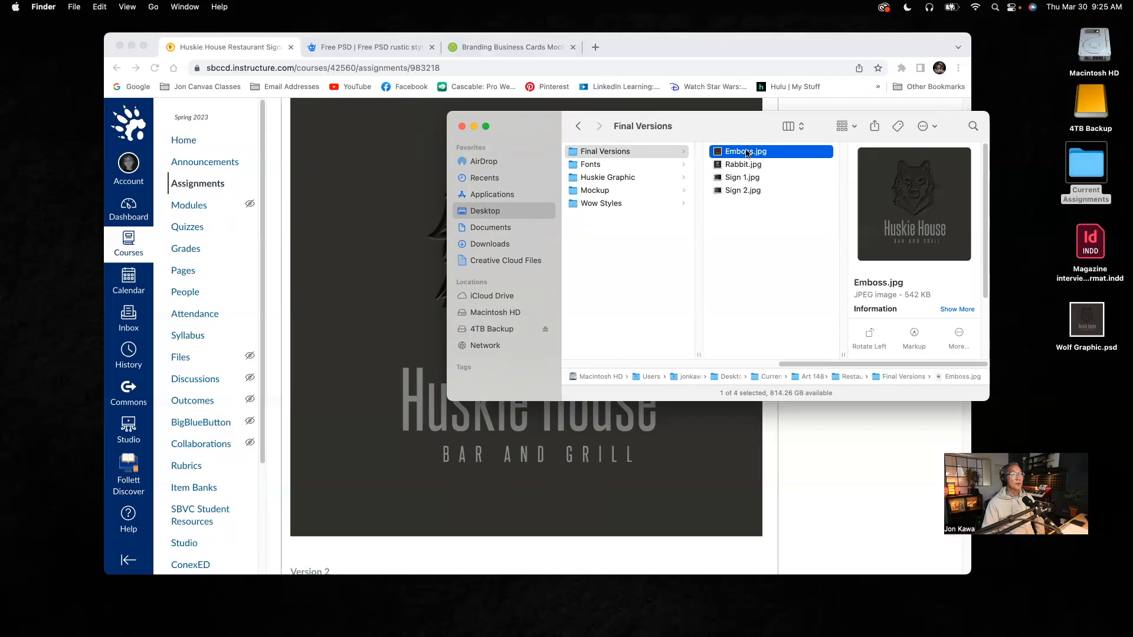
pyautogui.click(747, 165)
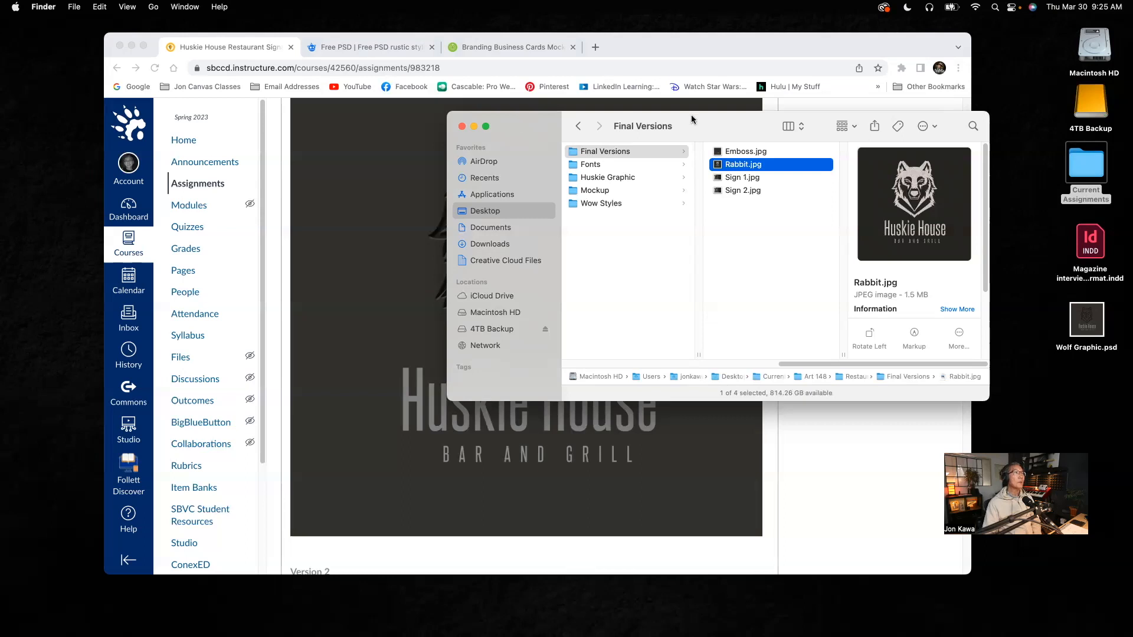
pyautogui.click(462, 127)
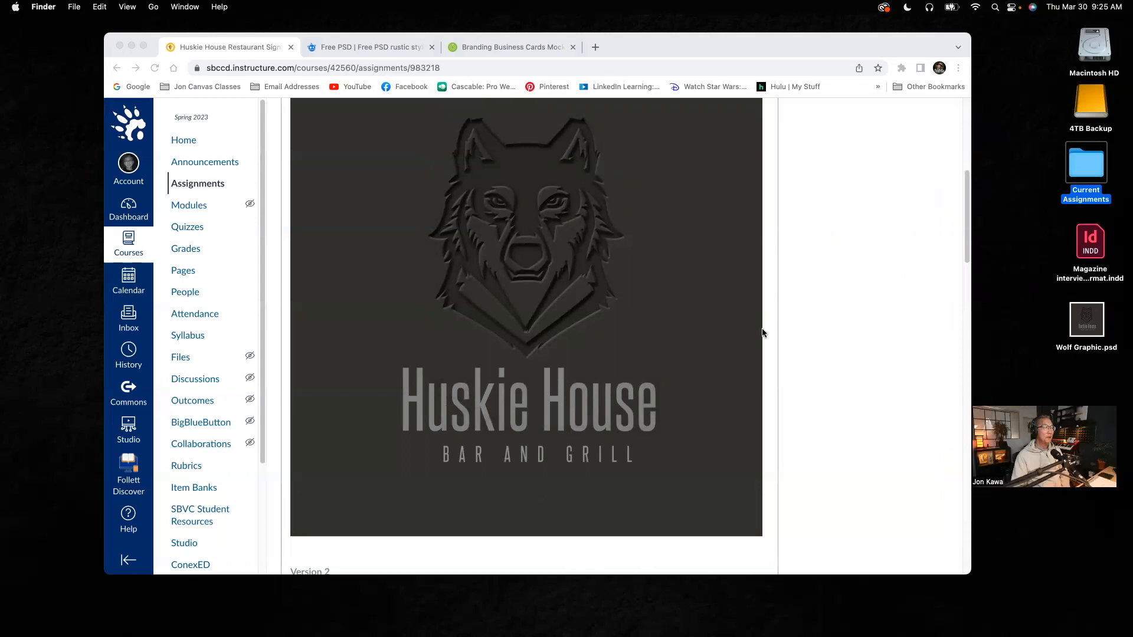
# - Compare the Version 1 and Version 2 Huskie House graphics on the assignment page
pyautogui.scroll(-5, 711, 375)
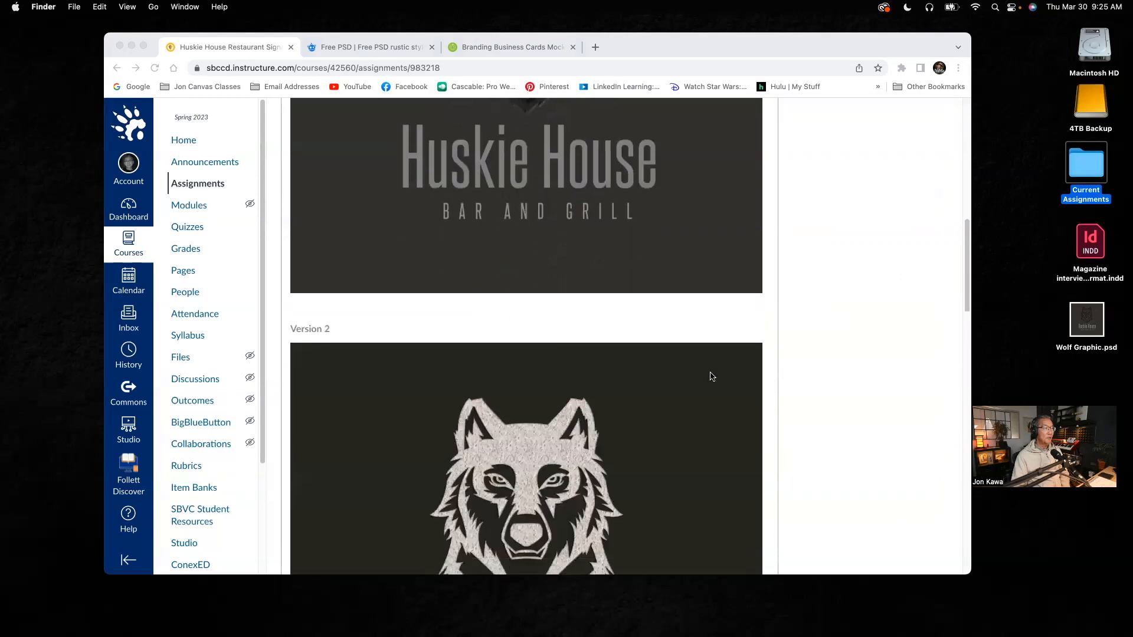
pyautogui.scroll(10, 710, 374)
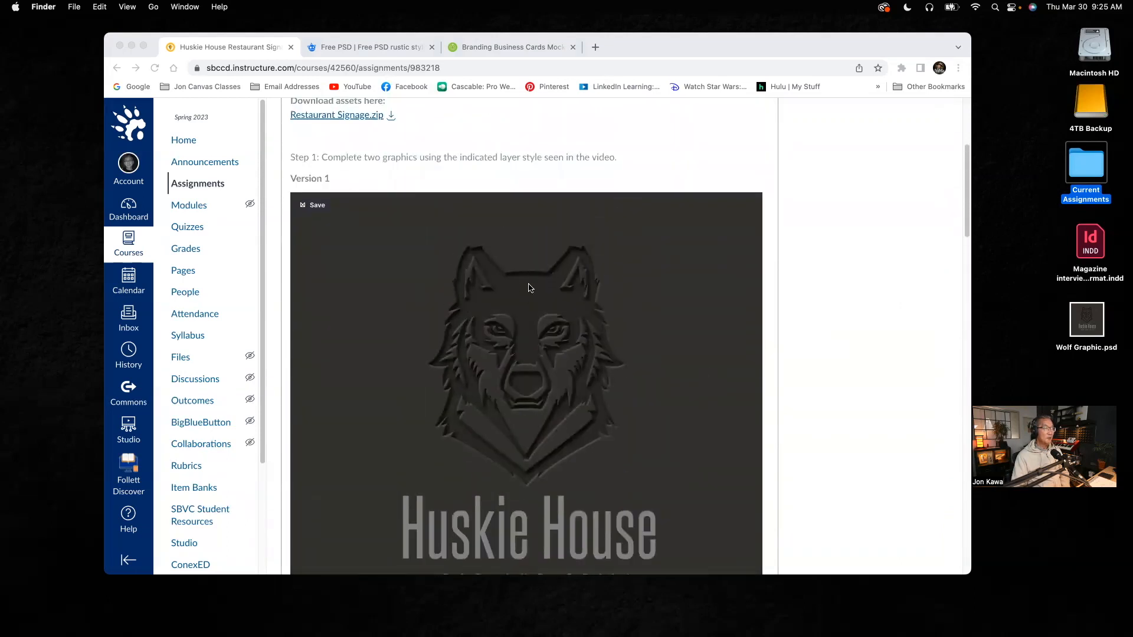
pyautogui.scroll(-8, 711, 417)
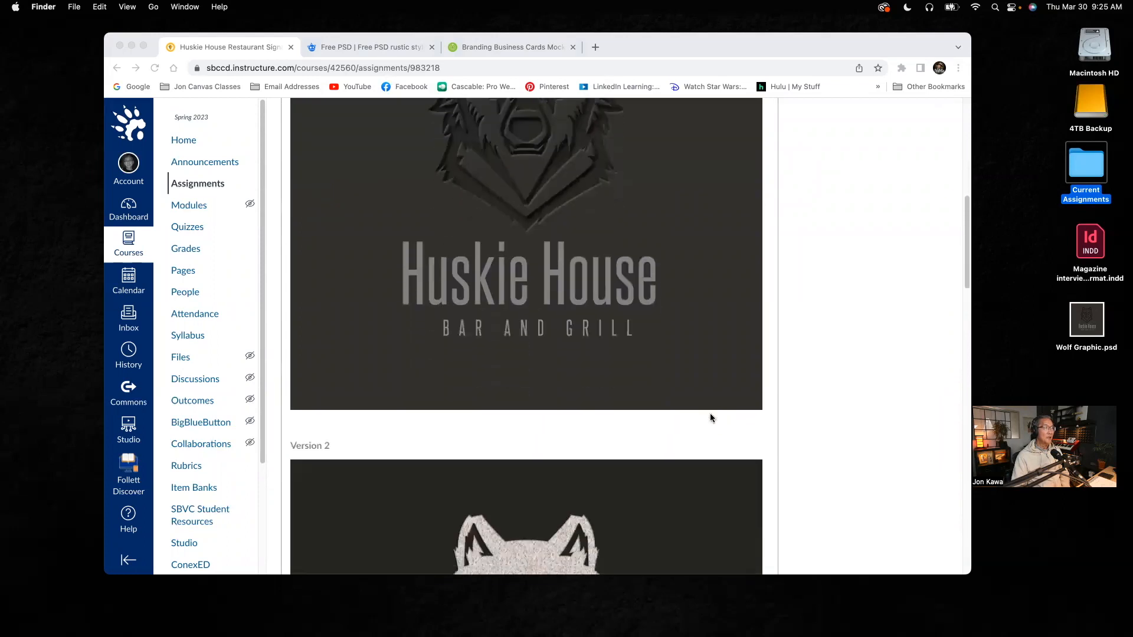
pyautogui.scroll(-3, 712, 418)
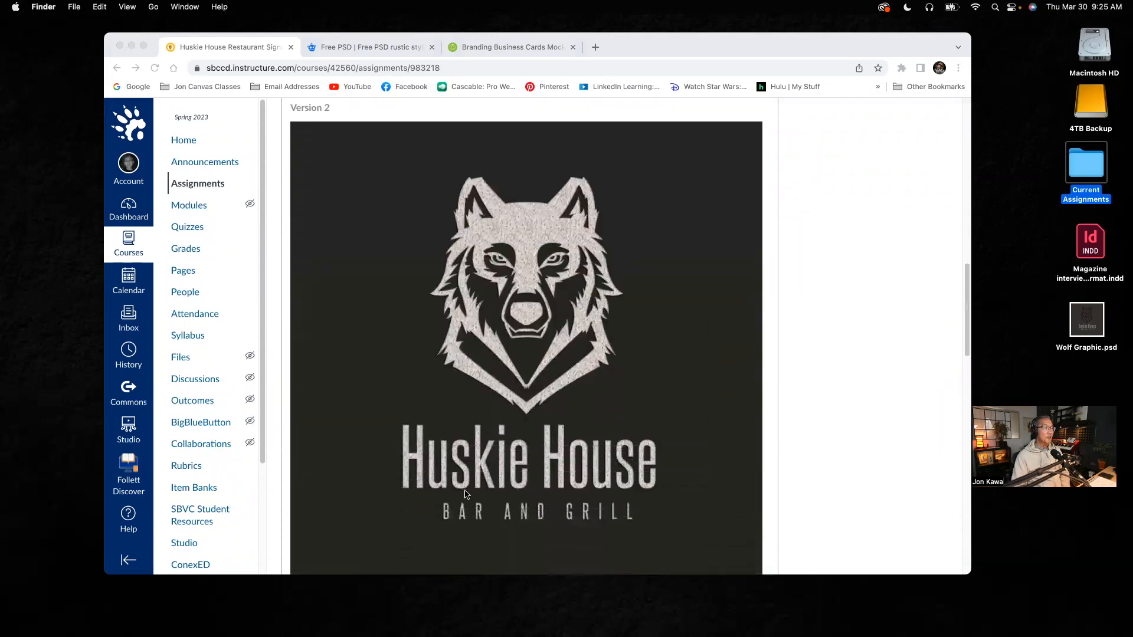
pyautogui.scroll(8, 662, 436)
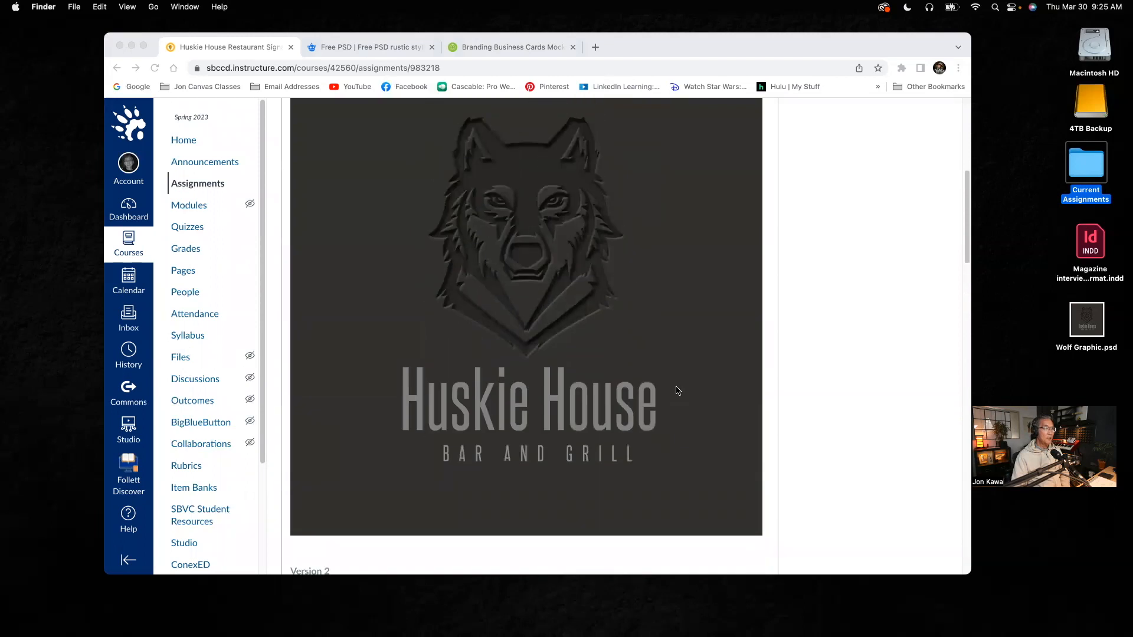
pyautogui.scroll(-7, 676, 390)
pyautogui.scroll(-1, 557, 478)
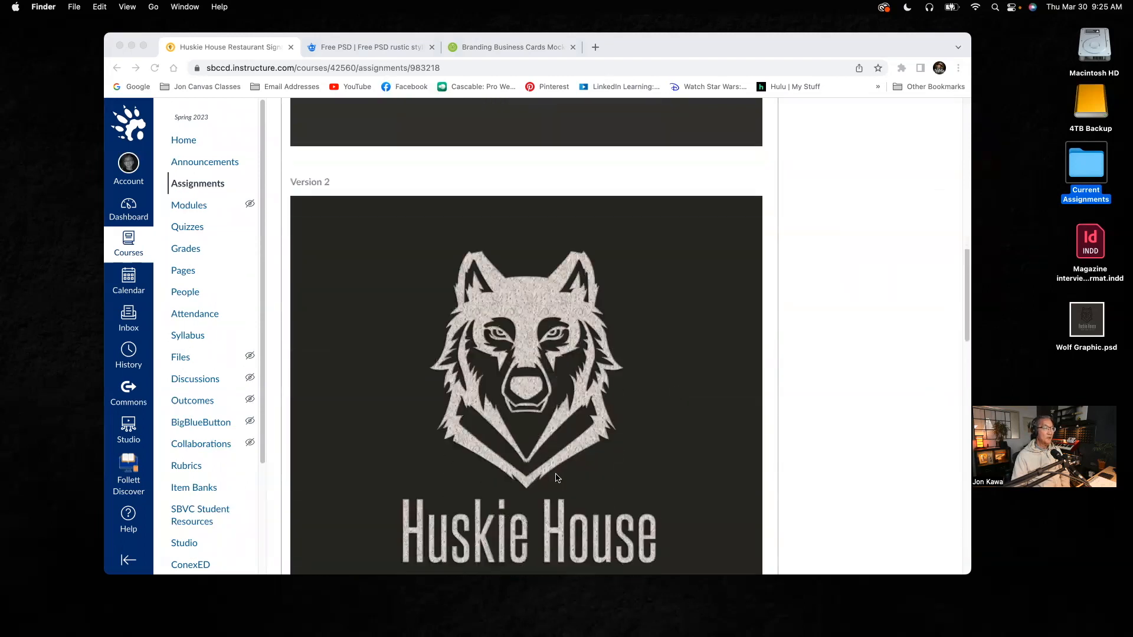
pyautogui.scroll(1, 816, 402)
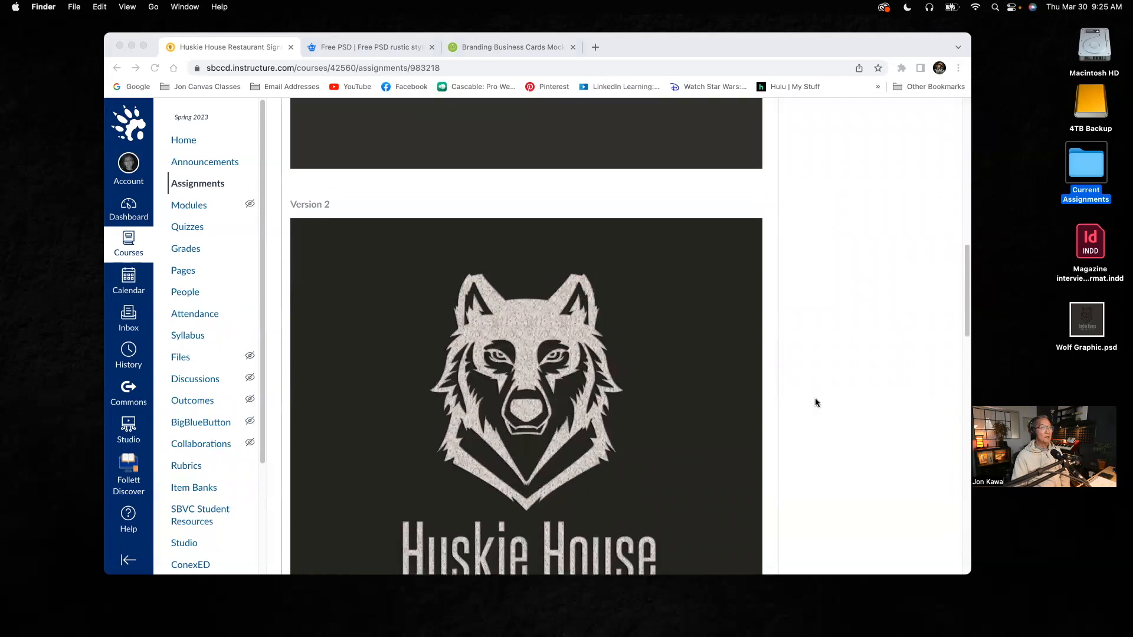
pyautogui.scroll(8, 817, 403)
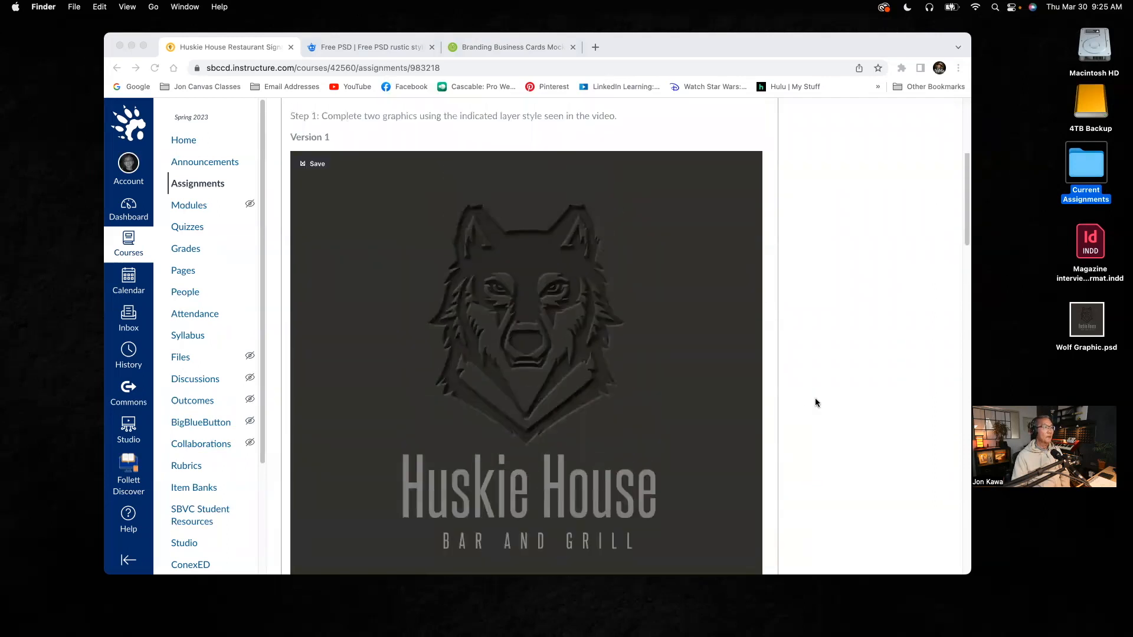
pyautogui.scroll(-2, 816, 403)
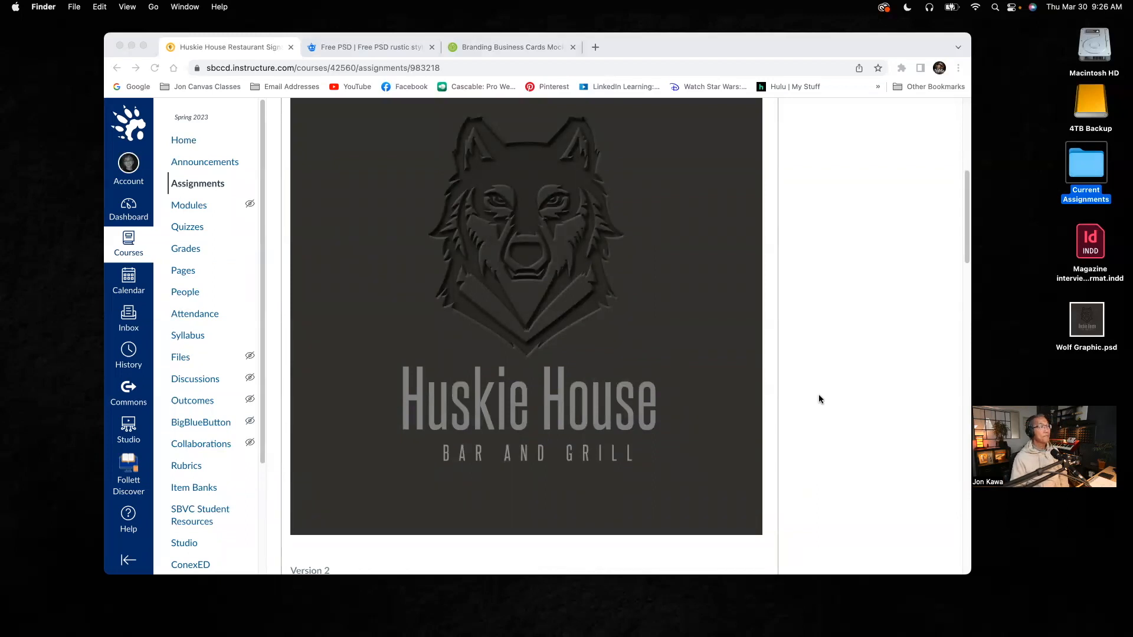
# - Switch to Photoshop, minimize the browser window and reposition the Photoshop window on the desktop
pyautogui.moveTo(749, 619)
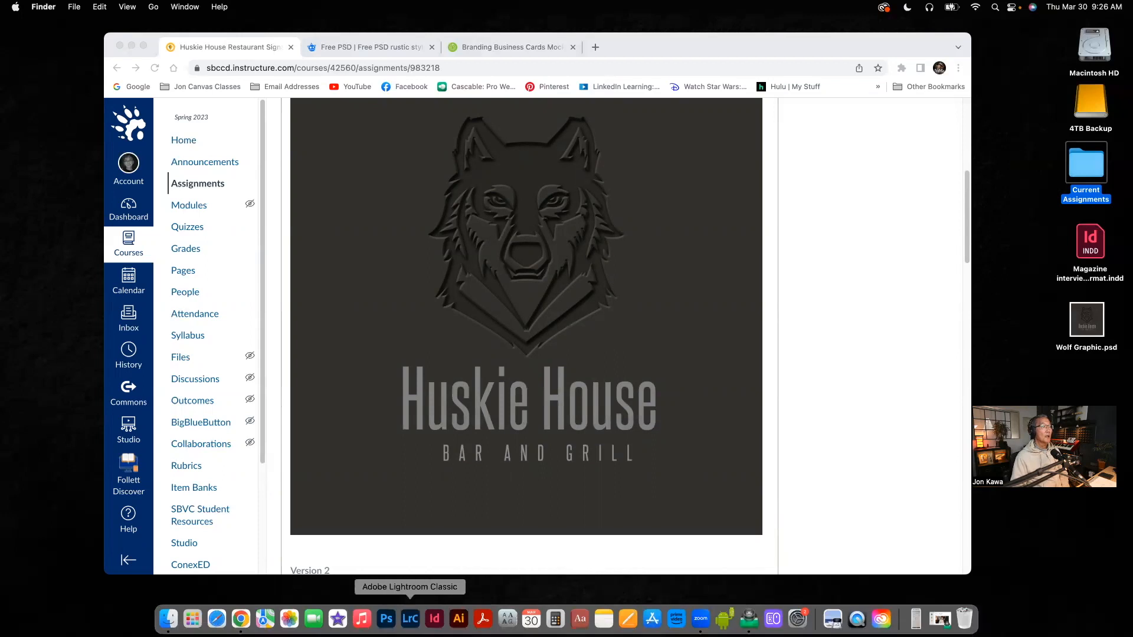
pyautogui.click(386, 618)
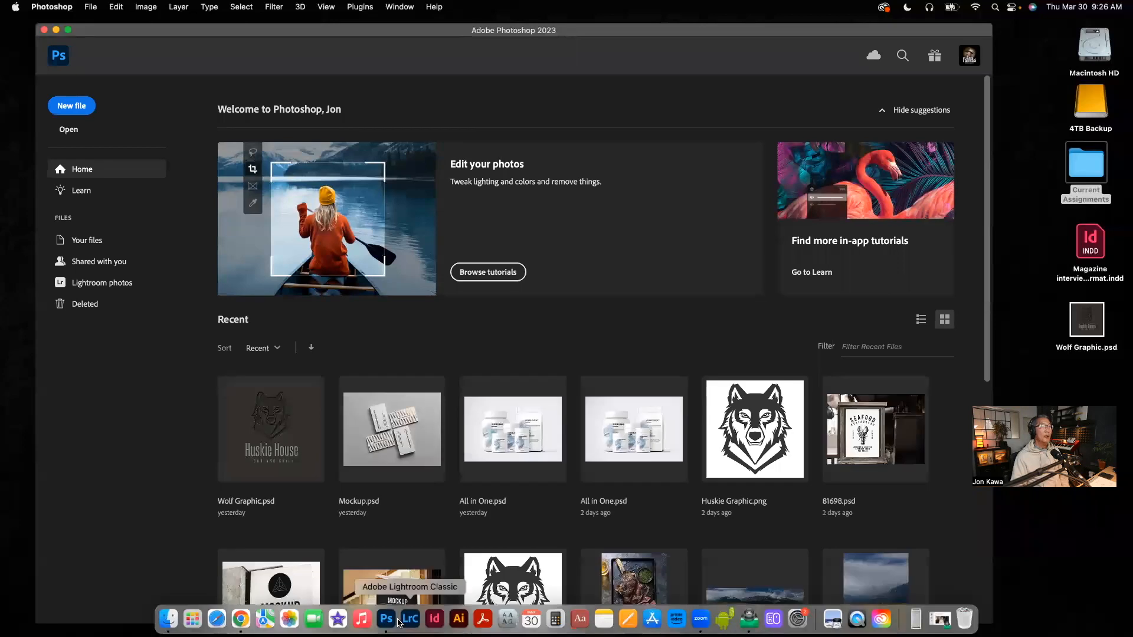
pyautogui.moveTo(919, 31); pyautogui.dragTo(982, 88)
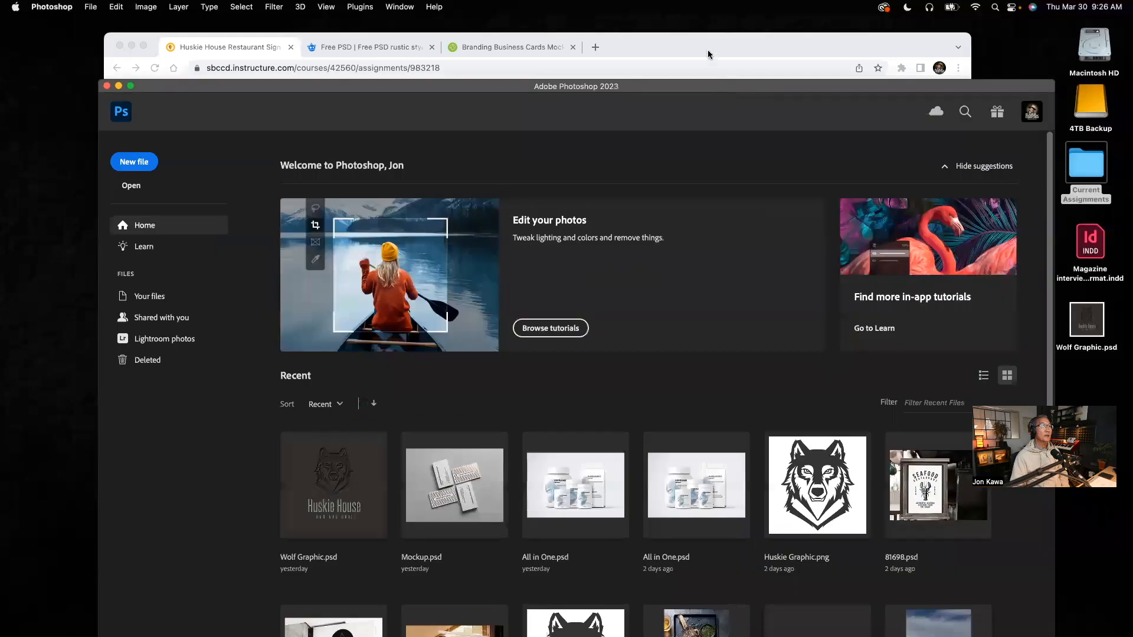
pyautogui.click(709, 55)
pyautogui.click(133, 46)
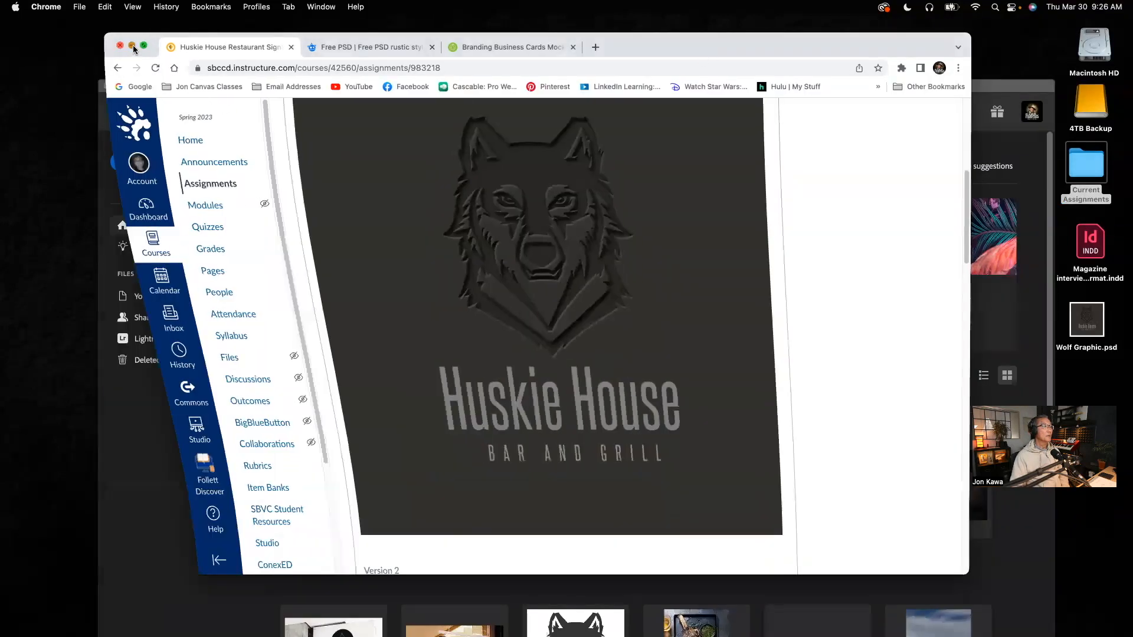
pyautogui.moveTo(480, 93); pyautogui.dragTo(522, 28)
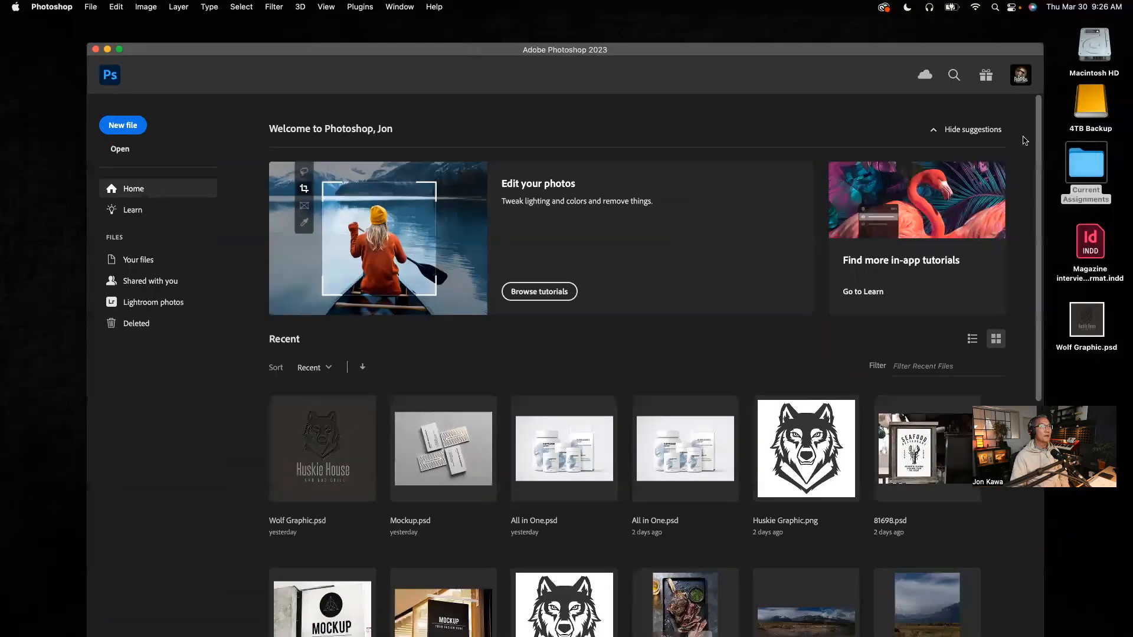
# - Open Huskie Graphic.png from Current Assignments > Art 148 > Restaurant Signage > Huskie Graphic in Photoshop
pyautogui.click(1101, 168)
pyautogui.doubleClick(1101, 168)
pyautogui.moveTo(401, 263); pyautogui.dragTo(856, 131)
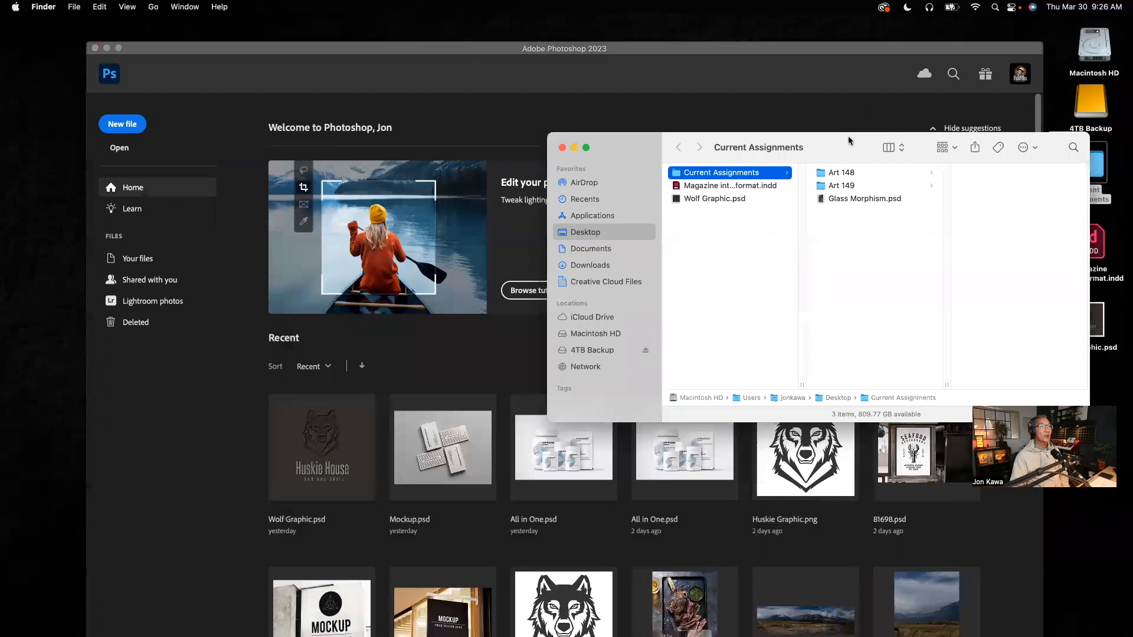
pyautogui.click(882, 137)
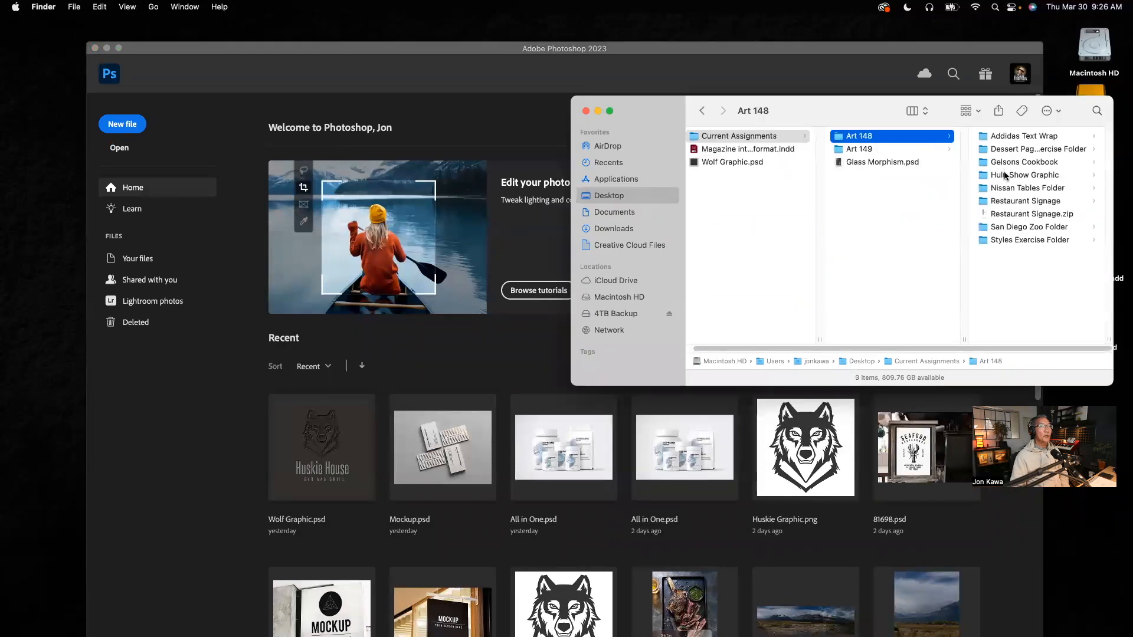
pyautogui.click(1006, 201)
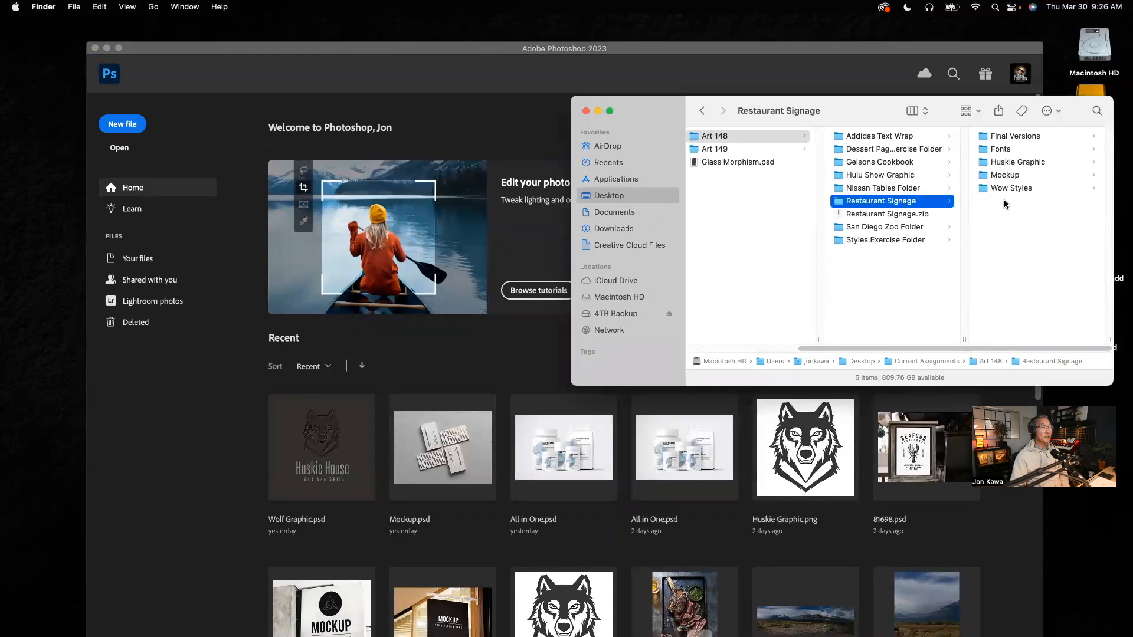
pyautogui.click(1004, 163)
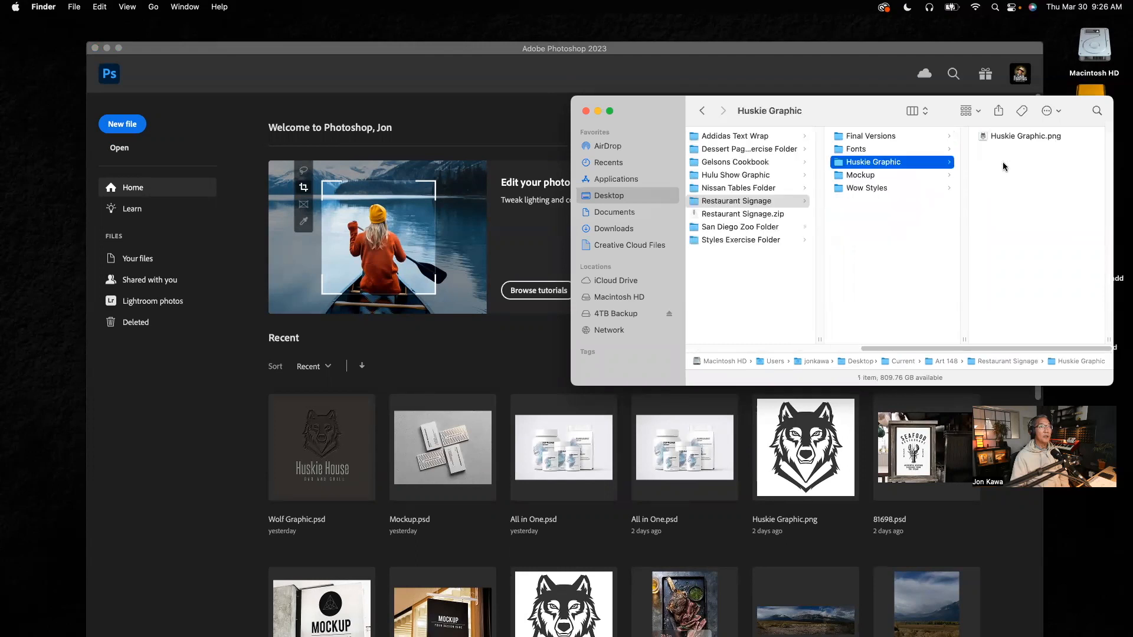
pyautogui.click(996, 138)
pyautogui.moveTo(996, 138); pyautogui.dragTo(368, 621)
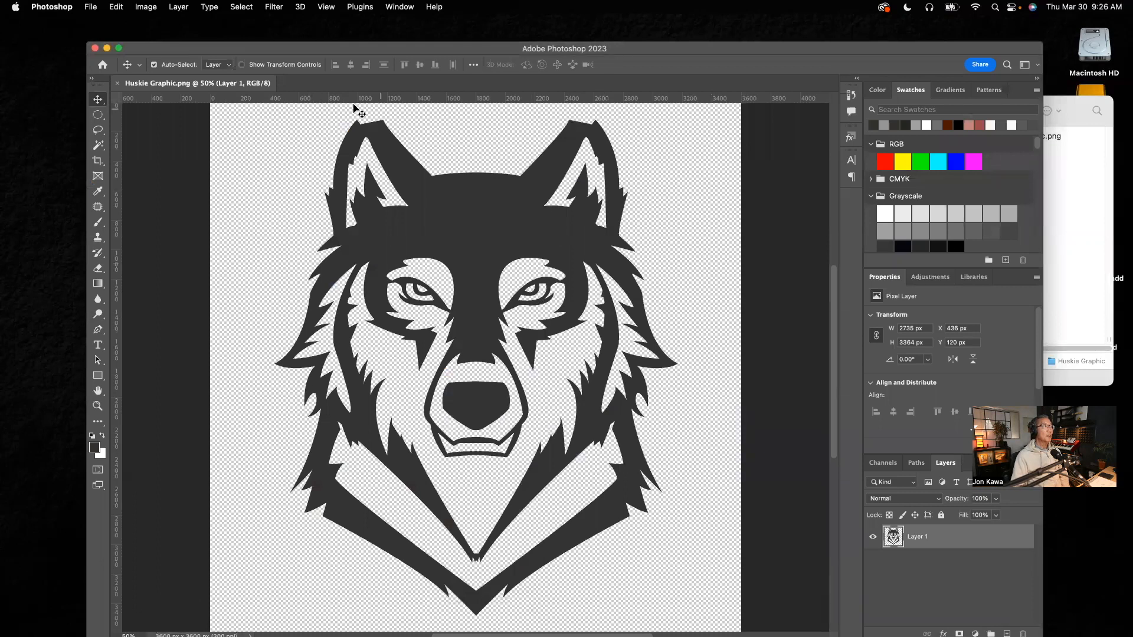
# - Try moving the husky graphic around the canvas and undo the moves
pyautogui.moveTo(430, 618)
pyautogui.moveTo(474, 235); pyautogui.dragTo(386, 303)
pyautogui.moveTo(382, 187); pyautogui.dragTo(623, 295)
pyautogui.press('super+z')
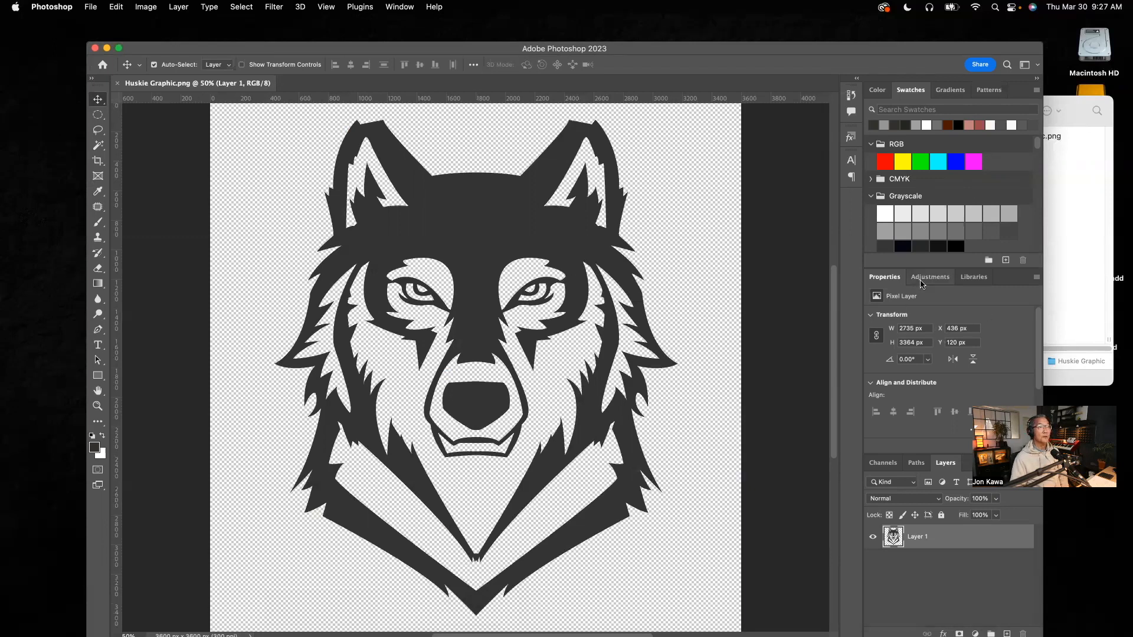
# - Reset the Essentials workspace to its default panel layout
pyautogui.doubleClick(1036, 82)
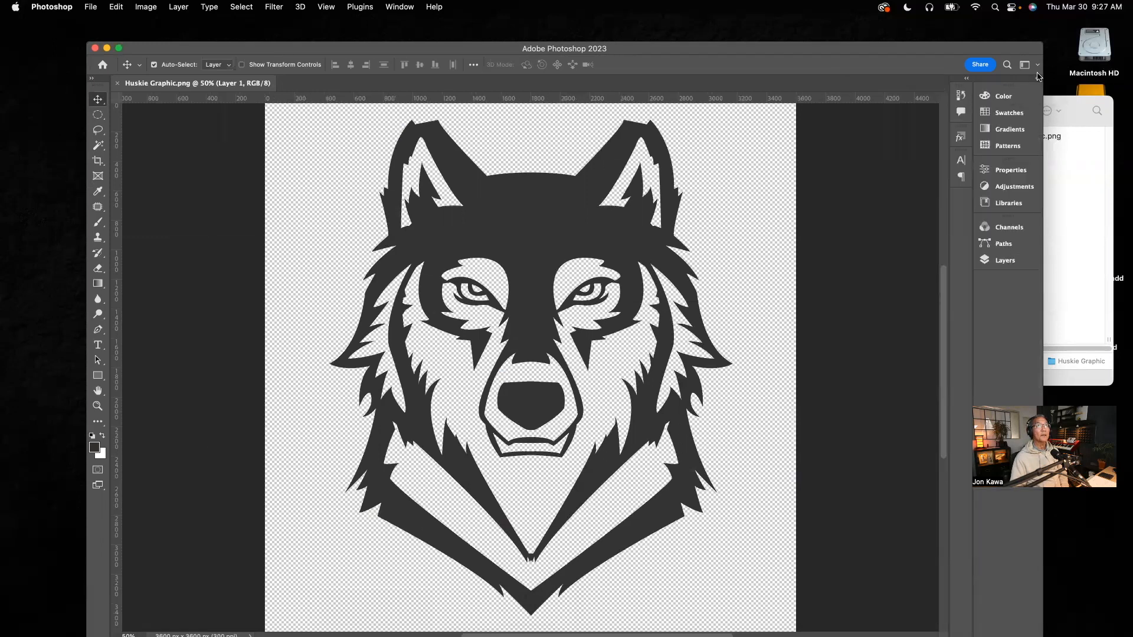
pyautogui.click(1038, 66)
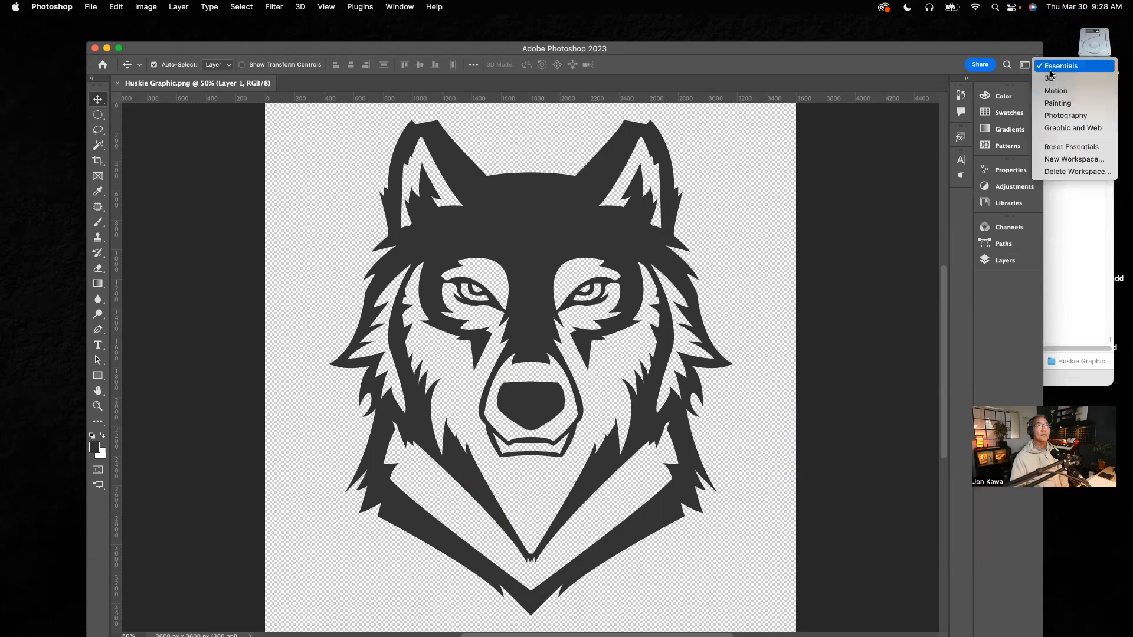
pyautogui.click(1060, 147)
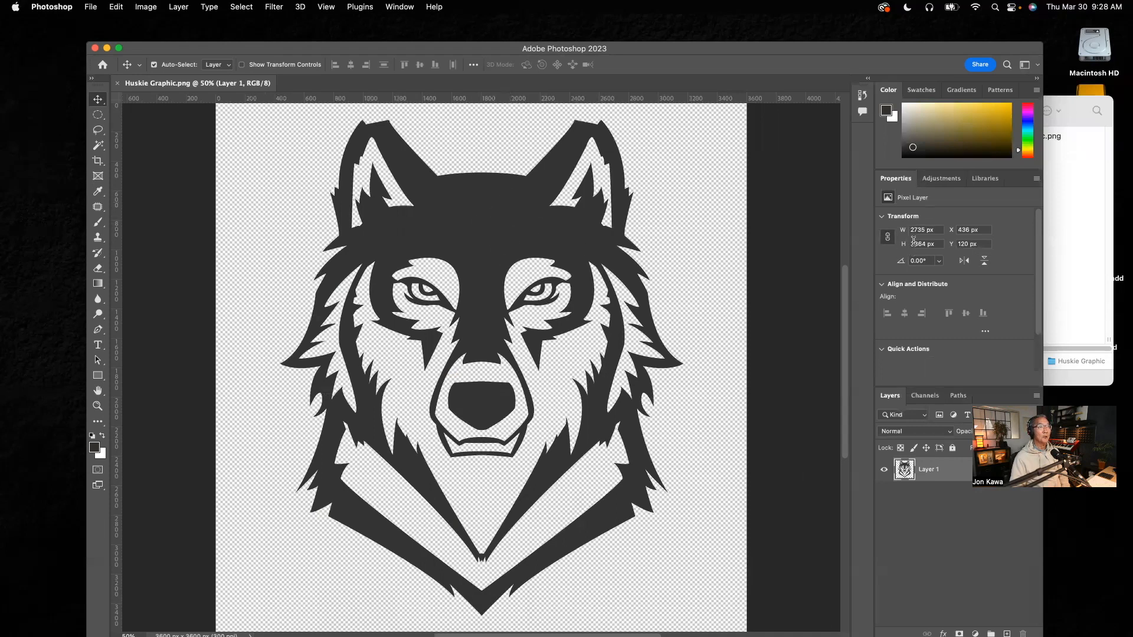
pyautogui.click(888, 236)
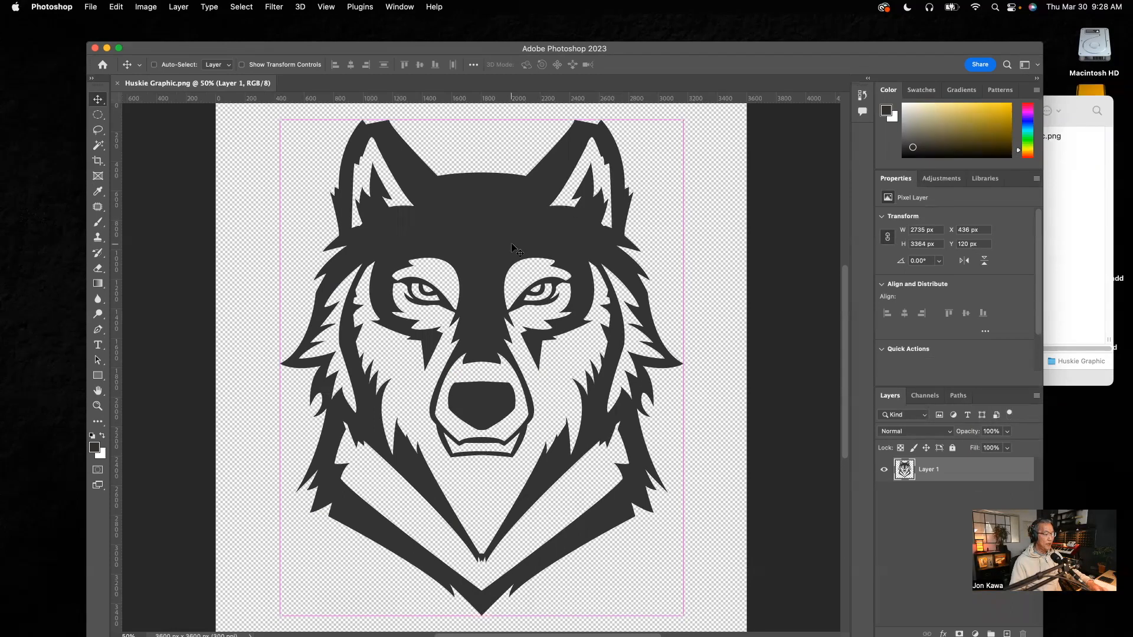
pyautogui.press('super+shift+4')
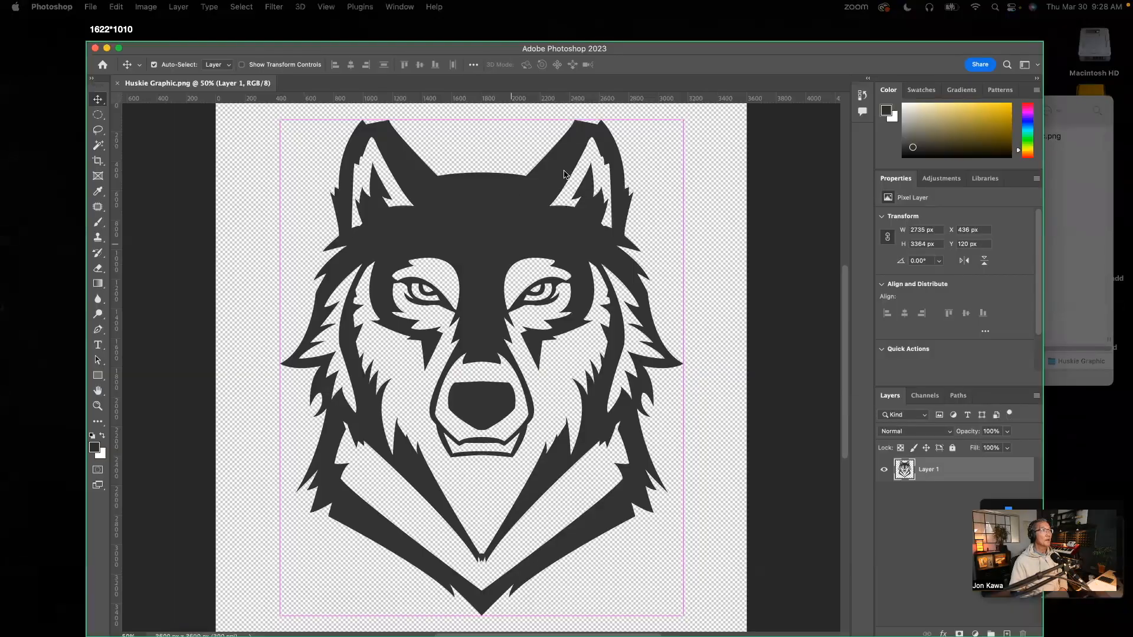
pyautogui.click(511, 230)
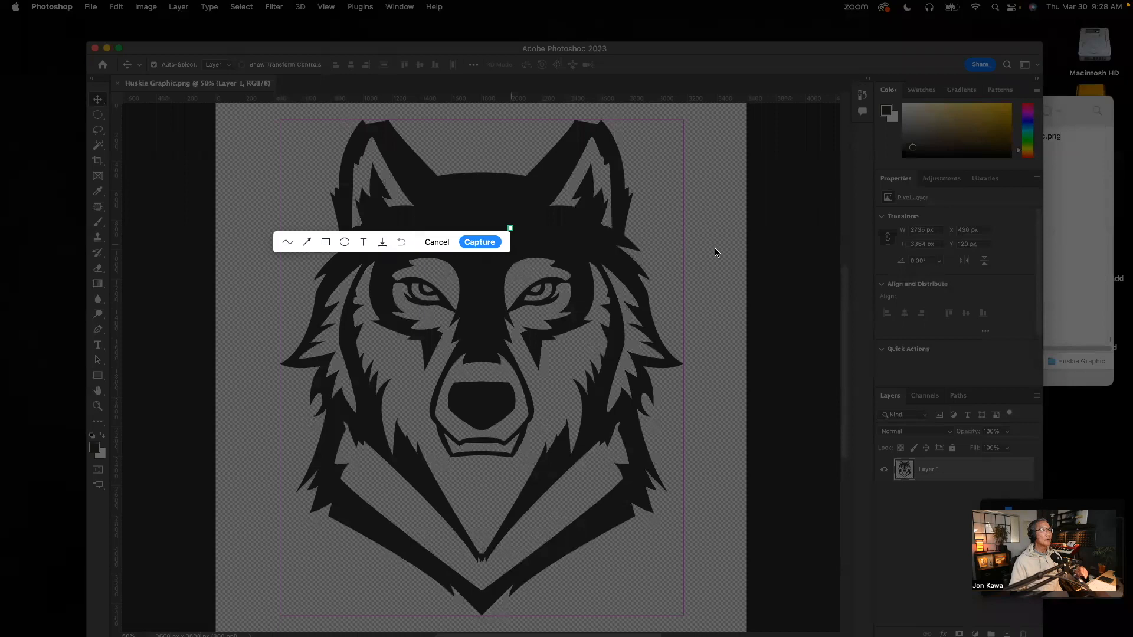
pyautogui.click(437, 241)
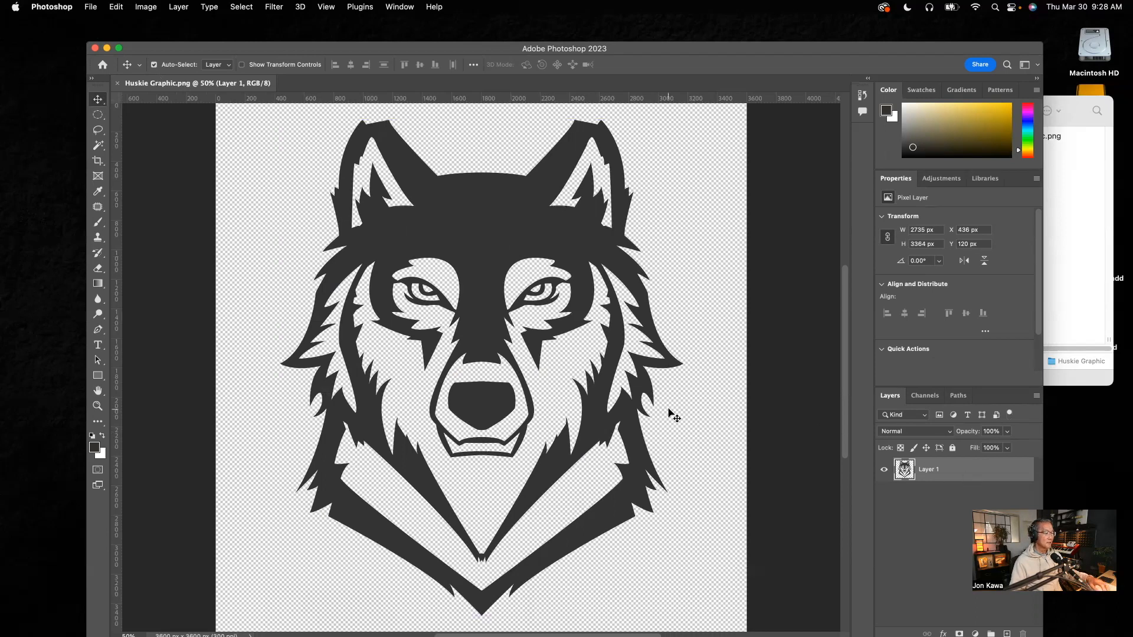
# - Try scaling the husky graphic to about 30% with Free Transform and moving it, and revert to the Open state in the history
pyautogui.press('super+t')
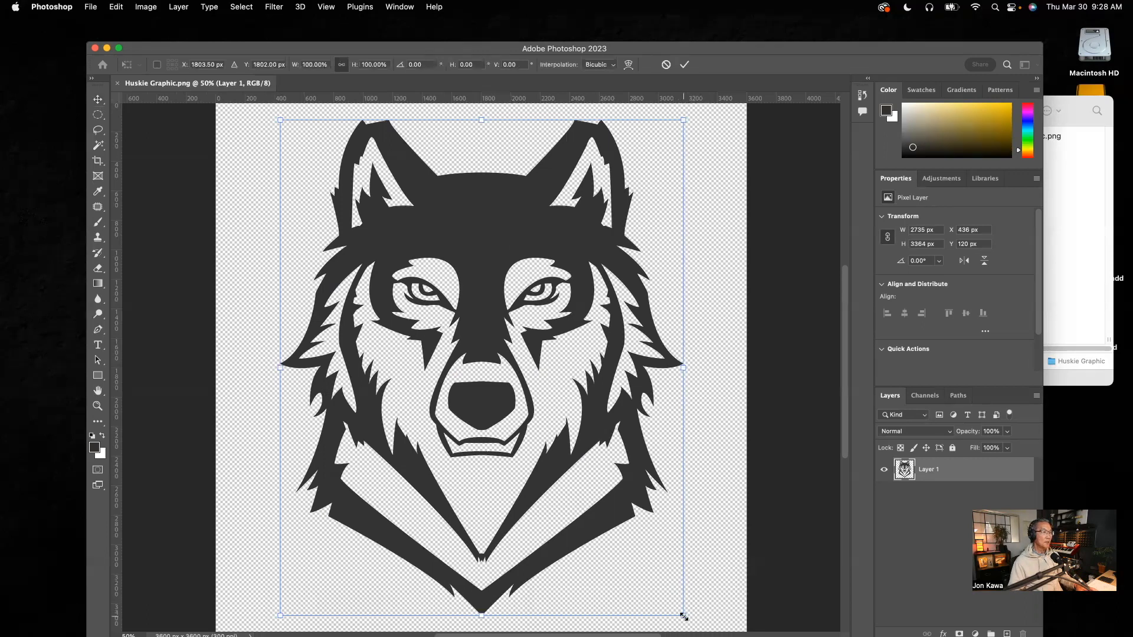
pyautogui.moveTo(684, 615); pyautogui.dragTo(709, 629)
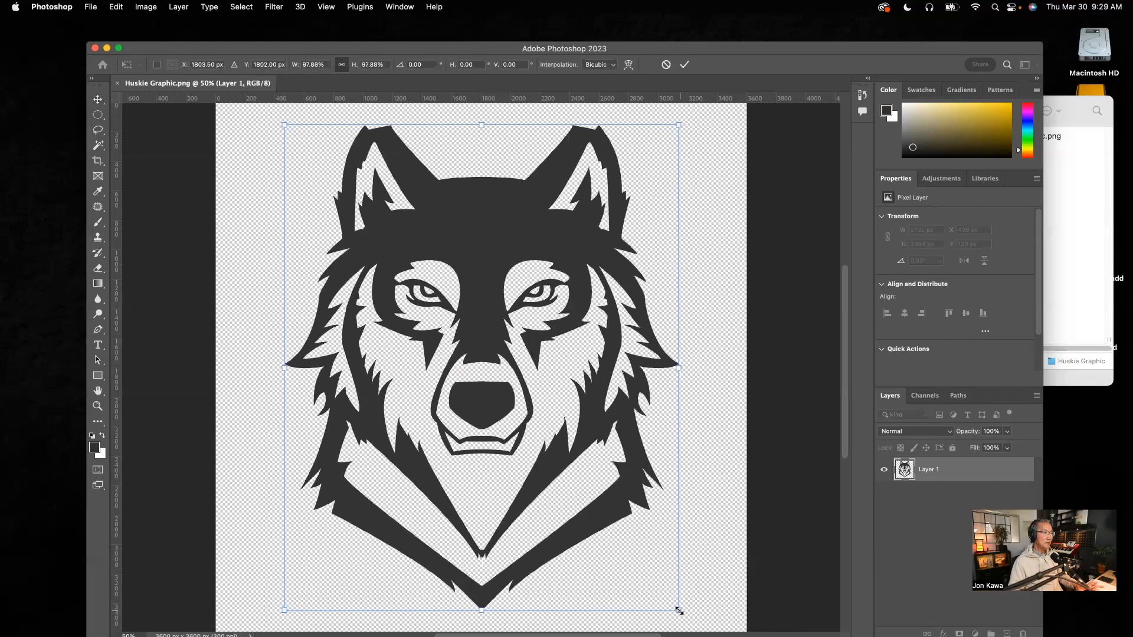
pyautogui.moveTo(678, 611); pyautogui.dragTo(371, 299)
pyautogui.moveTo(334, 161); pyautogui.dragTo(494, 272)
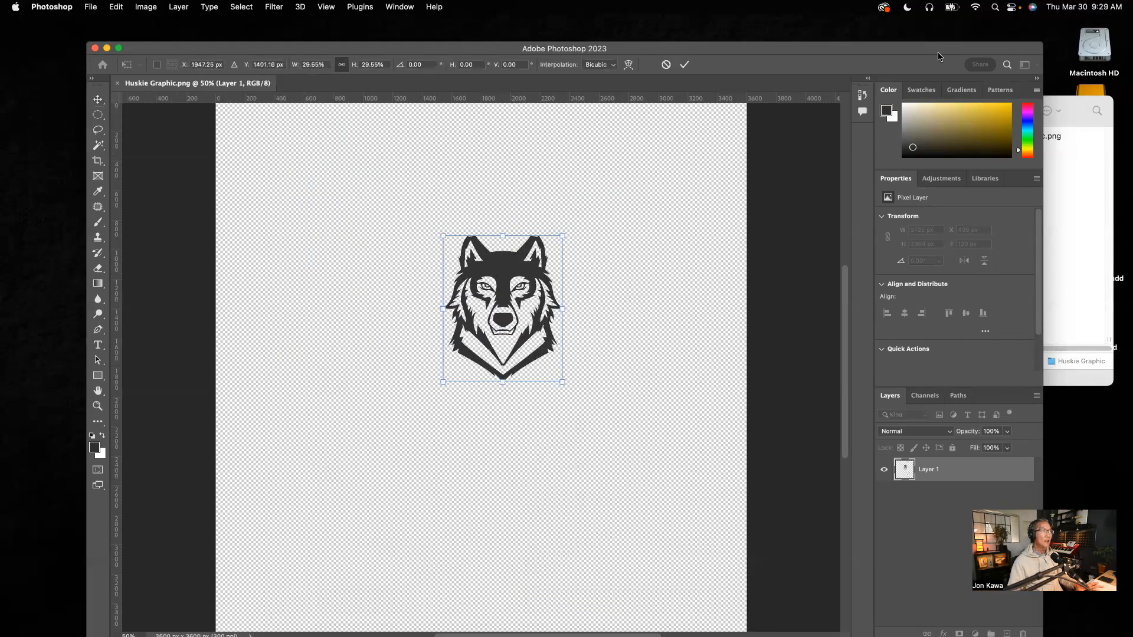
pyautogui.click(863, 95)
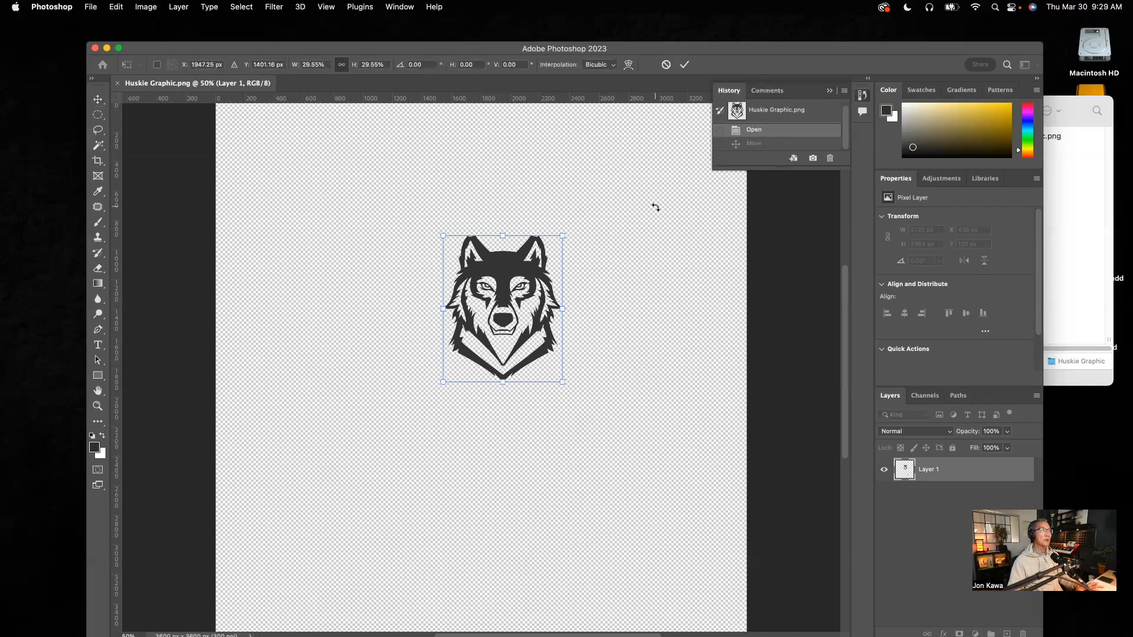
pyautogui.press('Return')
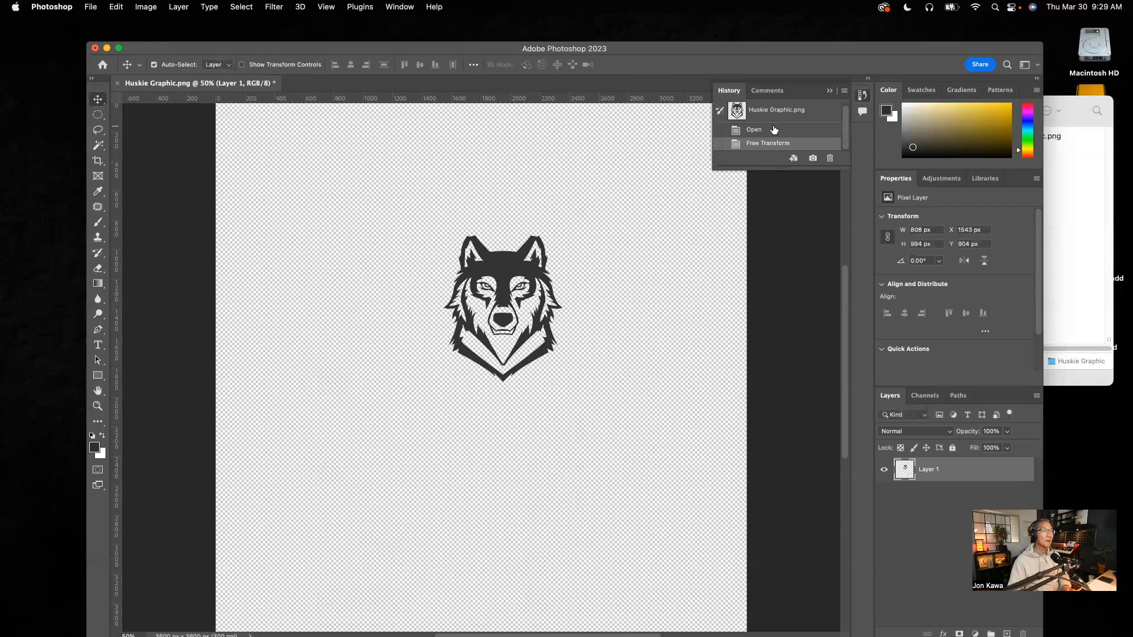
pyautogui.click(771, 129)
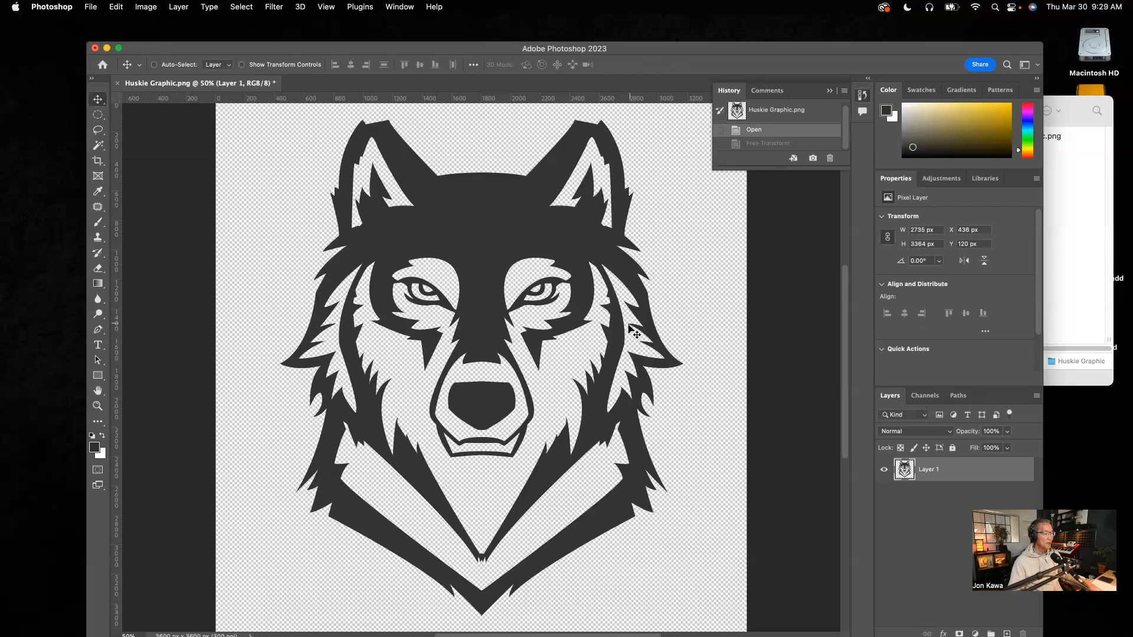
pyautogui.press('super+t')
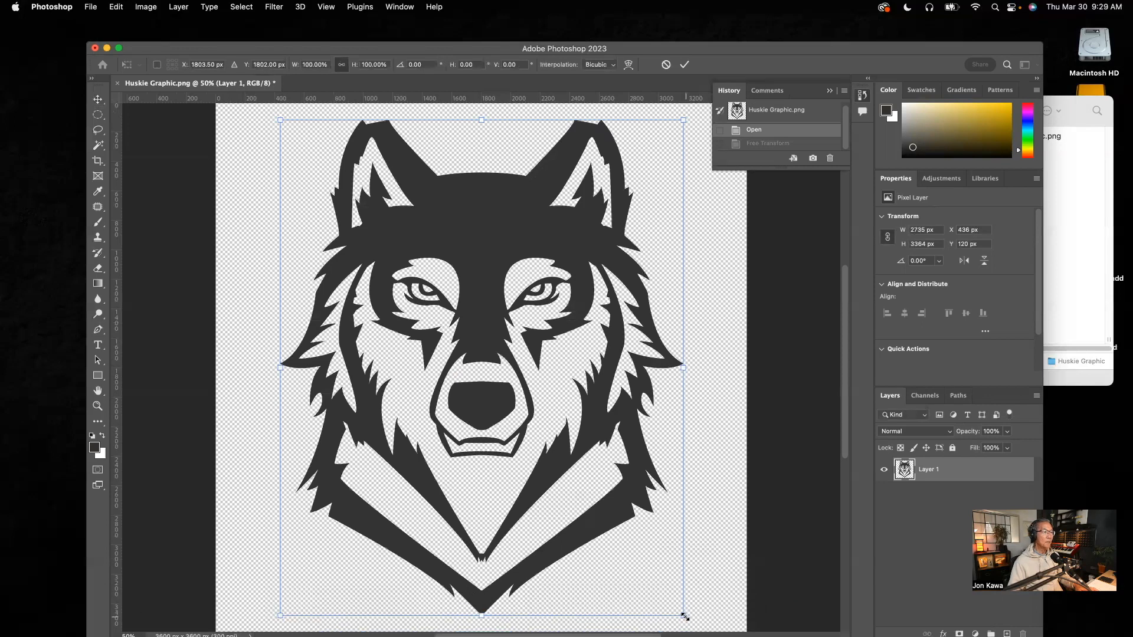
pyautogui.moveTo(684, 616); pyautogui.dragTo(610, 494)
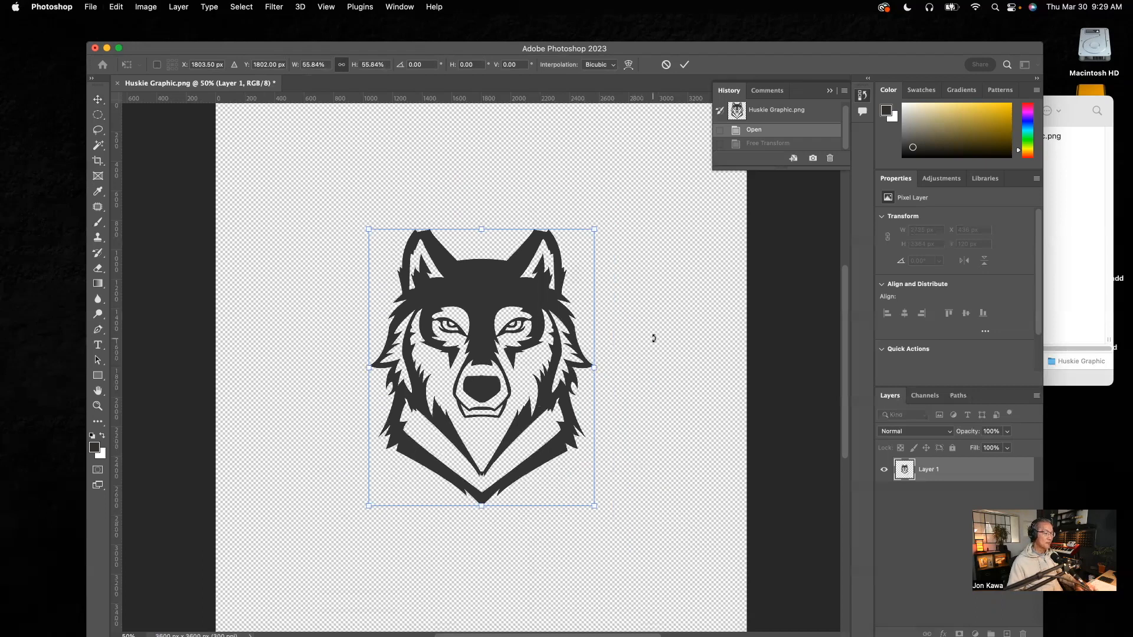
pyautogui.press('Escape')
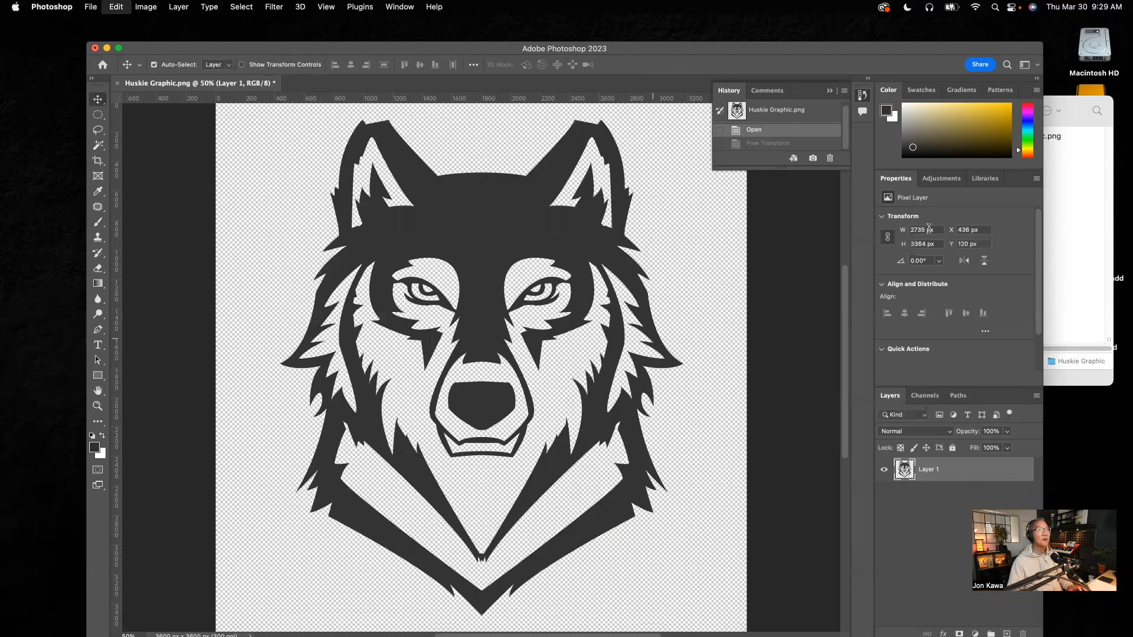
# - Set the husky graphic's width to 1472 px proportionally and place it horizontally centred in the upper canvas at X 1064 px, Y 429 px
pyautogui.write('1472')
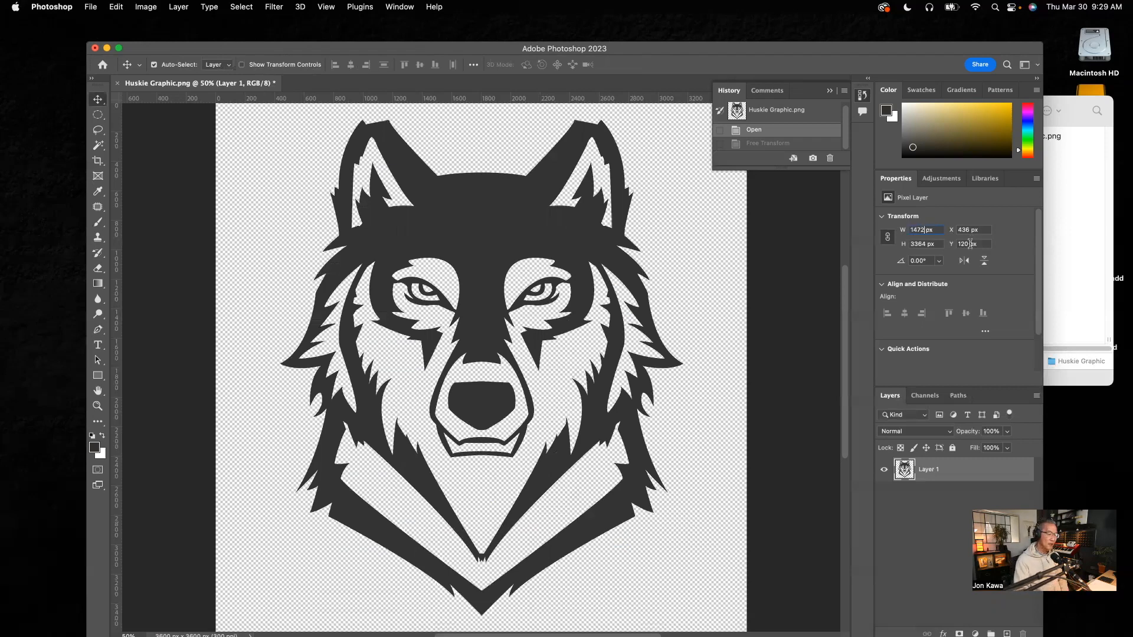
pyautogui.press('Return')
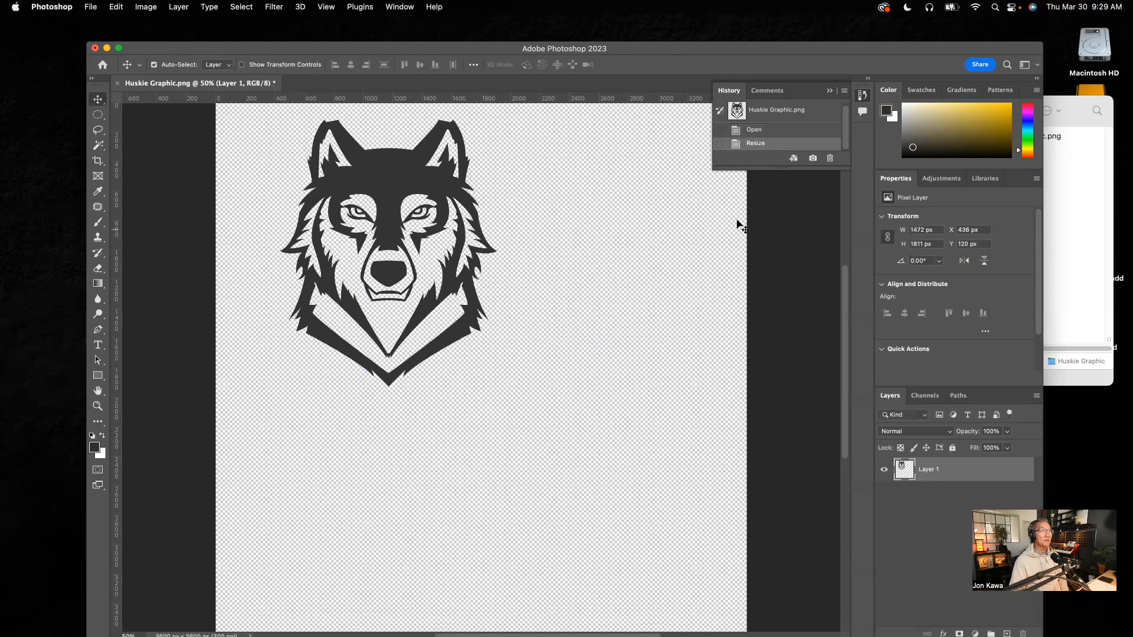
pyautogui.moveTo(393, 177); pyautogui.dragTo(488, 215)
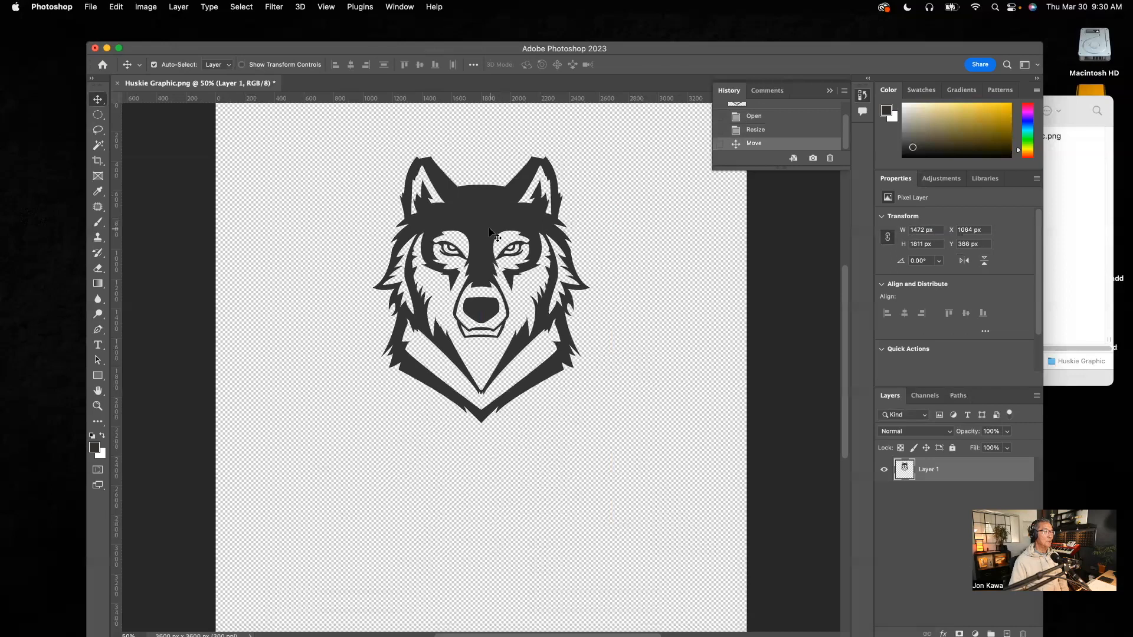
pyautogui.moveTo(498, 220)
pyautogui.mouseDown()
pyautogui.moveTo(459, 216)
pyautogui.moveTo(497, 219)
pyautogui.mouseUp()
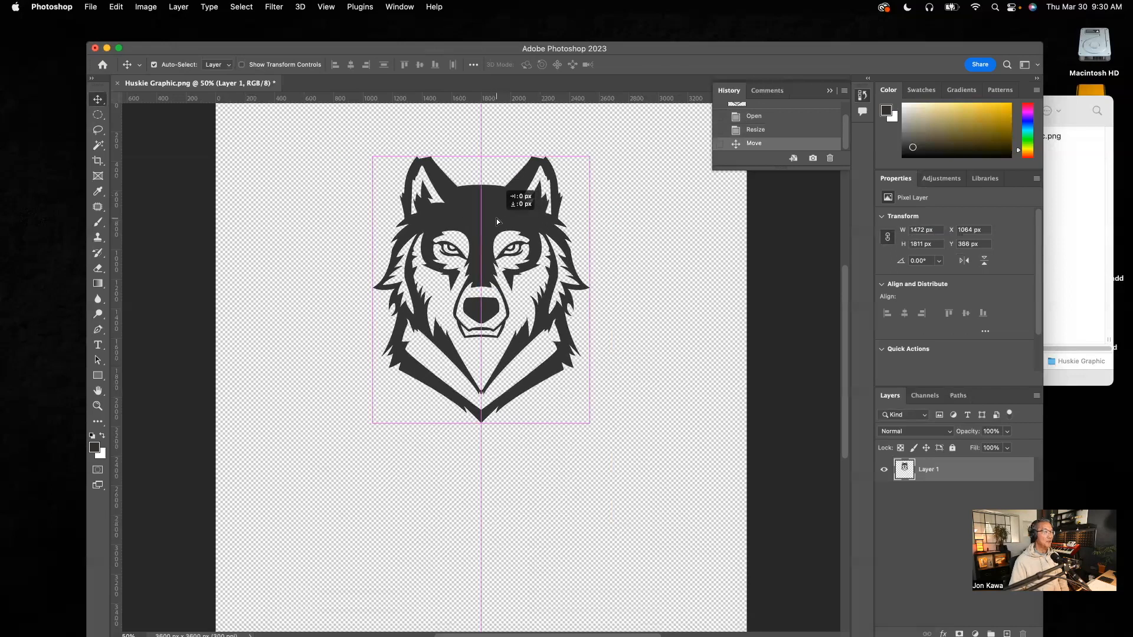
pyautogui.moveTo(498, 221)
pyautogui.mouseDown()
pyautogui.moveTo(490, 252)
pyautogui.moveTo(497, 230)
pyautogui.mouseUp()
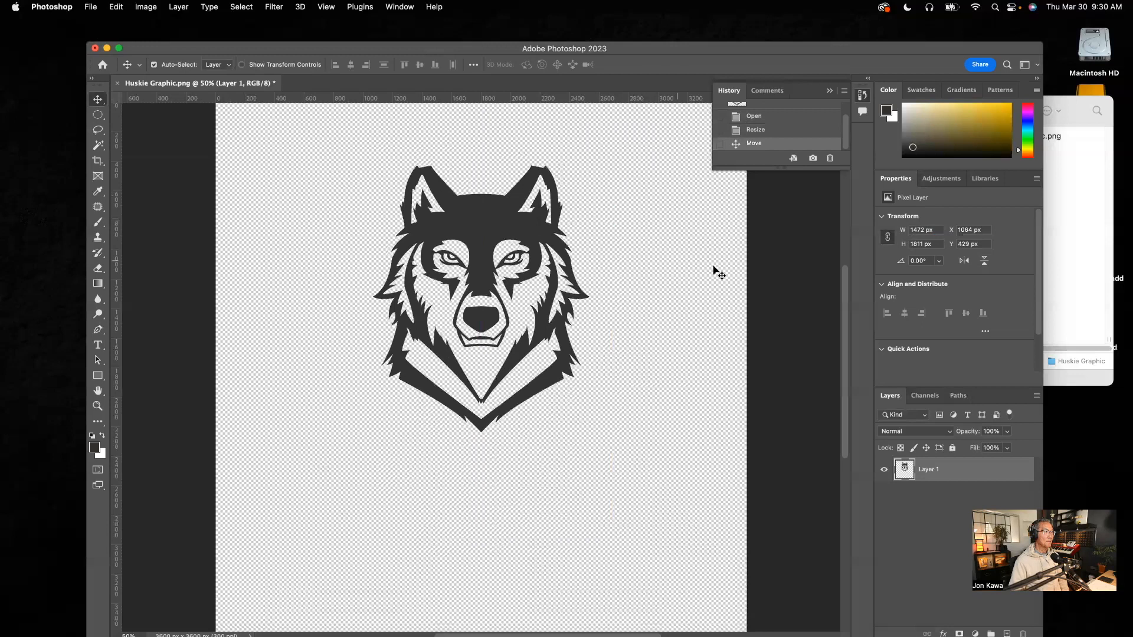
# - Add a horizontal text line reading "Huskie House", centred at the lower end of the husky graphic
pyautogui.click(100, 345)
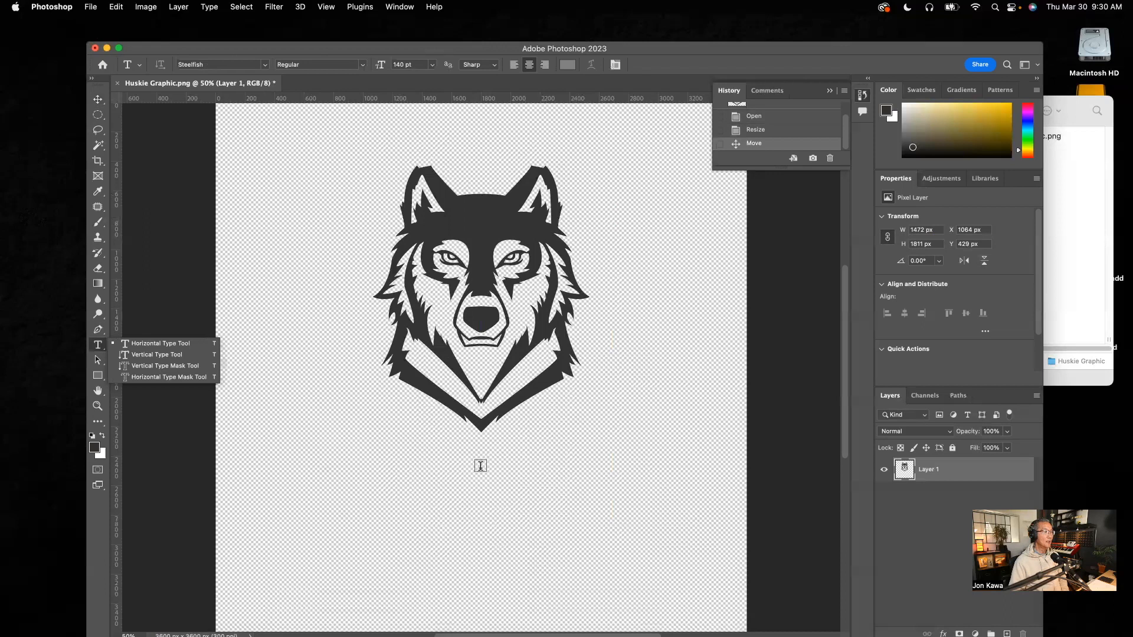
pyautogui.click(480, 467)
pyautogui.click(479, 466)
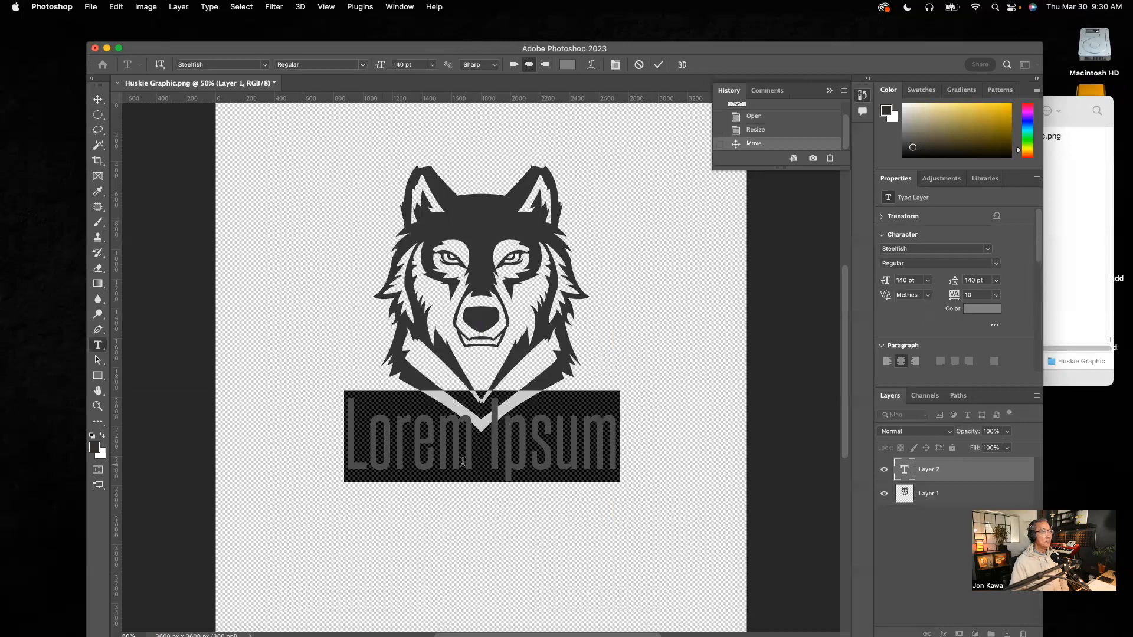
pyautogui.write('Huskie House')
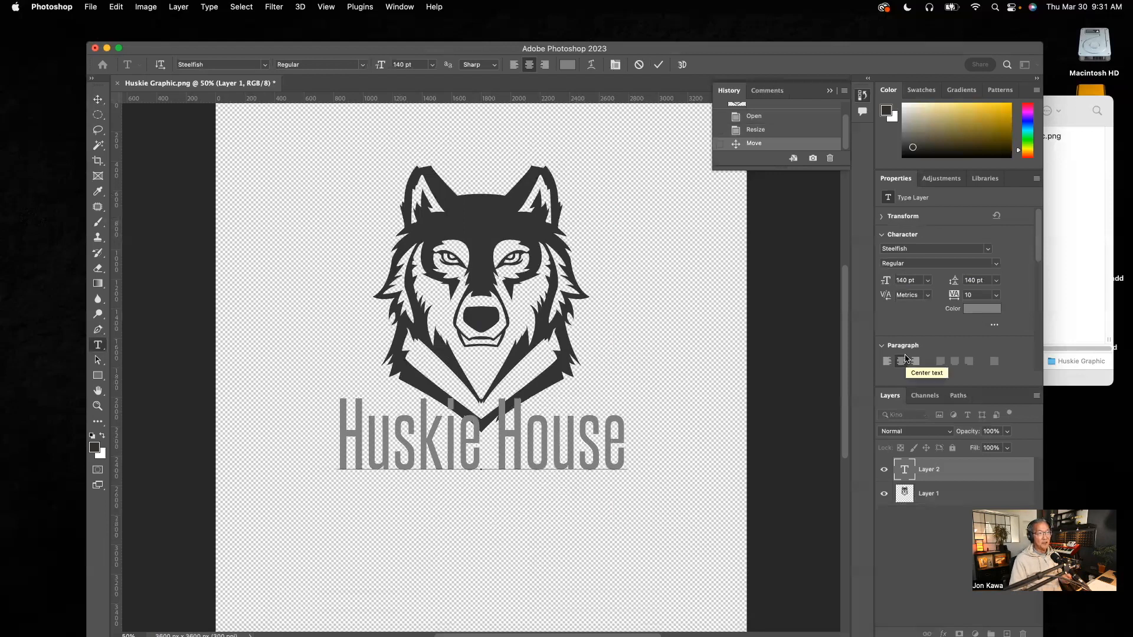
# - Set the tracking of the whole "Huskie House" text to 0
pyautogui.click(996, 299)
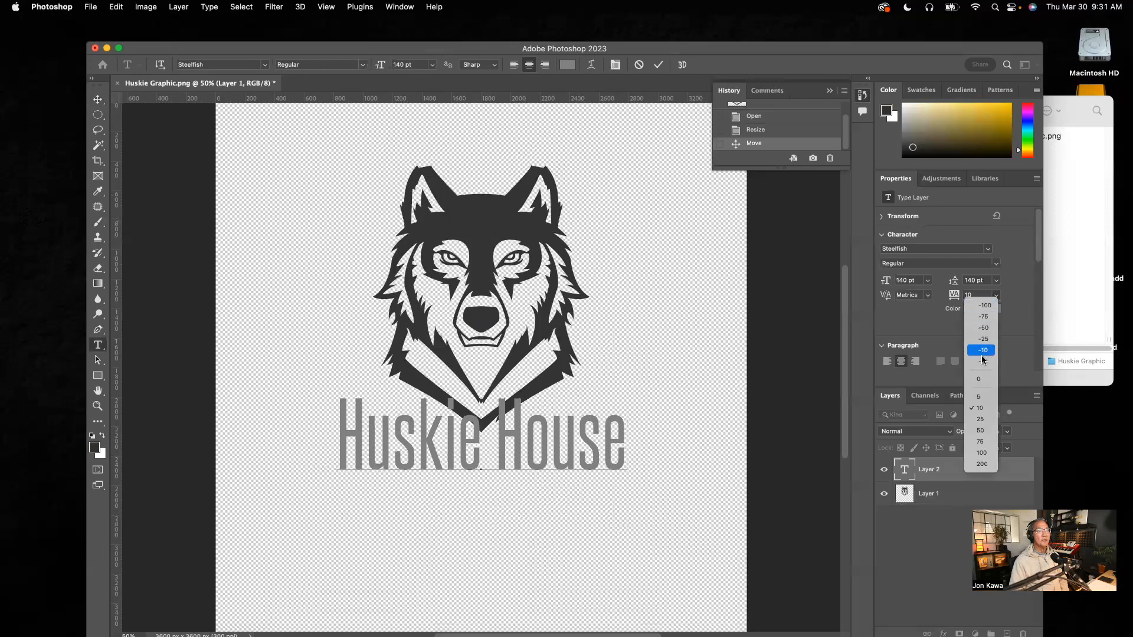
pyautogui.click(977, 380)
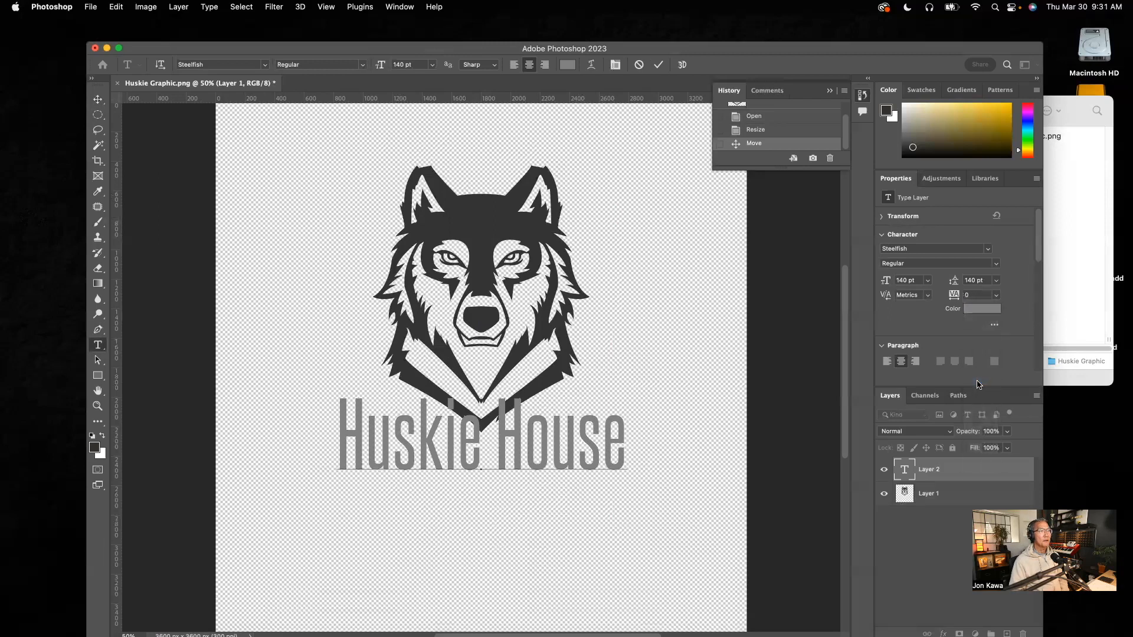
pyautogui.moveTo(625, 441); pyautogui.dragTo(324, 450)
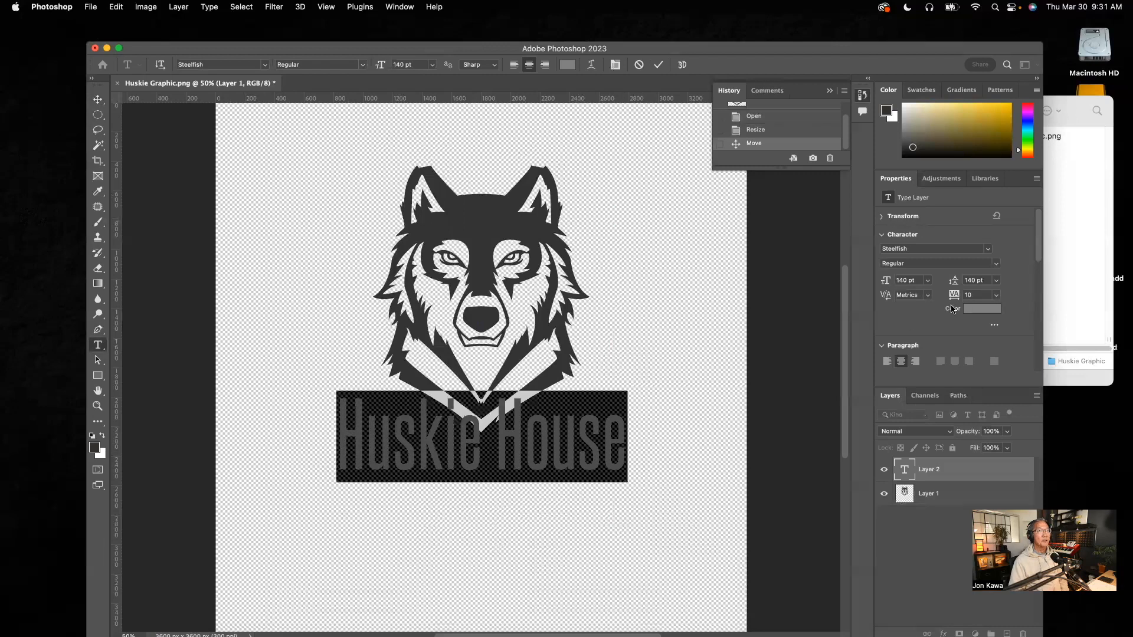
pyautogui.click(996, 296)
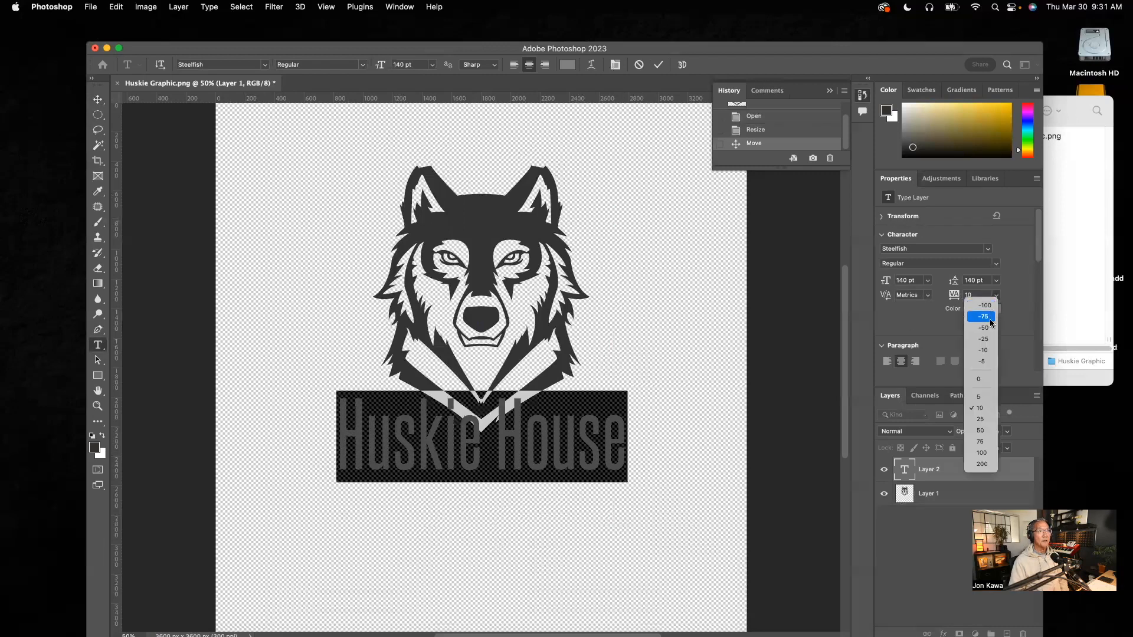
pyautogui.click(980, 379)
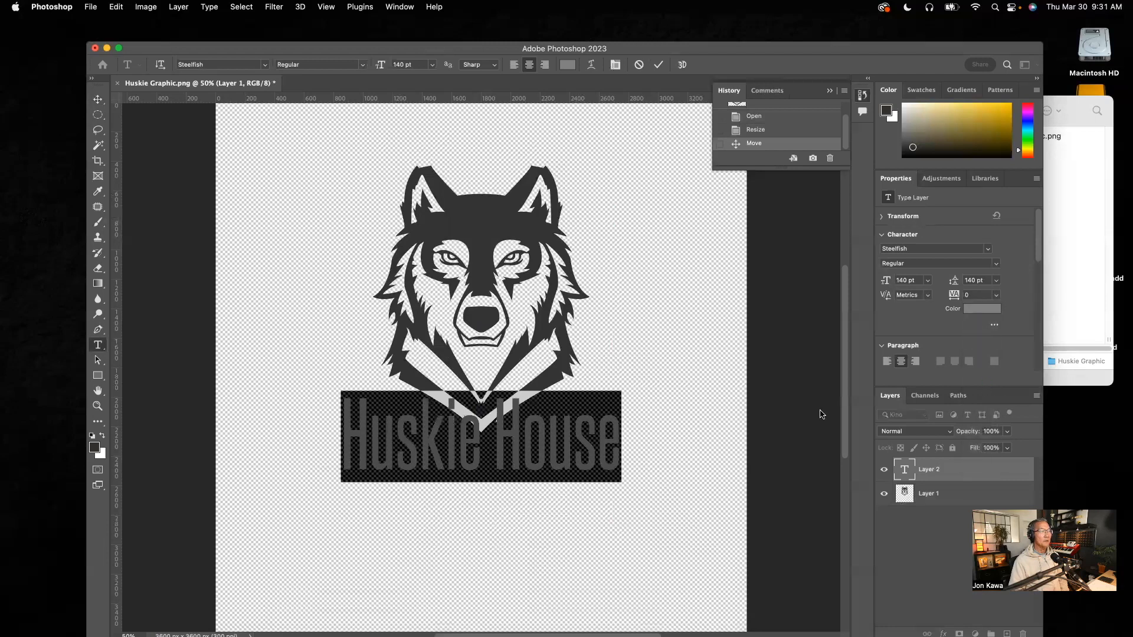
# - Commit the "Huskie House" text and move it straight down until it sits just below the husky graphic
pyautogui.press('super+Return')
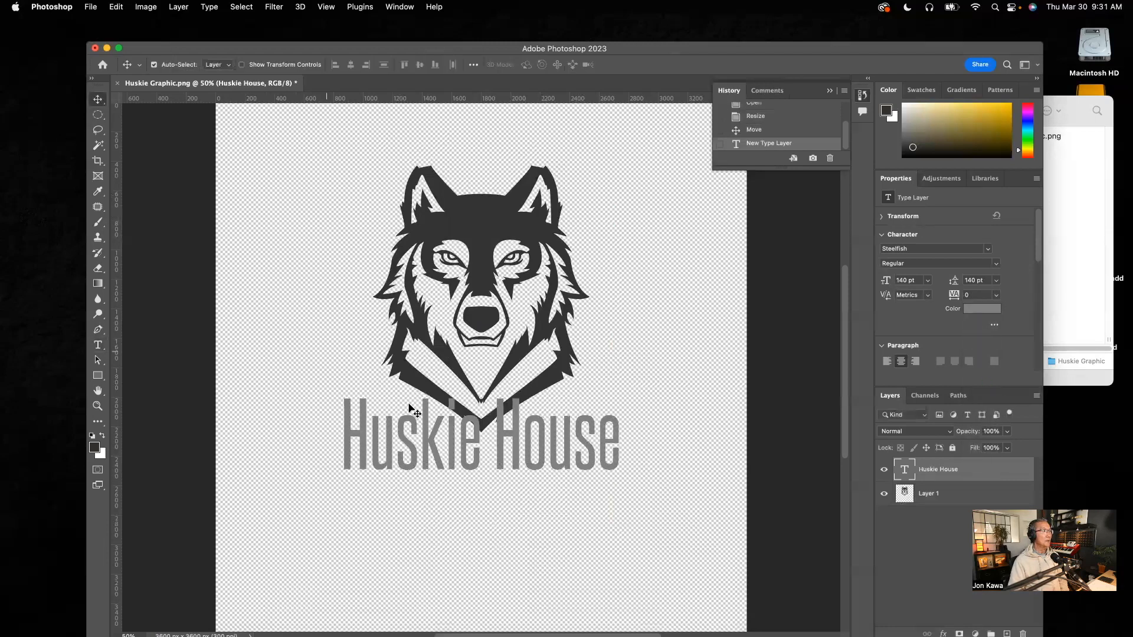
pyautogui.moveTo(516, 435); pyautogui.dragTo(511, 473)
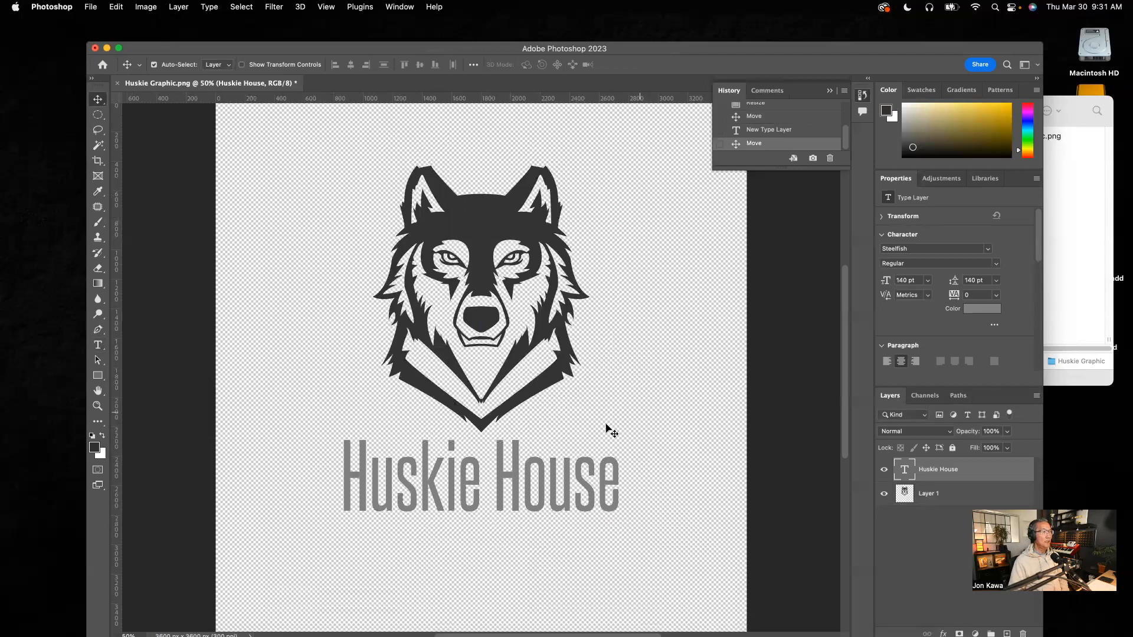
# - Recolour the whole "Huskie House" text with the 45% Gray swatch and commit the edit
pyautogui.click(99, 344)
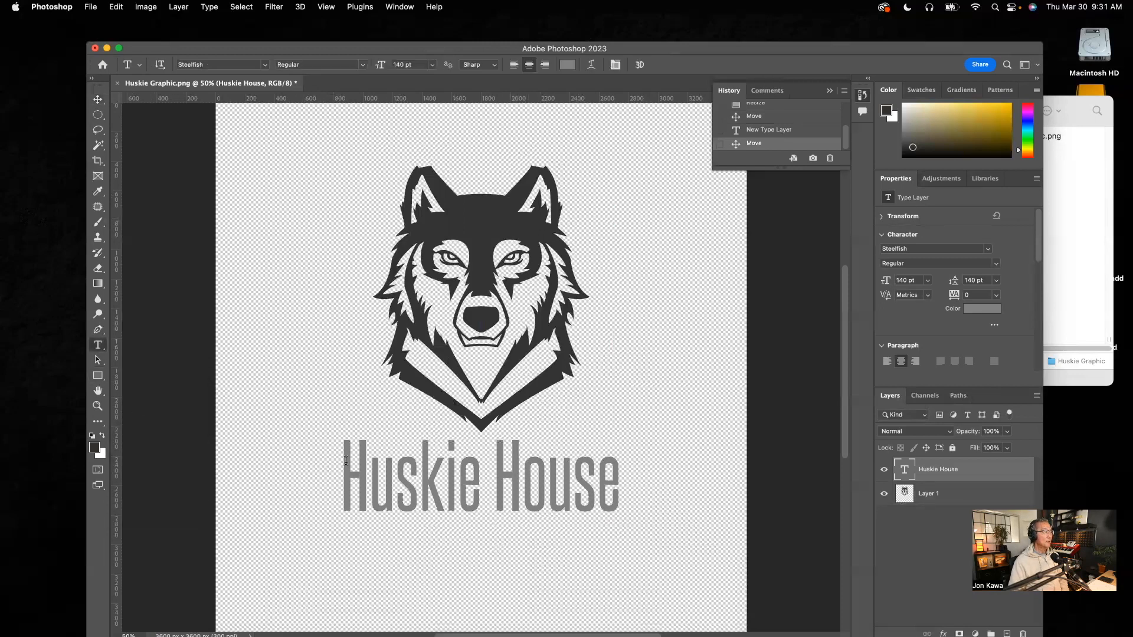
pyautogui.moveTo(620, 494); pyautogui.dragTo(341, 471)
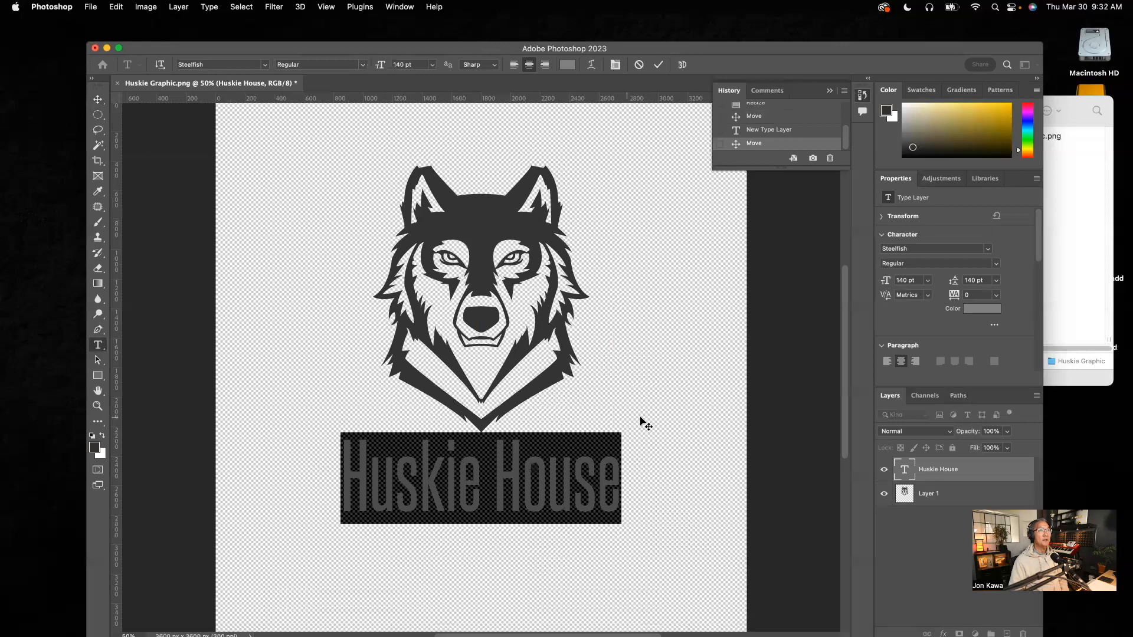
pyautogui.click(921, 90)
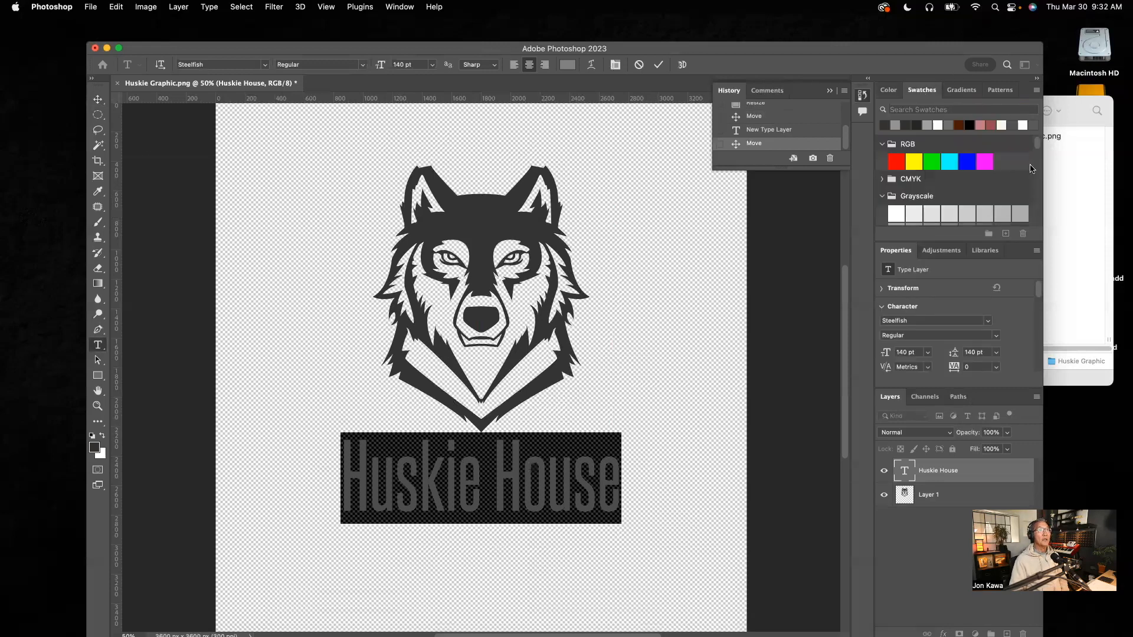
pyautogui.moveTo(1038, 144); pyautogui.dragTo(1036, 144)
pyautogui.scroll(-2, 1038, 146)
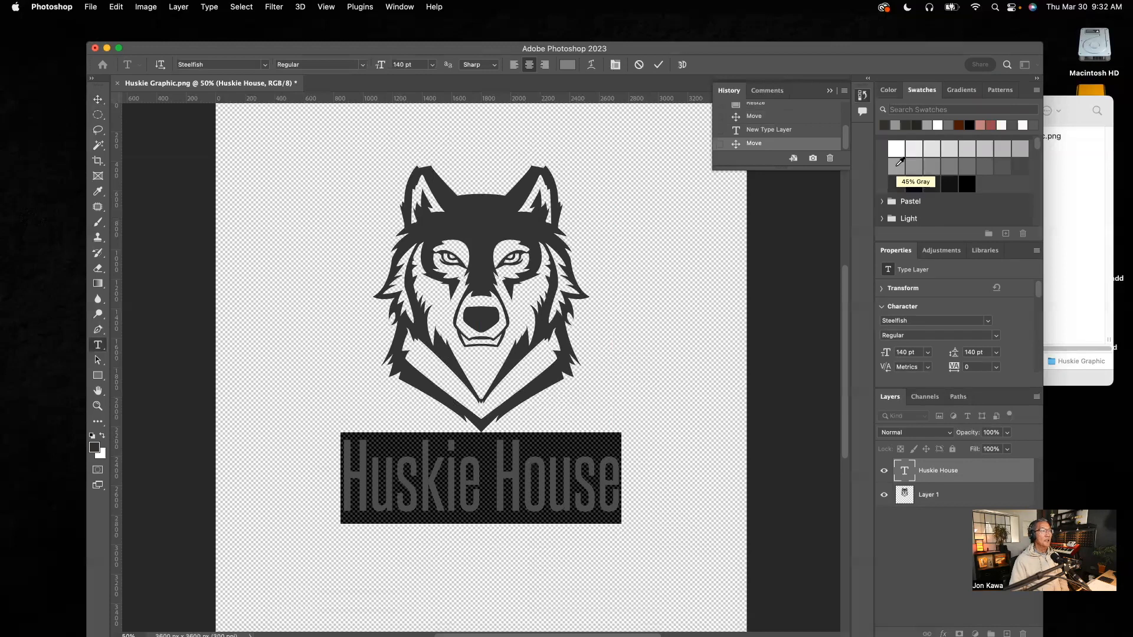
pyautogui.click(898, 165)
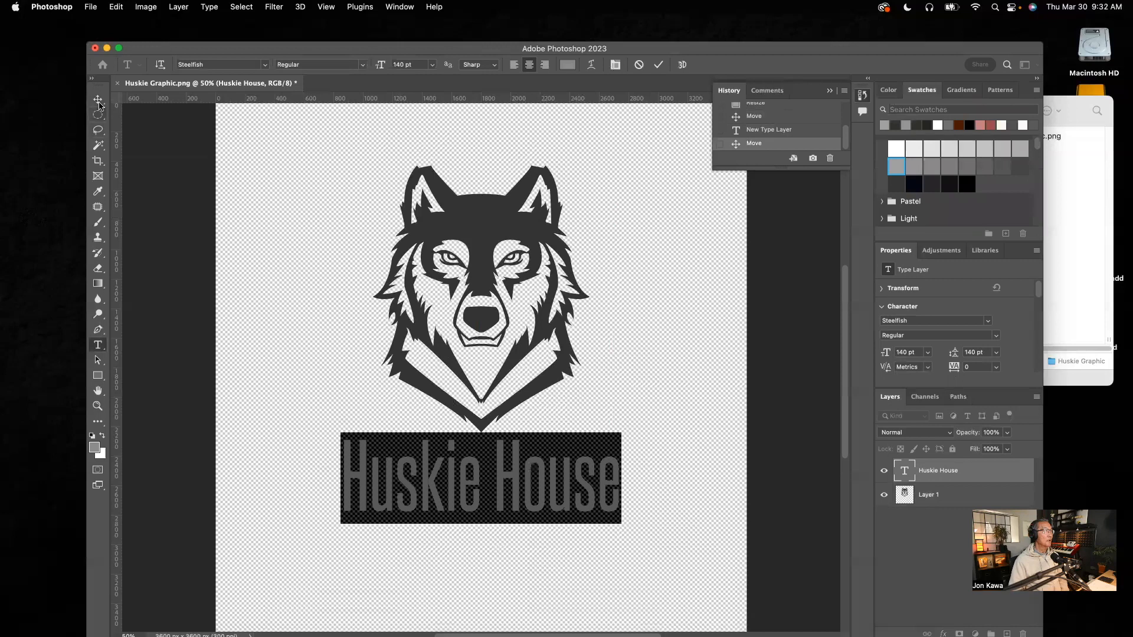
pyautogui.click(98, 101)
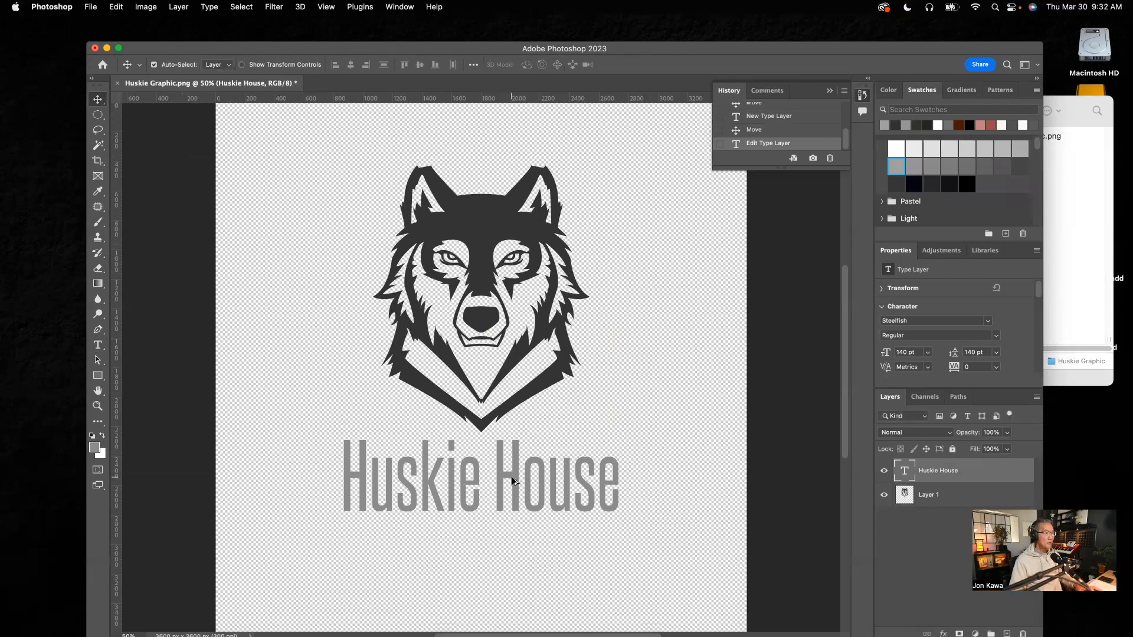
# - Duplicate the "Huskie House" text line directly beneath the original and set the copy's font size to 36 pt
pyautogui.moveTo(515, 476); pyautogui.dragTo(512, 561)
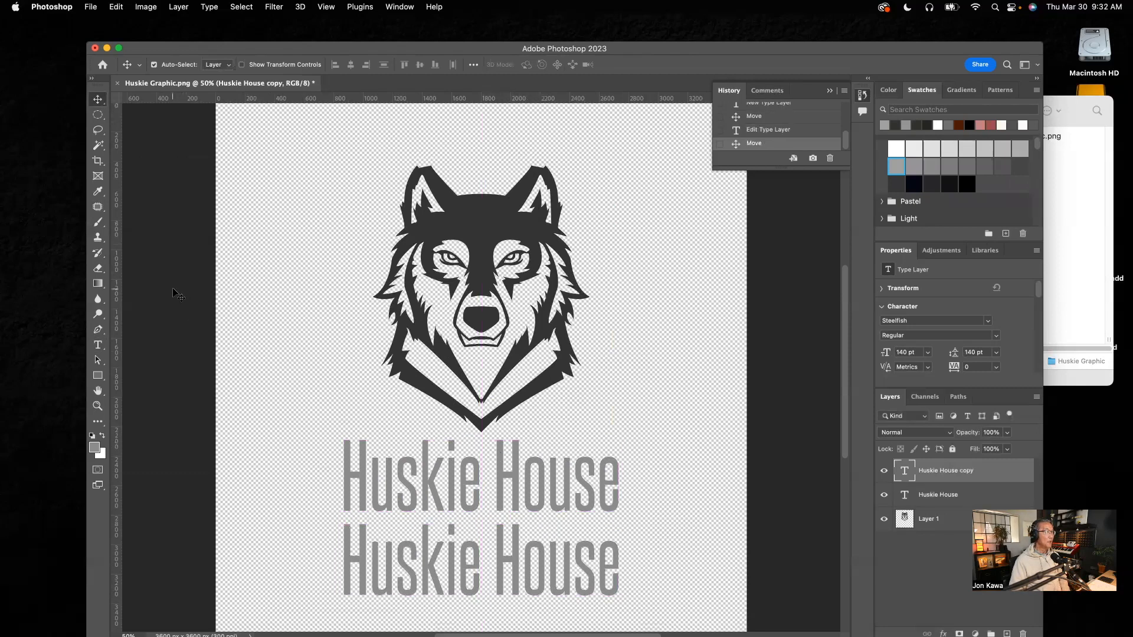
pyautogui.click(98, 345)
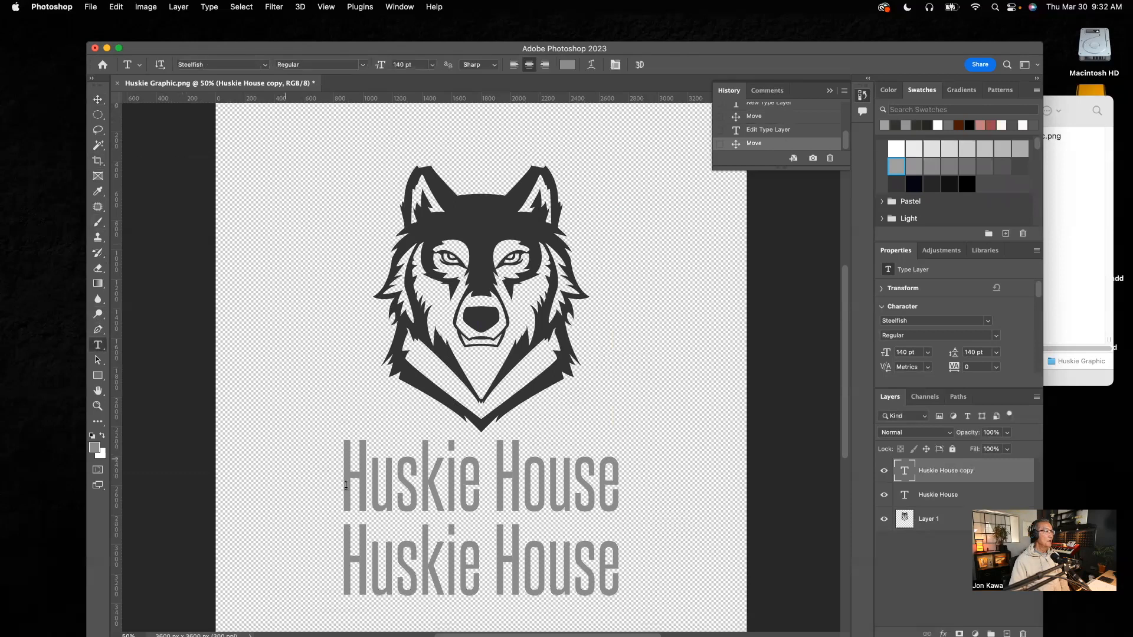
pyautogui.moveTo(620, 563); pyautogui.dragTo(316, 553)
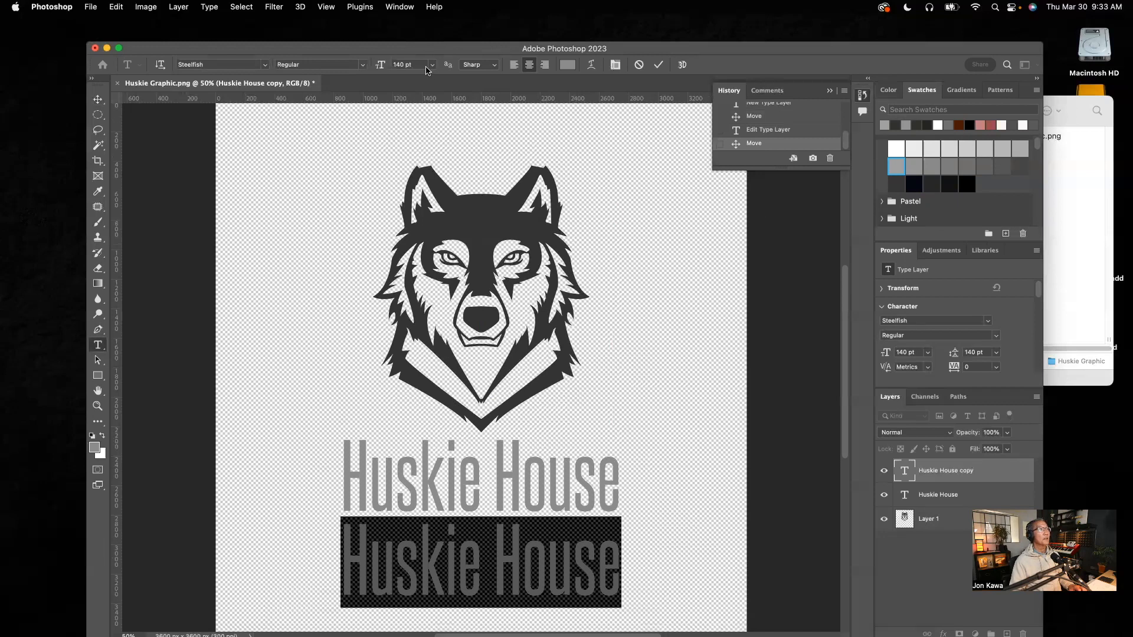
pyautogui.click(432, 66)
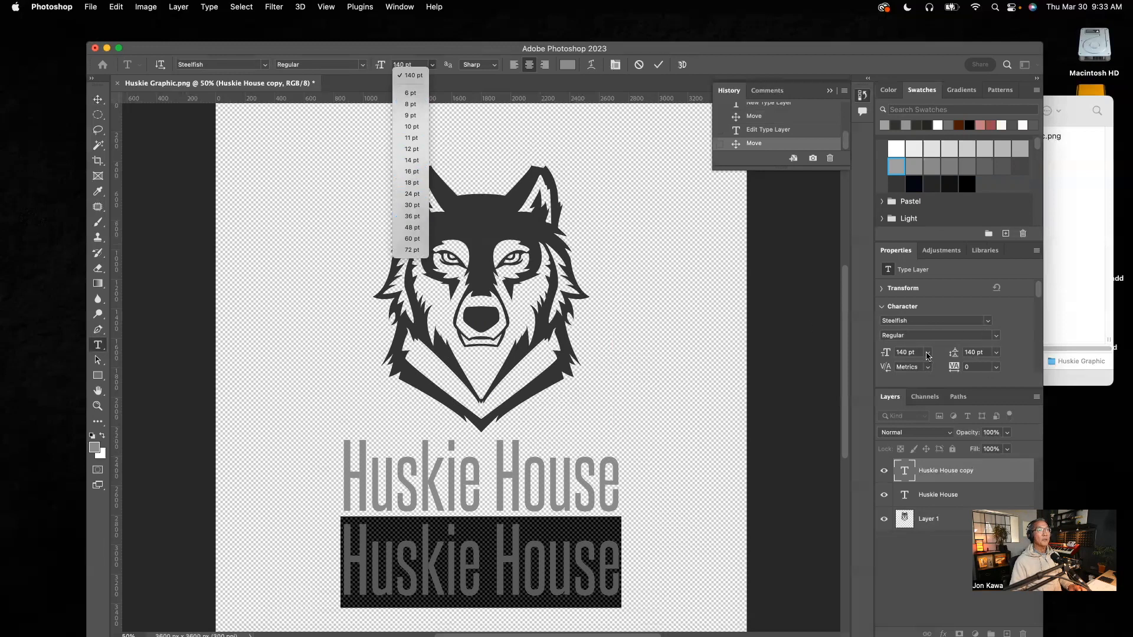
pyautogui.click(928, 353)
pyautogui.click(928, 353)
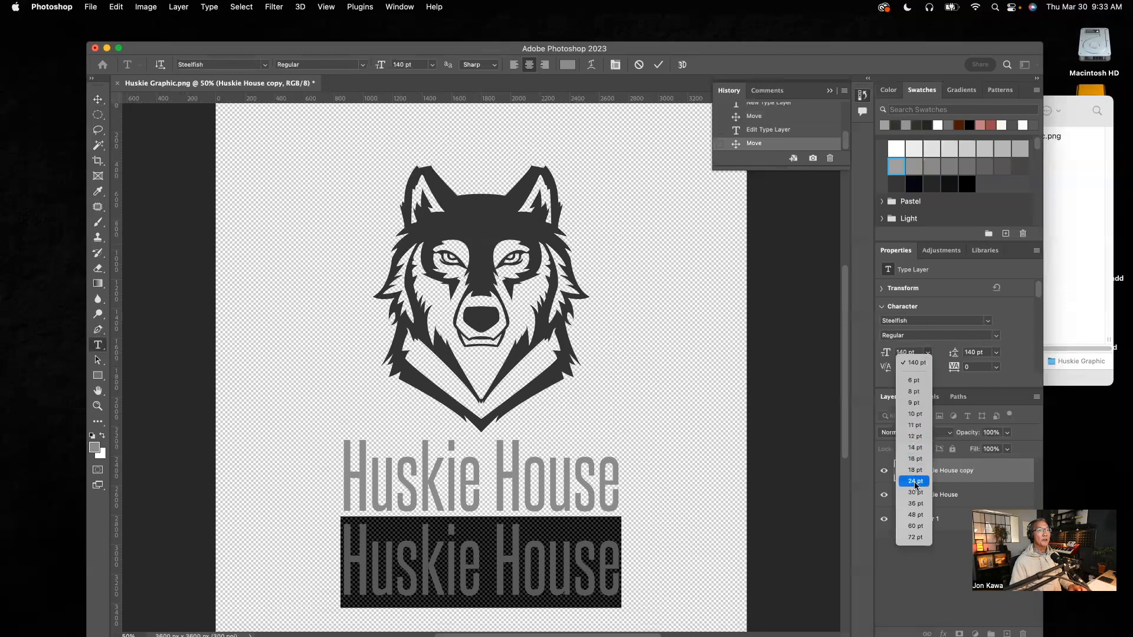
pyautogui.click(915, 504)
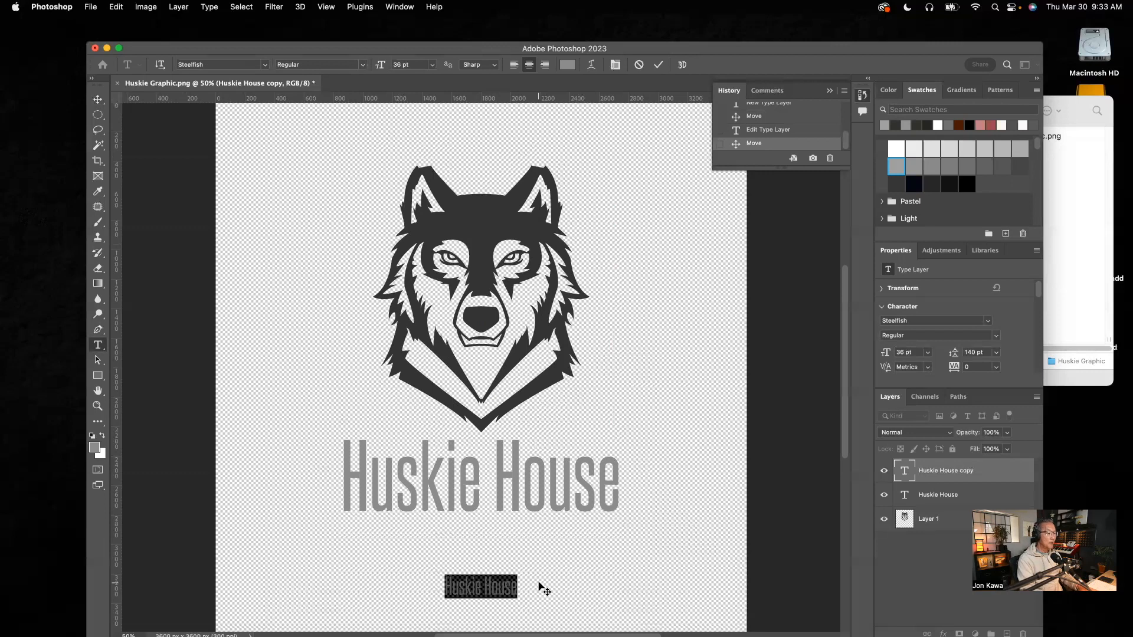
# - Replace the duplicated line's wording with "BAR AND GRILL"
pyautogui.write('BAR')
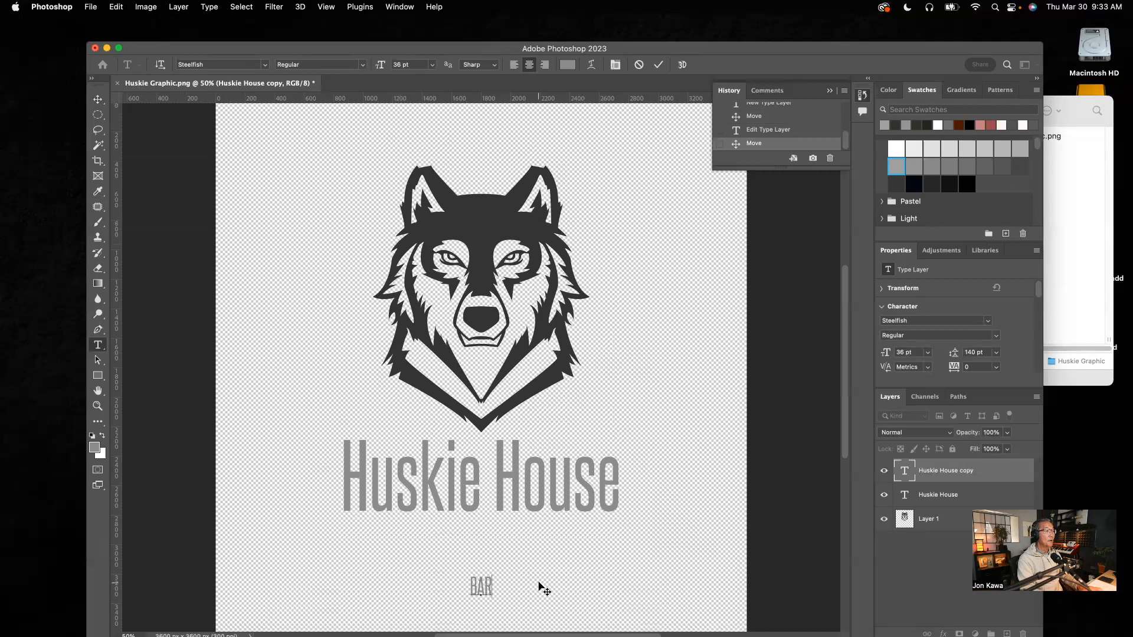
pyautogui.write(' AND G')
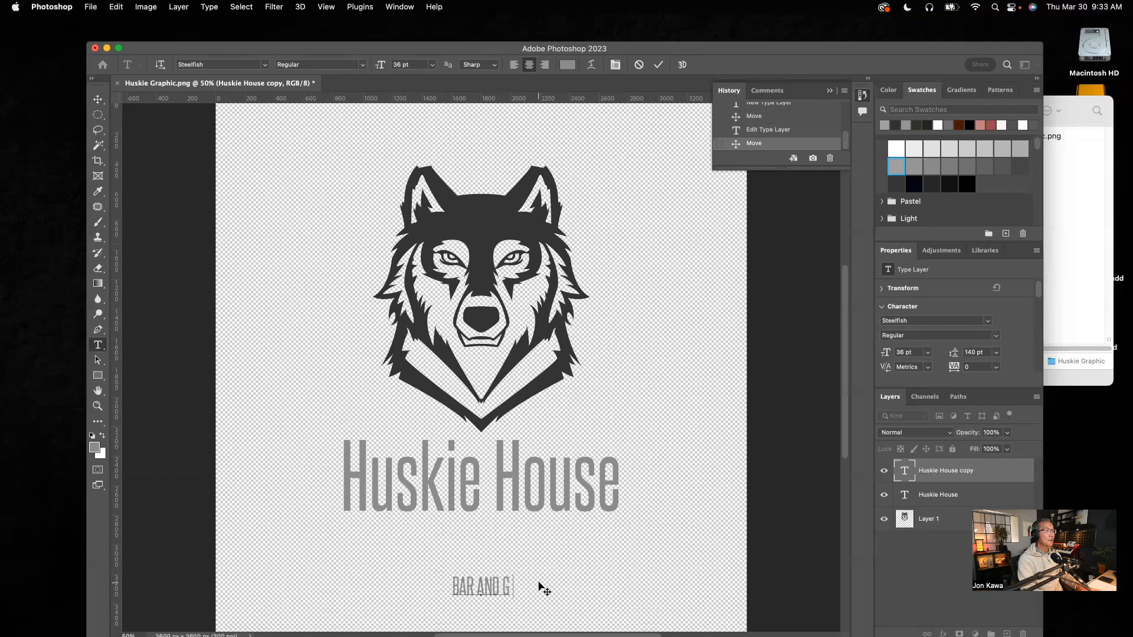
pyautogui.write('RILL')
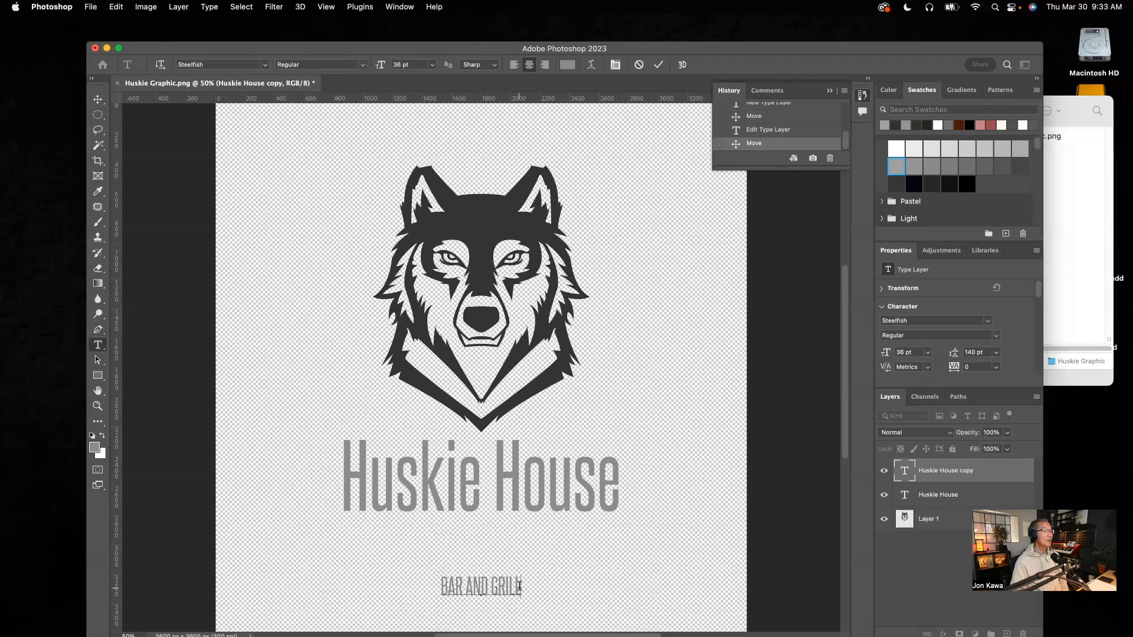
# - Set the tracking of the whole "BAR AND GRILL" text to 500
pyautogui.moveTo(521, 586); pyautogui.dragTo(429, 588)
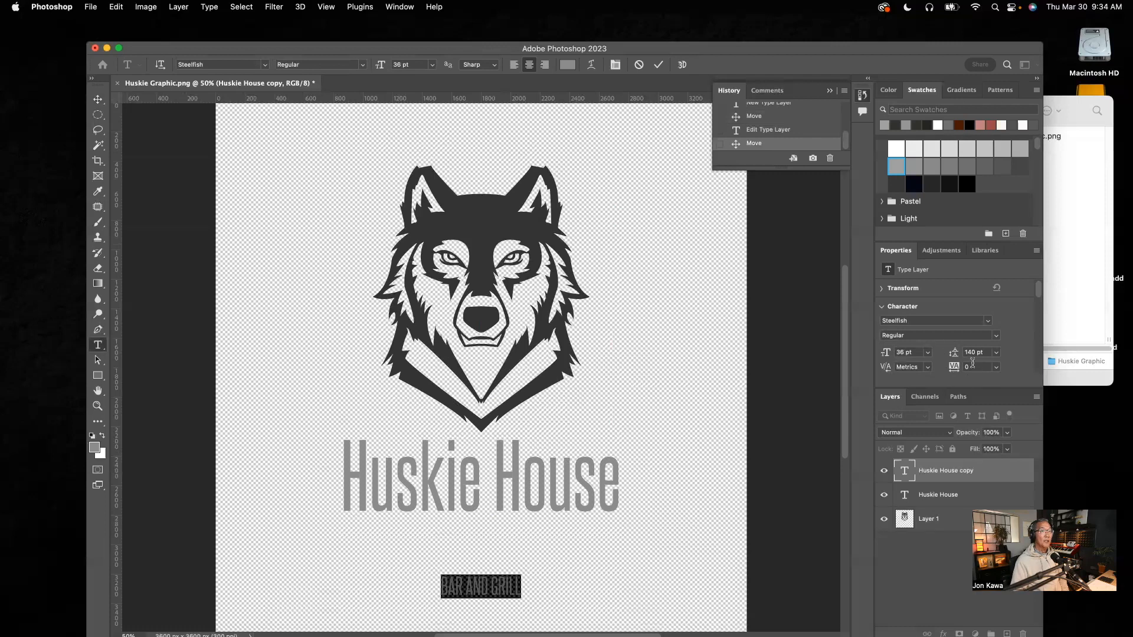
pyautogui.click(996, 369)
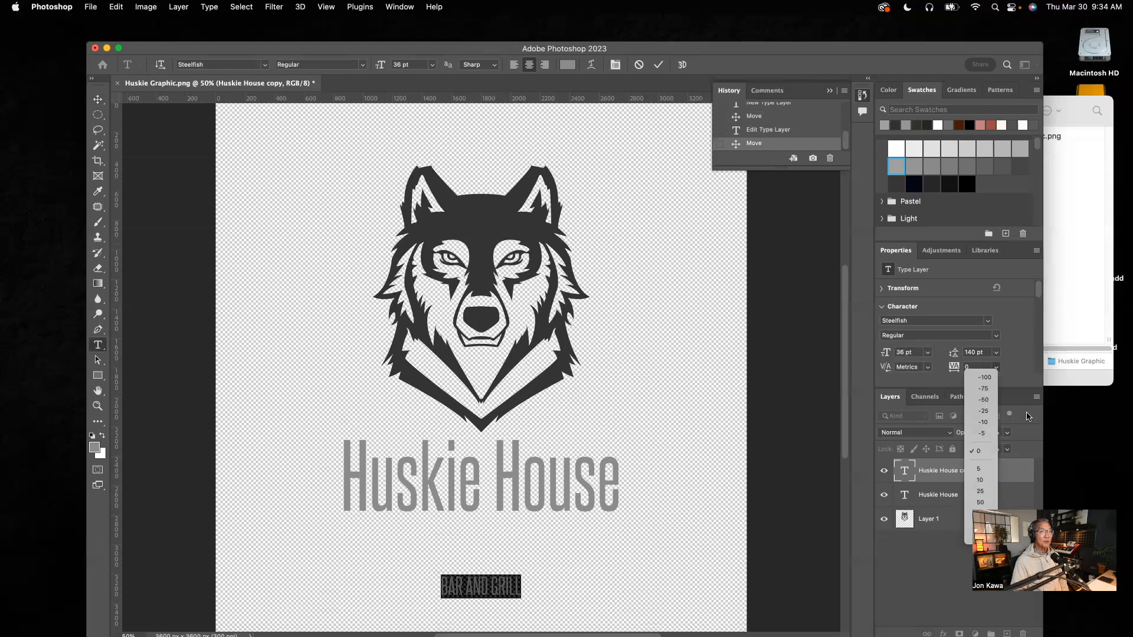
pyautogui.click(1013, 365)
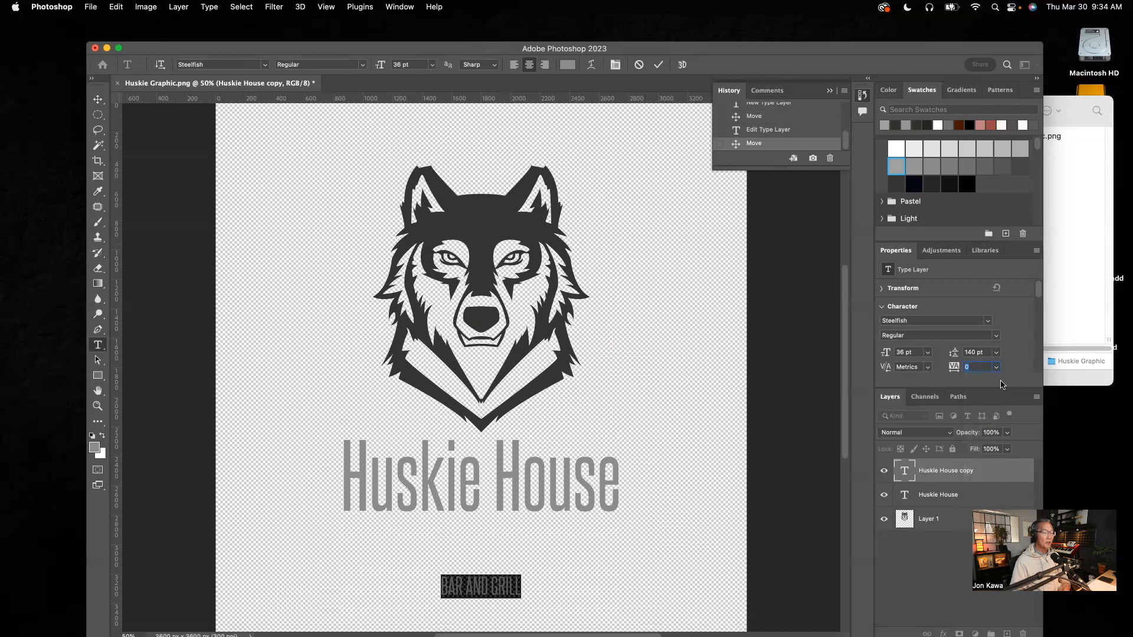
pyautogui.write('500')
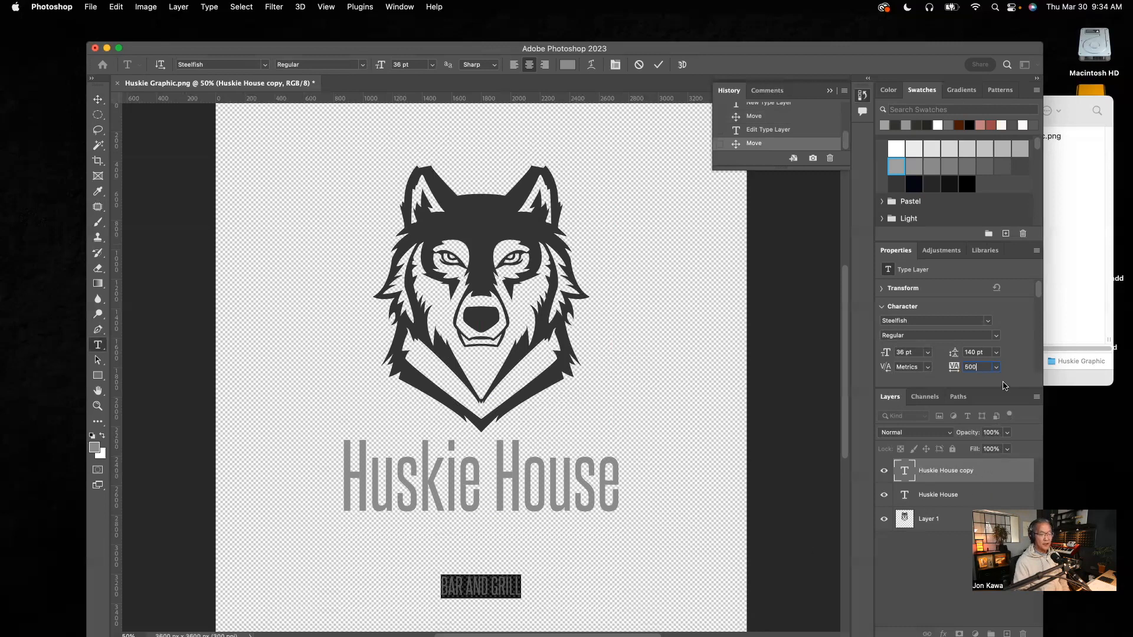
pyautogui.press('Return')
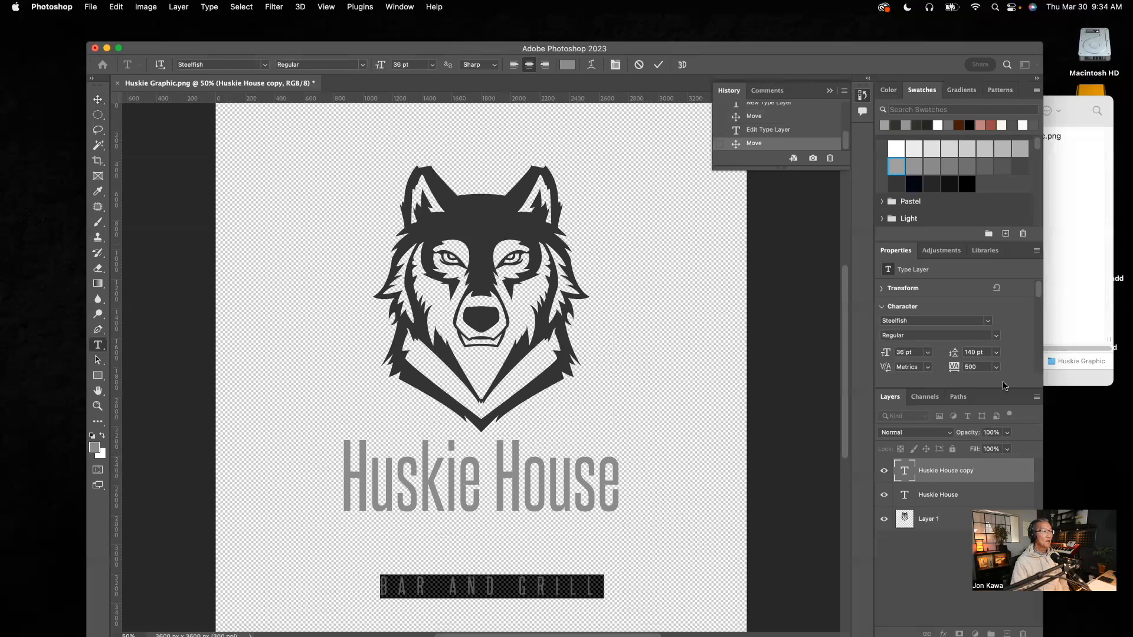
# - Move the "BAR AND GRILL" line up to sit centred close beneath "Huskie House" and deselect all layers
pyautogui.click(98, 99)
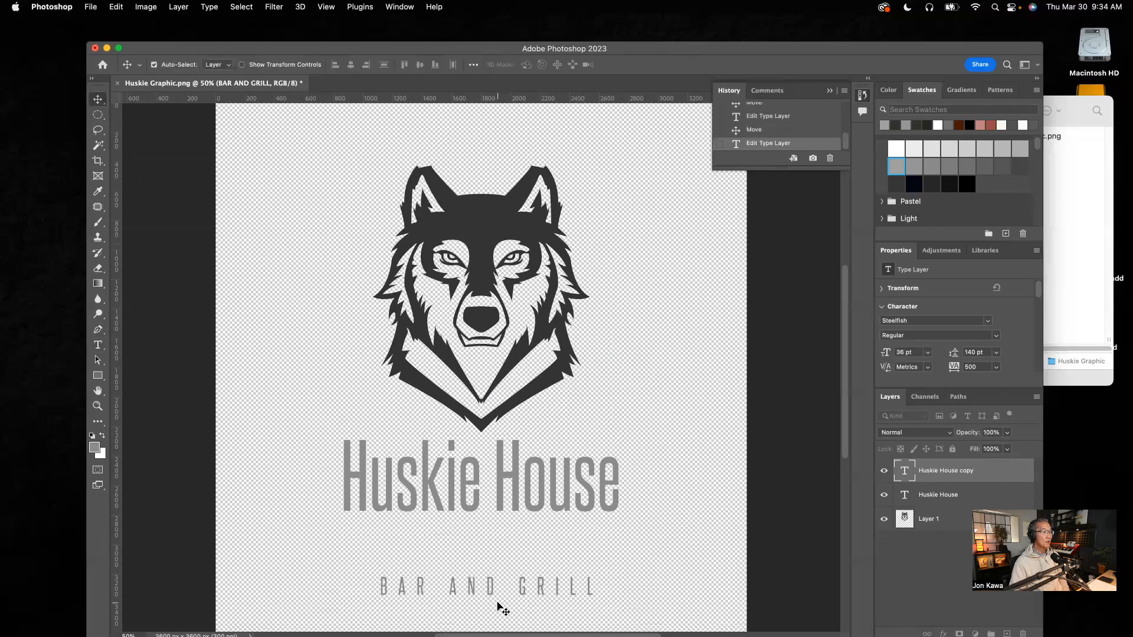
pyautogui.moveTo(490, 591); pyautogui.dragTo(489, 543)
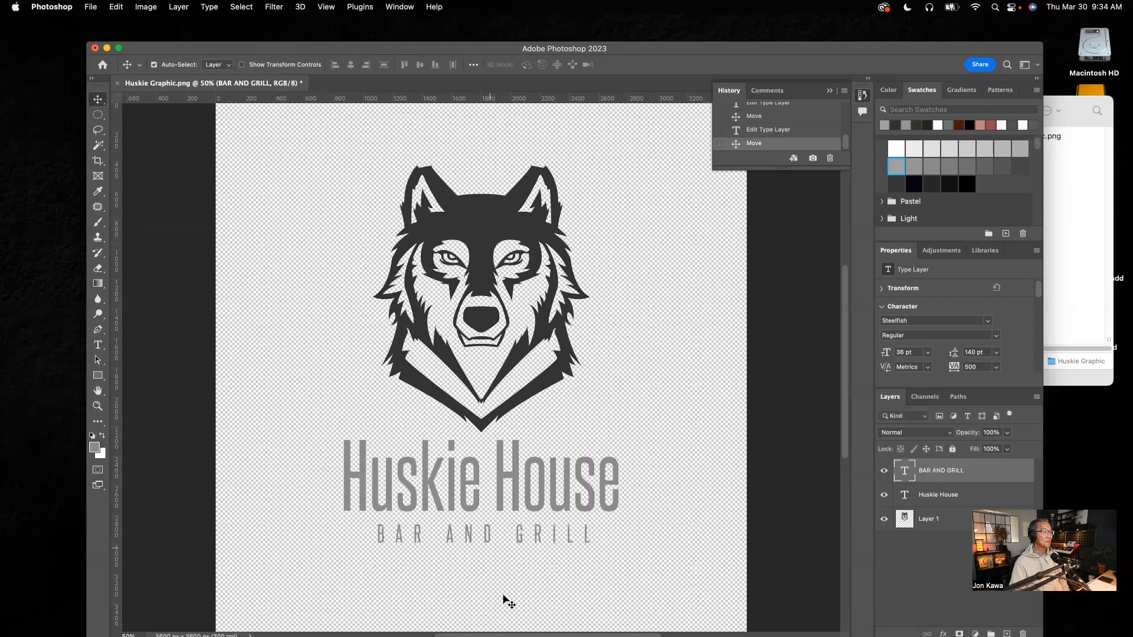
pyautogui.click(543, 594)
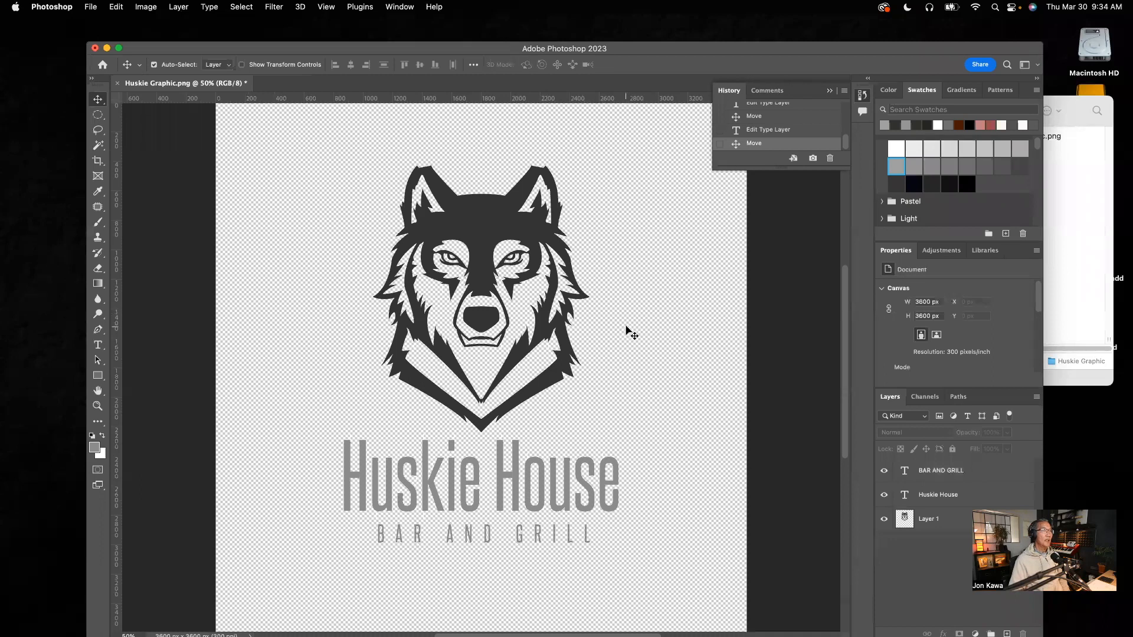
# - Switch to Finder and preview the mockup 81698.psd and the final versions Emboss.jpg and Sign 1.jpg in the Restaurant Signage folder
pyautogui.click(1071, 203)
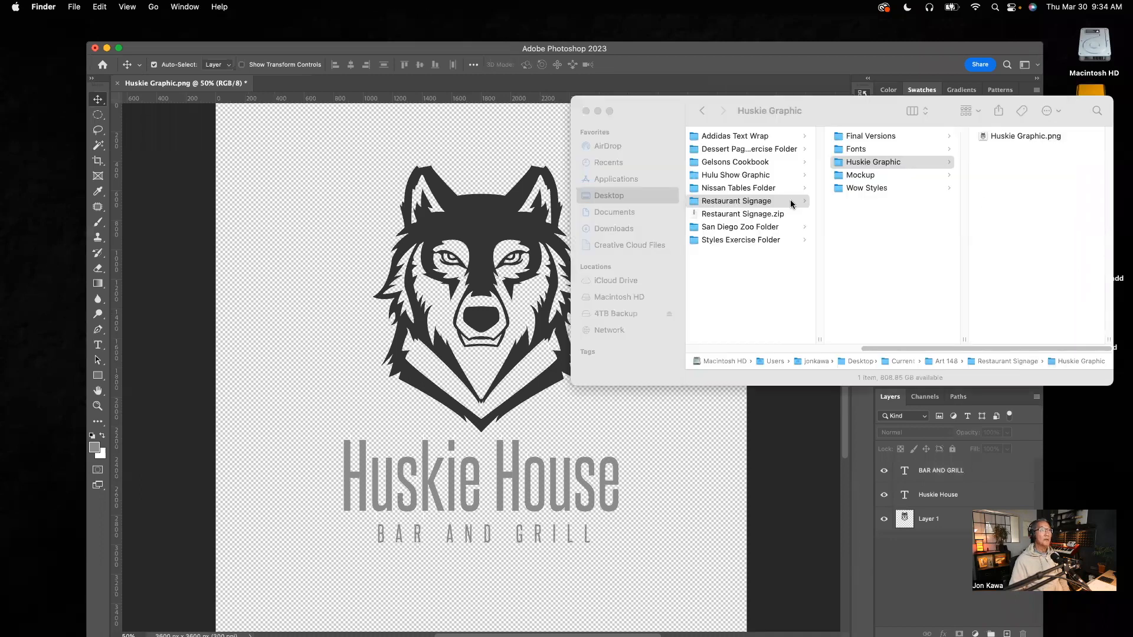
pyautogui.click(856, 179)
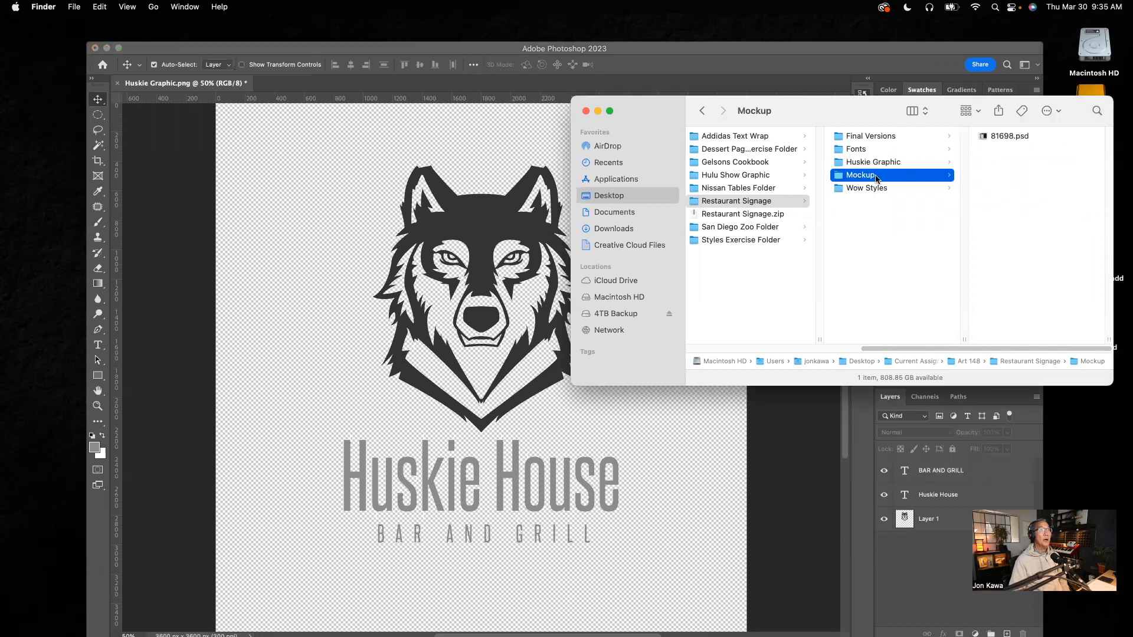
pyautogui.click(1001, 139)
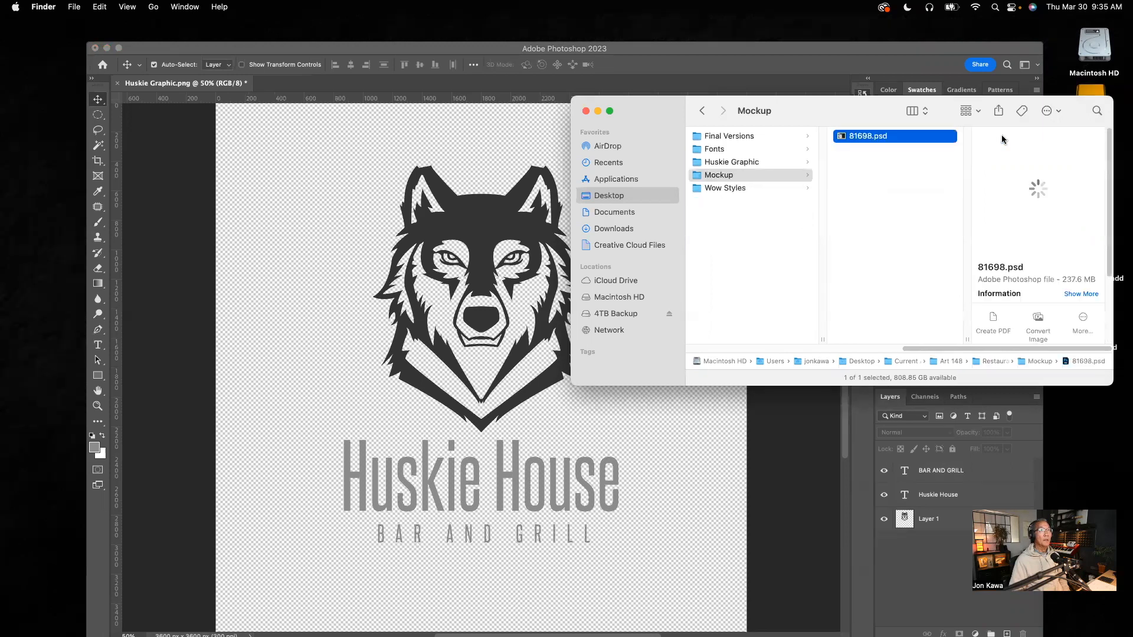
pyautogui.moveTo(882, 118); pyautogui.dragTo(722, 122)
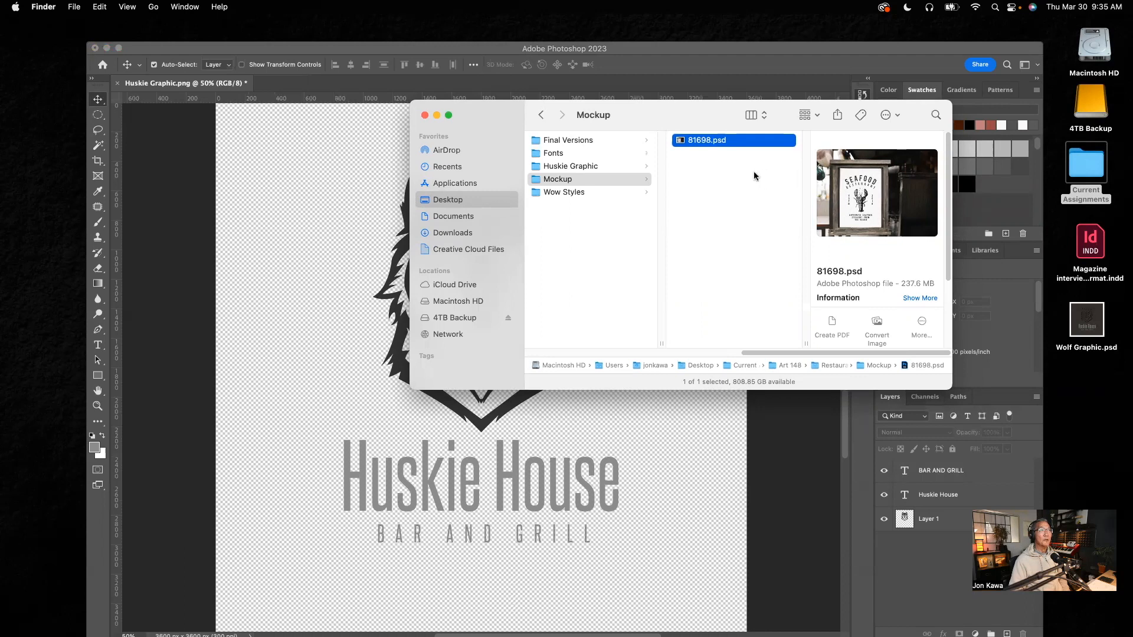
pyautogui.click(568, 144)
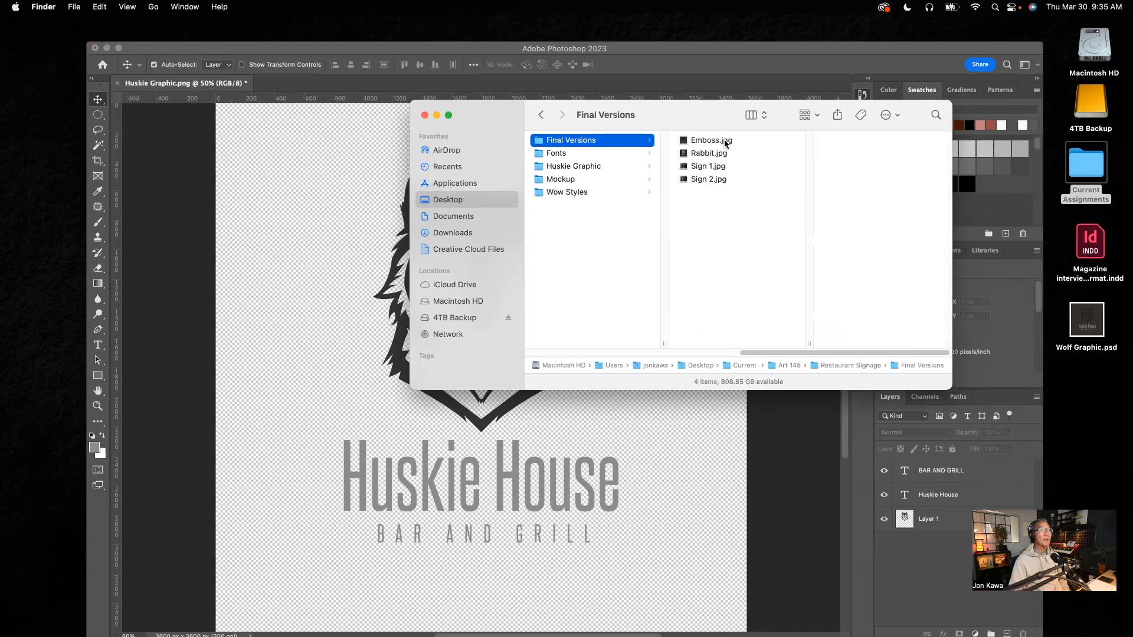
pyautogui.click(726, 143)
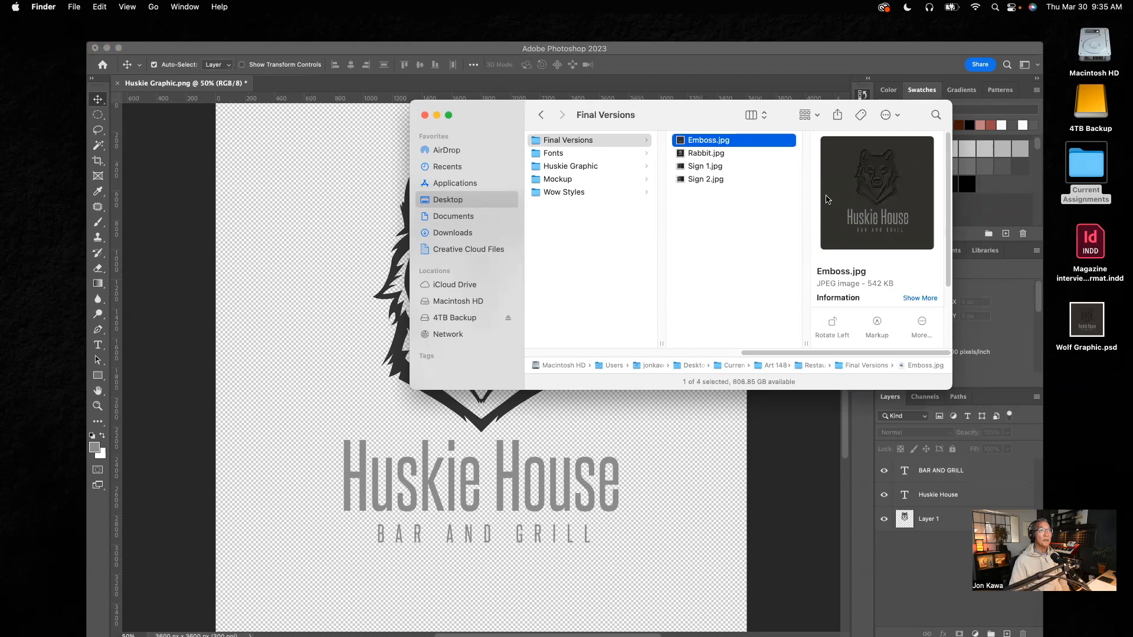
pyautogui.click(714, 168)
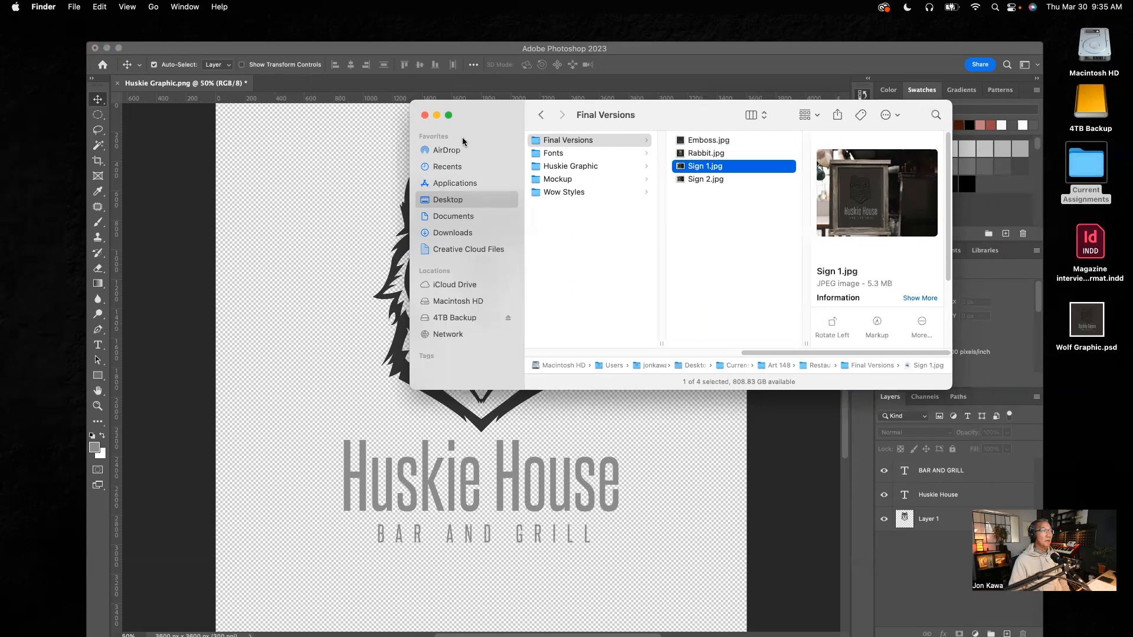
pyautogui.click(437, 115)
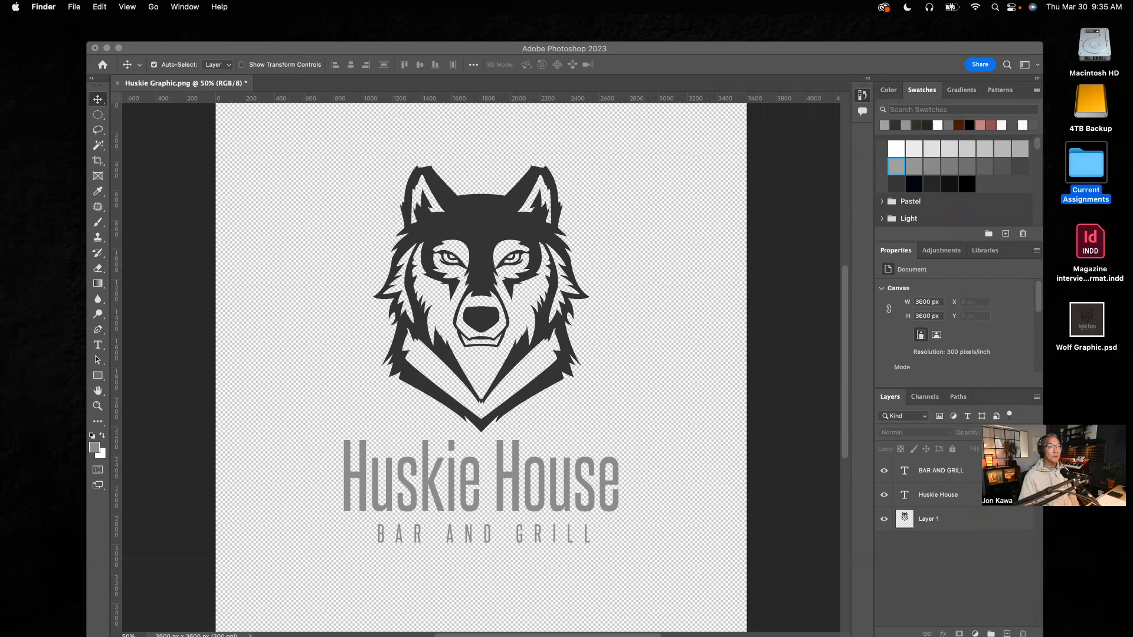
# - Return to Photoshop and add a new empty layer above the "BAR AND GRILL" text layer
pyautogui.moveTo(805, 48); pyautogui.dragTo(804, 22)
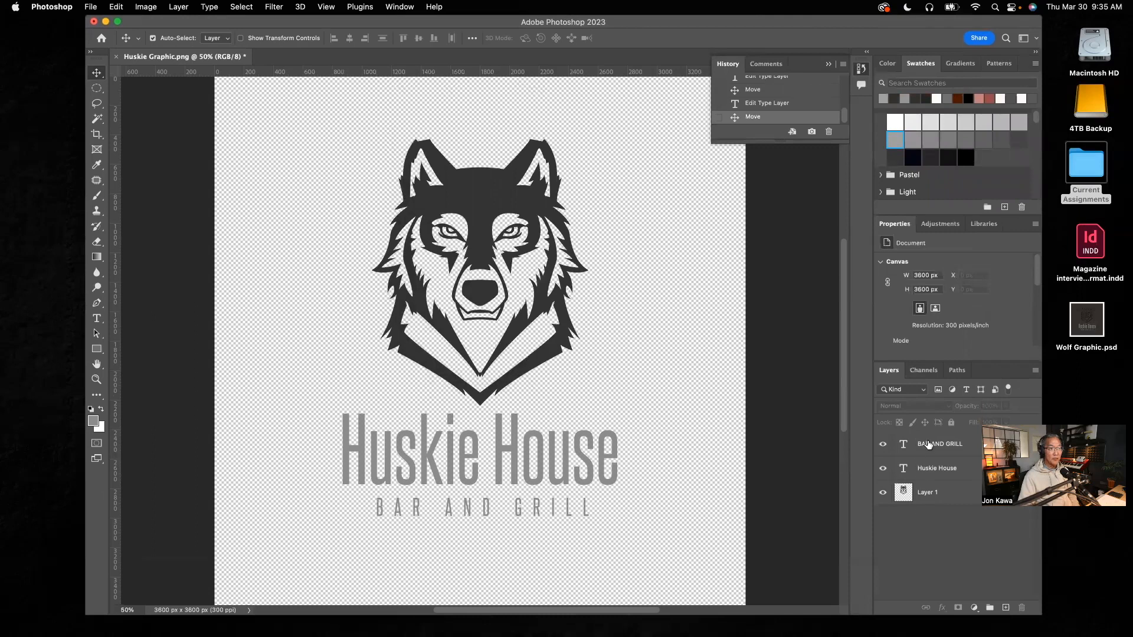
pyautogui.click(1005, 610)
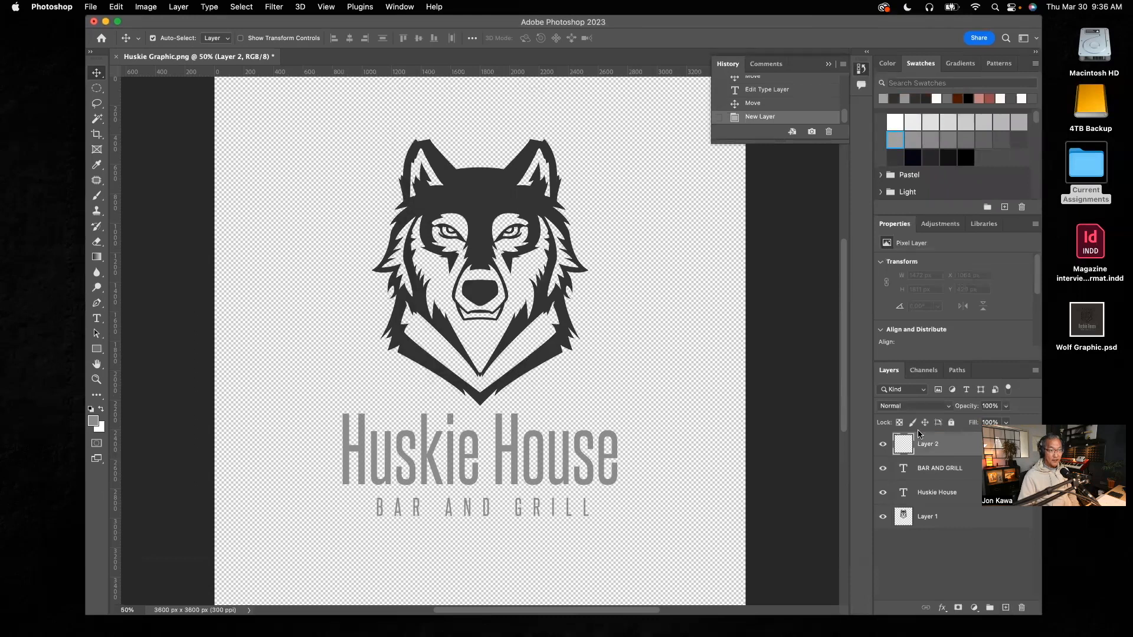
# - Move the empty Layer 2 to the bottom of the layer stack and set the foreground color to RGB 50, 49, 45
pyautogui.moveTo(954, 450); pyautogui.dragTo(951, 532)
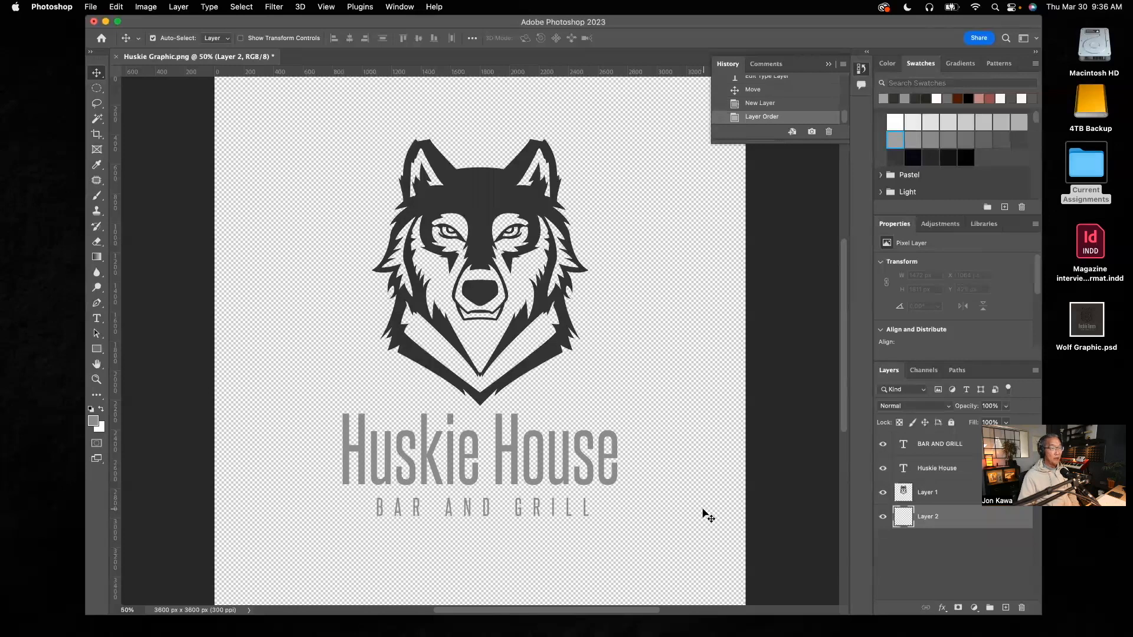
pyautogui.click(92, 421)
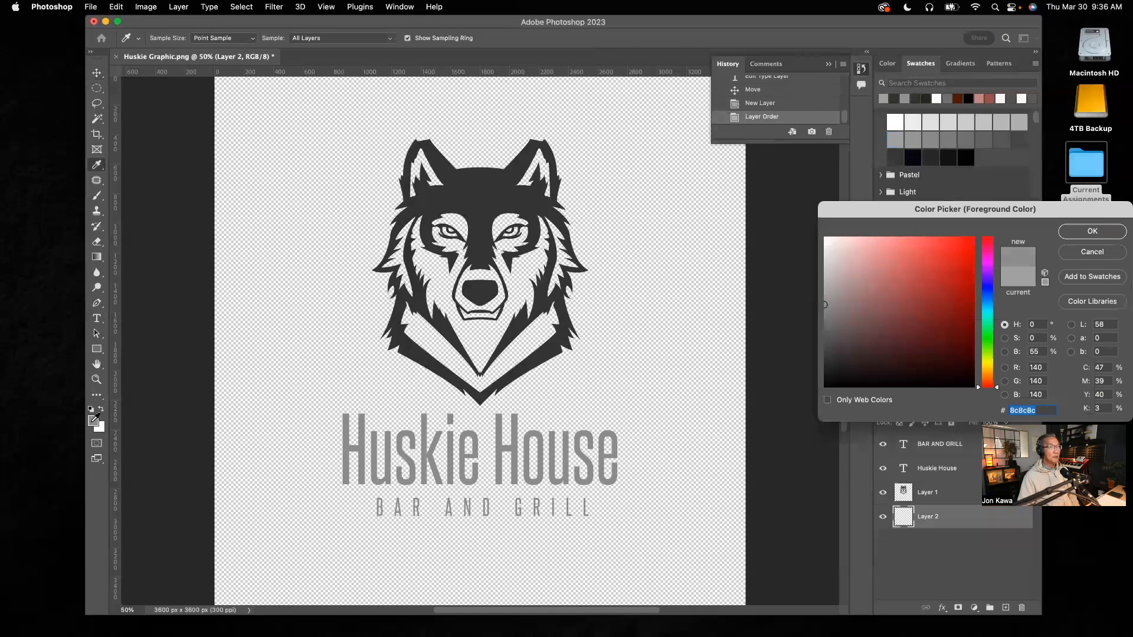
pyautogui.moveTo(876, 222); pyautogui.dragTo(682, 221)
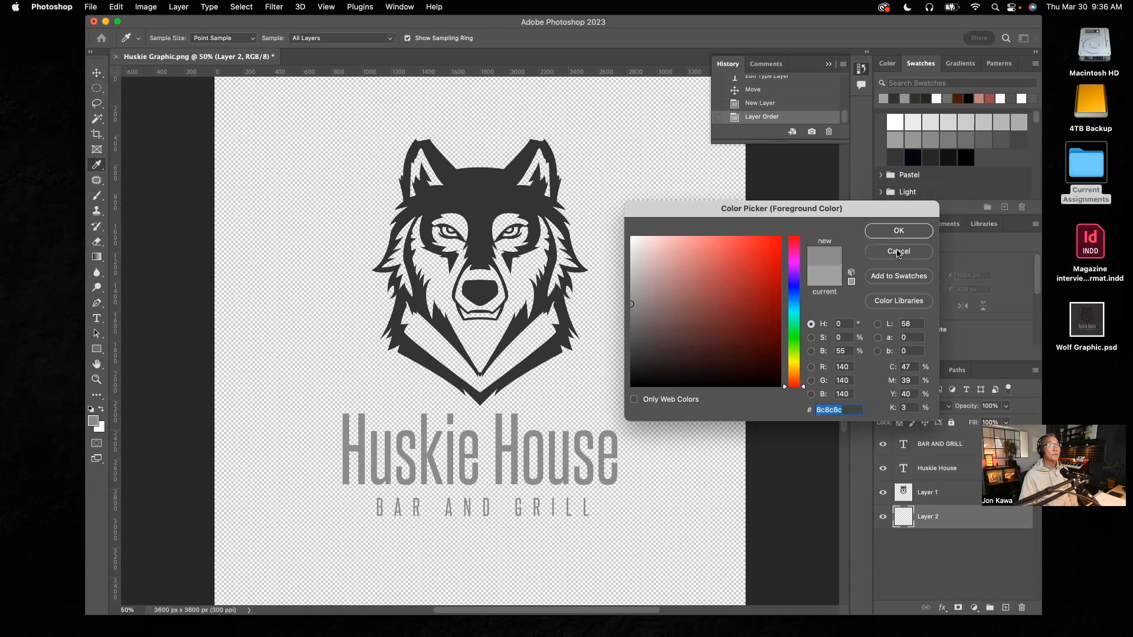
pyautogui.click(842, 367)
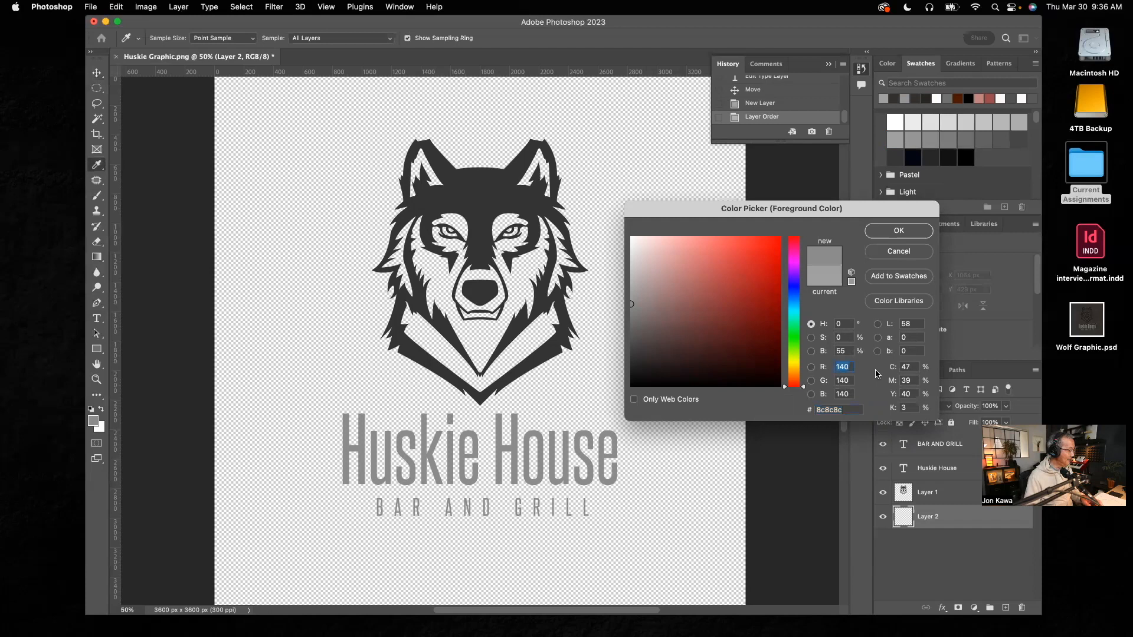
pyautogui.write('50')
pyautogui.press('Tab')
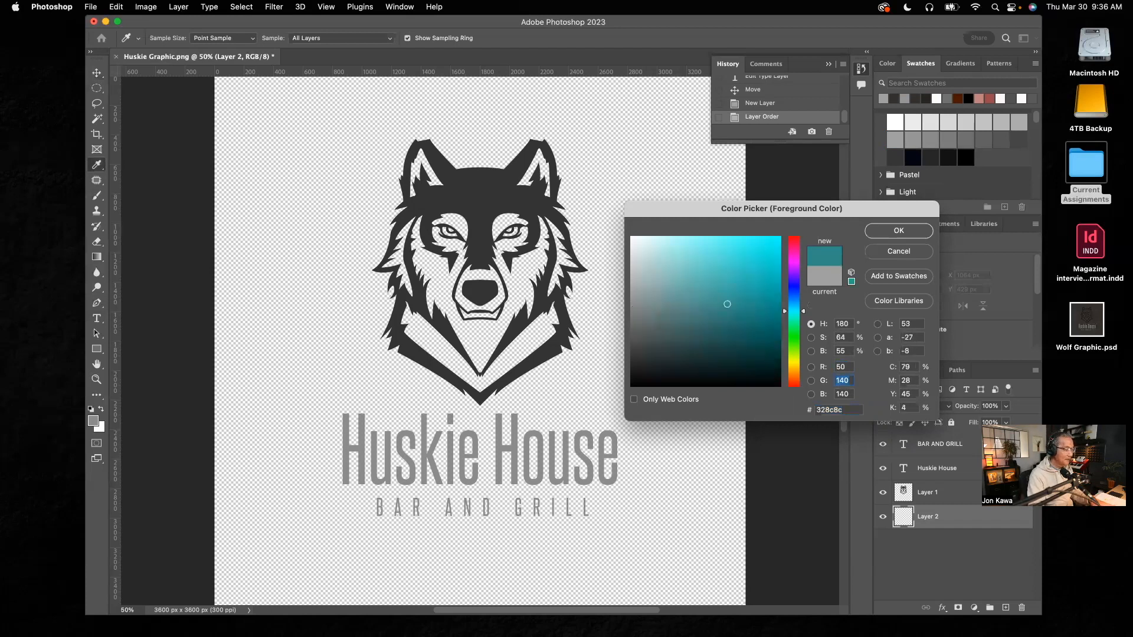
pyautogui.write('49')
pyautogui.press('Tab')
pyautogui.write('45')
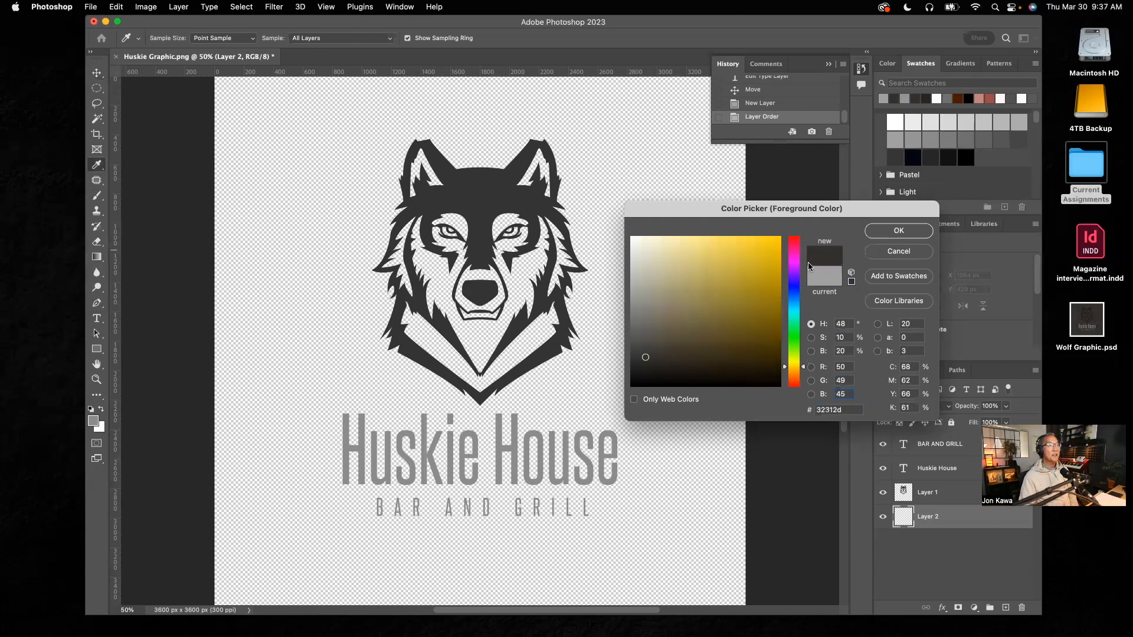
pyautogui.click(905, 230)
pyautogui.press('v')
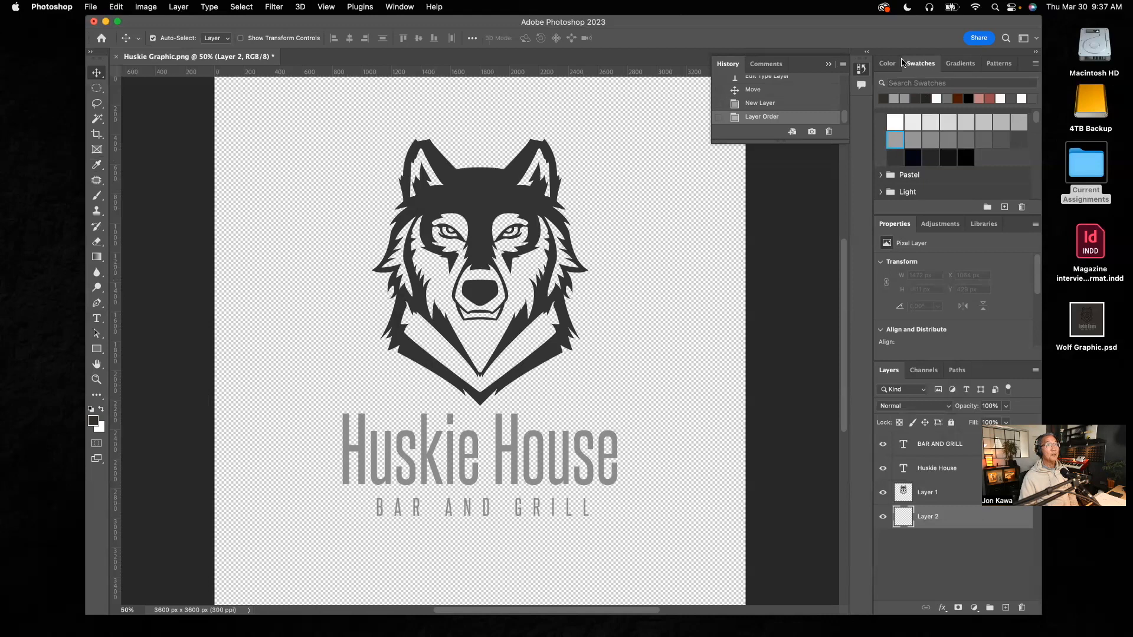
# - Collapse the open history list and fill Layer 2 with the dark foreground color
pyautogui.click(828, 64)
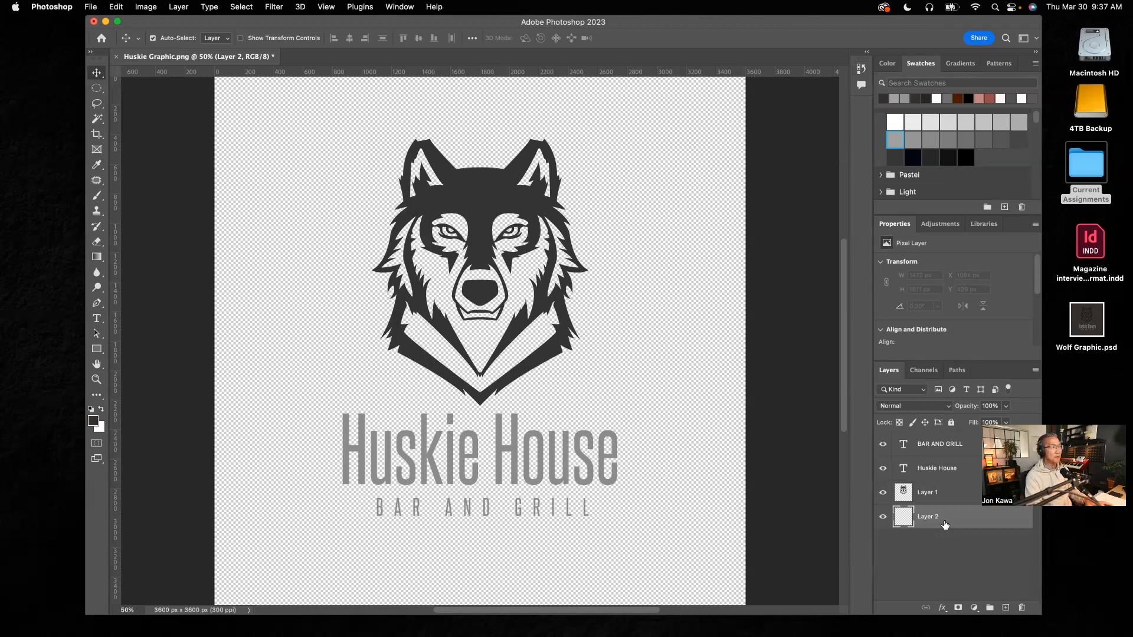
pyautogui.hotkey('alt', 'BackSpace')
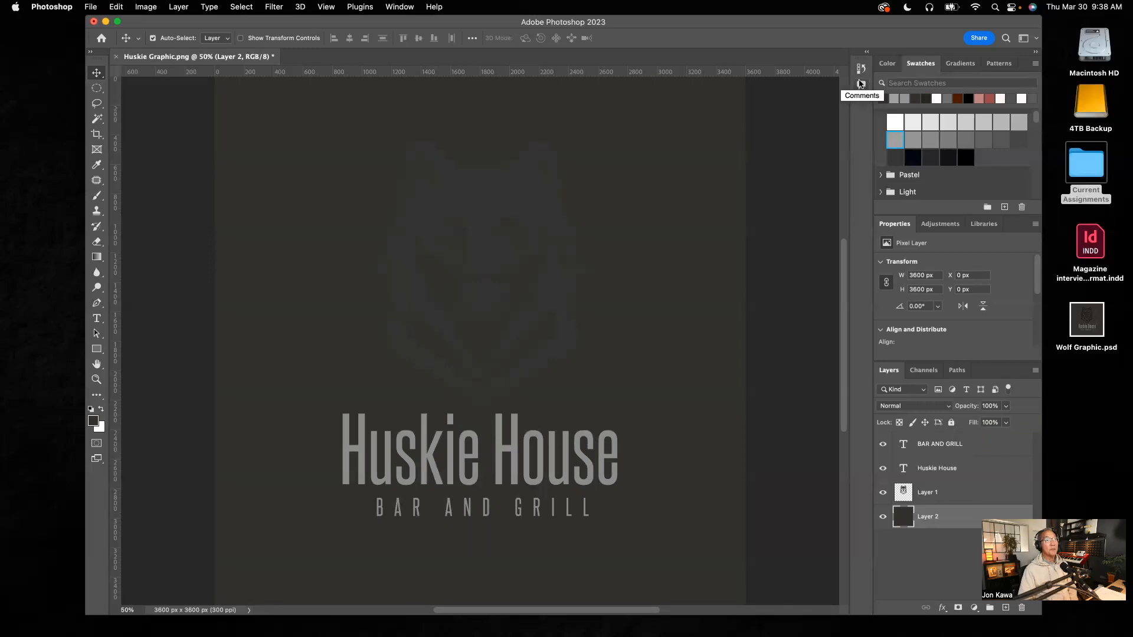
# - Display the layer style presets and lengthen their list to show more groups at once
pyautogui.click(408, 9)
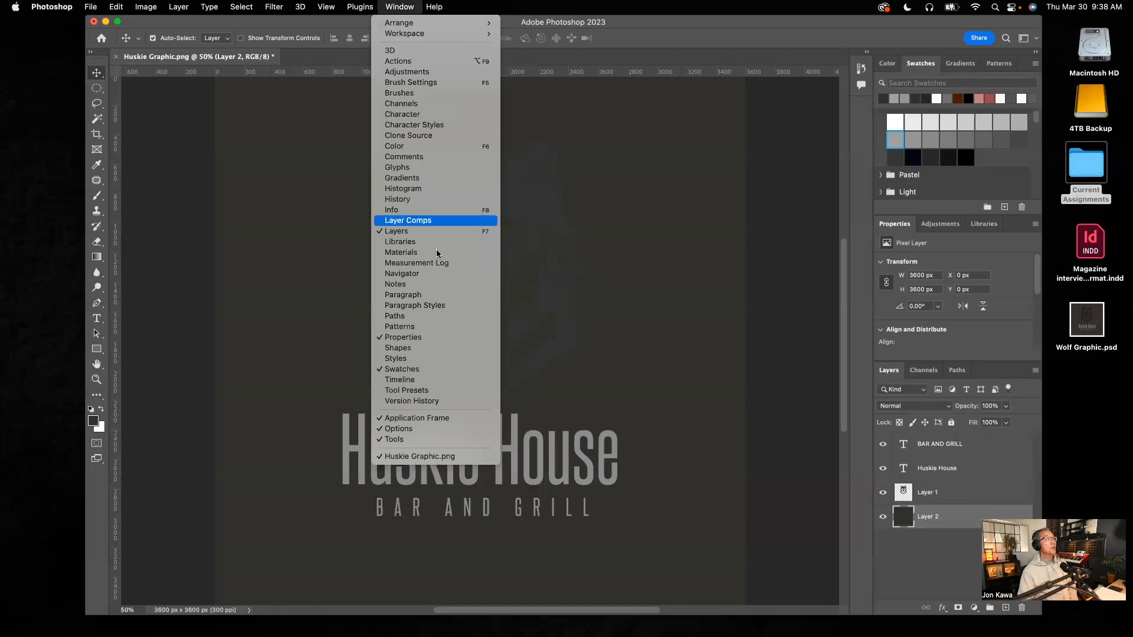
pyautogui.click(397, 360)
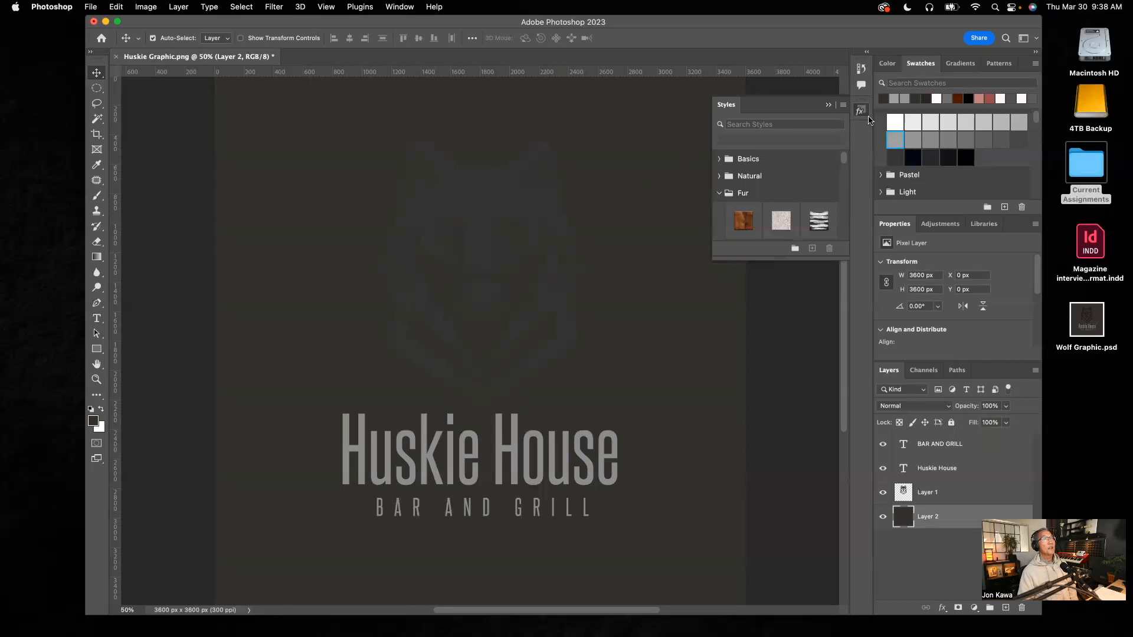
pyautogui.click(827, 108)
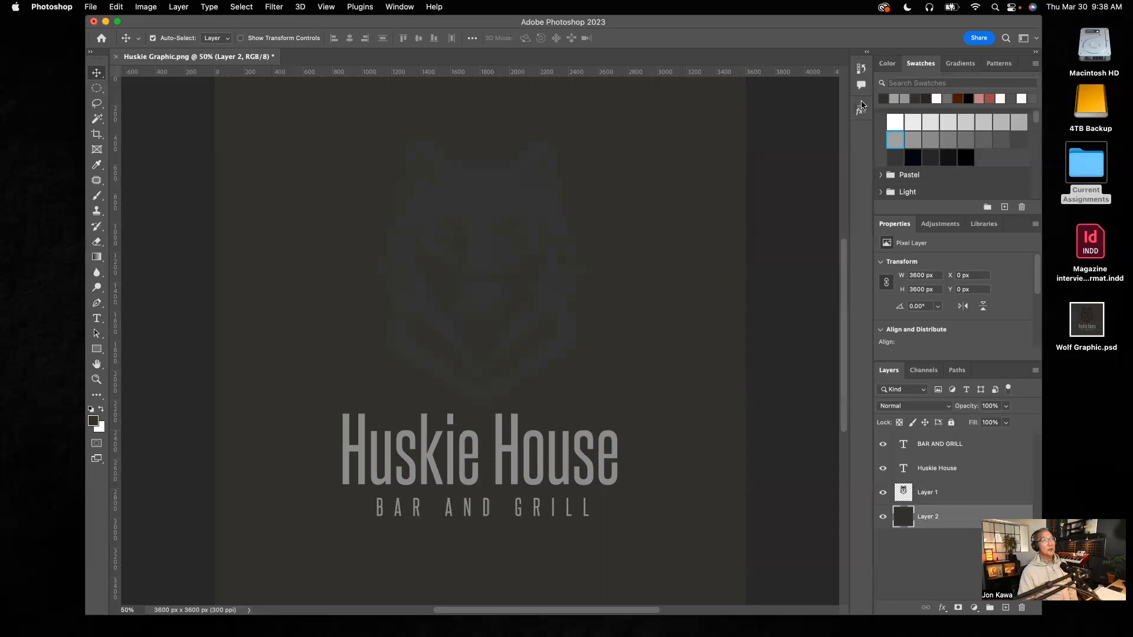
pyautogui.click(862, 115)
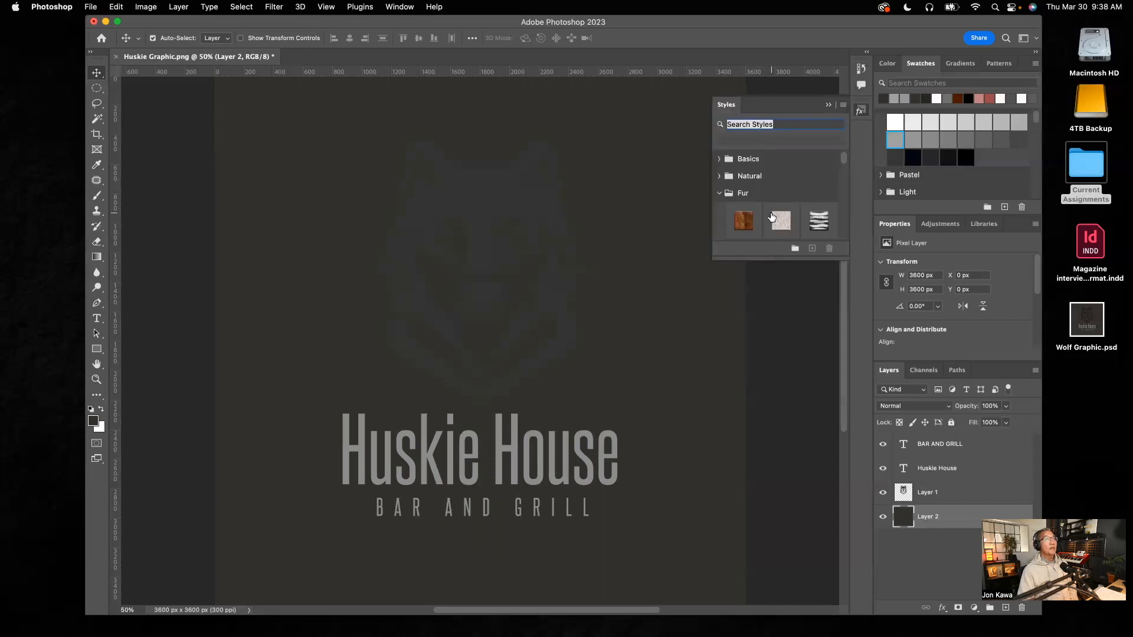
pyautogui.moveTo(770, 256); pyautogui.dragTo(783, 573)
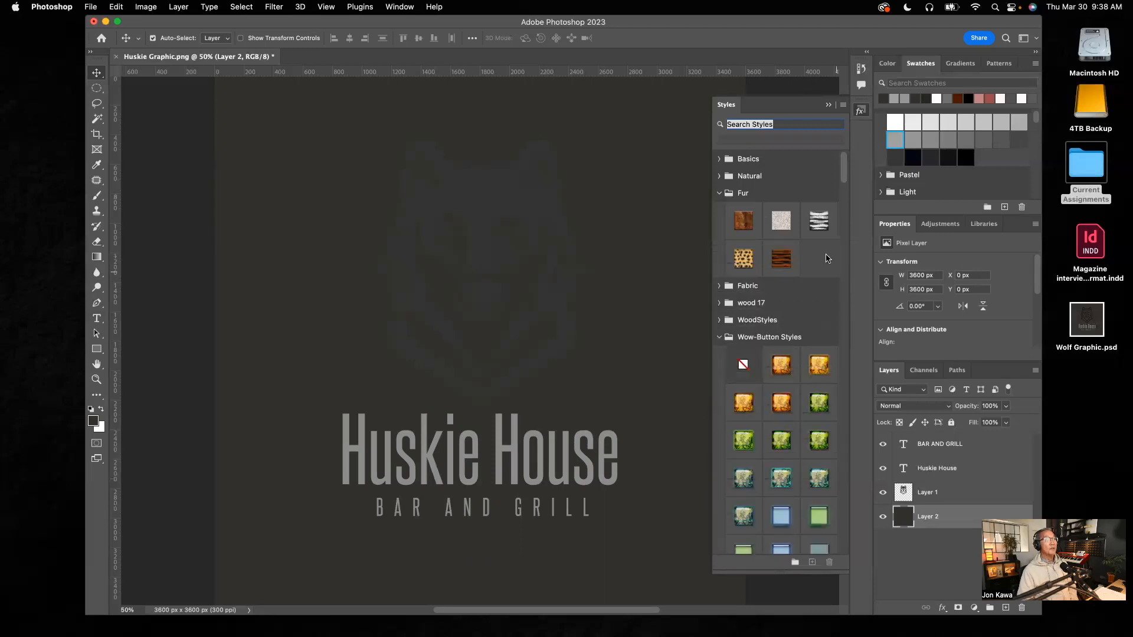
# - Expand the Basics, Natural, Fabric, wood 17 and WoodStyles groups and examine the available style presets
pyautogui.click(718, 158)
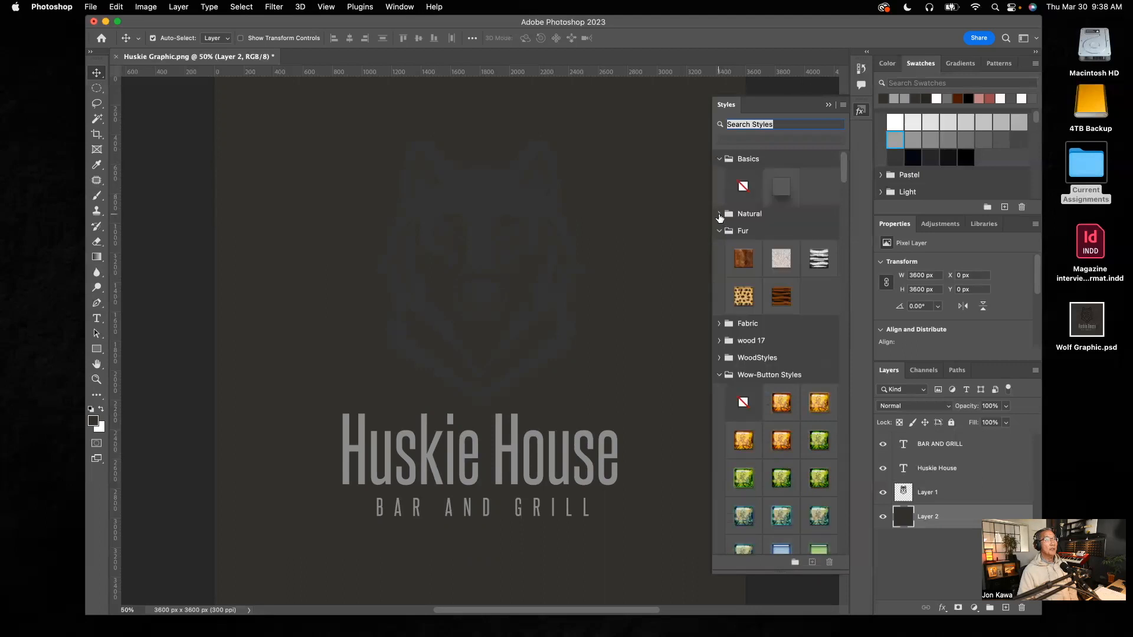
pyautogui.click(719, 214)
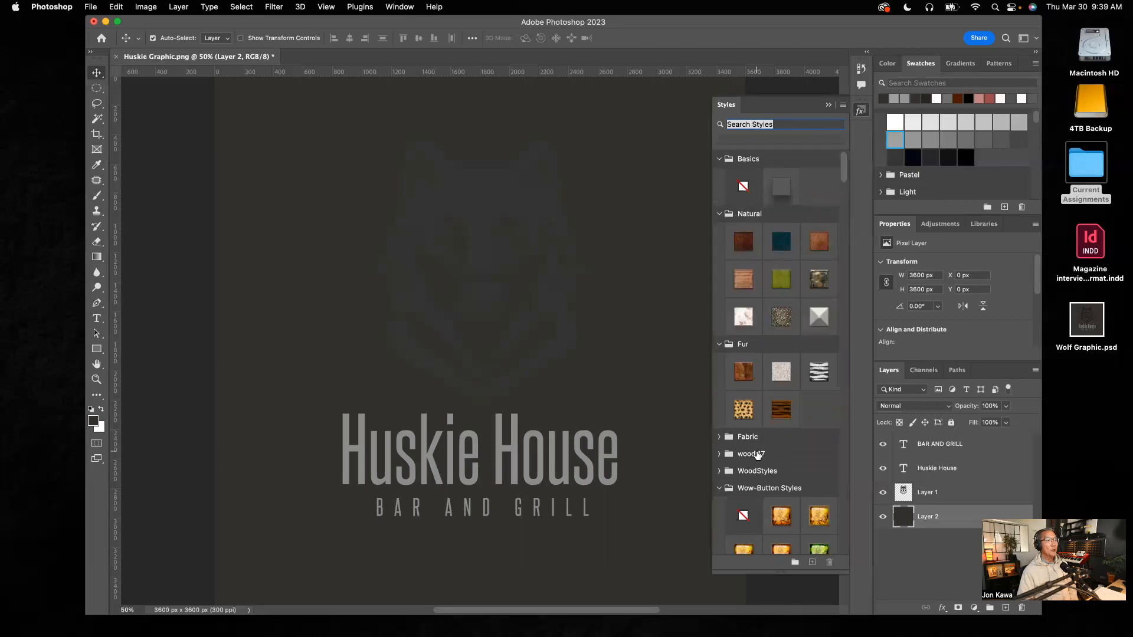
pyautogui.click(720, 438)
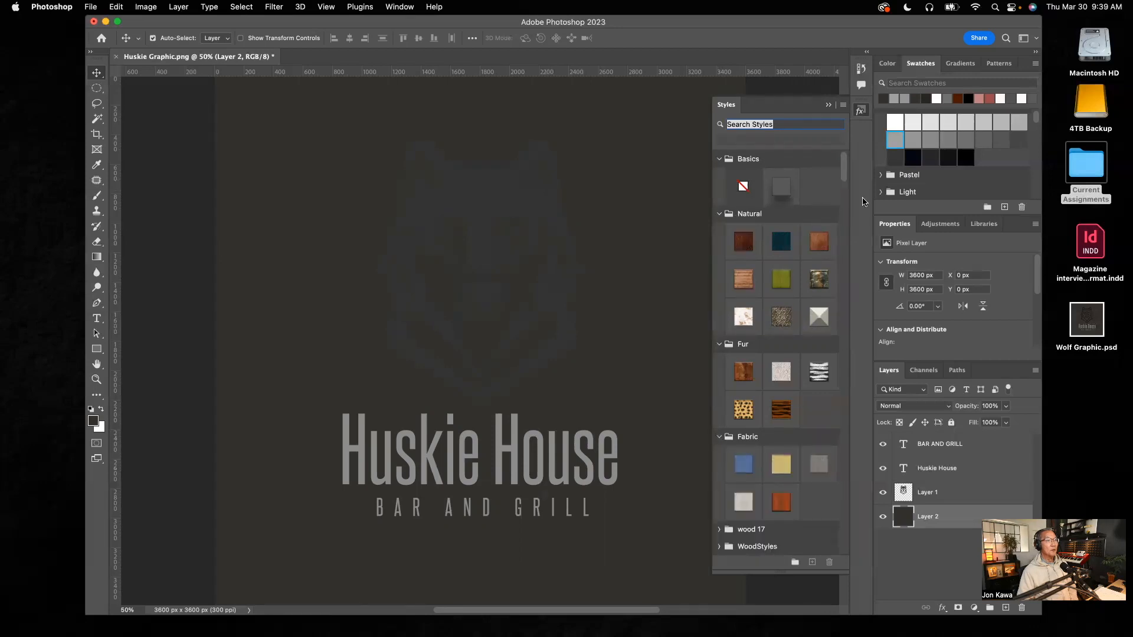
pyautogui.scroll(-10, 845, 180)
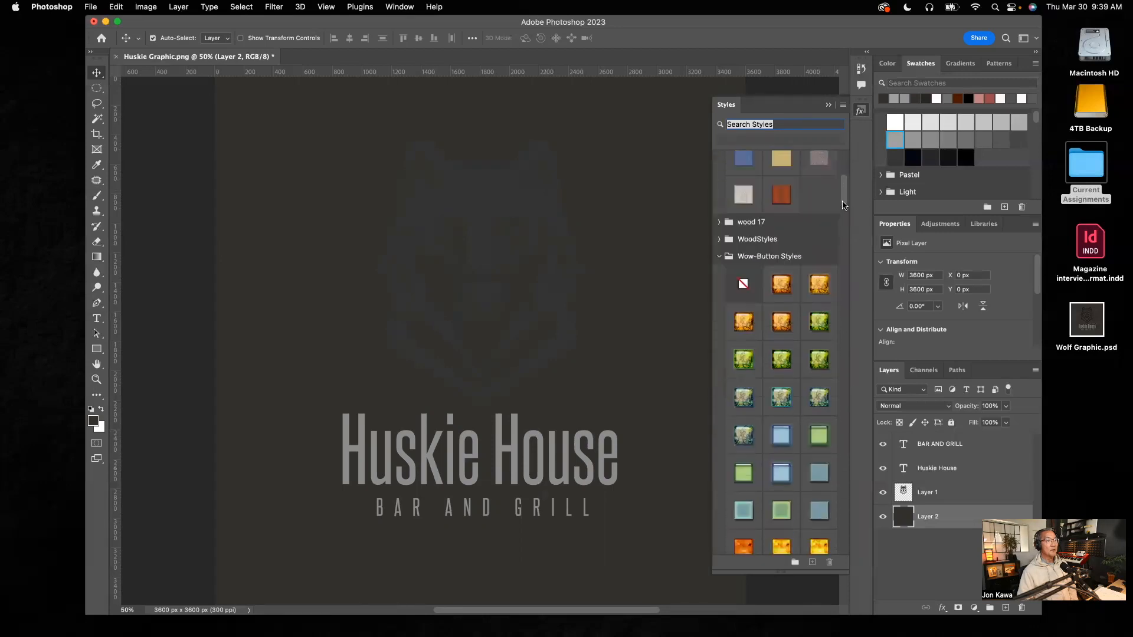
pyautogui.click(720, 154)
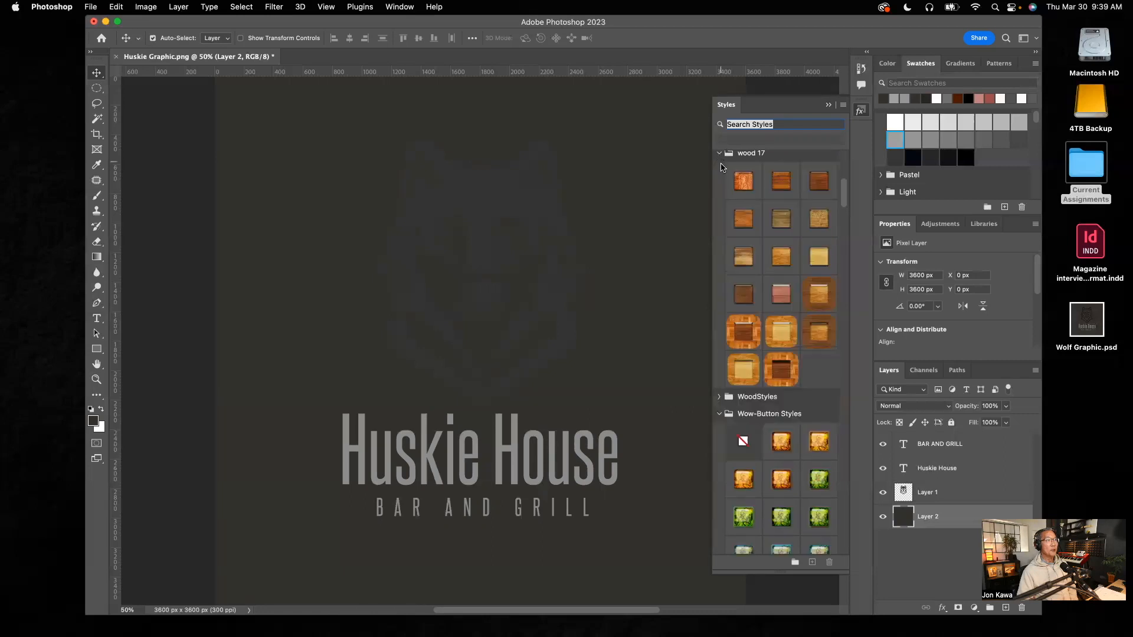
pyautogui.click(720, 400)
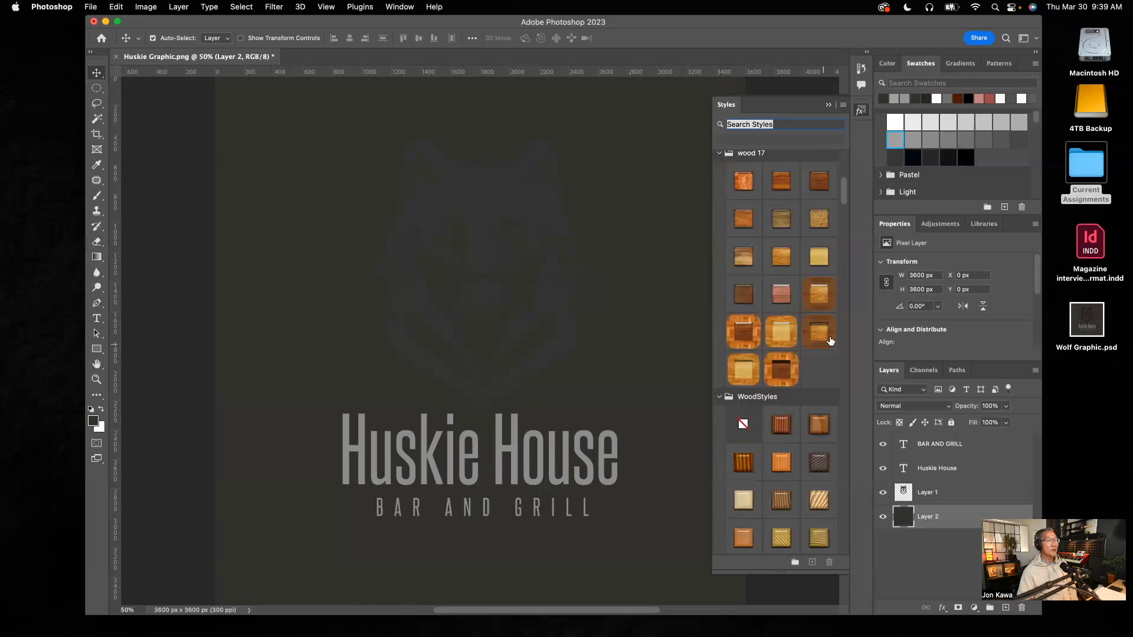
pyautogui.scroll(-8, 834, 213)
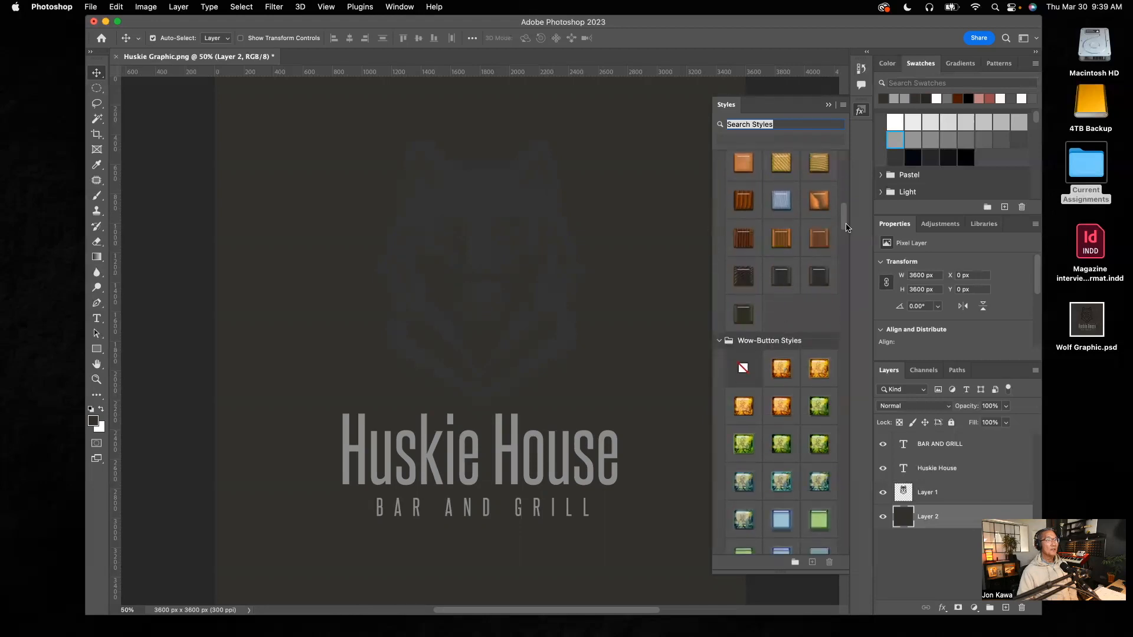
pyautogui.moveTo(847, 228); pyautogui.dragTo(843, 215)
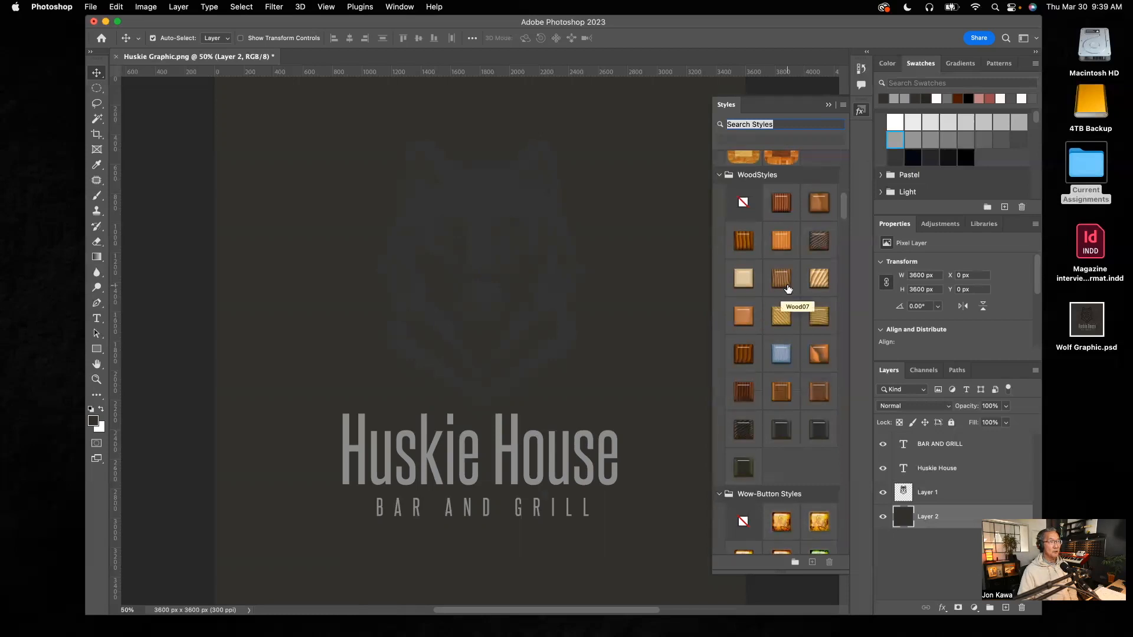
pyautogui.moveTo(843, 217); pyautogui.dragTo(842, 205)
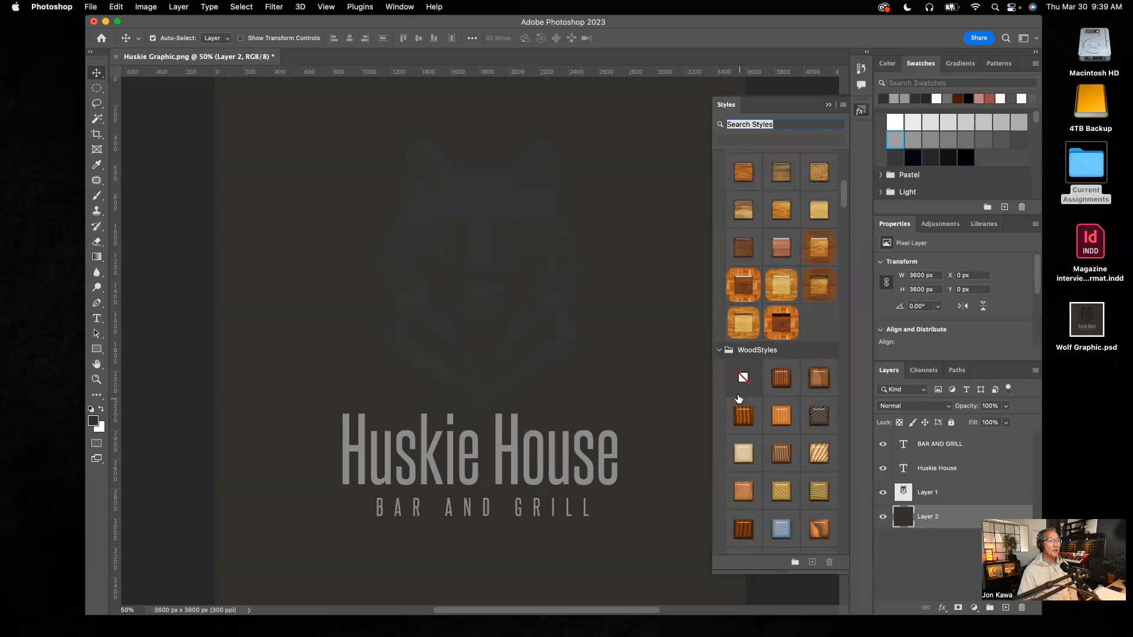
pyautogui.scroll(8, 844, 199)
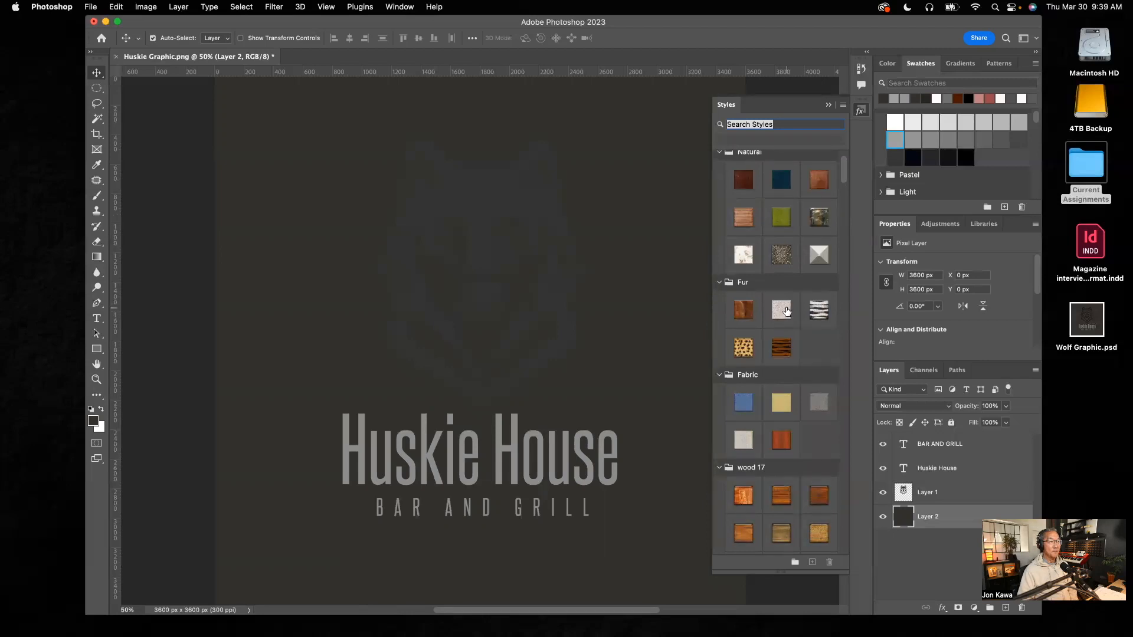
pyautogui.moveTo(848, 177); pyautogui.dragTo(837, 234)
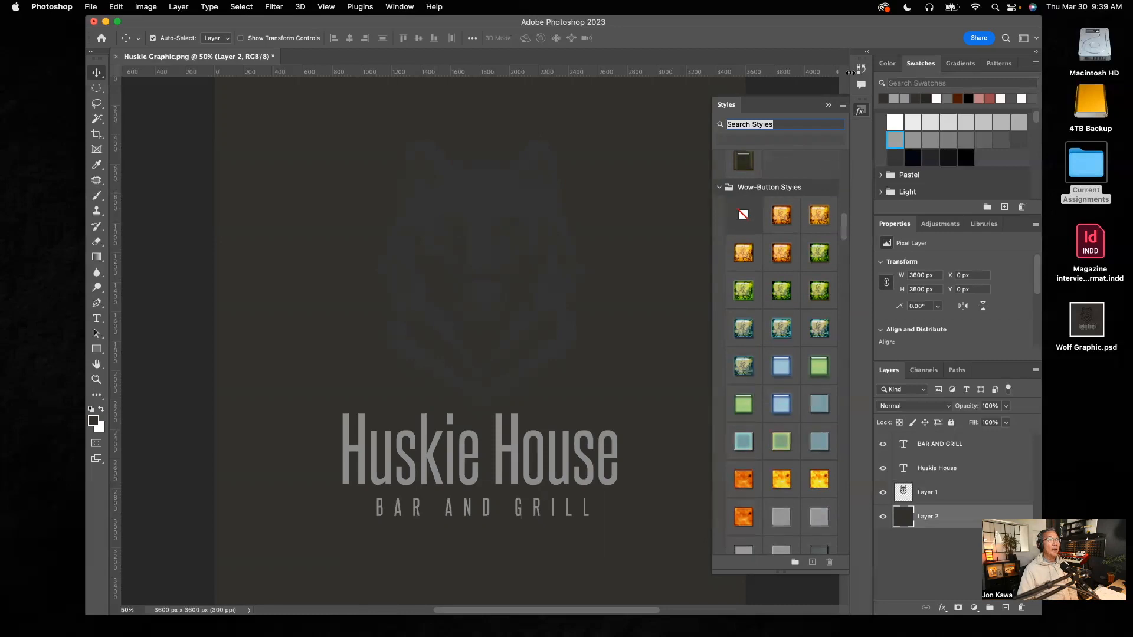
# - Switch to Finder and view the style files in Current Assignments > Art 148 > Restaurant Signage > Wow Styles
pyautogui.moveTo(860, 25); pyautogui.dragTo(879, 50)
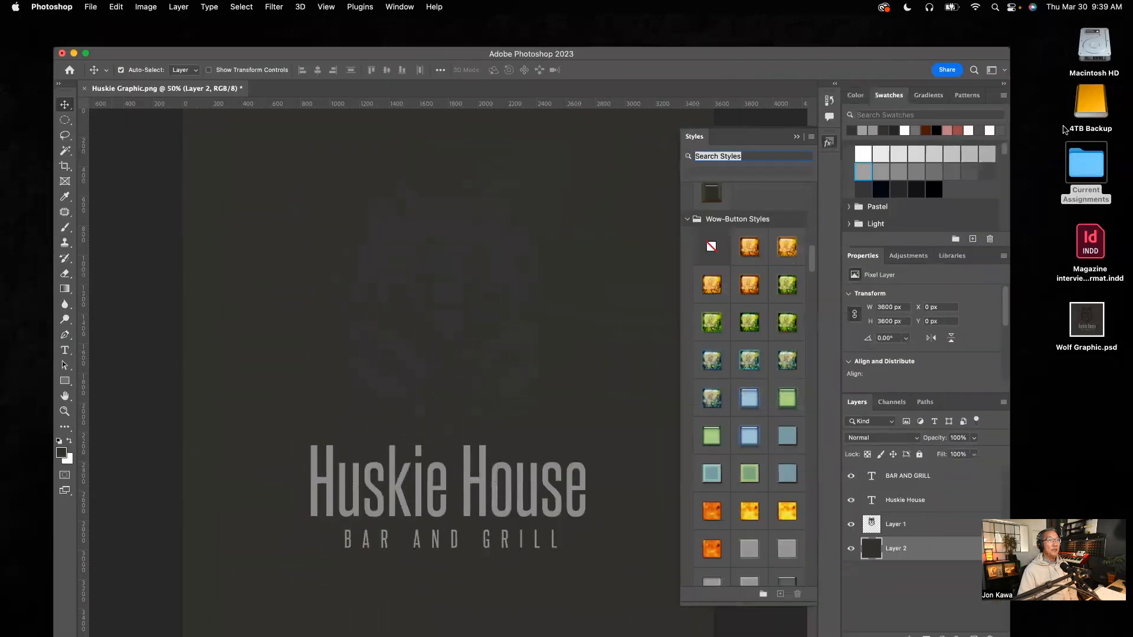
pyautogui.doubleClick(1084, 159)
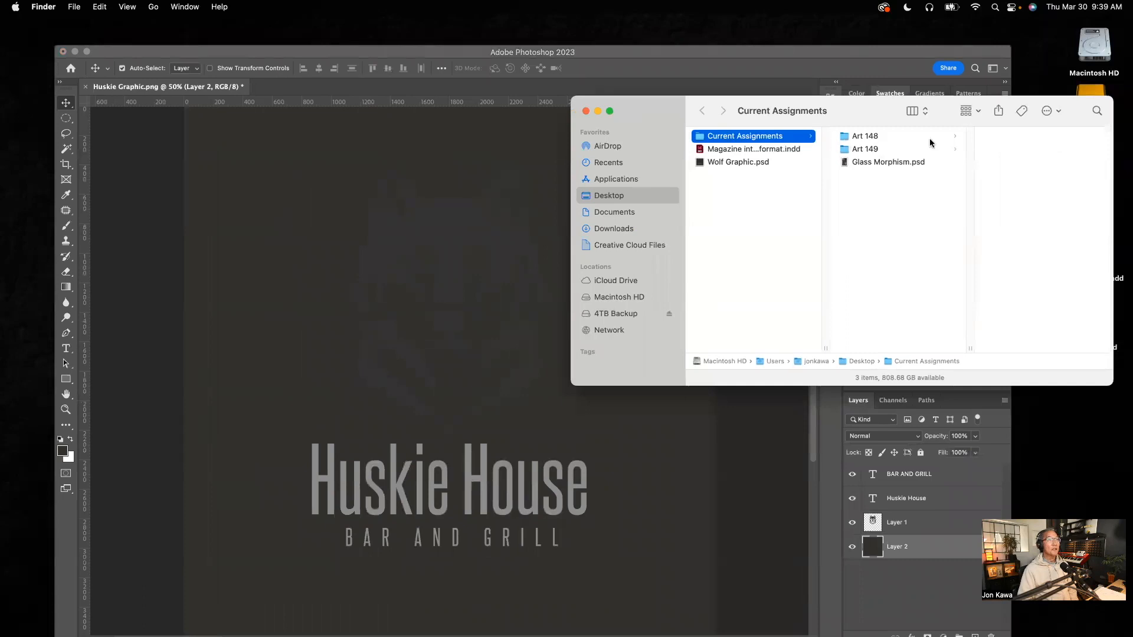
pyautogui.click(880, 142)
pyautogui.click(1000, 202)
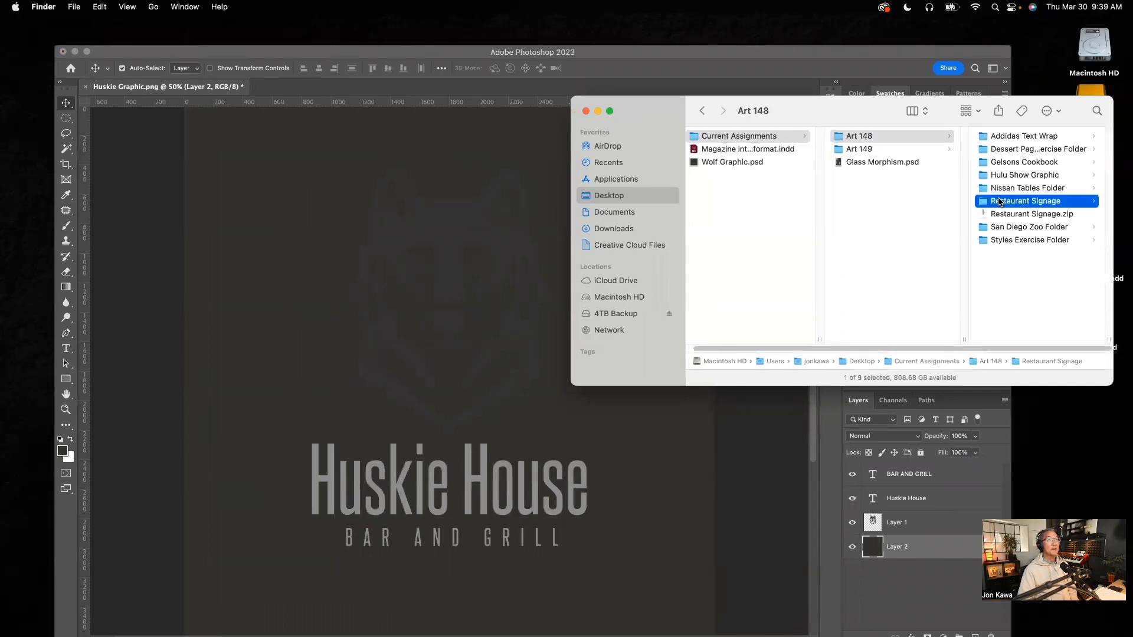
pyautogui.moveTo(880, 117); pyautogui.dragTo(660, 122)
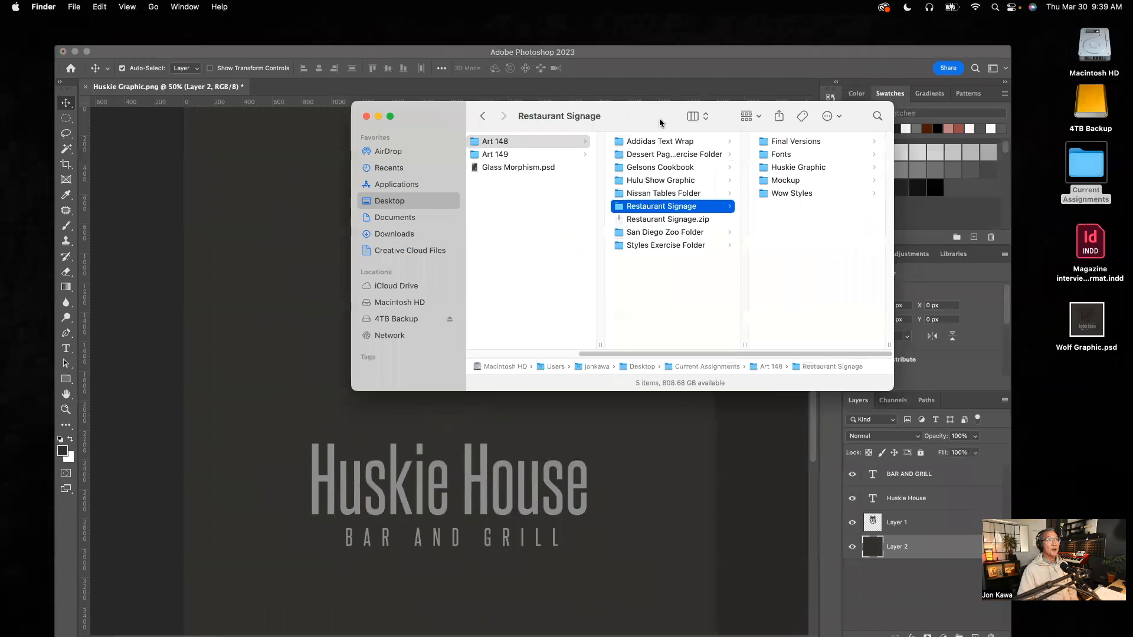
pyautogui.click(764, 195)
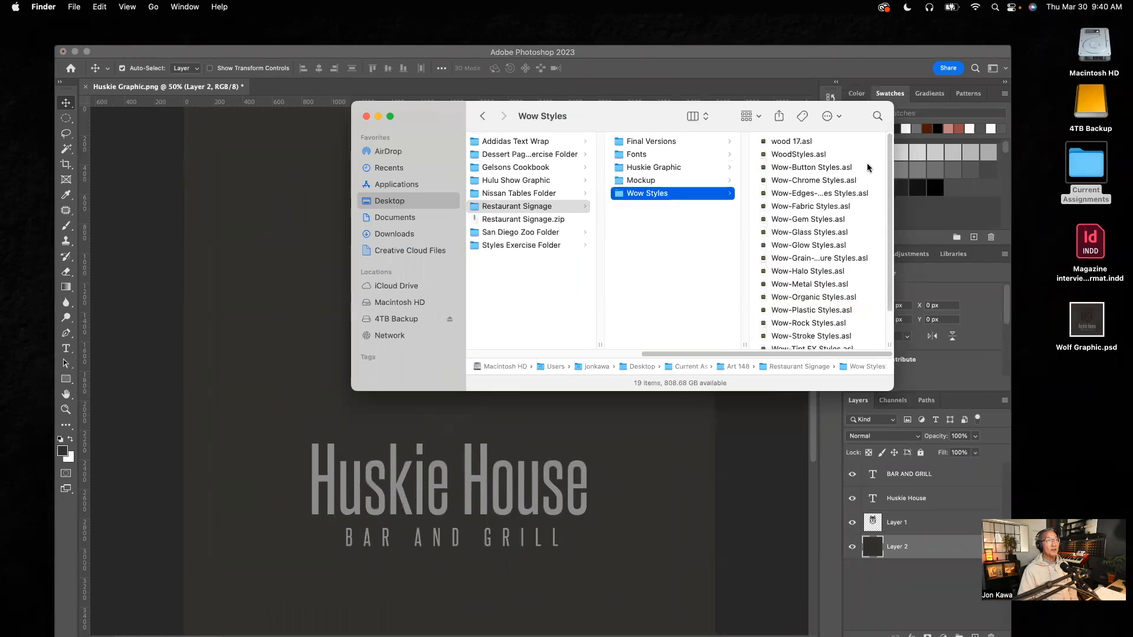
pyautogui.moveTo(883, 393); pyautogui.dragTo(883, 480)
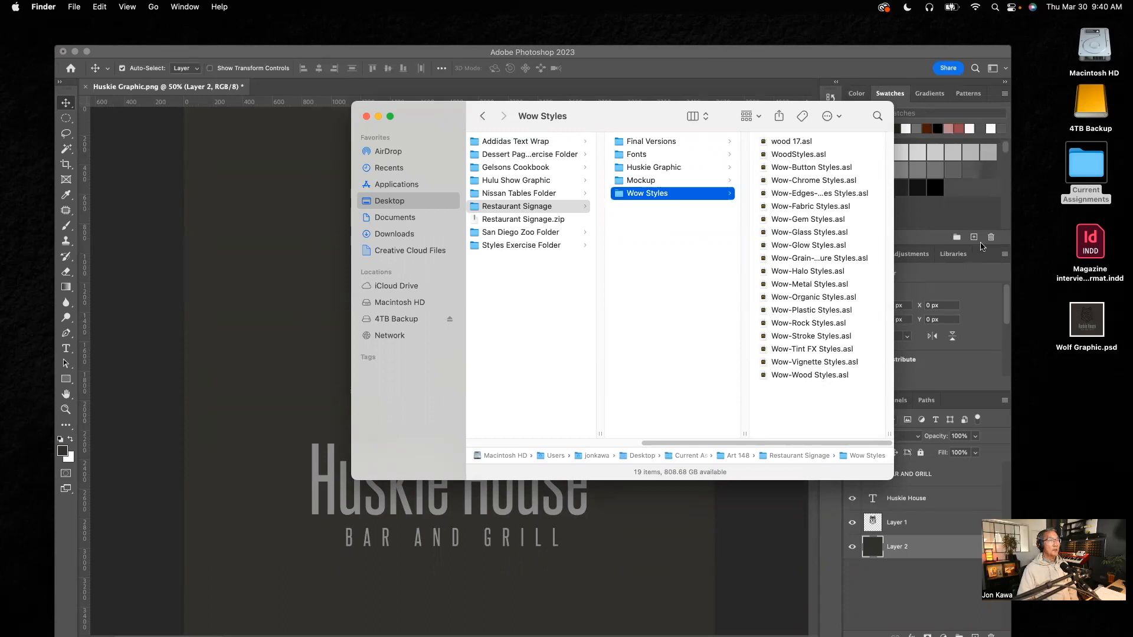
# - Move the Finder window showing the Wow Styles folder out of the way and switch back to Photoshop
pyautogui.moveTo(645, 112); pyautogui.dragTo(741, 71)
pyautogui.moveTo(791, 37); pyautogui.dragTo(797, 39)
pyautogui.click(776, 490)
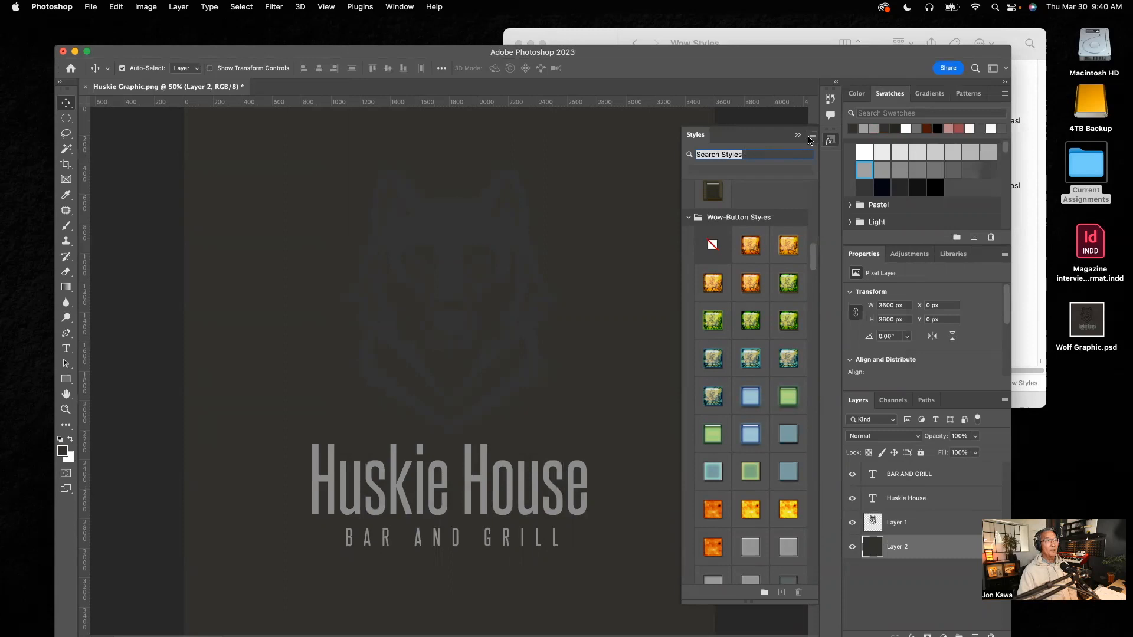
# - Start importing styles and browse to Desktop > Current Assignments > Art 148 > Restaurant Signage > Wow Styles
pyautogui.click(813, 137)
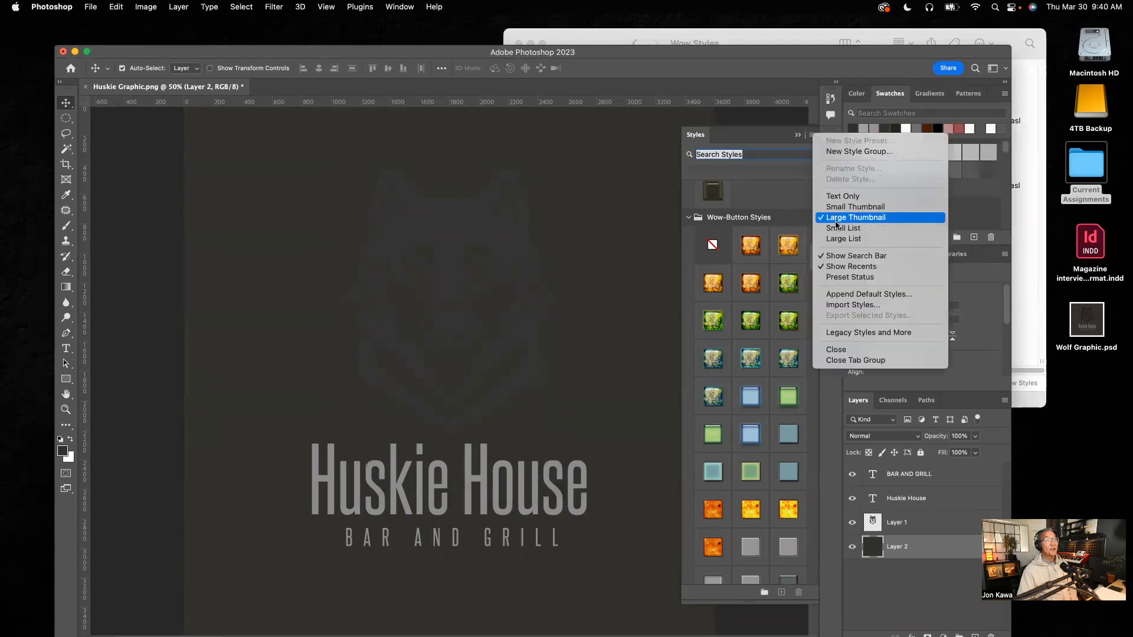
pyautogui.click(850, 306)
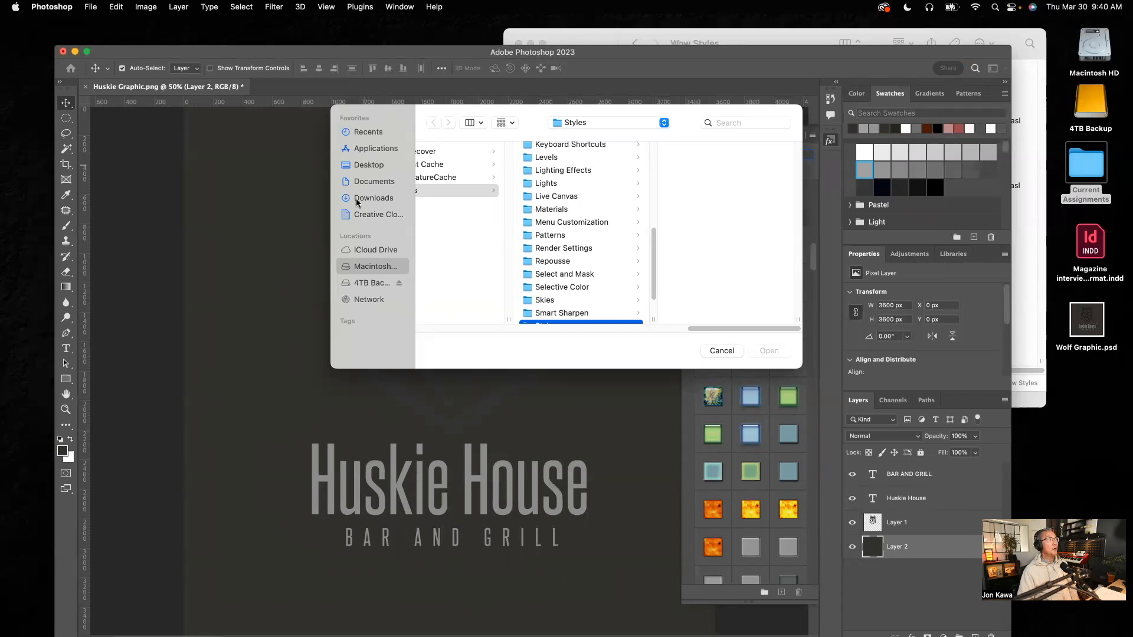
pyautogui.moveTo(691, 328); pyautogui.dragTo(390, 304)
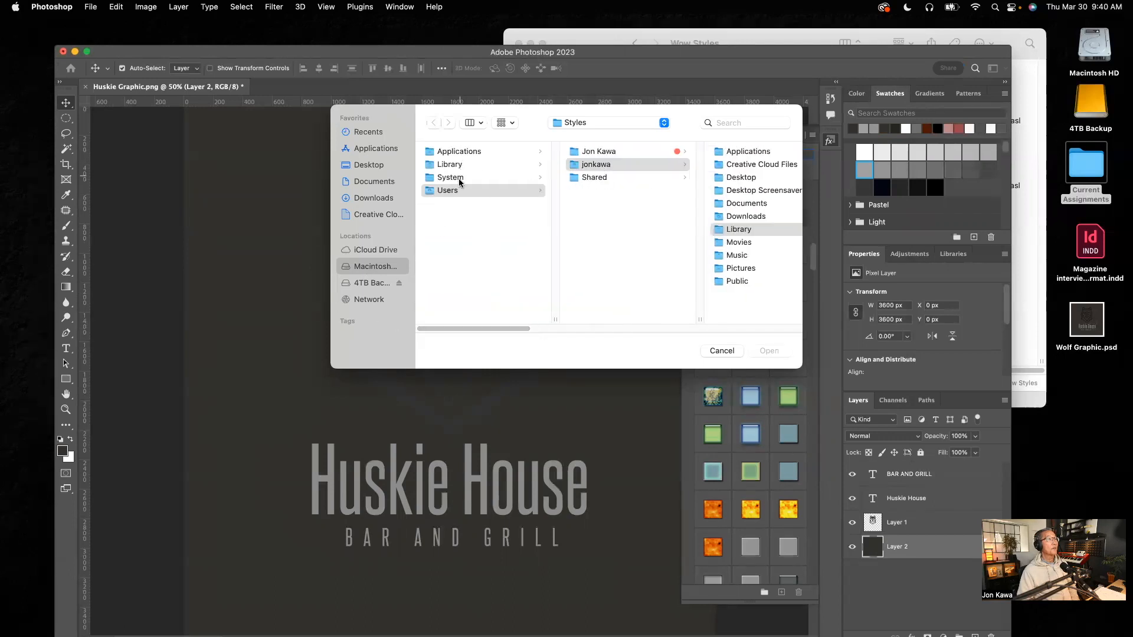
pyautogui.click(522, 192)
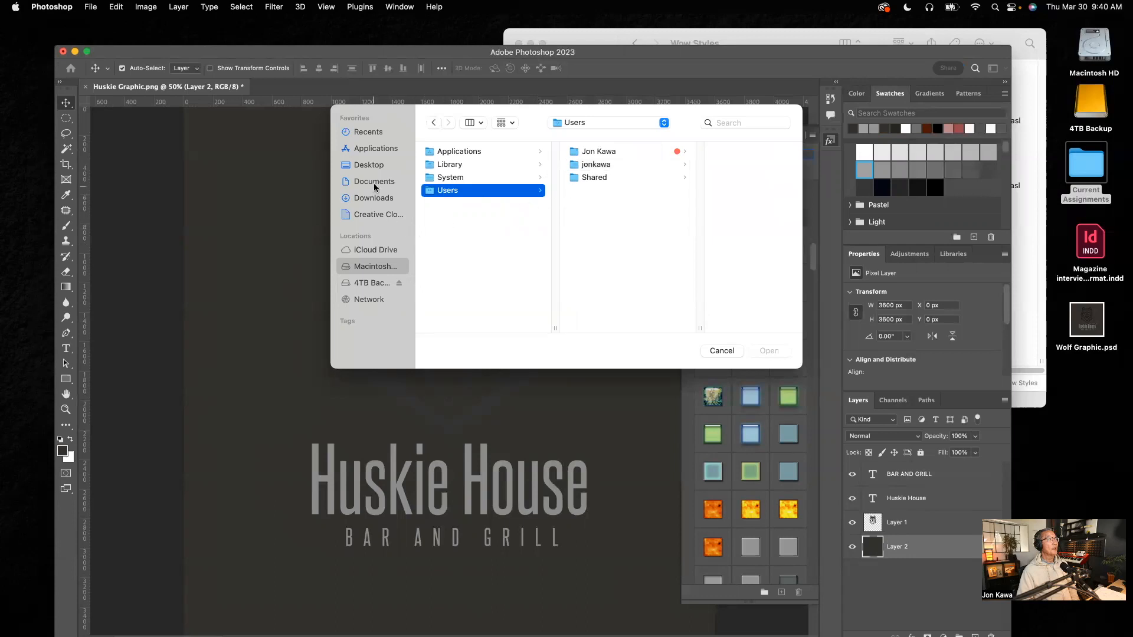
pyautogui.click(371, 165)
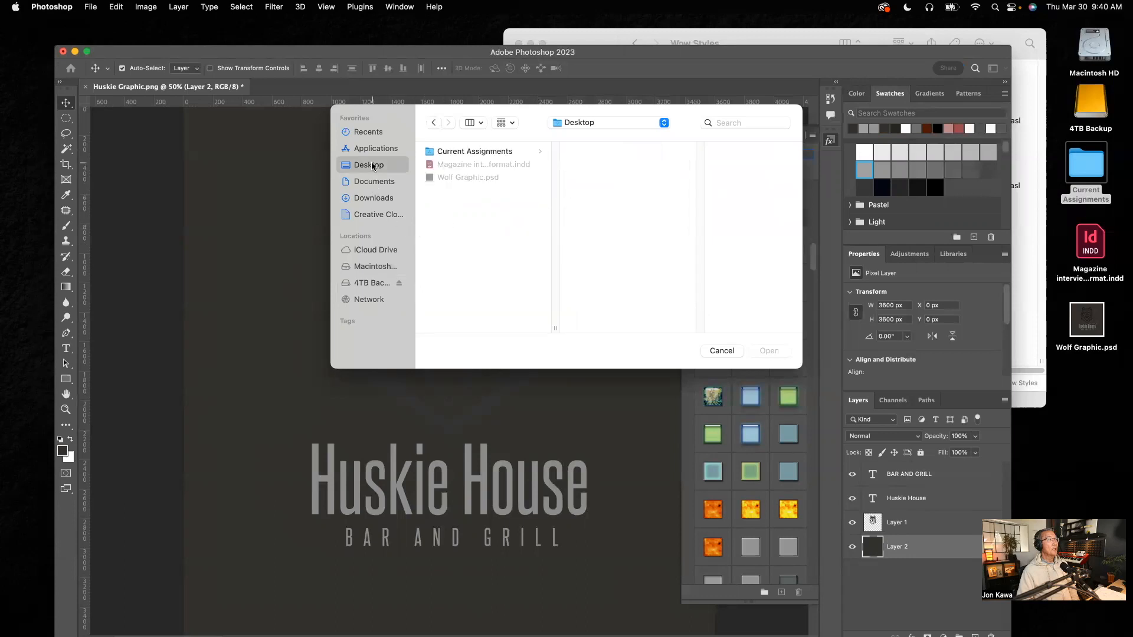
pyautogui.click(478, 152)
pyautogui.click(607, 154)
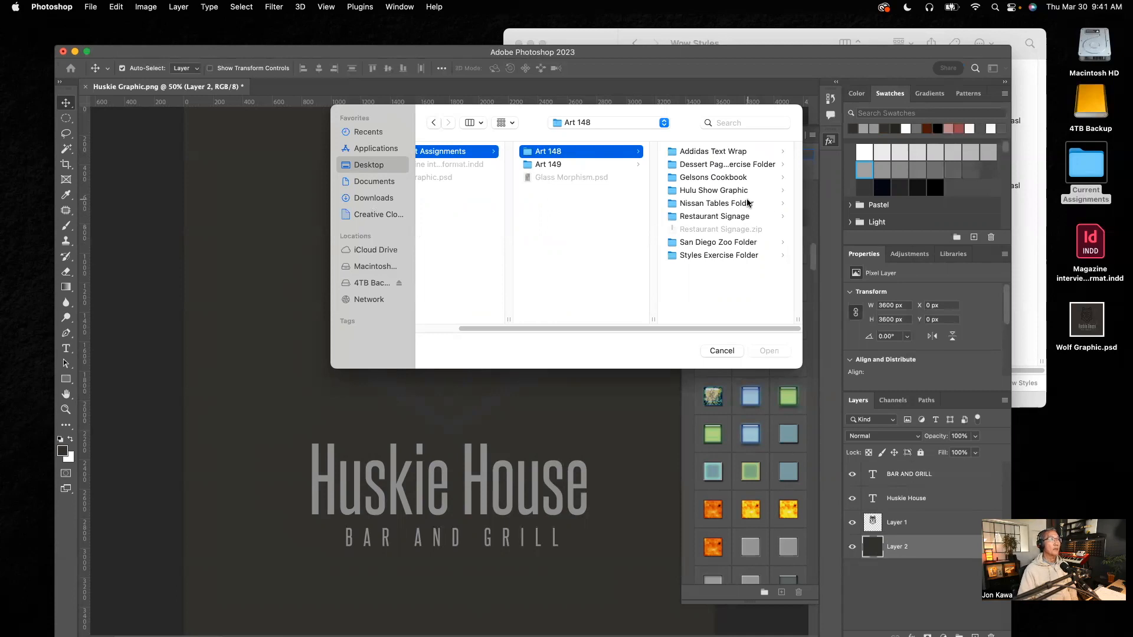
pyautogui.click(697, 217)
pyautogui.click(692, 204)
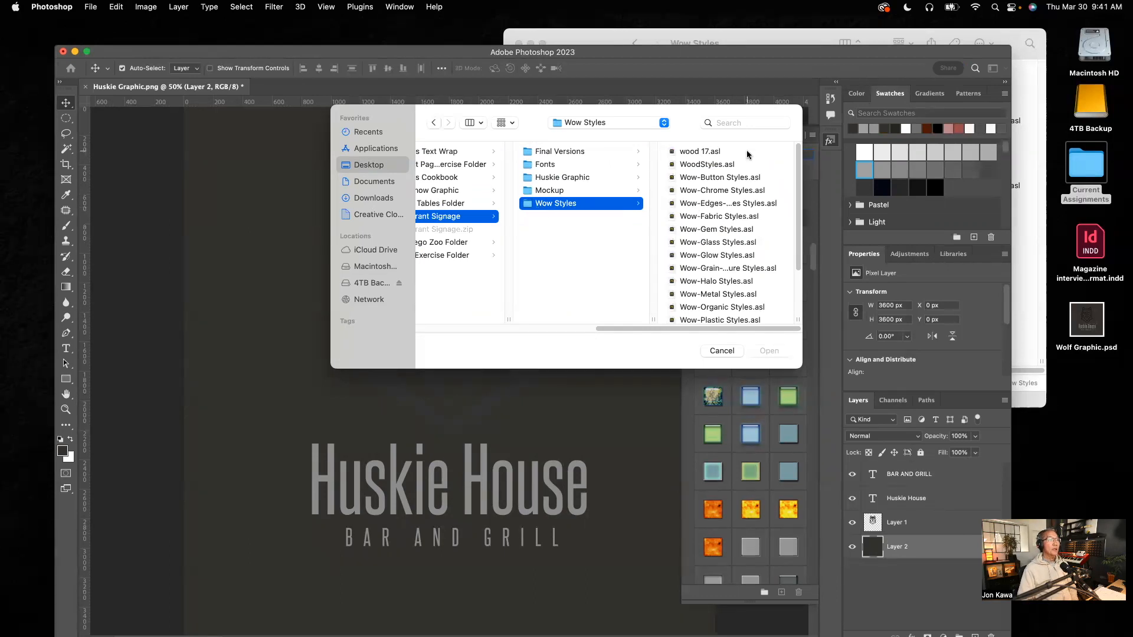
# - Enlarge the import dialog, select all style files from wood 17.asl through Wow-Wood Styles.asl, and cancel the import
pyautogui.click(721, 152)
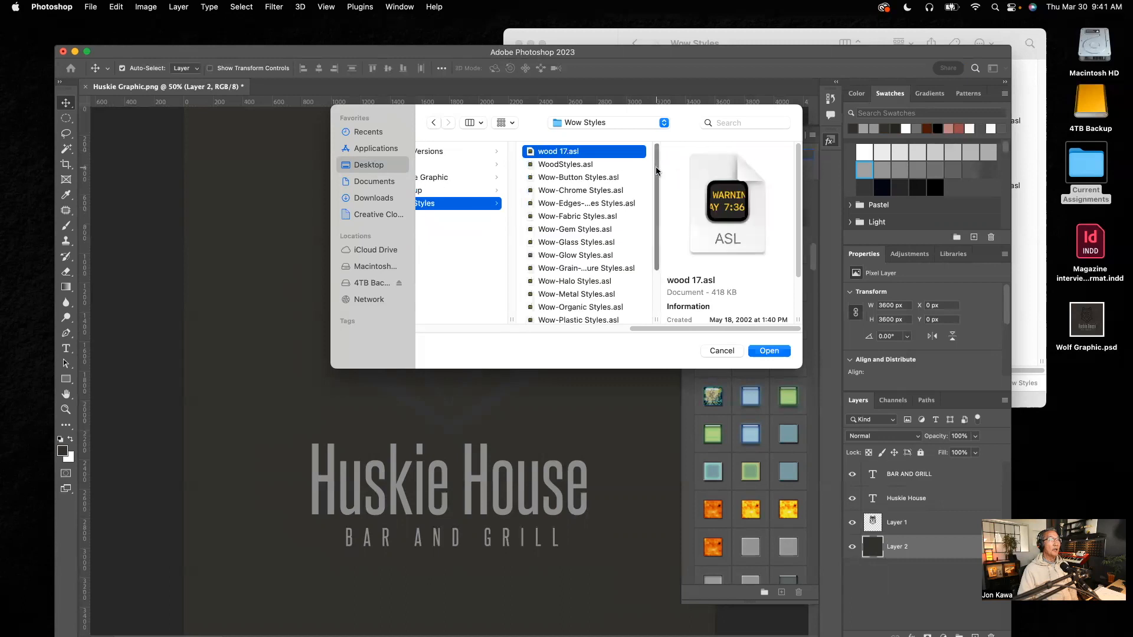
pyautogui.scroll(-3, 655, 168)
pyautogui.scroll(3, 651, 161)
pyautogui.scroll(-3, 658, 163)
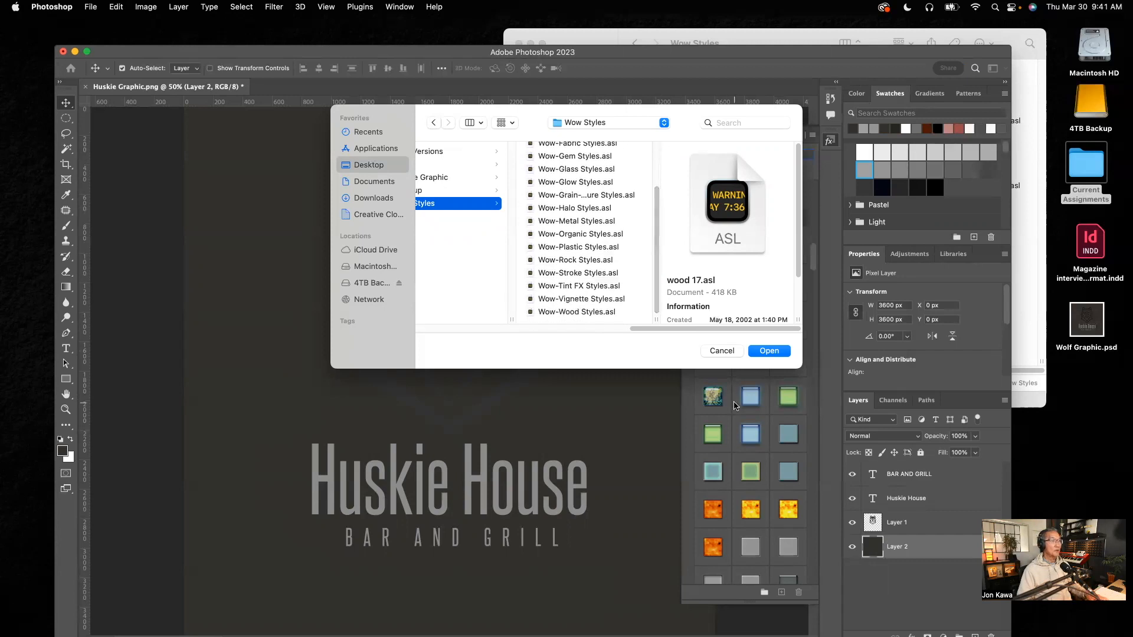
pyautogui.moveTo(741, 368); pyautogui.dragTo(749, 513)
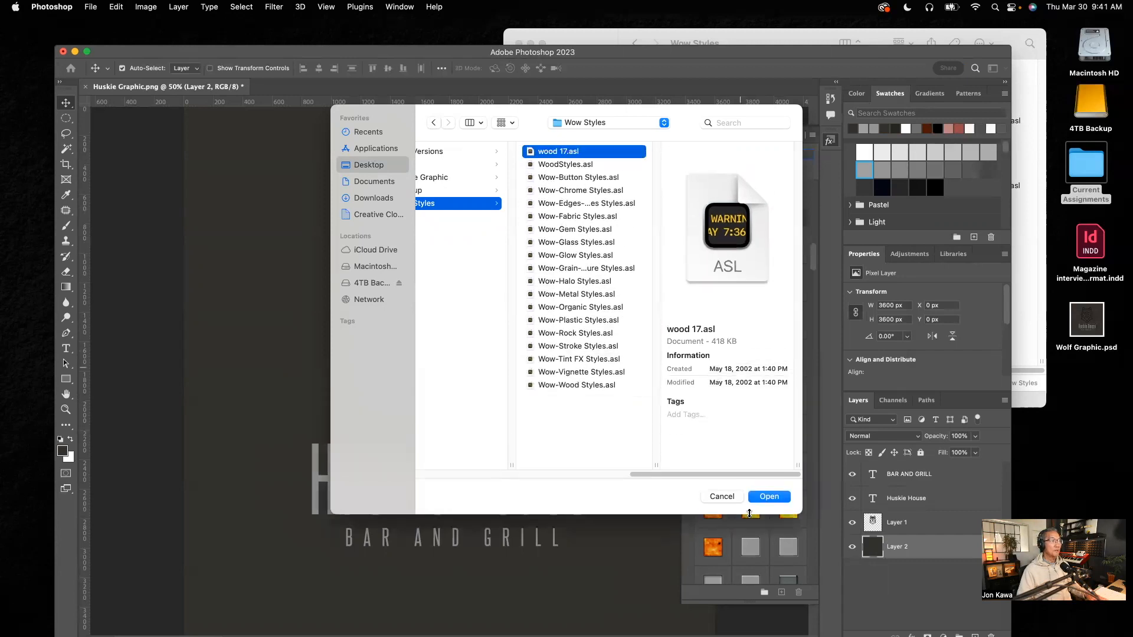
pyautogui.keyDown('shift'); pyautogui.click(570, 388); pyautogui.keyUp('shift')
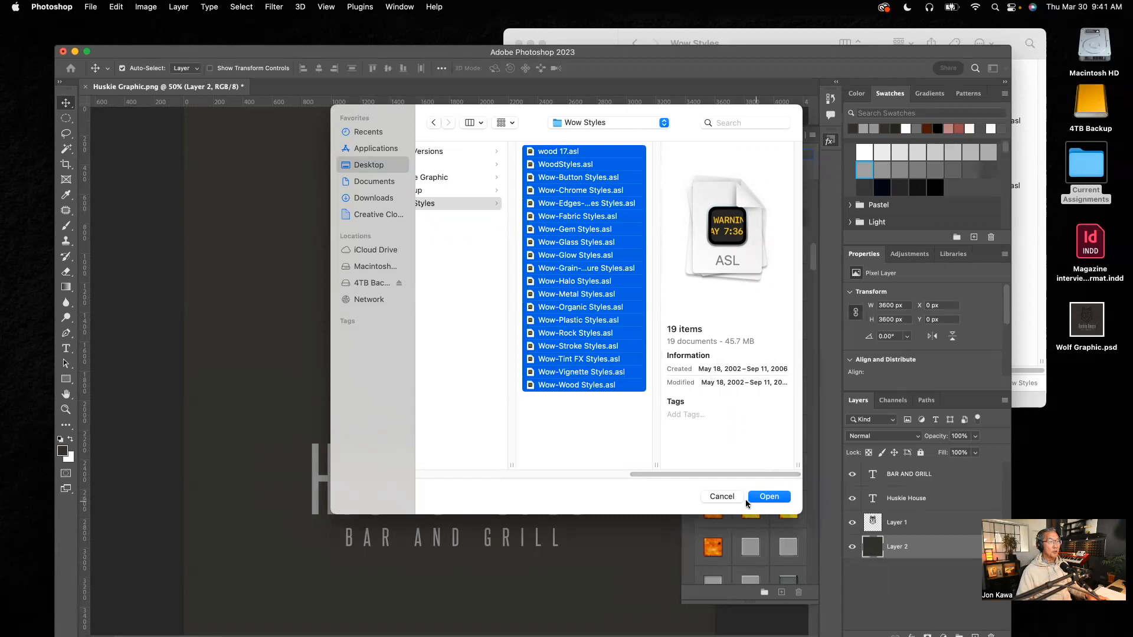
pyautogui.click(722, 497)
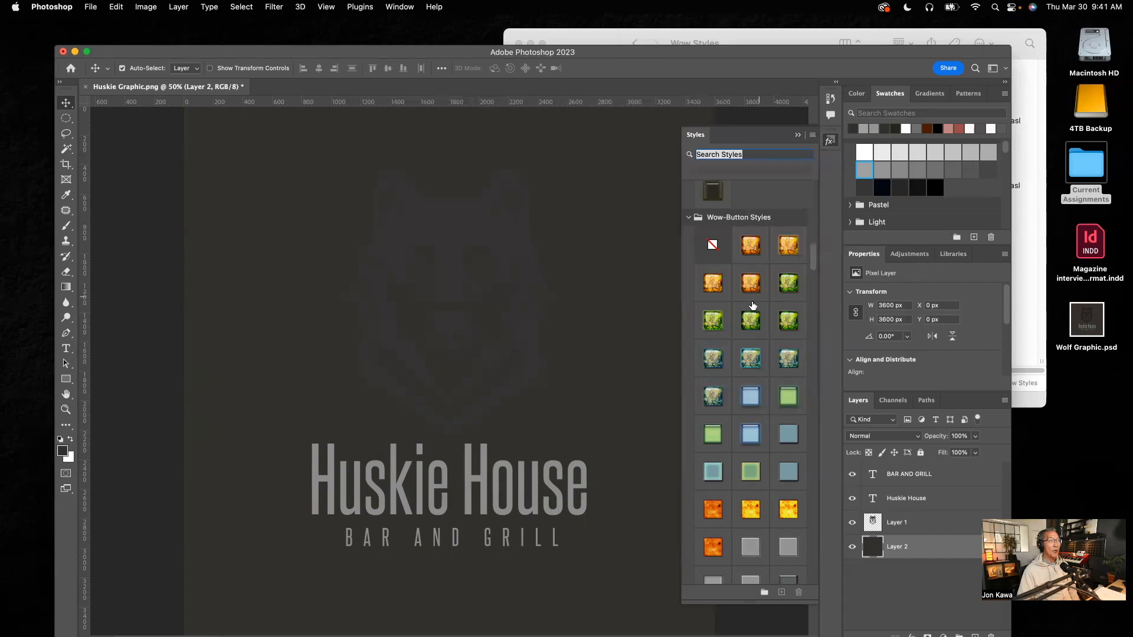
# - Examine the loaded style presets from the Natural group through the Wow-Halo and Wow-Metal groups
pyautogui.moveTo(815, 275)
pyautogui.mouseDown()
pyautogui.moveTo(806, 588)
pyautogui.moveTo(801, 271)
pyautogui.mouseUp()
pyautogui.scroll(-1, 812, 477)
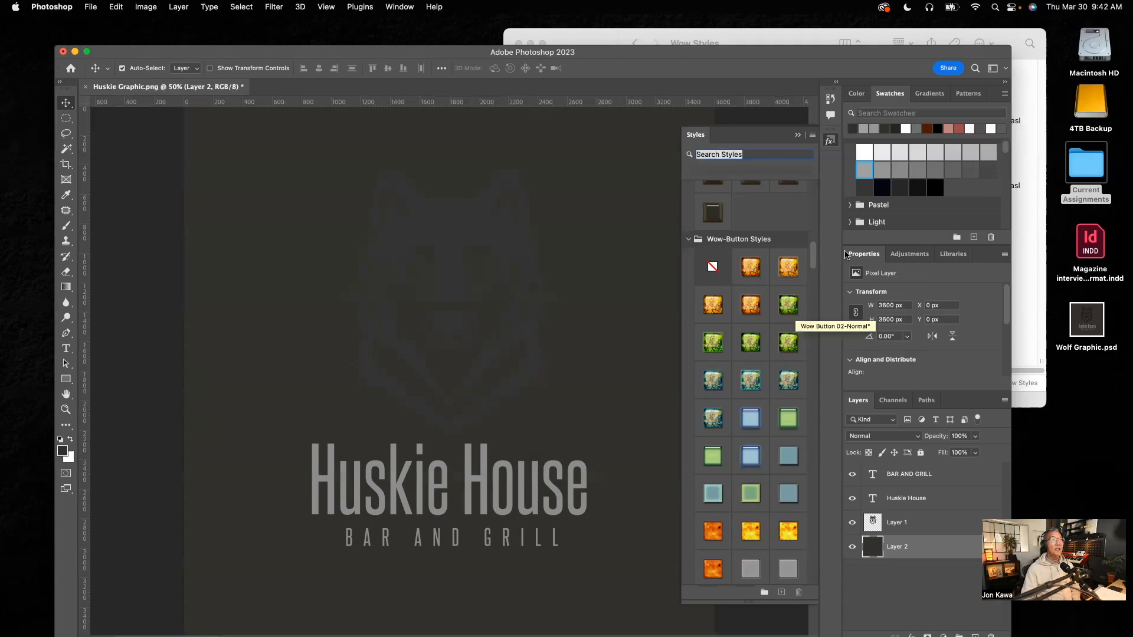
pyautogui.moveTo(813, 265); pyautogui.dragTo(812, 210)
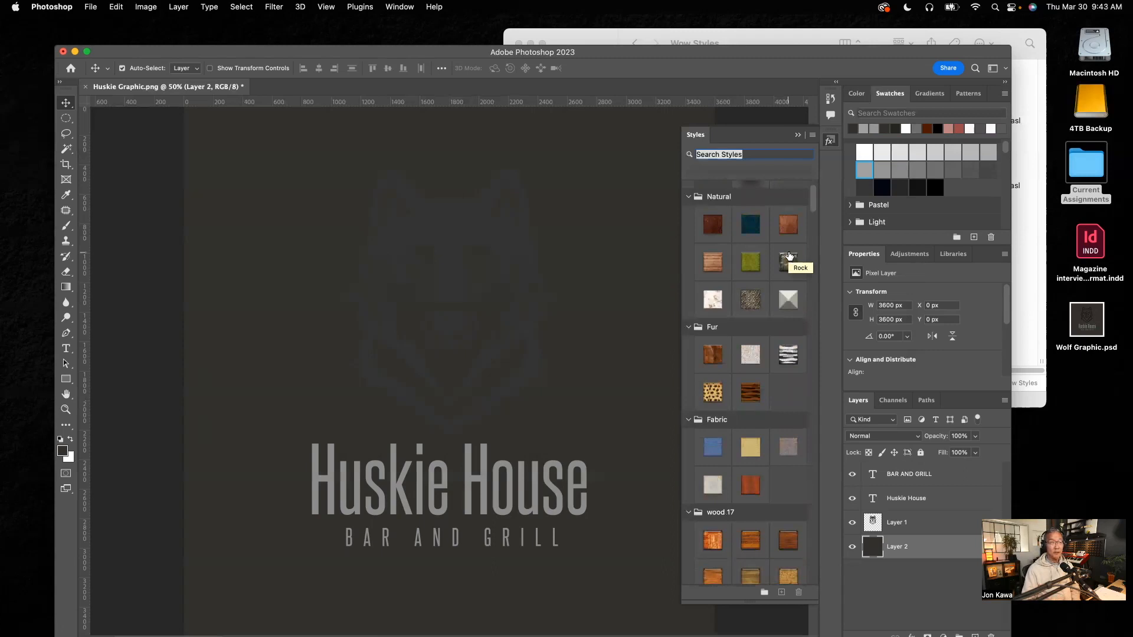
pyautogui.moveTo(813, 204); pyautogui.dragTo(824, 338)
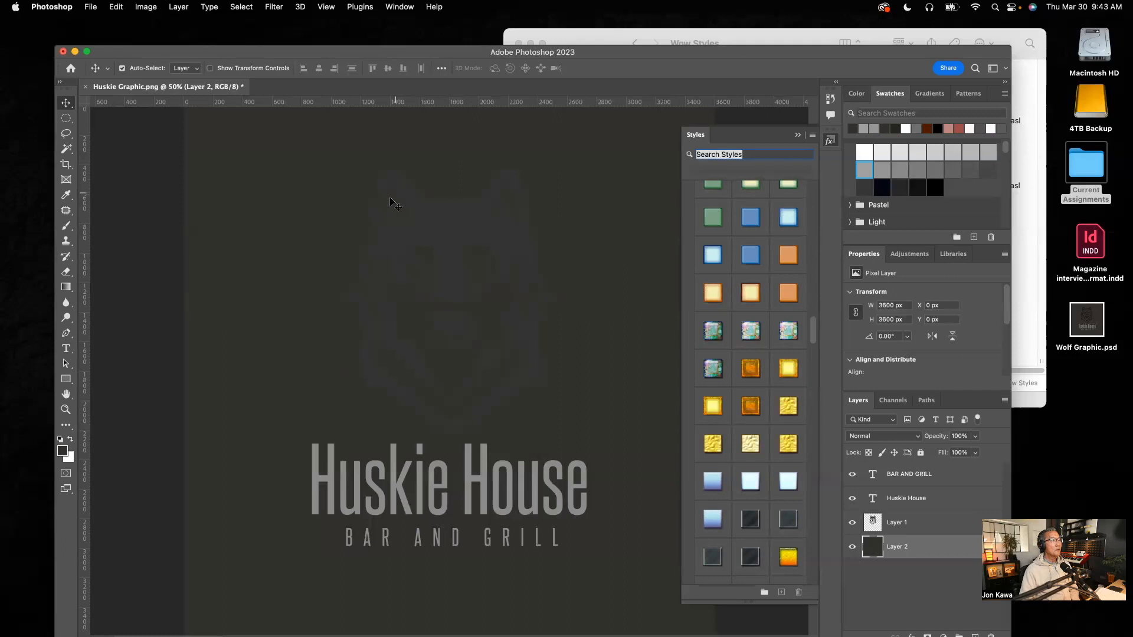
pyautogui.moveTo(816, 338); pyautogui.dragTo(821, 506)
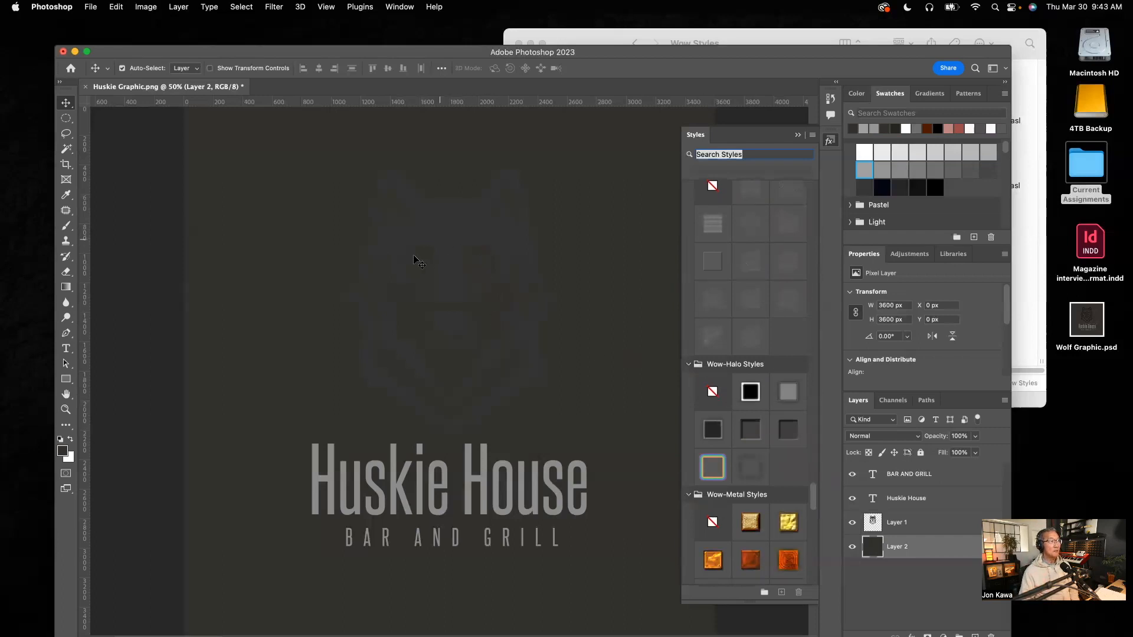
# - Select the wolf layer and try the two engraved Wow-Halo styles on it
pyautogui.click(450, 228)
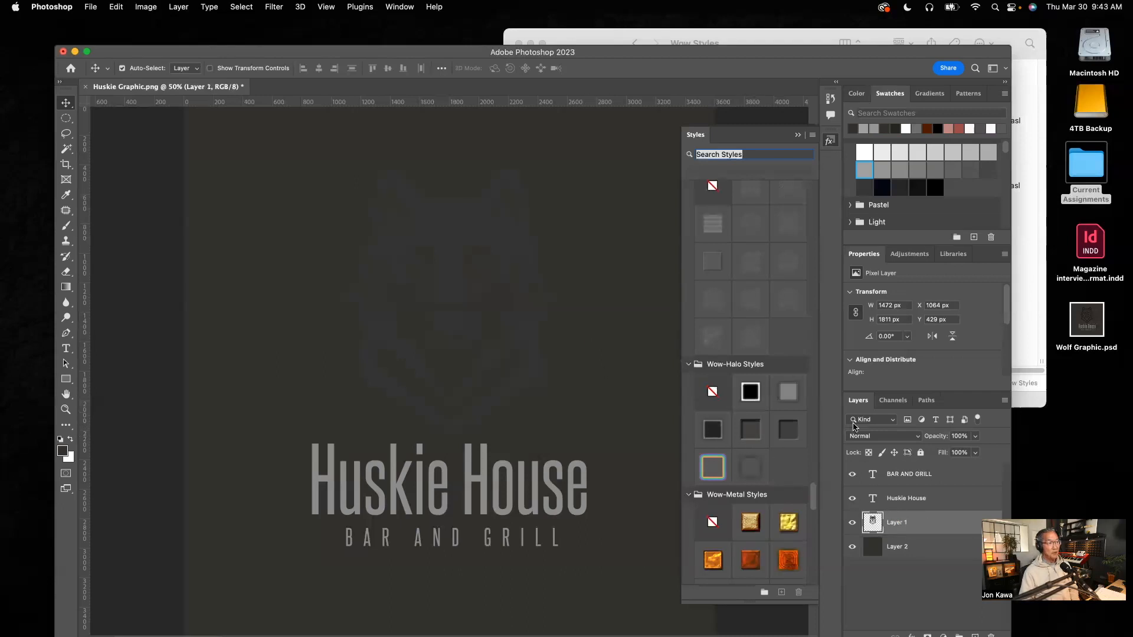
pyautogui.click(749, 432)
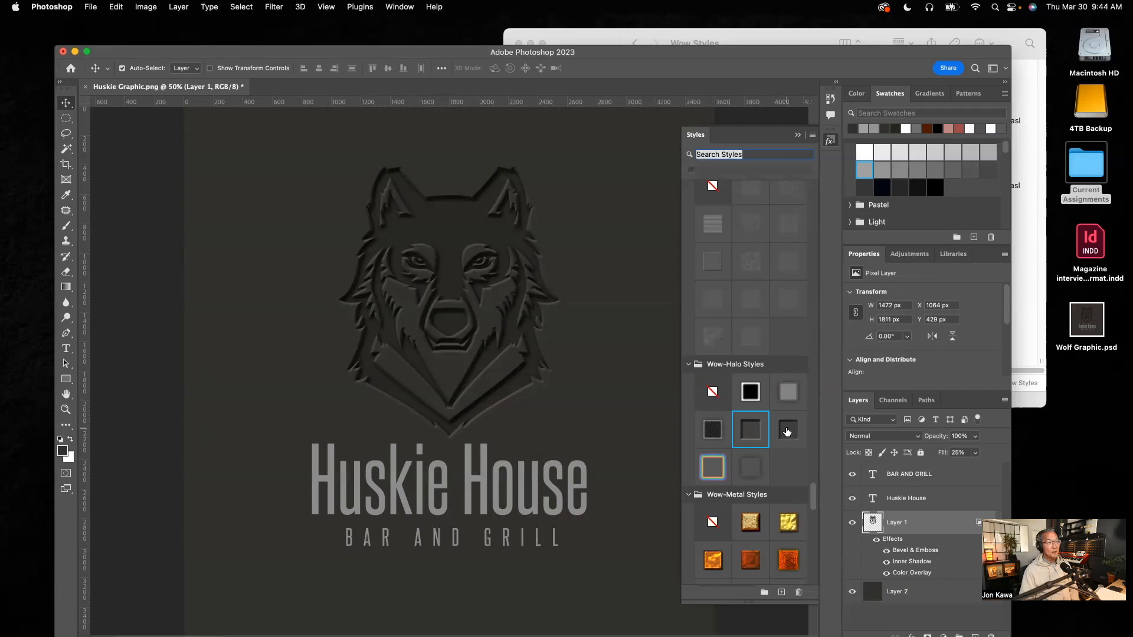
pyautogui.click(787, 431)
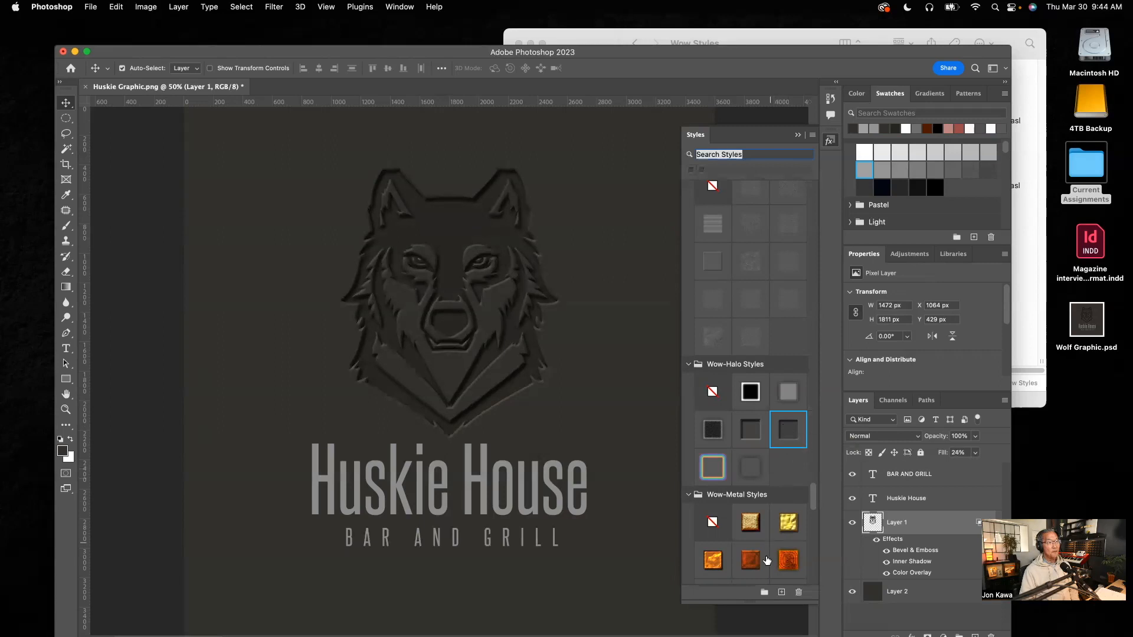
# - Try Wow-Rust, the orange style beside it and the hammered gold style from Wow-Metal Styles on the wolf
pyautogui.click(747, 559)
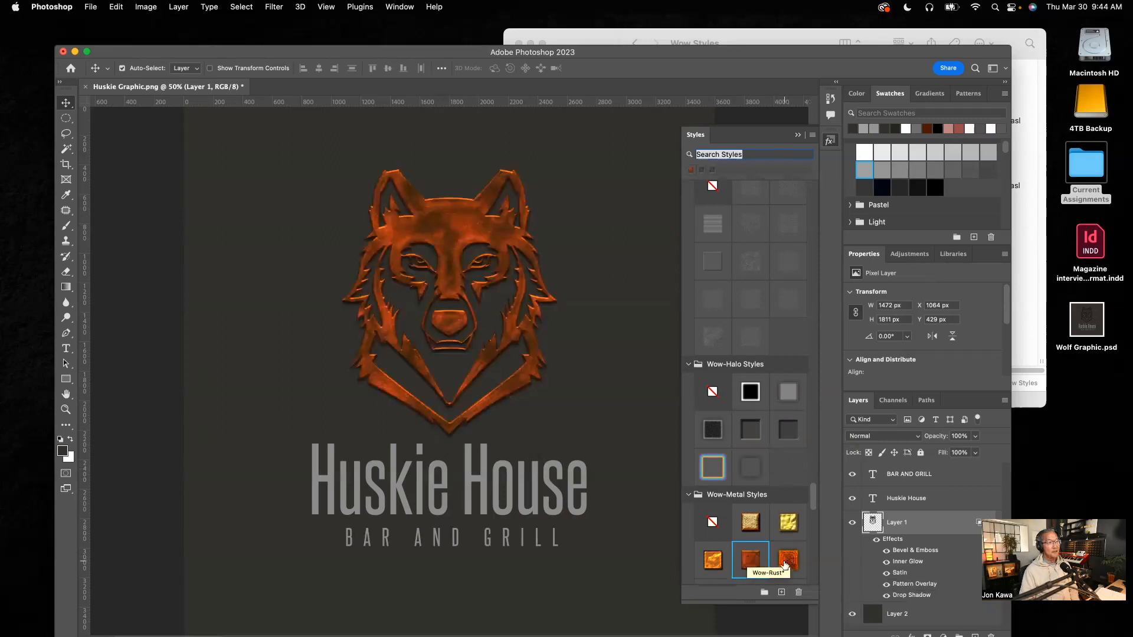
pyautogui.click(788, 559)
pyautogui.click(787, 525)
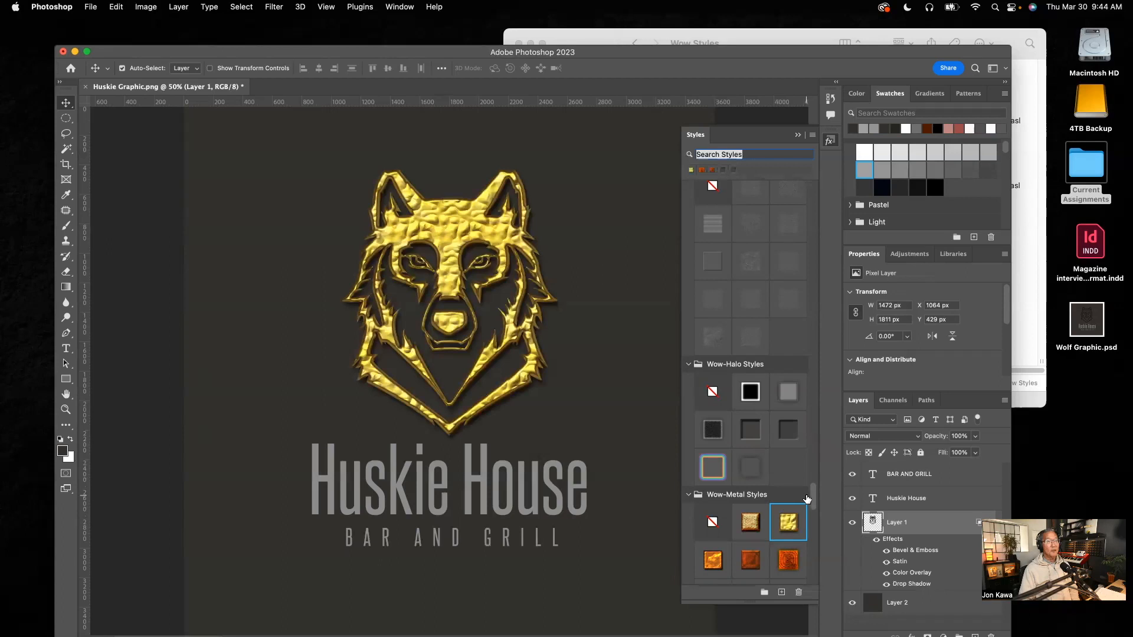
# - Try the gray stone, dark red, glossy orange and mottled green styles from Wow-Gem Styles on the wolf
pyautogui.moveTo(814, 501); pyautogui.dragTo(811, 439)
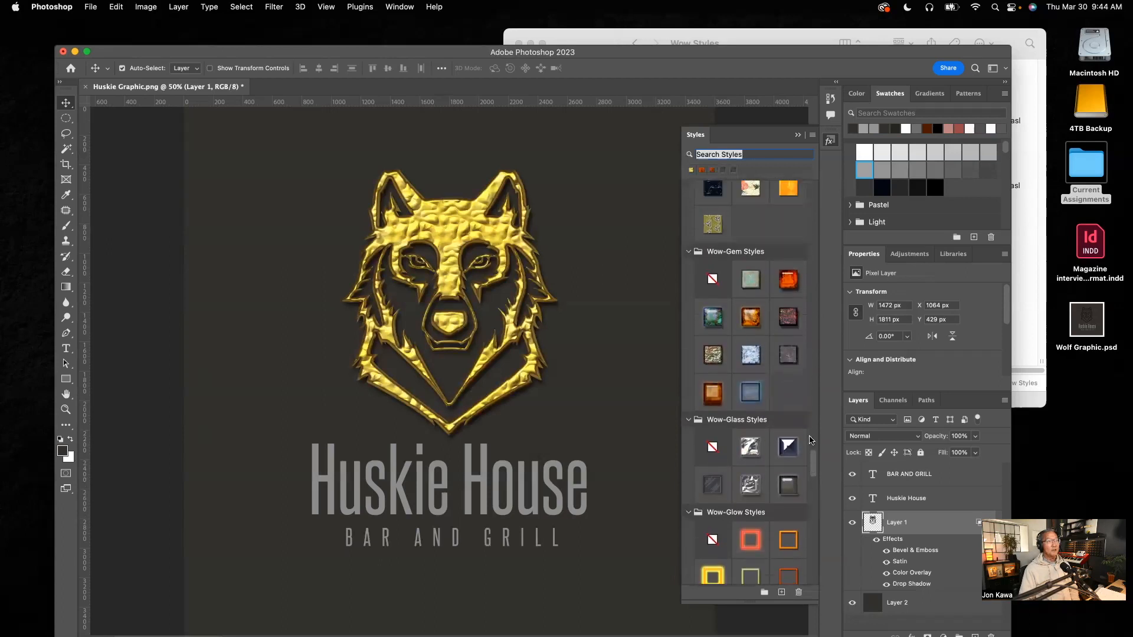
pyautogui.click(786, 352)
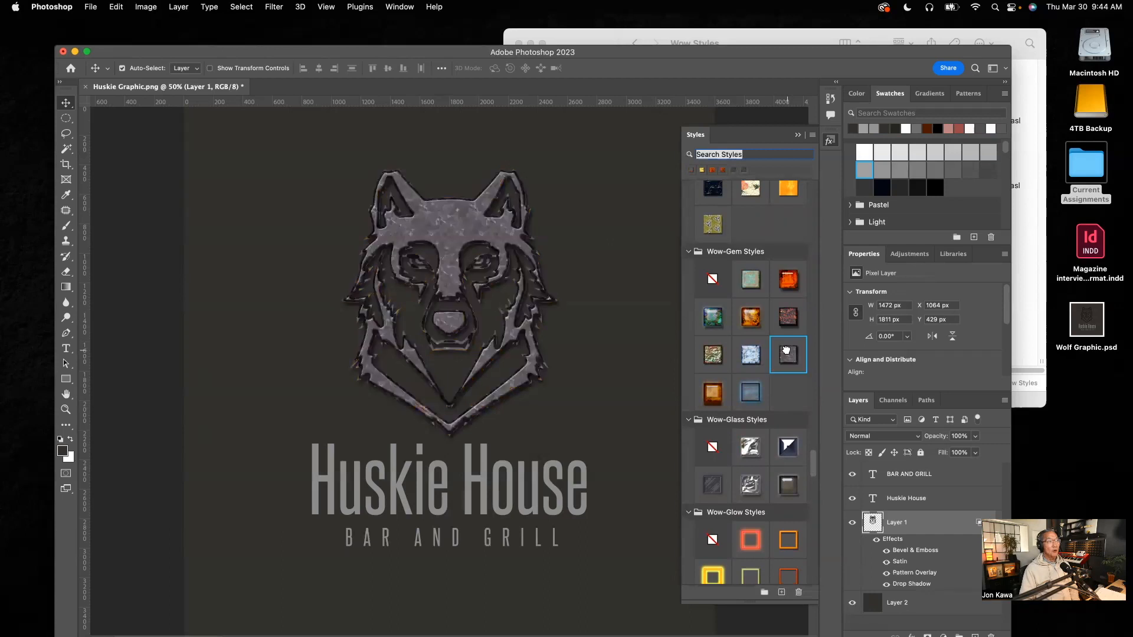
pyautogui.click(789, 323)
pyautogui.click(793, 284)
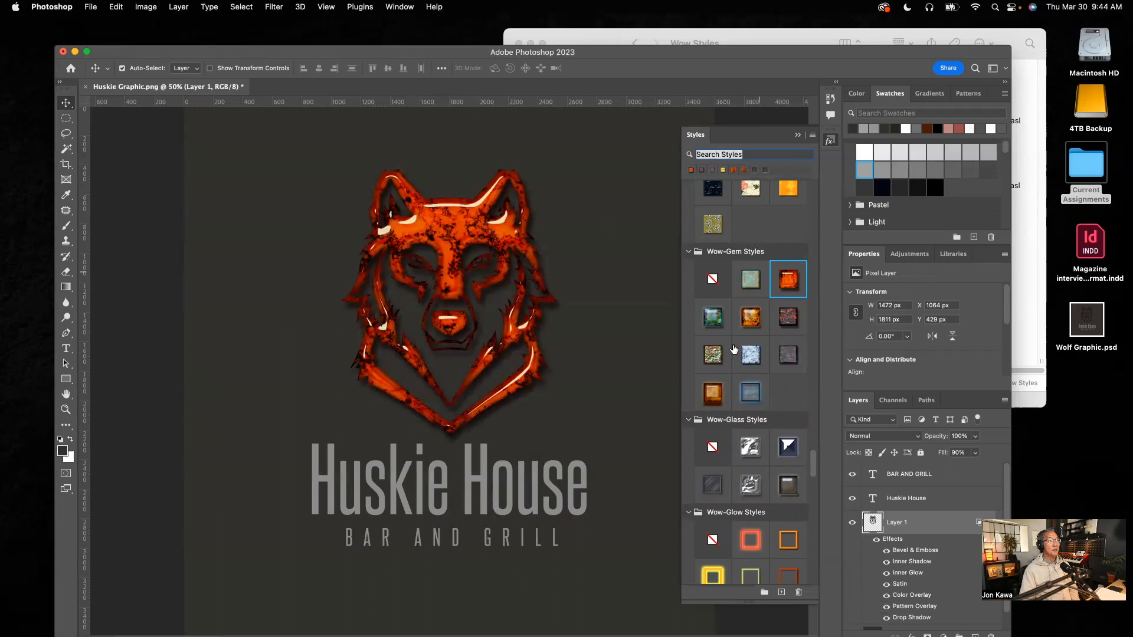
pyautogui.click(712, 358)
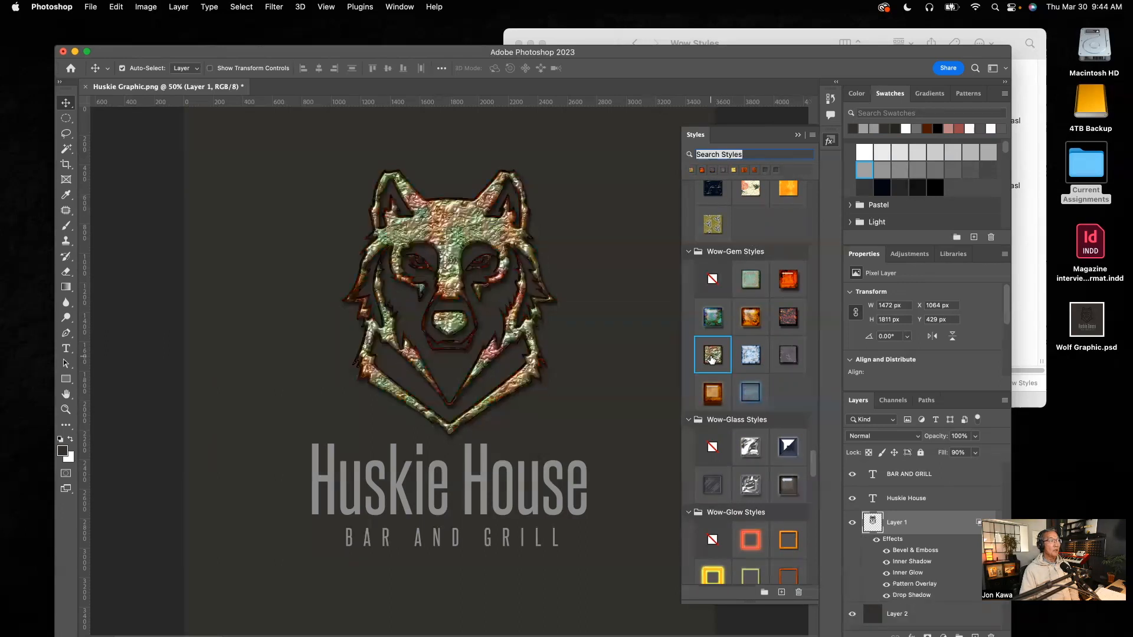
# - Try two chrome styles on the wolf, ending with the shiny silver one
pyautogui.scroll(5, 733, 363)
pyautogui.click(718, 277)
pyautogui.click(750, 236)
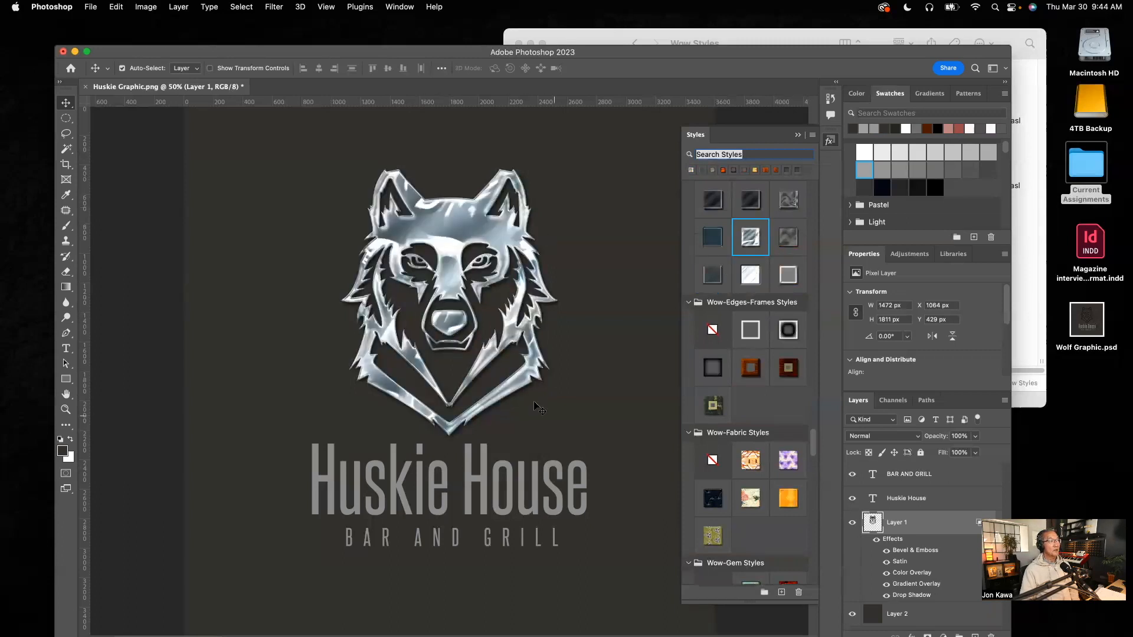
# - Apply the engraved style in the middle of the second row of Wow-Halo Styles to the wolf layer
pyautogui.scroll(-3, 778, 531)
pyautogui.scroll(-6, 778, 531)
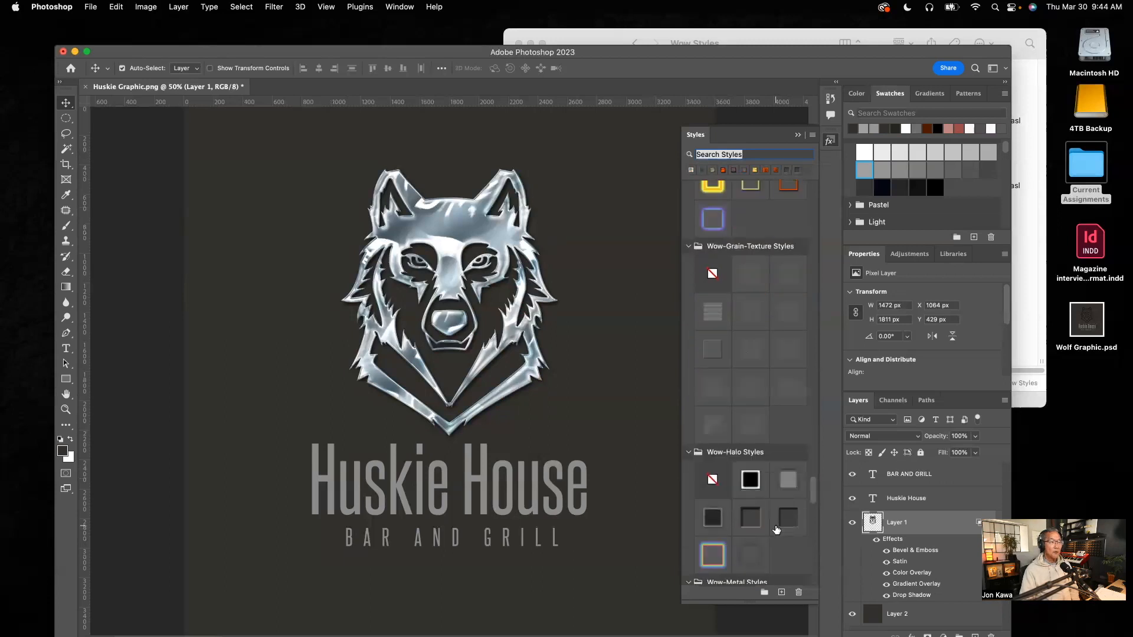
pyautogui.click(750, 492)
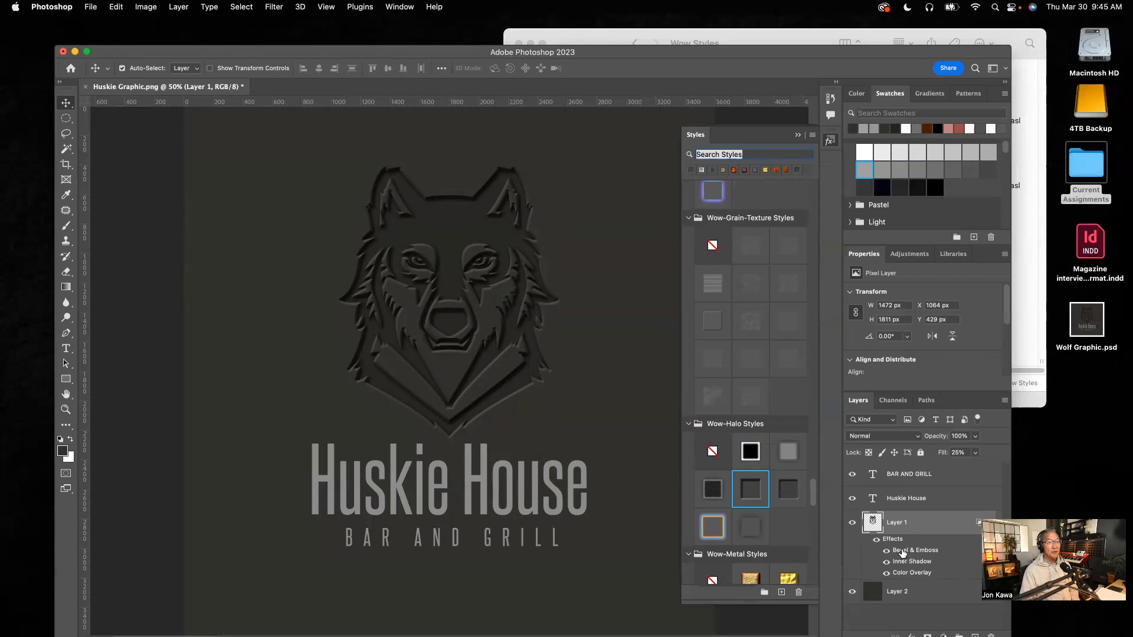
# - Try a Bevel & Emboss depth of 147% and size of 7 px on the wolf, vary the shadow opacity, and discard the changes
pyautogui.doubleClick(927, 551)
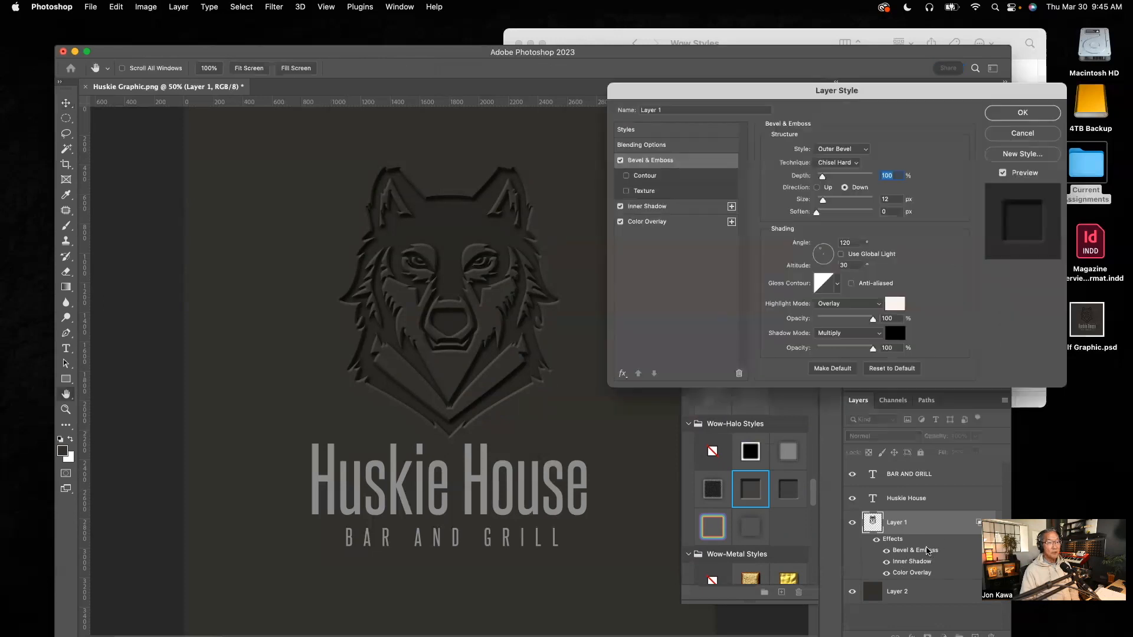
pyautogui.moveTo(807, 87); pyautogui.dragTo(714, 43)
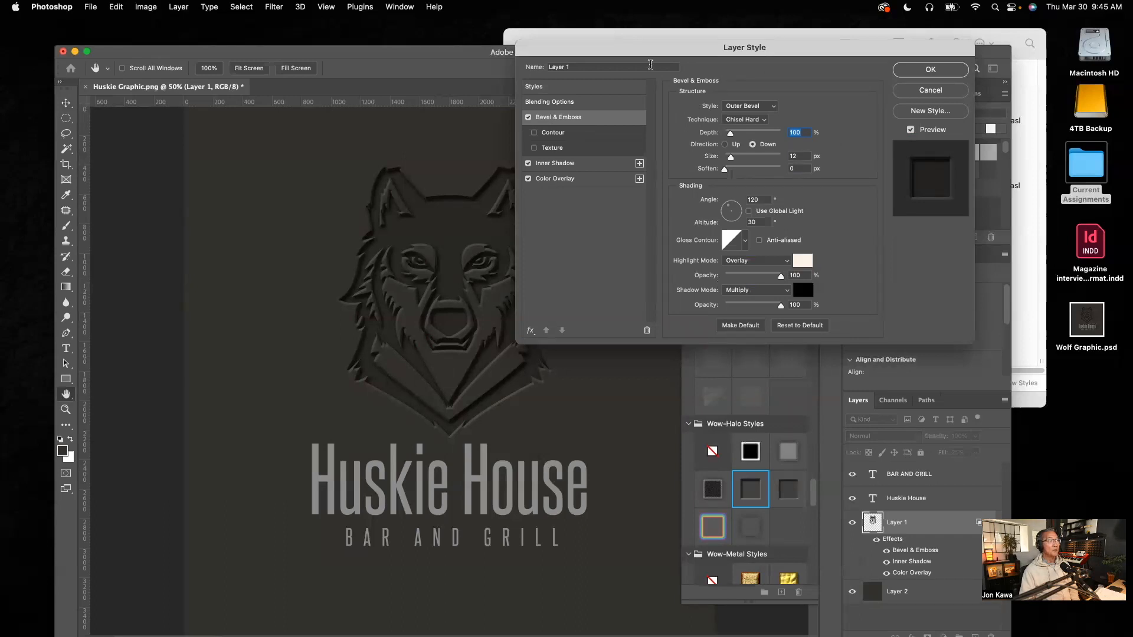
pyautogui.moveTo(652, 56); pyautogui.dragTo(686, 63)
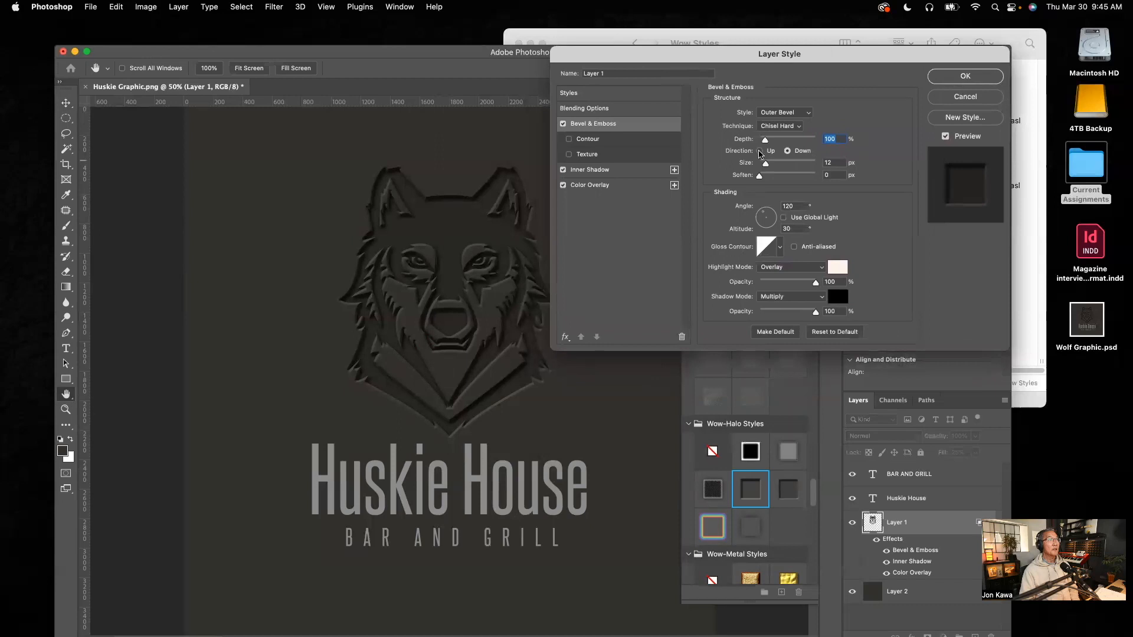
pyautogui.moveTo(765, 142); pyautogui.dragTo(765, 167)
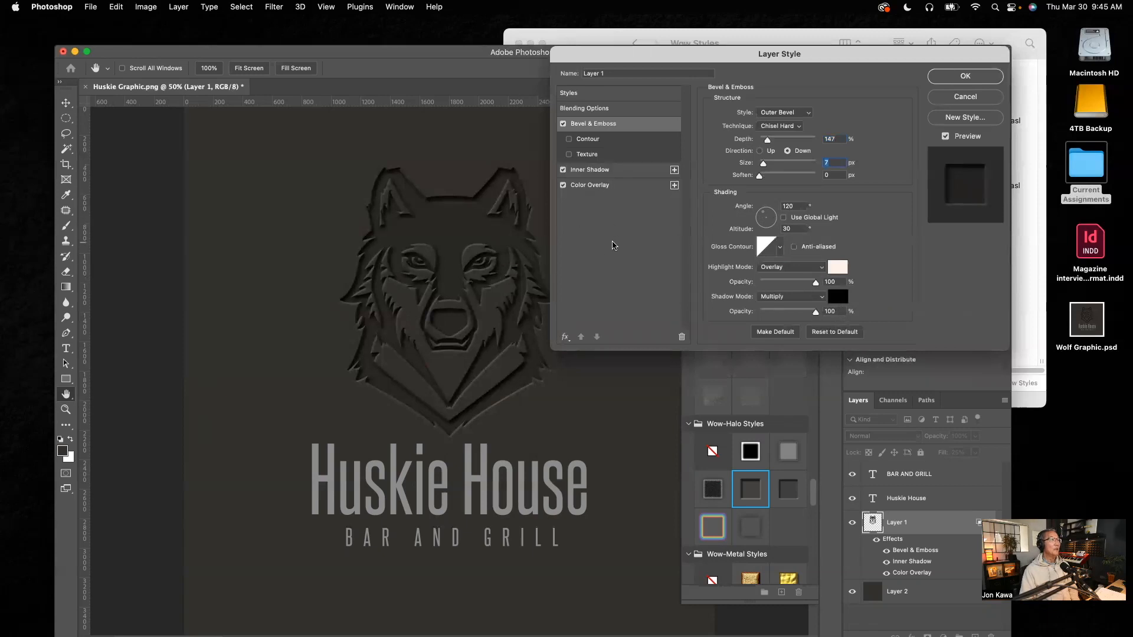
pyautogui.moveTo(817, 317); pyautogui.dragTo(730, 311)
pyautogui.moveTo(792, 315); pyautogui.dragTo(818, 318)
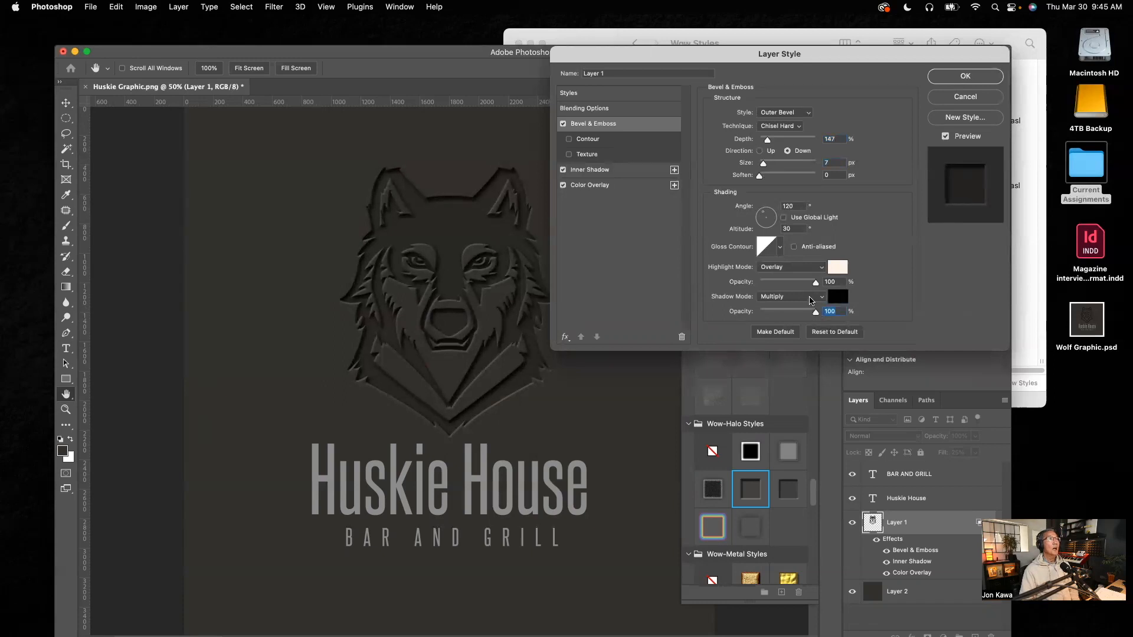
pyautogui.click(954, 98)
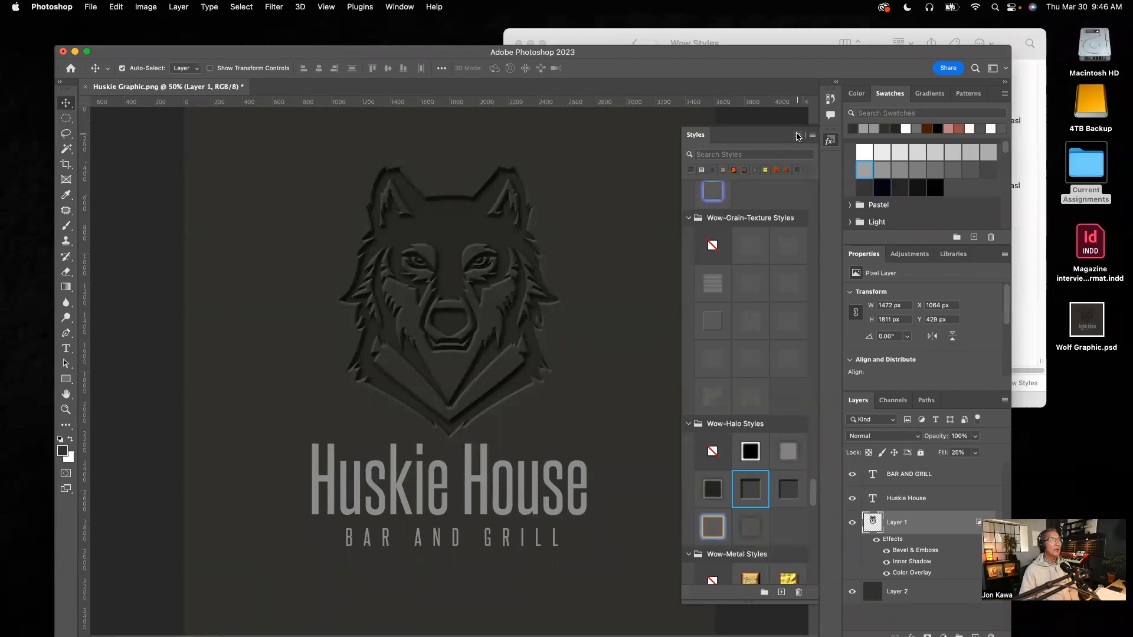
# - Nudge the wolf layer up 10 px above the Huskie House text and leave no layer selected
pyautogui.click(798, 135)
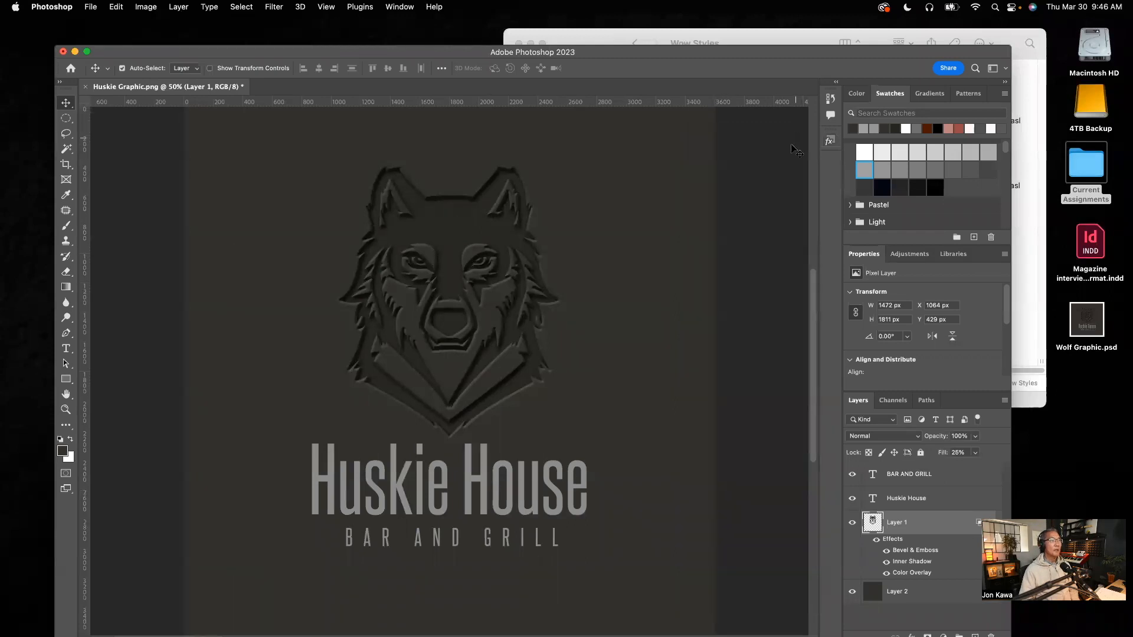
pyautogui.scroll(-3, 814, 324)
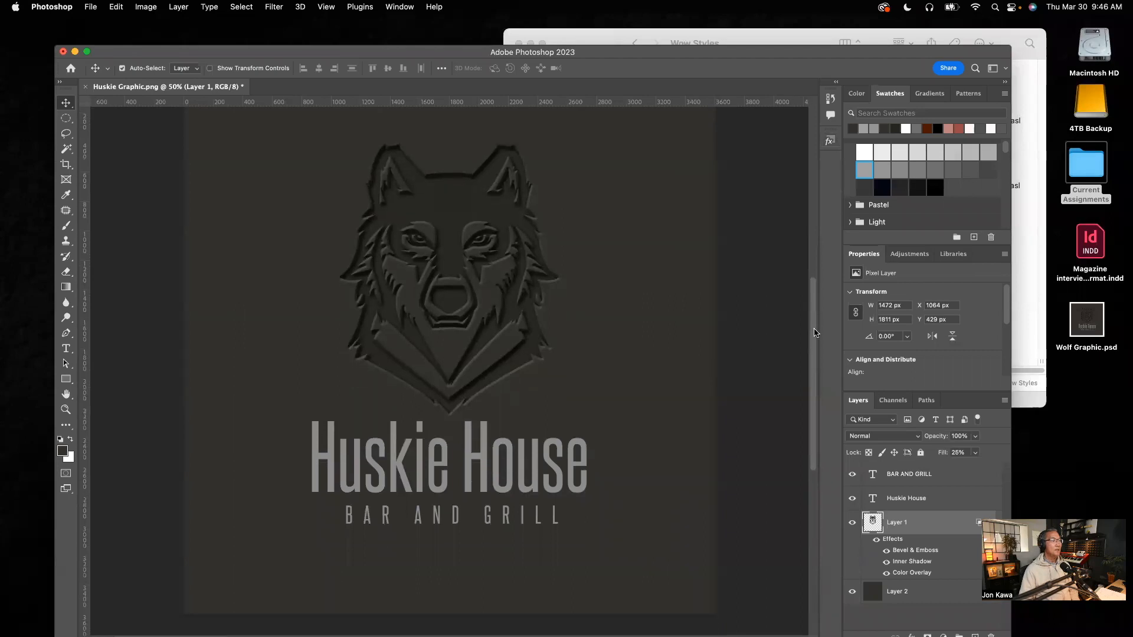
pyautogui.scroll(5, 814, 319)
pyautogui.moveTo(814, 316); pyautogui.dragTo(813, 330)
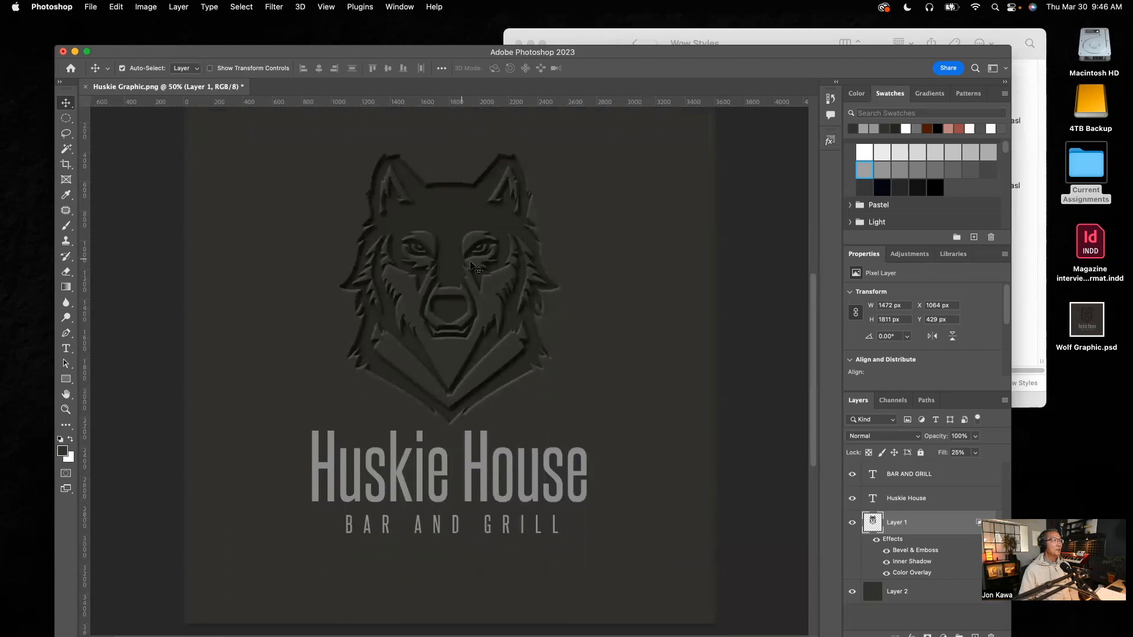
pyautogui.click(490, 296)
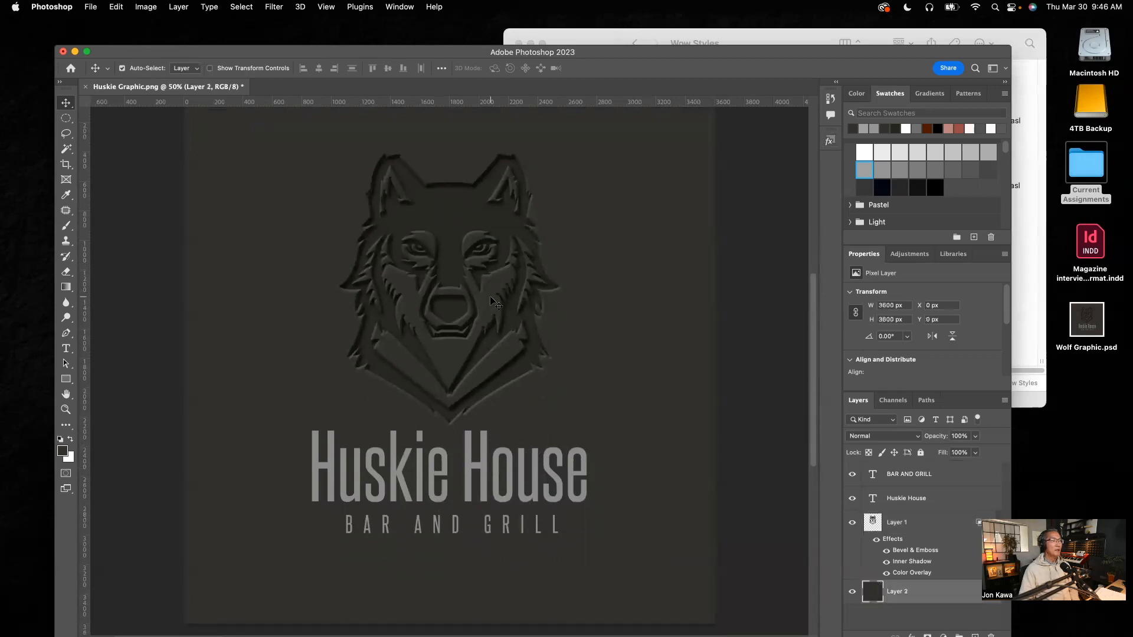
pyautogui.click(449, 276)
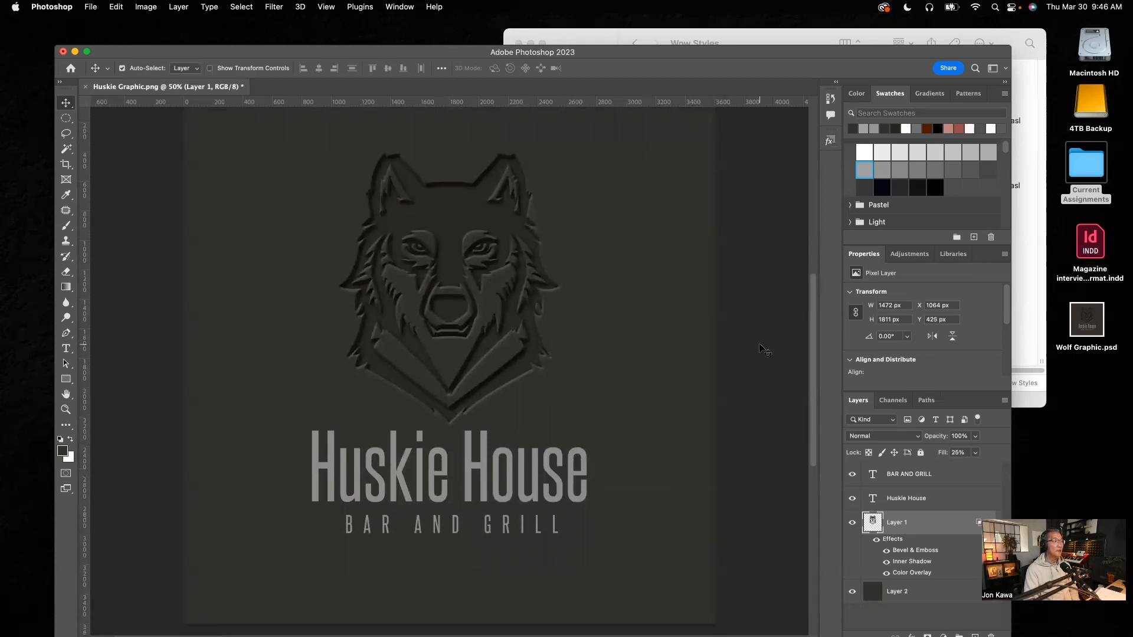
pyautogui.hotkey('shift', 'Up')
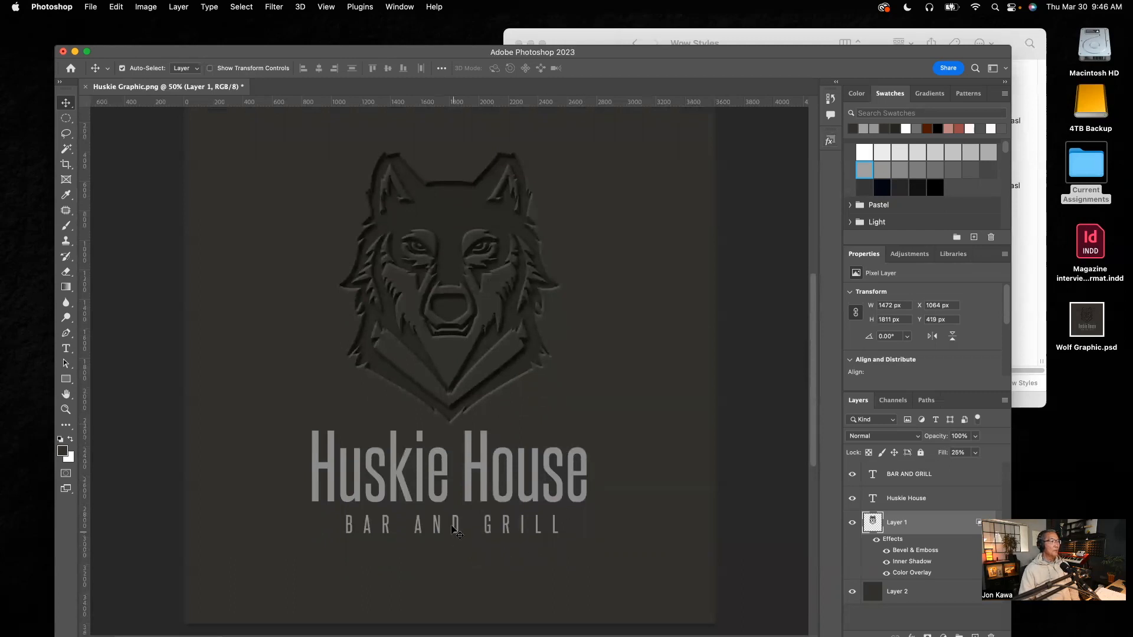
pyautogui.moveTo(815, 353)
pyautogui.mouseDown()
pyautogui.moveTo(812, 341)
pyautogui.moveTo(811, 360)
pyautogui.mouseUp()
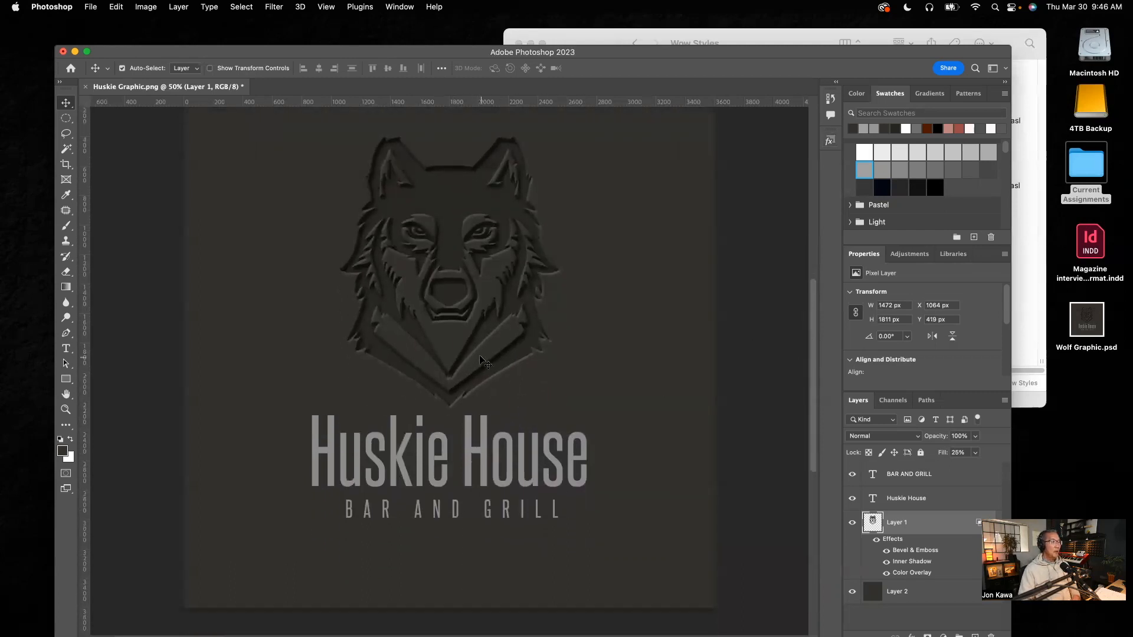
pyautogui.click(763, 349)
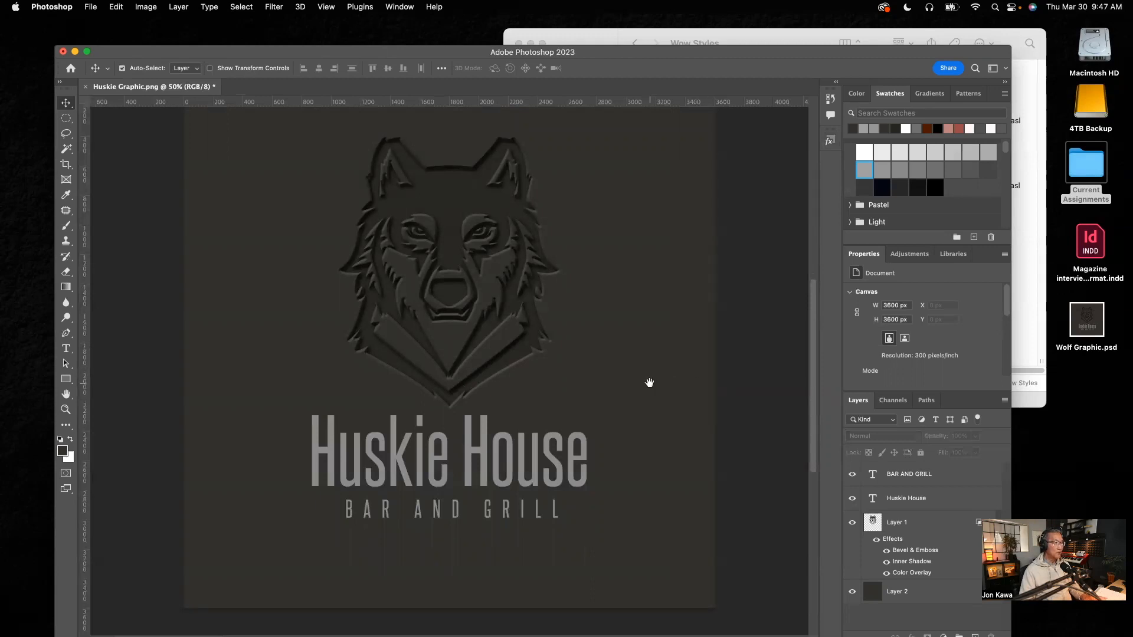
pyautogui.keyDown('alt'); pyautogui.click(447, 294); pyautogui.keyUp('alt')
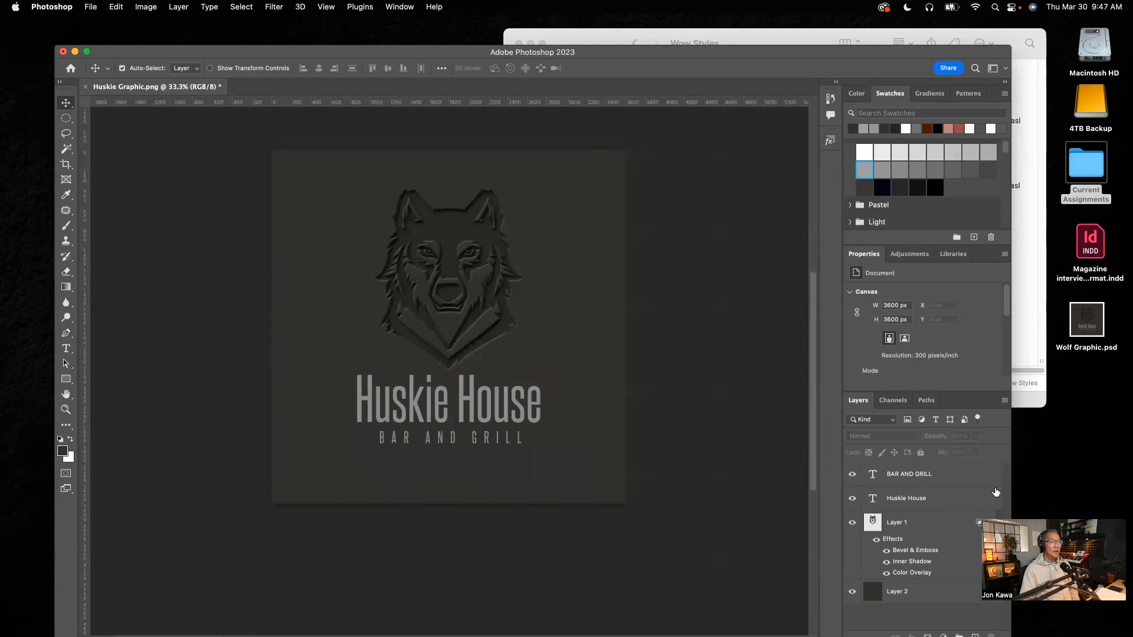
pyautogui.scroll(5, 673, 475)
pyautogui.scroll(-3, 673, 475)
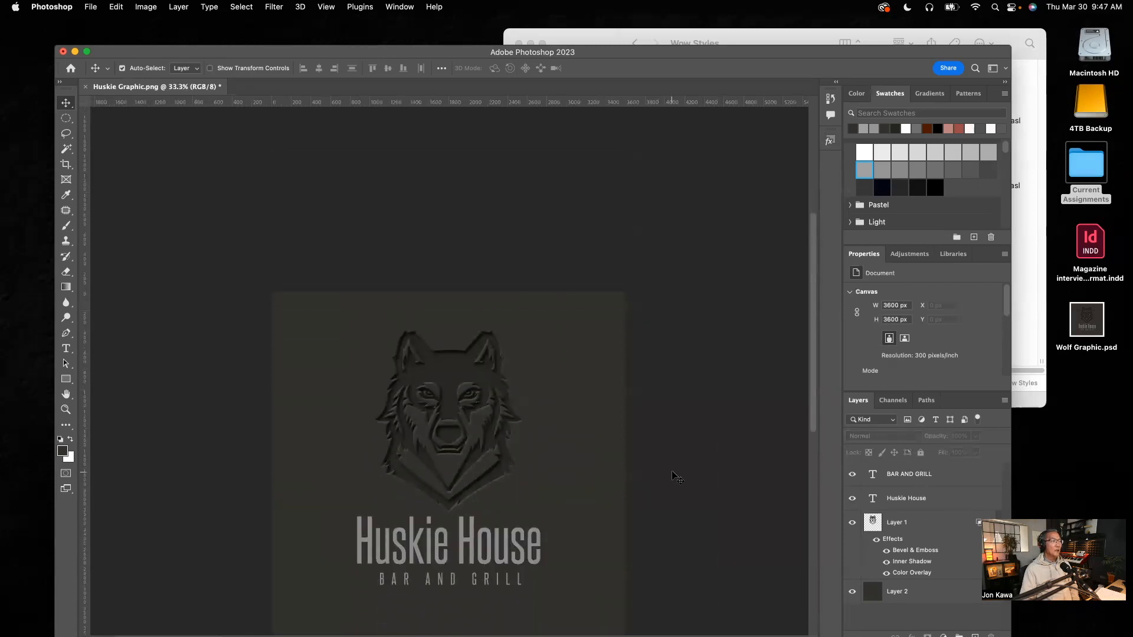
pyautogui.scroll(-2, 673, 476)
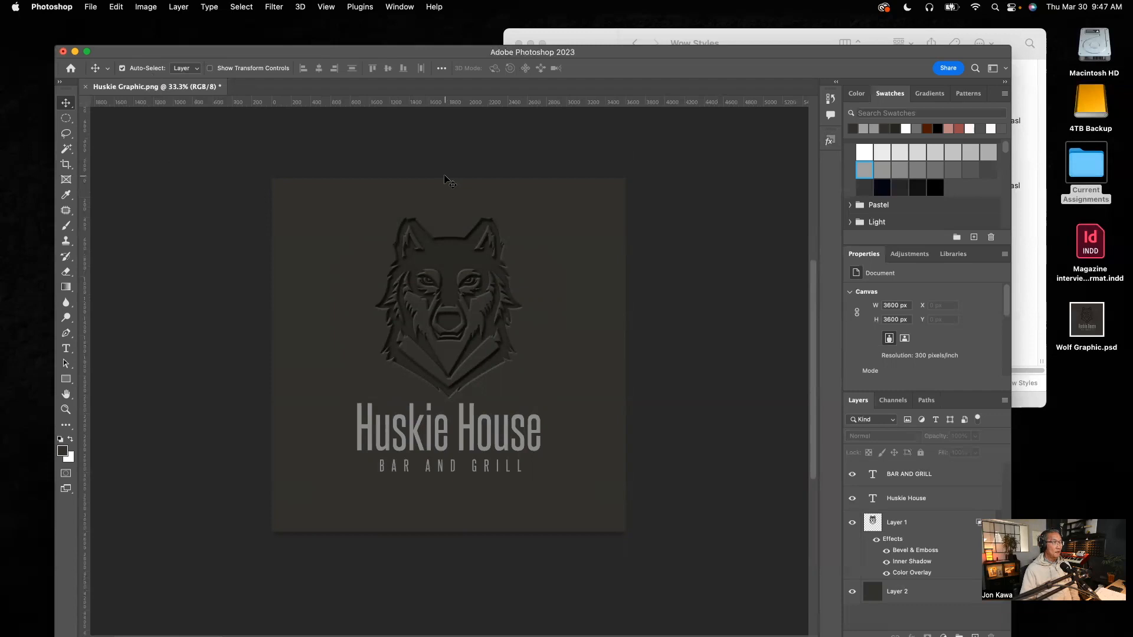
pyautogui.click(91, 7)
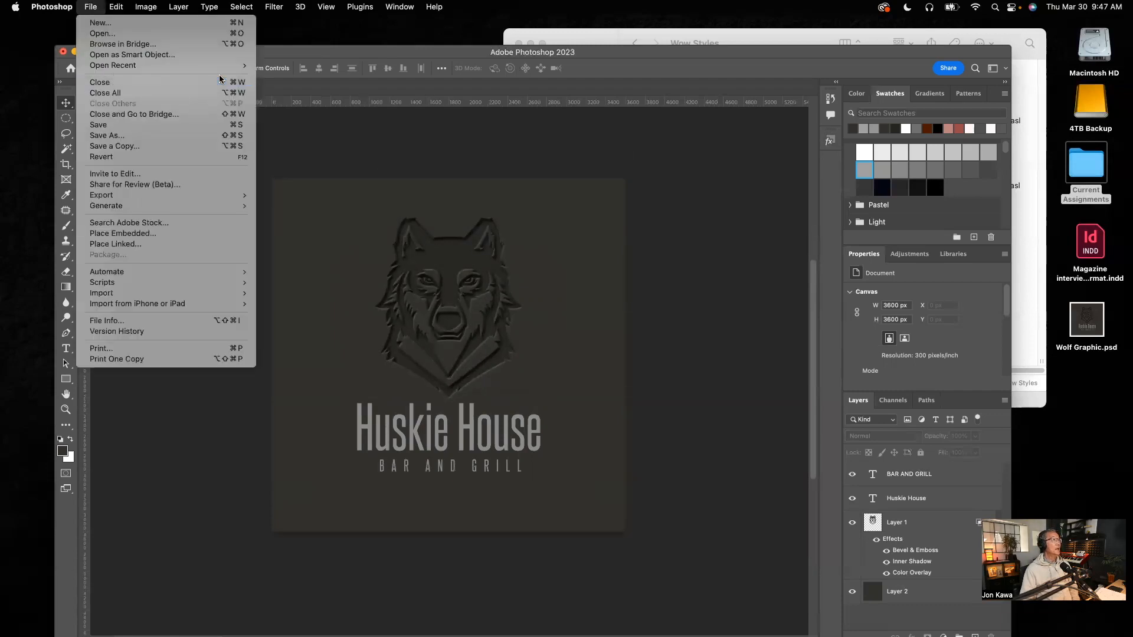
pyautogui.click(465, 163)
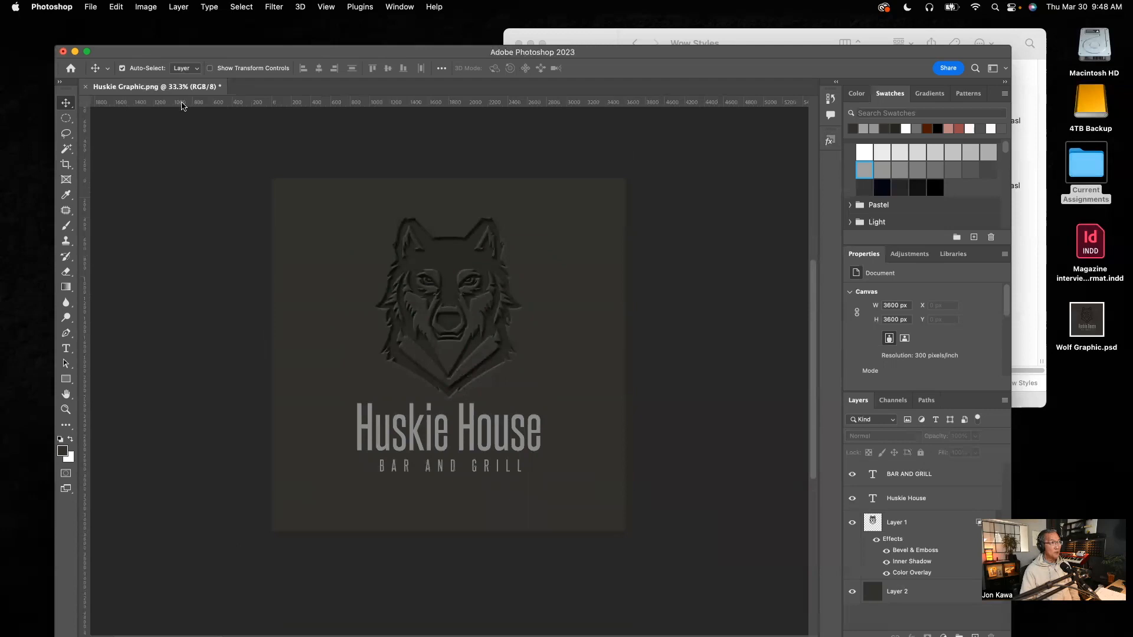
# - Review the document history by going back to the original opened image and returning to the latest nudge state
pyautogui.click(830, 98)
pyautogui.moveTo(785, 173); pyautogui.dragTo(756, 584)
pyautogui.click(728, 116)
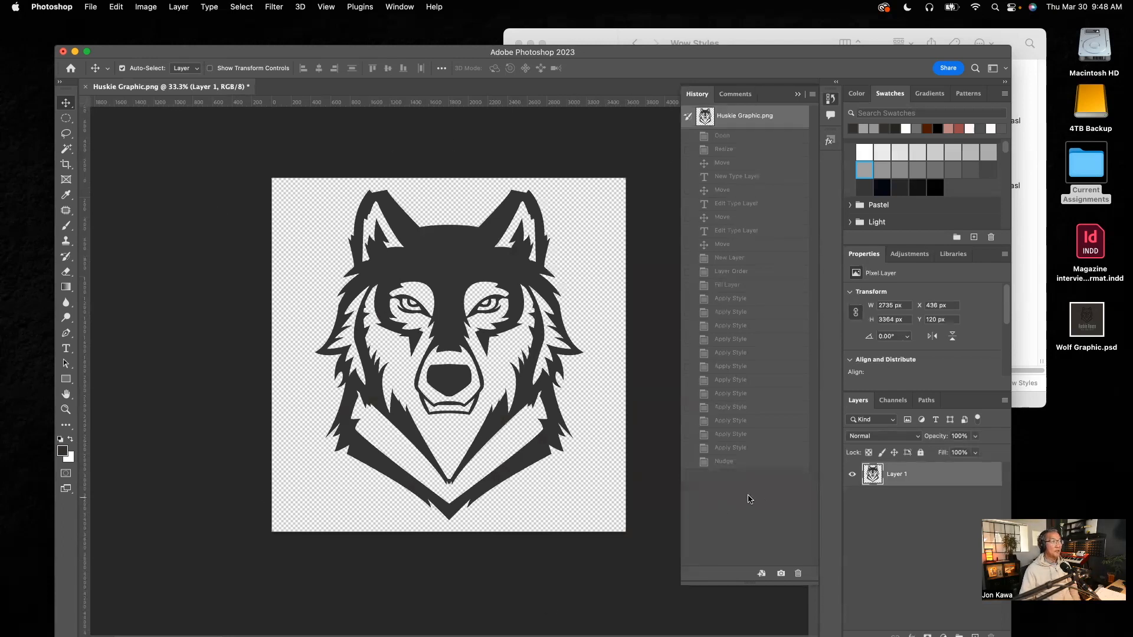
pyautogui.click(737, 465)
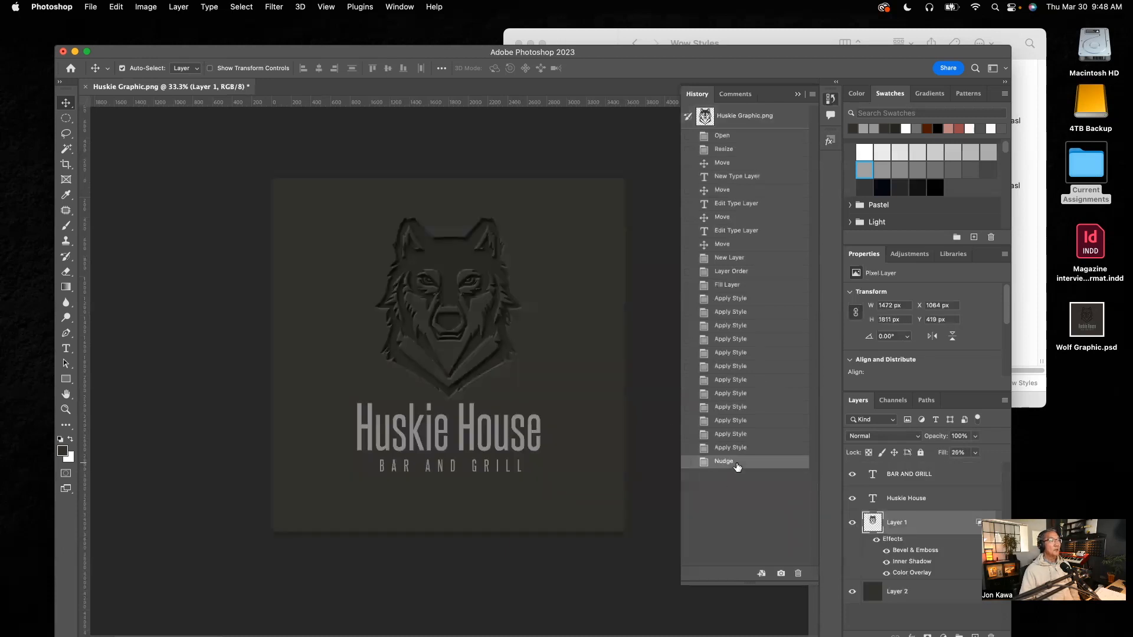
pyautogui.click(90, 7)
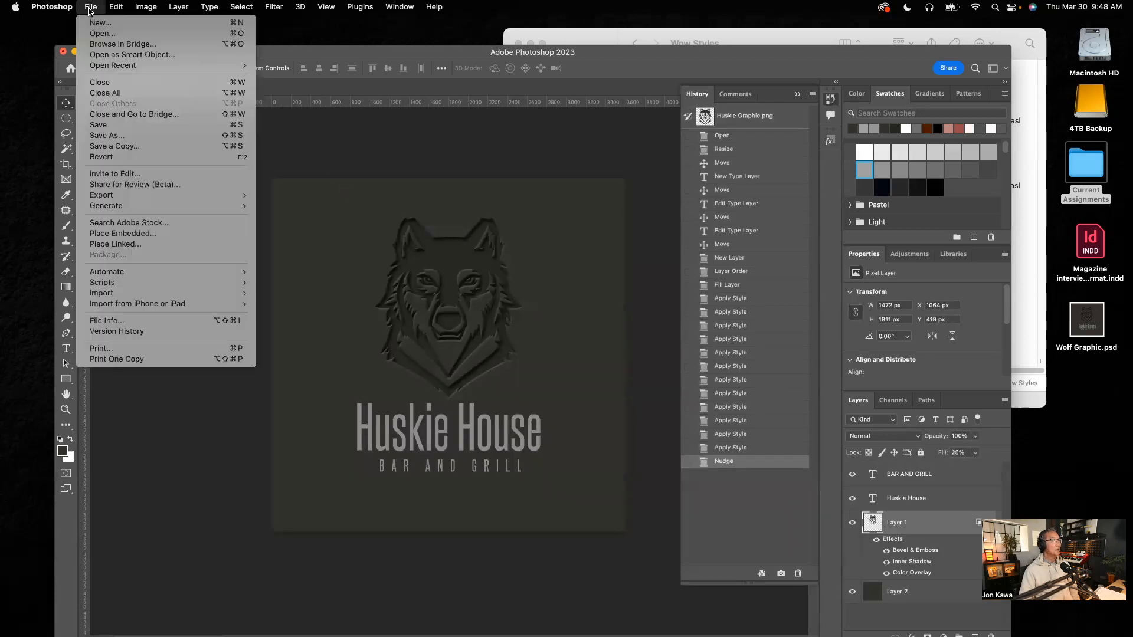
pyautogui.click(107, 136)
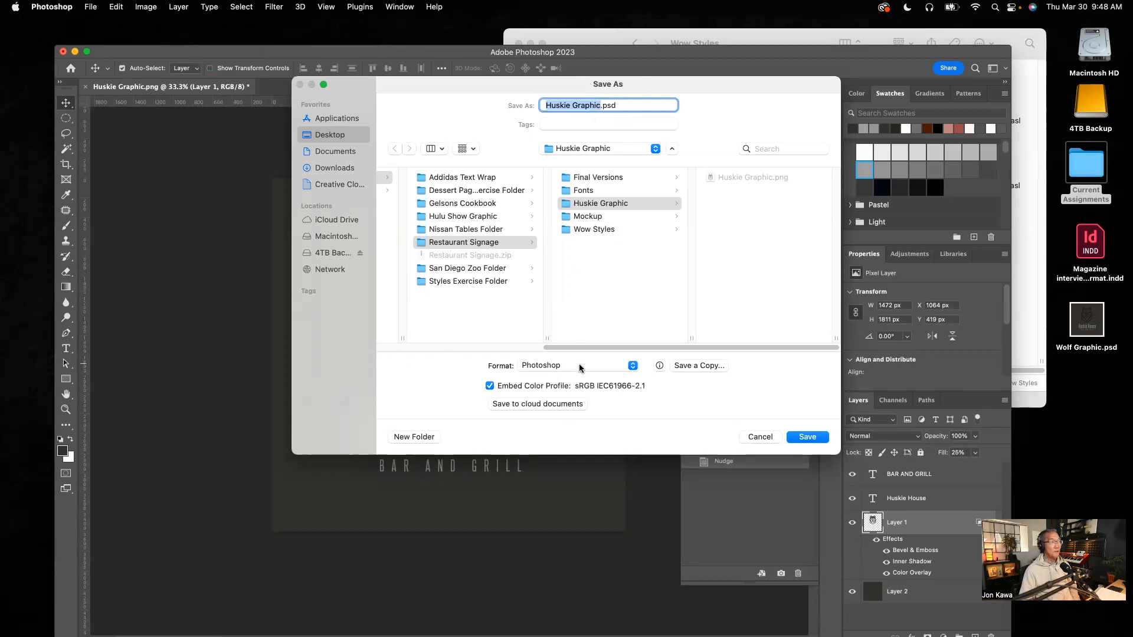
pyautogui.click(761, 437)
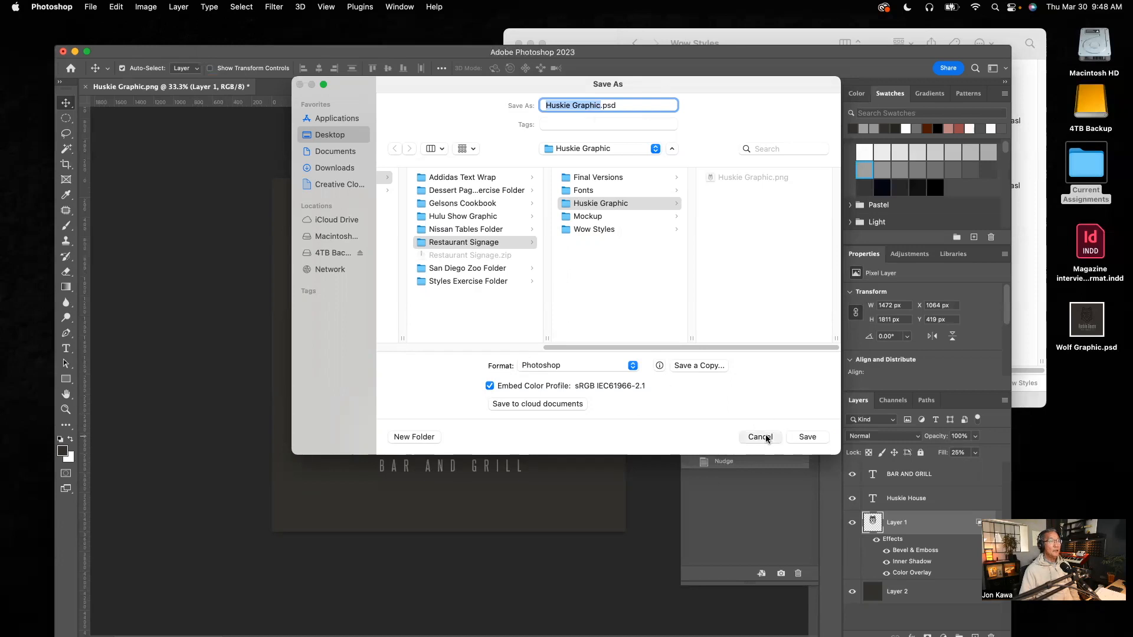
pyautogui.click(659, 523)
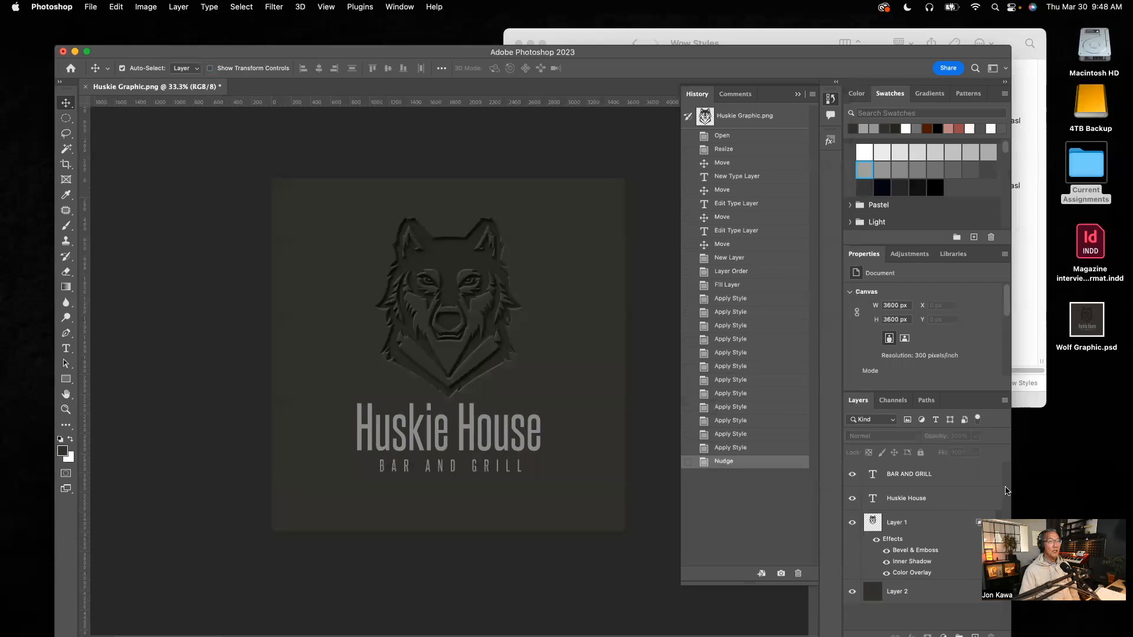
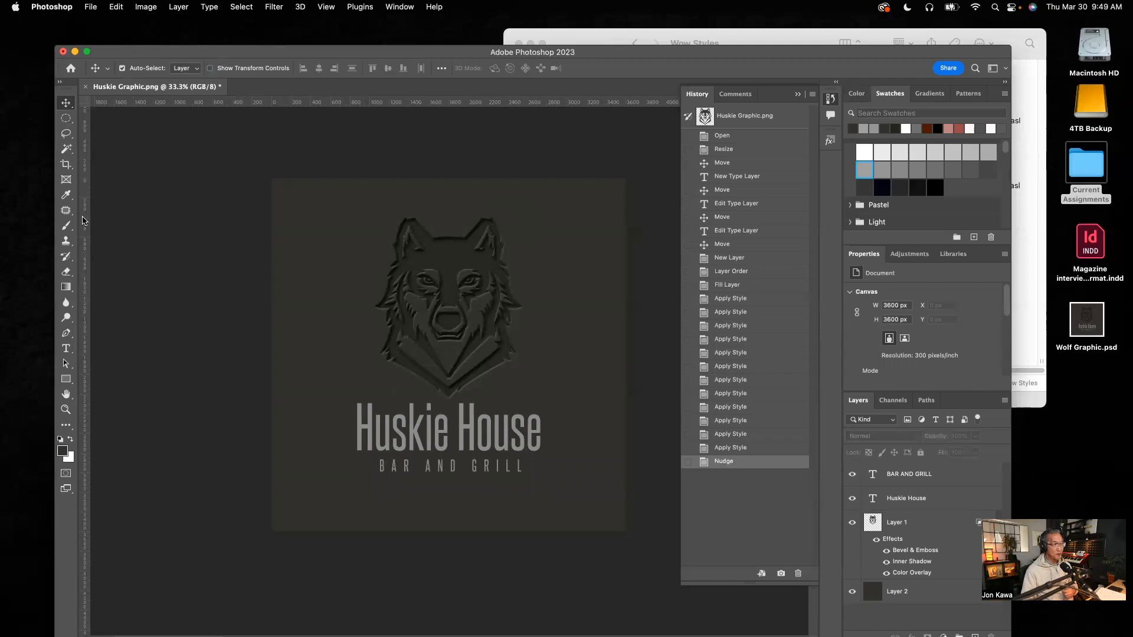
# - Save a copy of the sign graphic to the Desktop as a JPEG named Huskie Art 1, with maximum quality 12
pyautogui.click(90, 7)
pyautogui.click(95, 147)
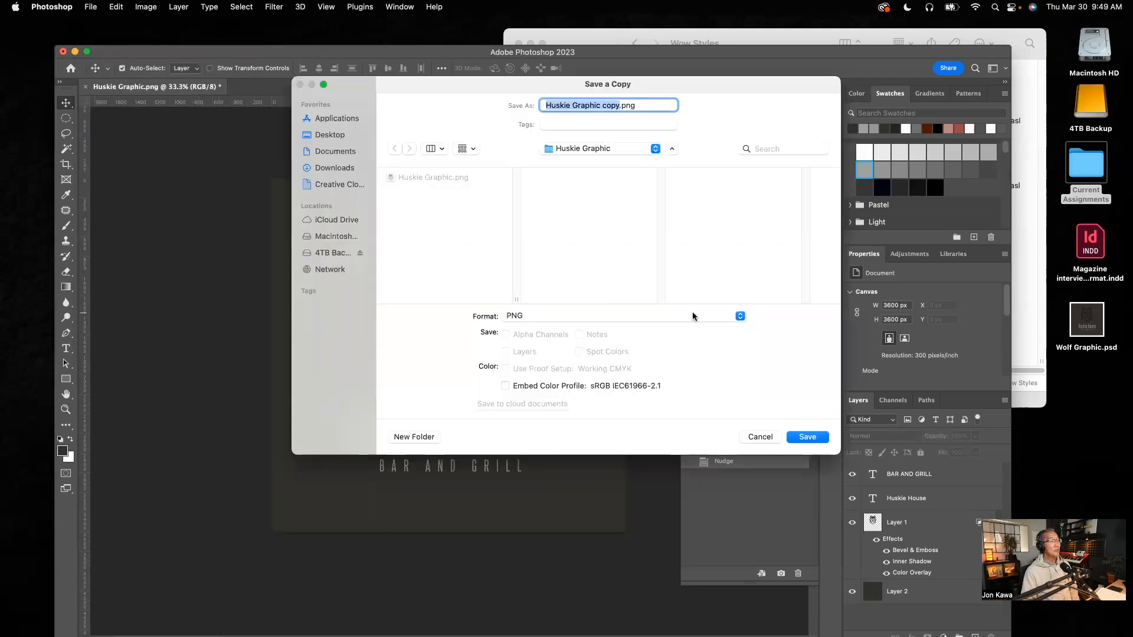
pyautogui.click(739, 316)
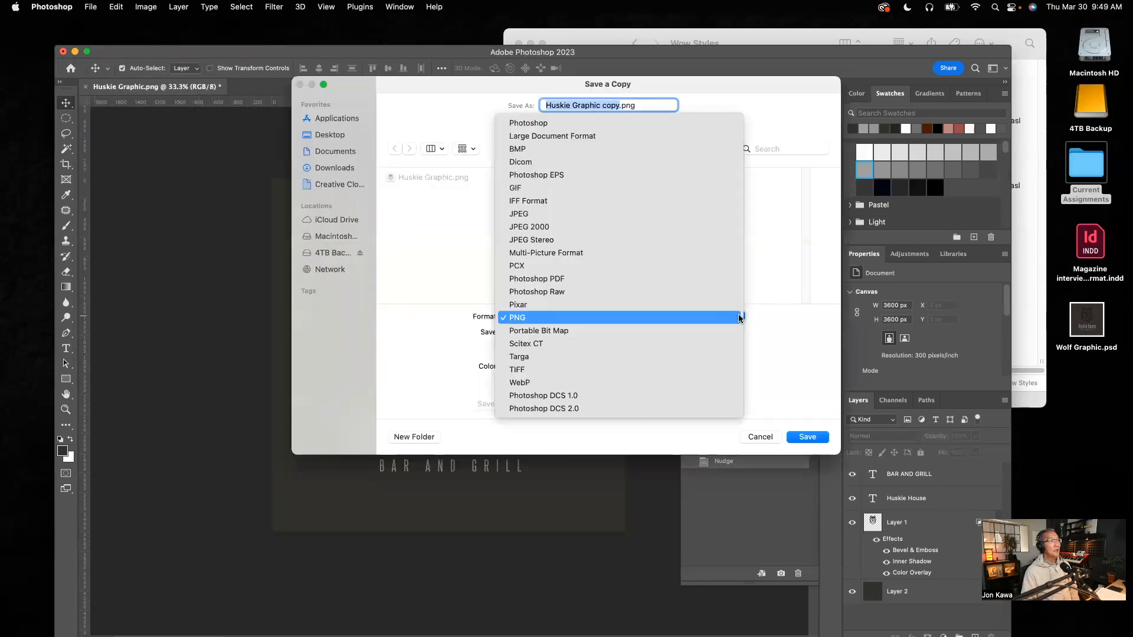
pyautogui.click(528, 215)
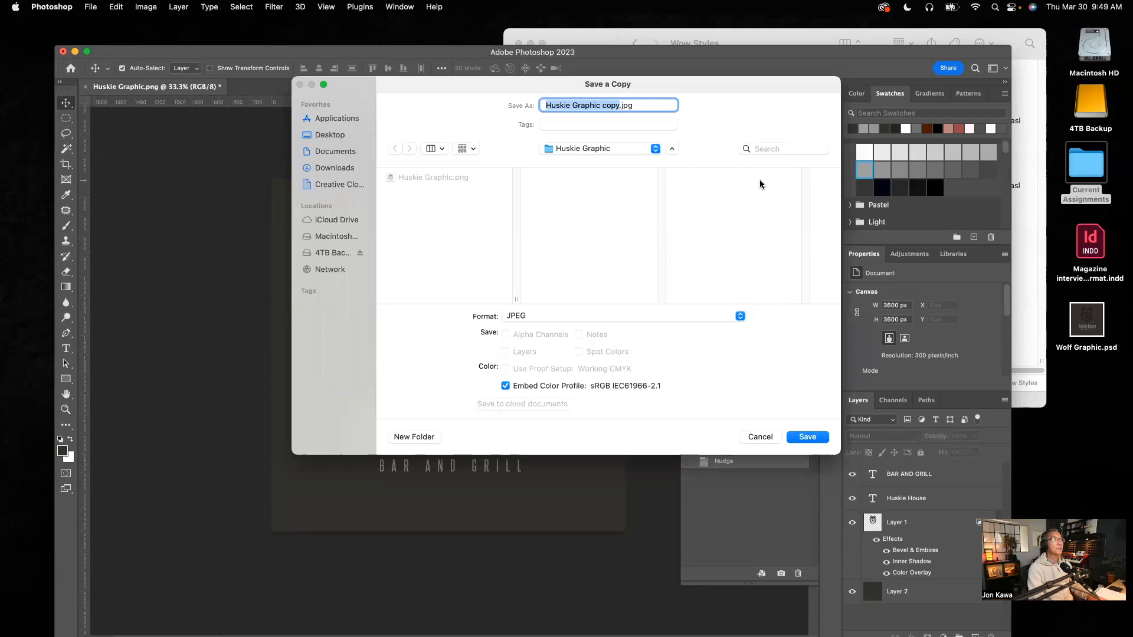
pyautogui.write('Hus')
pyautogui.write('kie')
pyautogui.write(' Art')
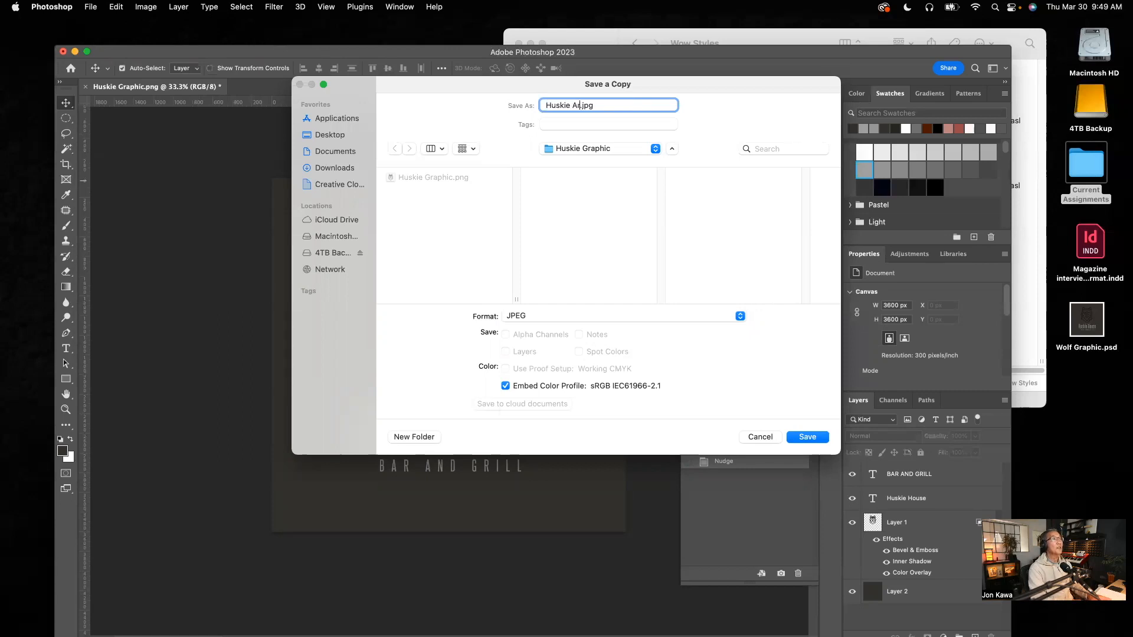
pyautogui.write(' 1')
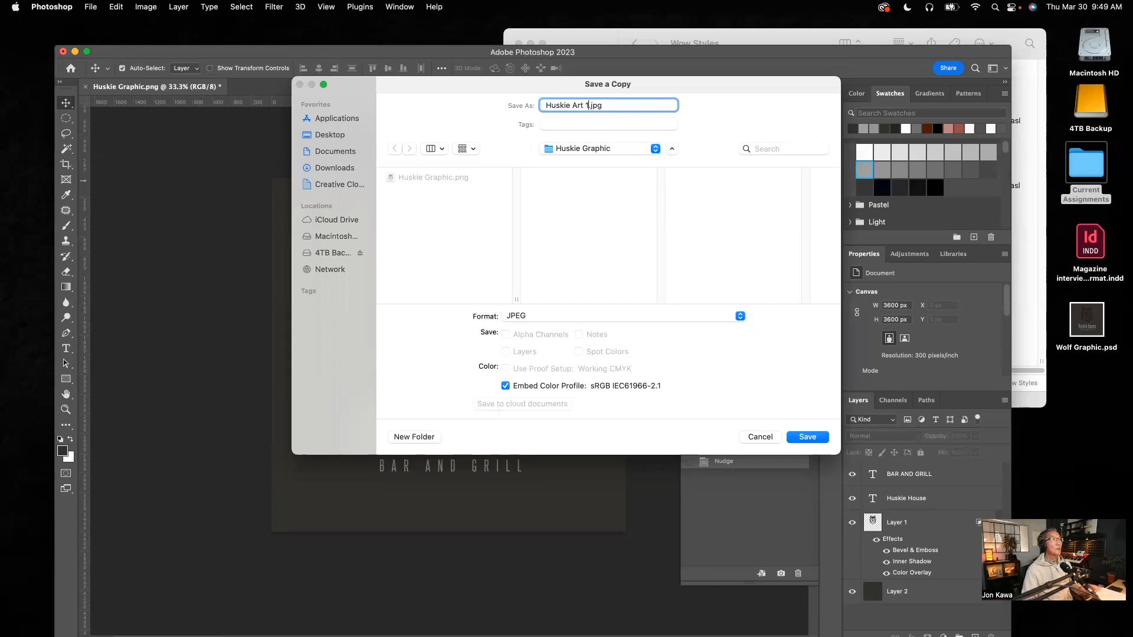
pyautogui.click(324, 131)
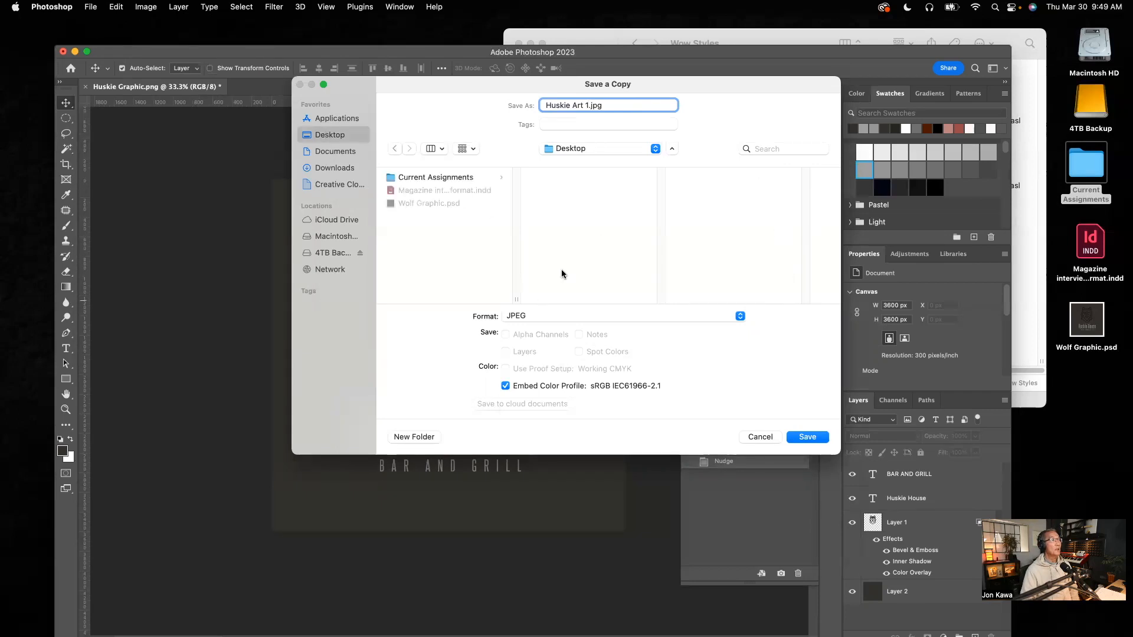
pyautogui.click(808, 437)
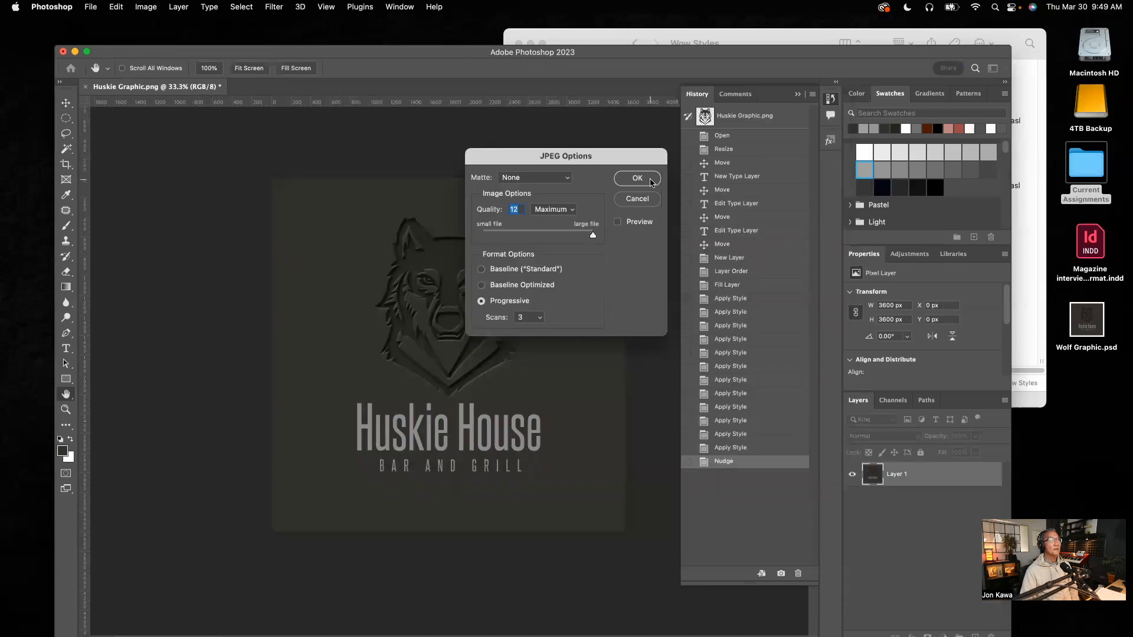
pyautogui.click(638, 178)
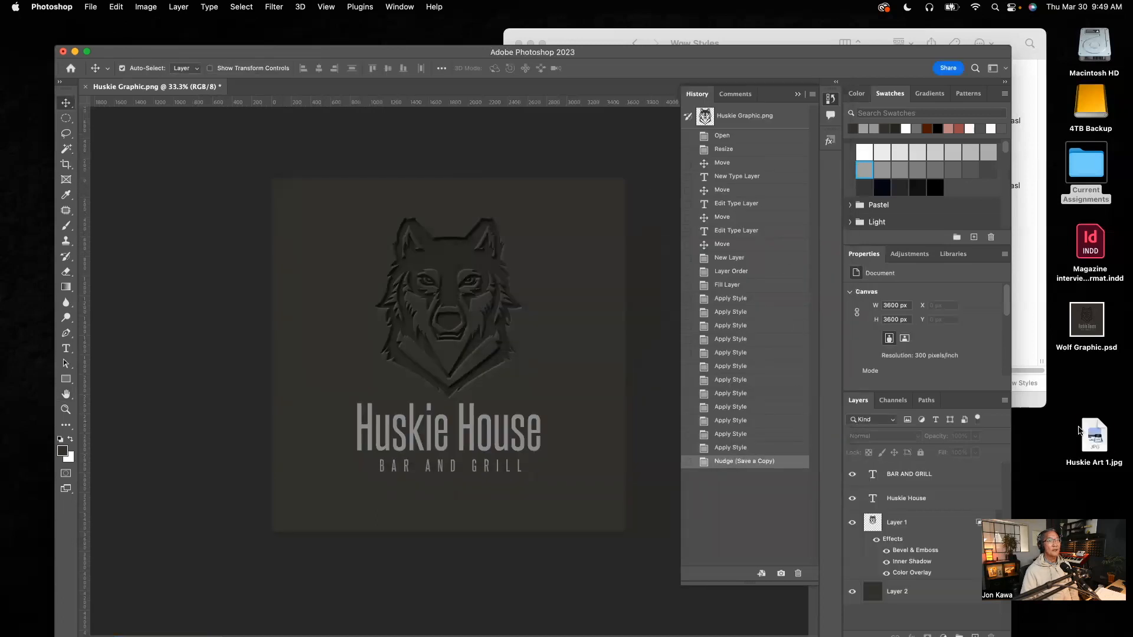
# - Switch to the Finder desktop and rearrange the Huskie Art 1.jpg and Wolf Graphic.psd icons closer together
pyautogui.click(1101, 436)
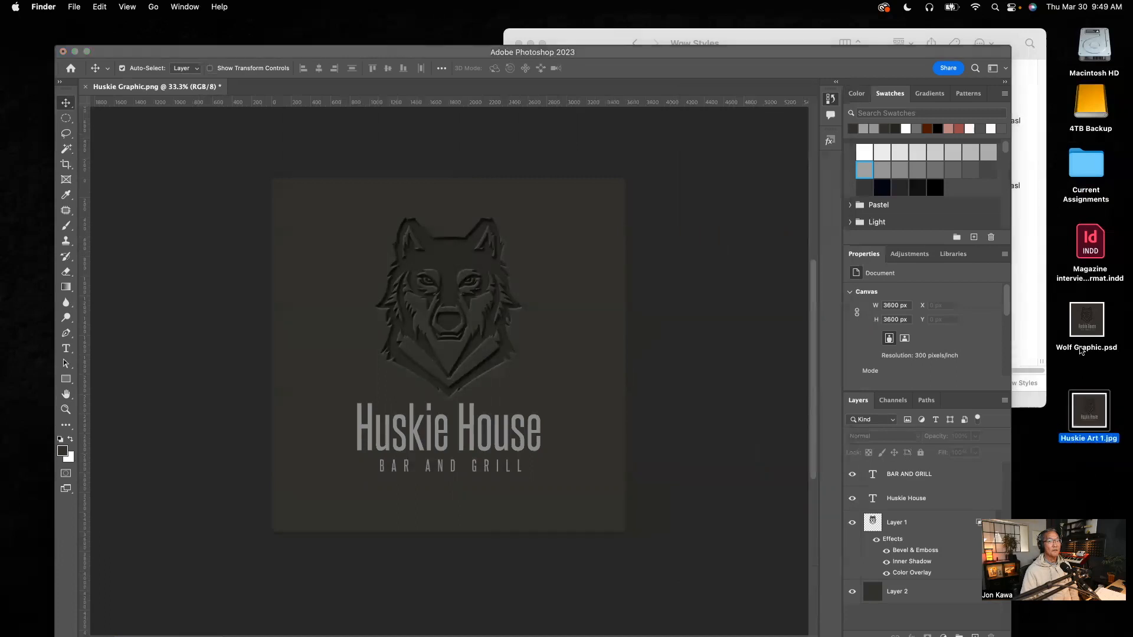
pyautogui.click(1082, 351)
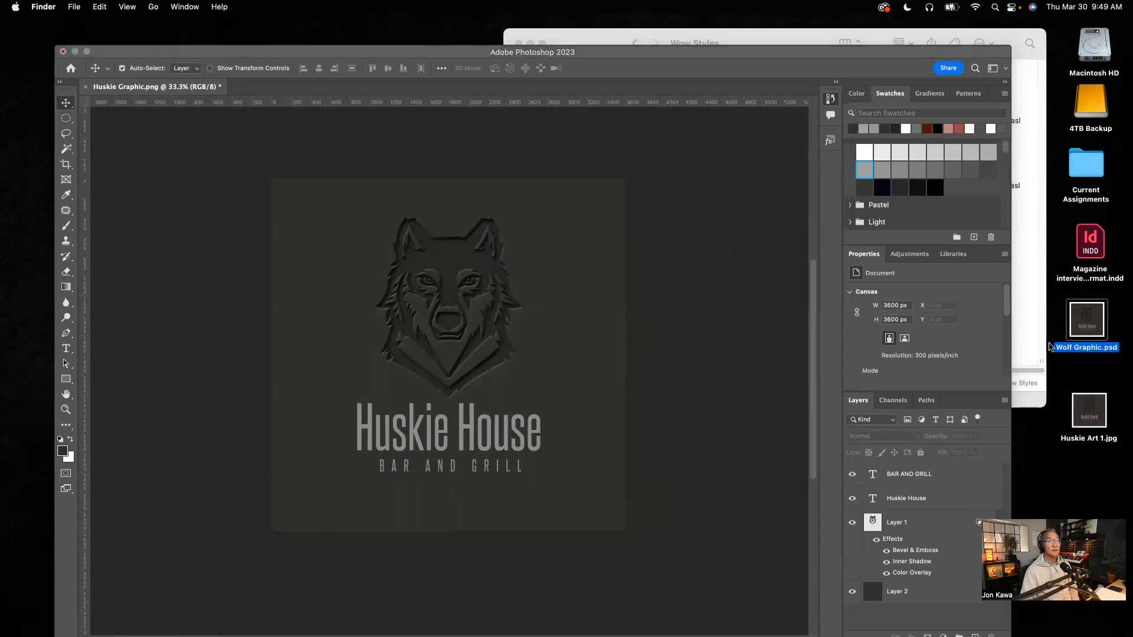
pyautogui.moveTo(1095, 320); pyautogui.dragTo(1094, 351)
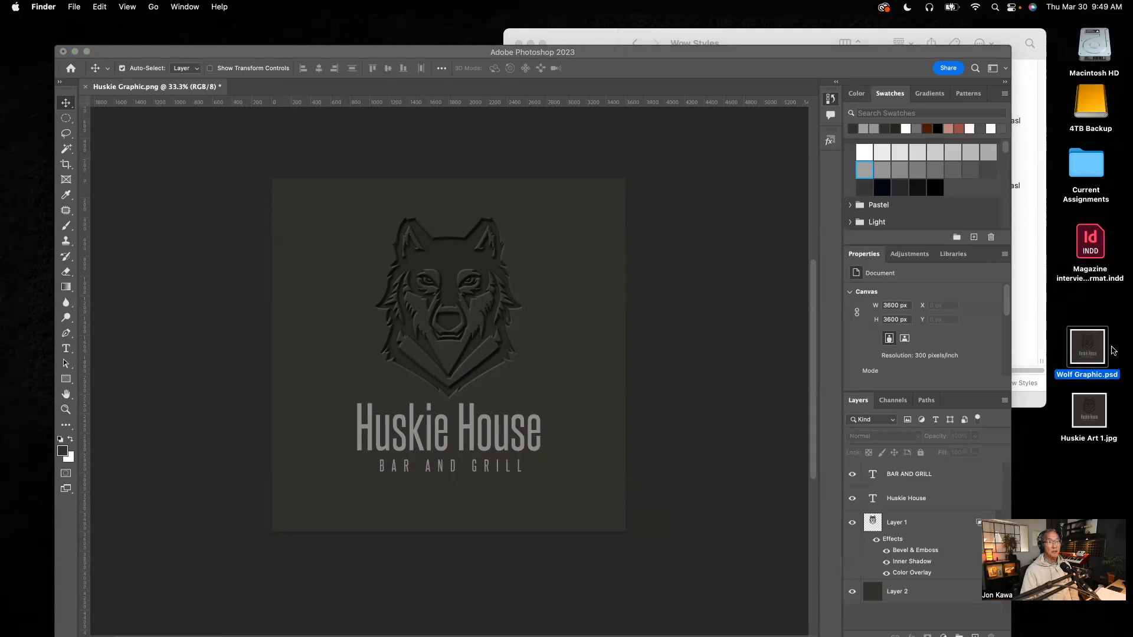
pyautogui.moveTo(1084, 346); pyautogui.dragTo(1095, 335)
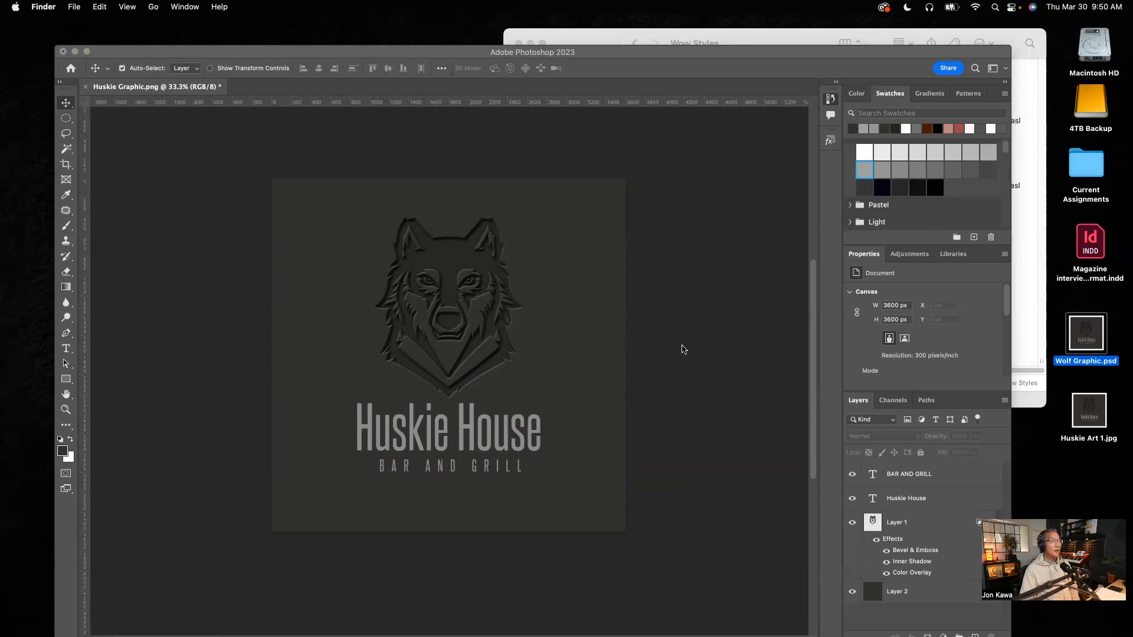
# - Switch back to Photoshop, apply the Rabbit fur style to the wolf's Layer 1 and raise its Fill to 100%
pyautogui.click(475, 315)
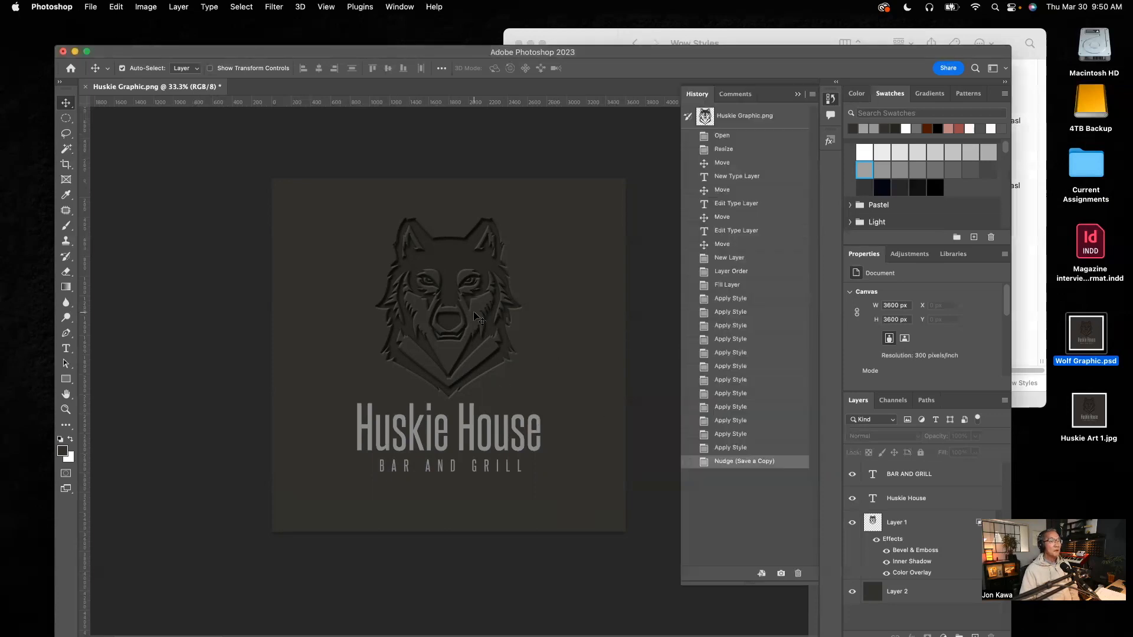
pyautogui.click(909, 523)
pyautogui.click(796, 95)
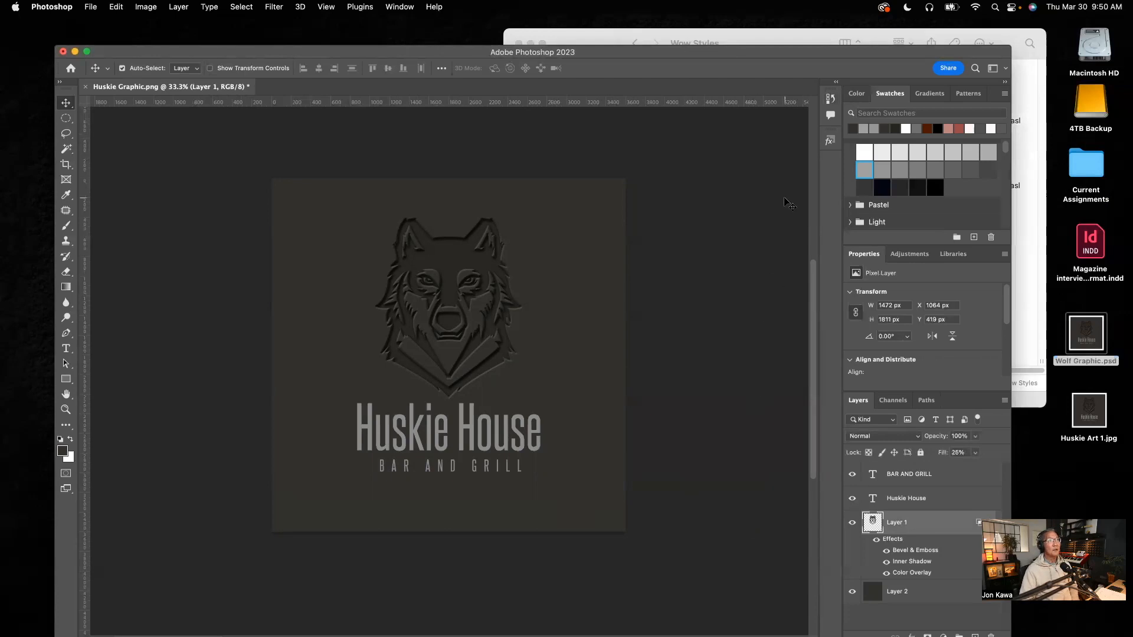
pyautogui.click(830, 142)
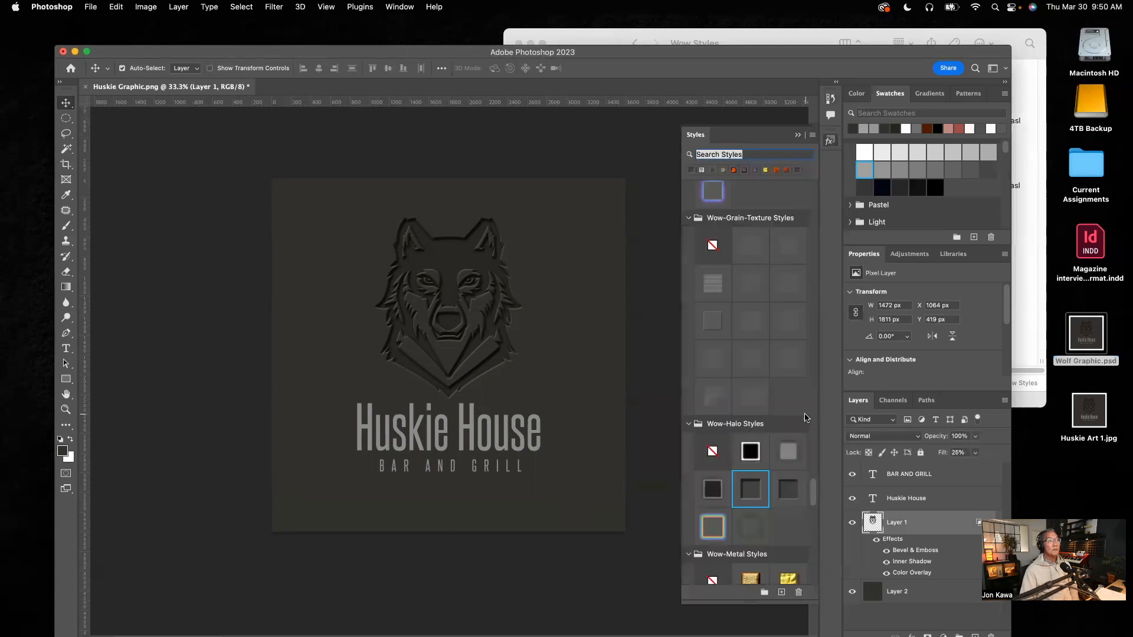
pyautogui.moveTo(815, 497); pyautogui.dragTo(818, 196)
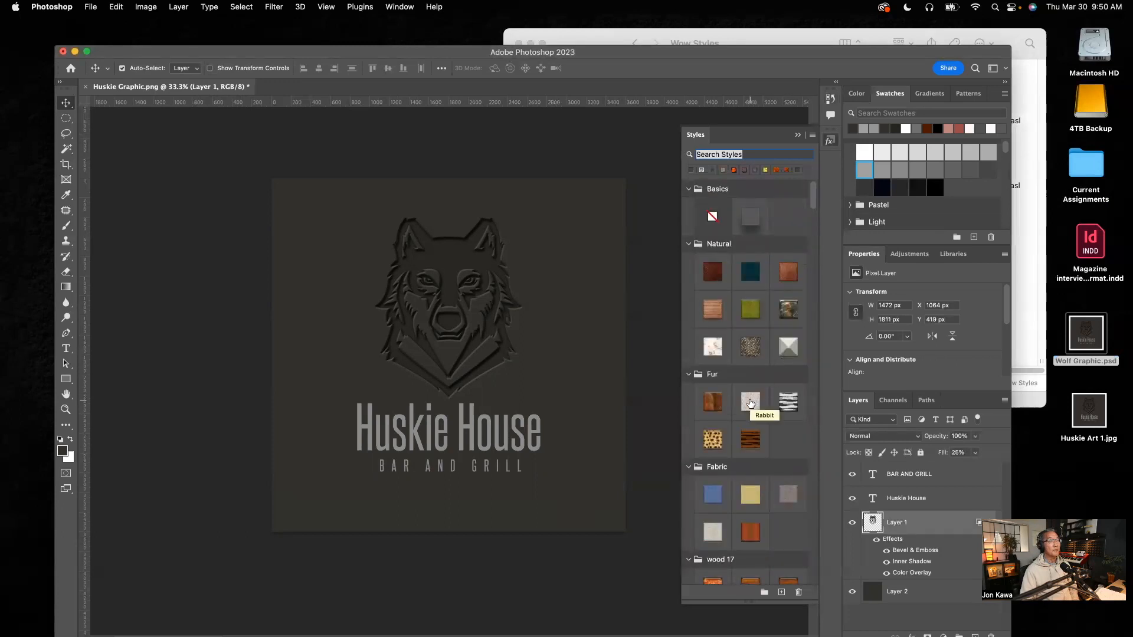
pyautogui.click(750, 402)
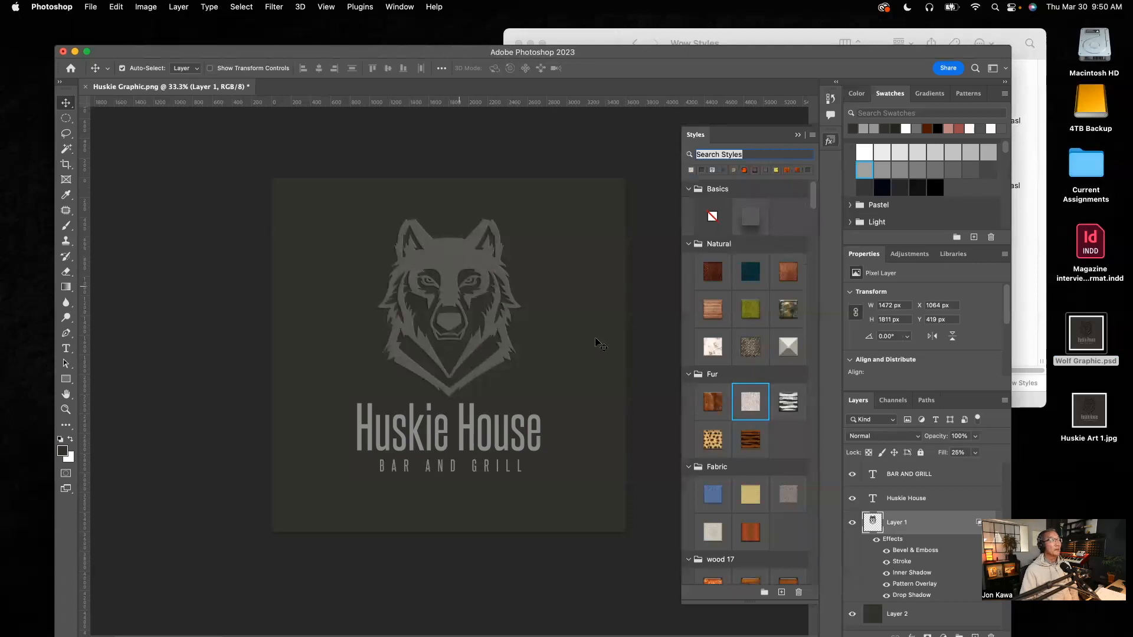
pyautogui.click(976, 454)
pyautogui.moveTo(962, 469); pyautogui.dragTo(1006, 474)
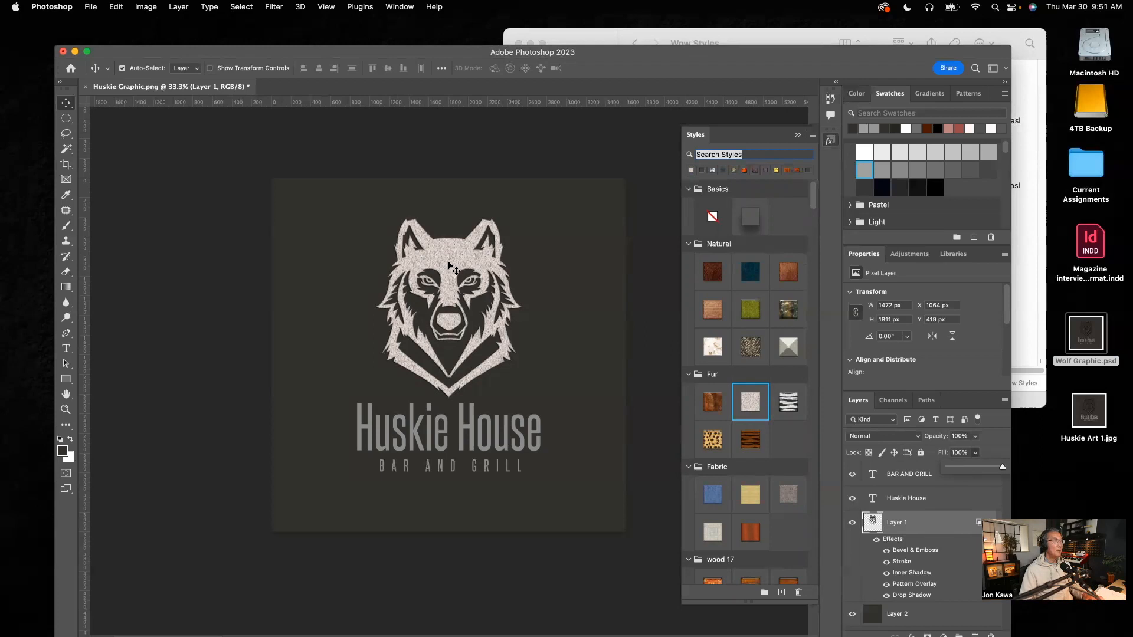
# - Apply the Rabbit fur style to the Huskie House and BAR AND GRILL text layers
pyautogui.keyDown('super'); pyautogui.click(449, 246); pyautogui.keyUp('super')
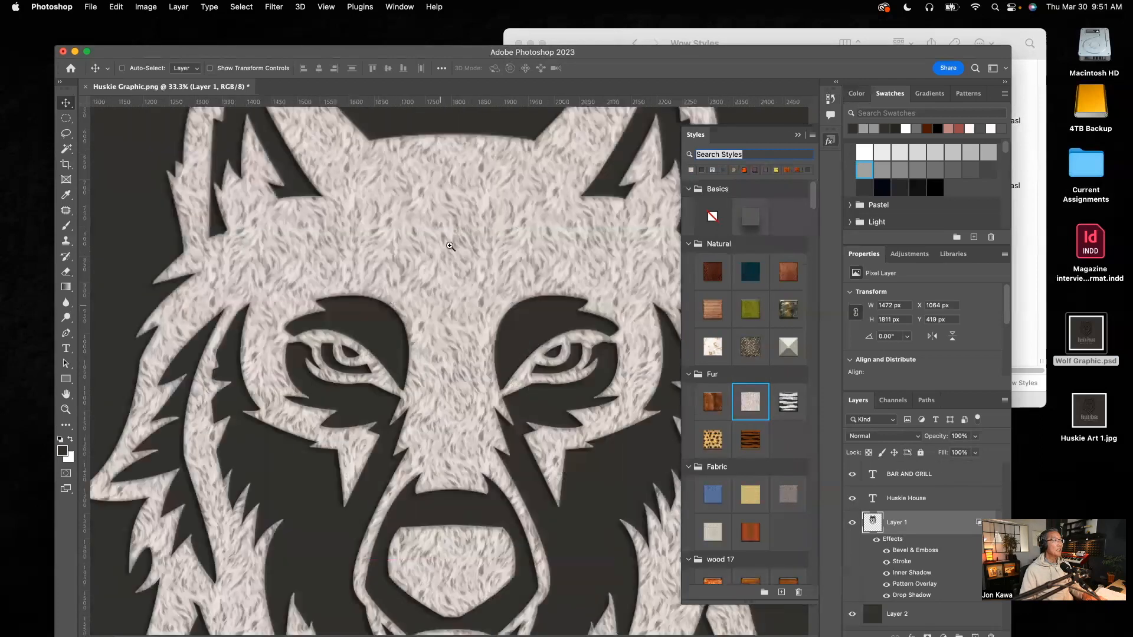
pyautogui.keyDown('super'); pyautogui.click(453, 248); pyautogui.keyUp('super')
pyautogui.keyDown('super'); pyautogui.click(487, 280); pyautogui.keyUp('super')
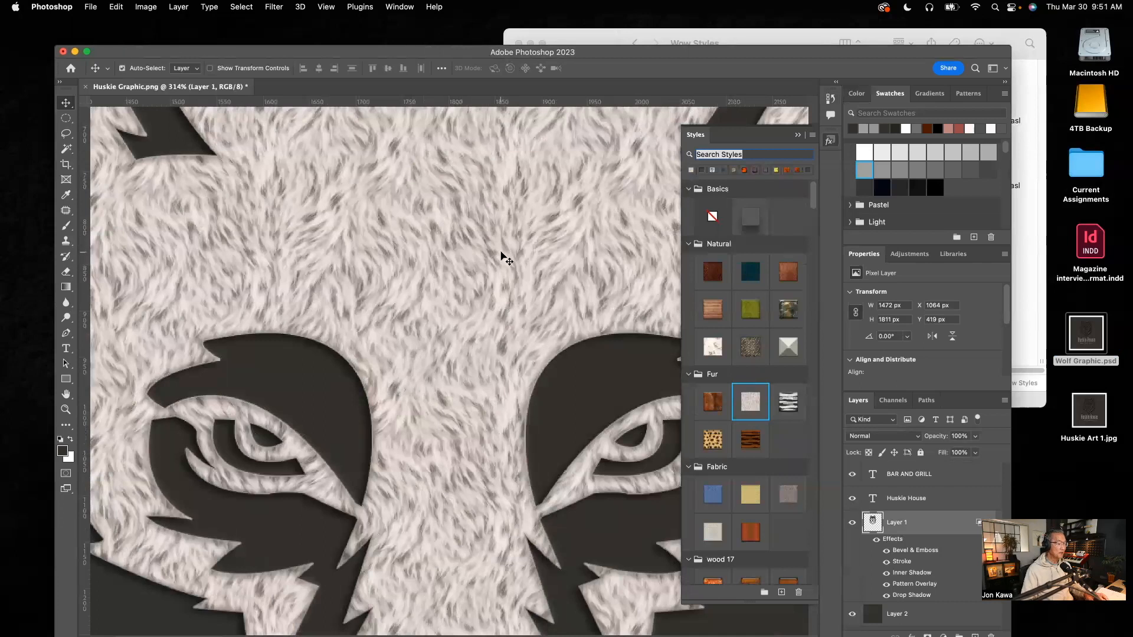
pyautogui.press('super+0')
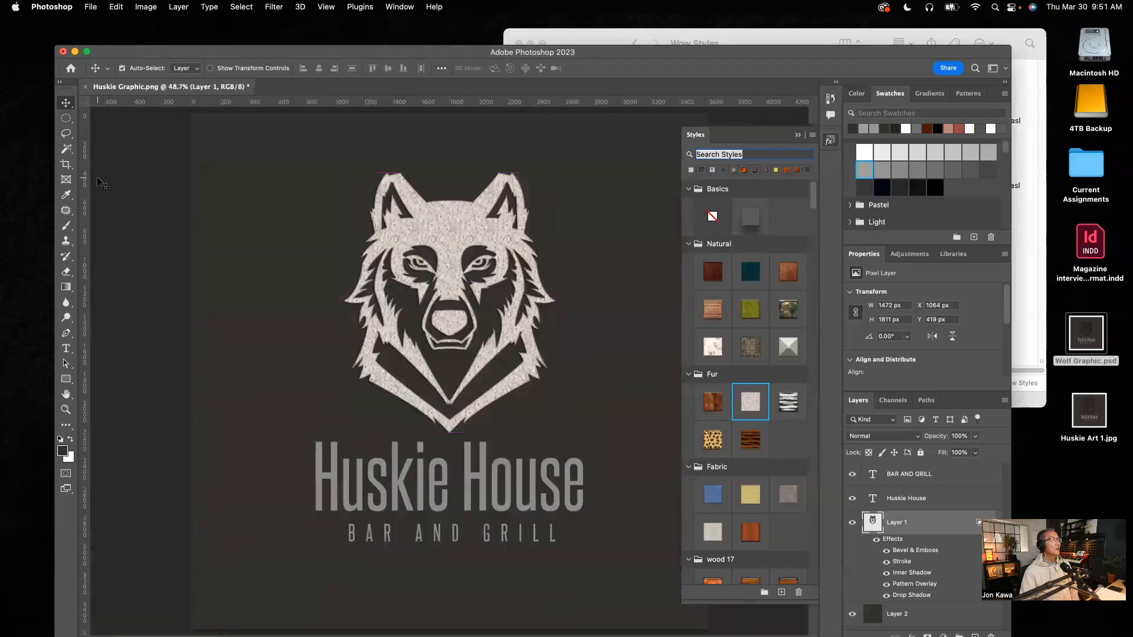
pyautogui.click(484, 479)
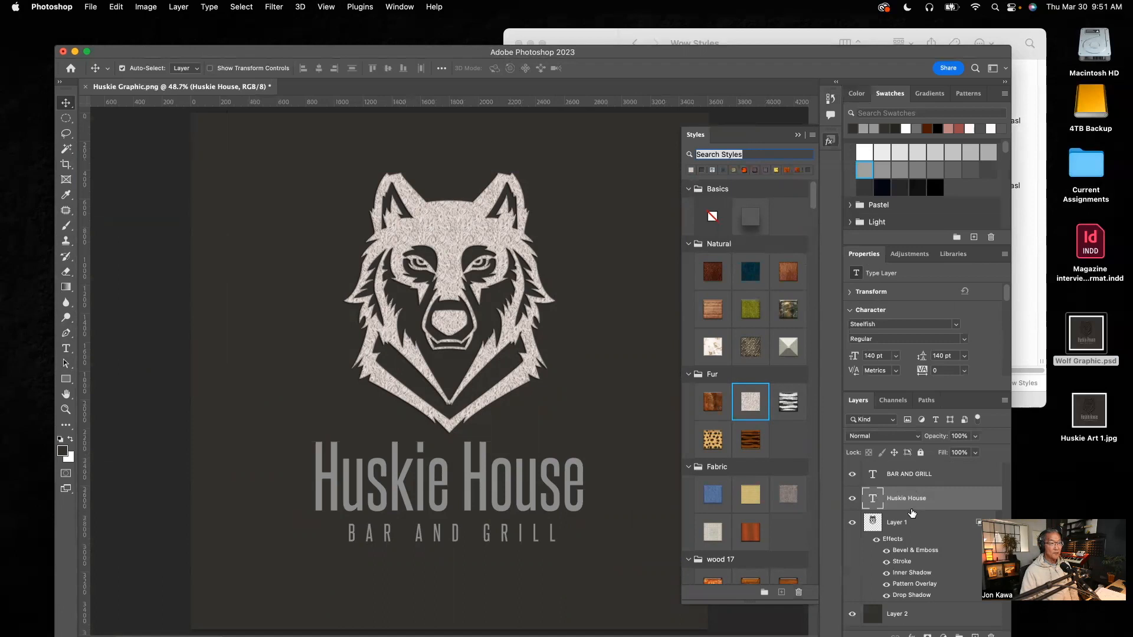
pyautogui.click(750, 404)
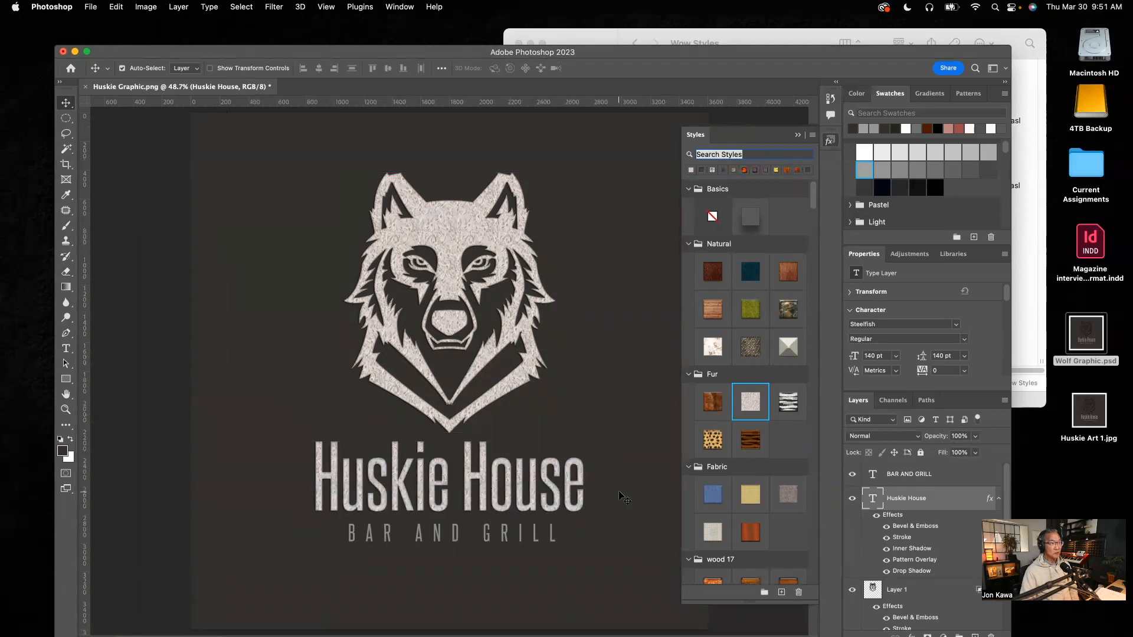
pyautogui.click(485, 534)
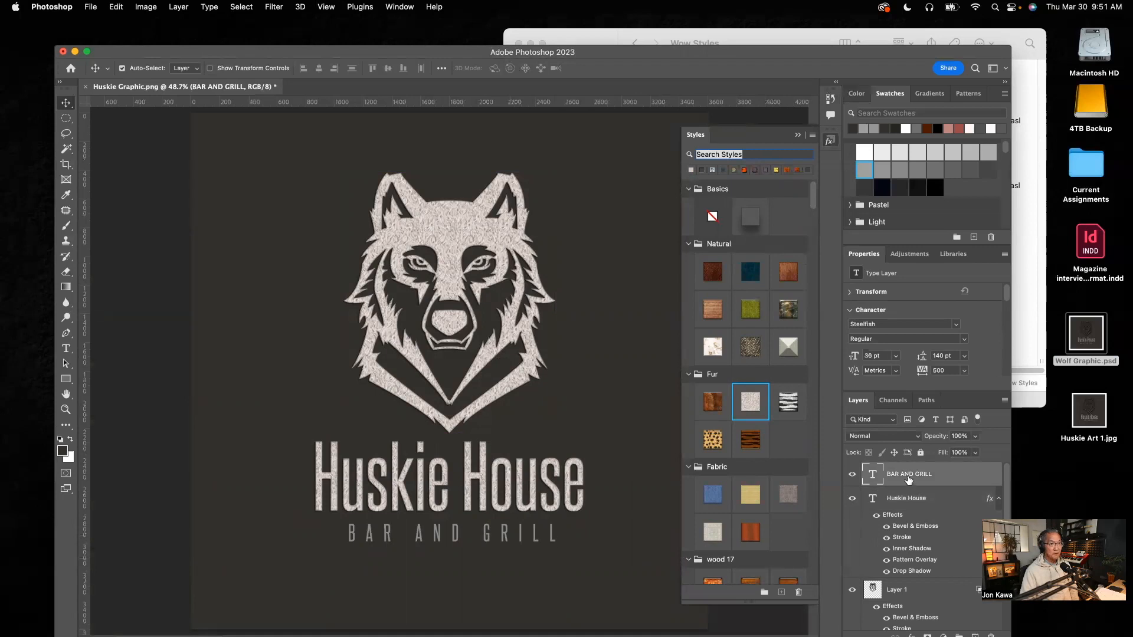
pyautogui.click(747, 406)
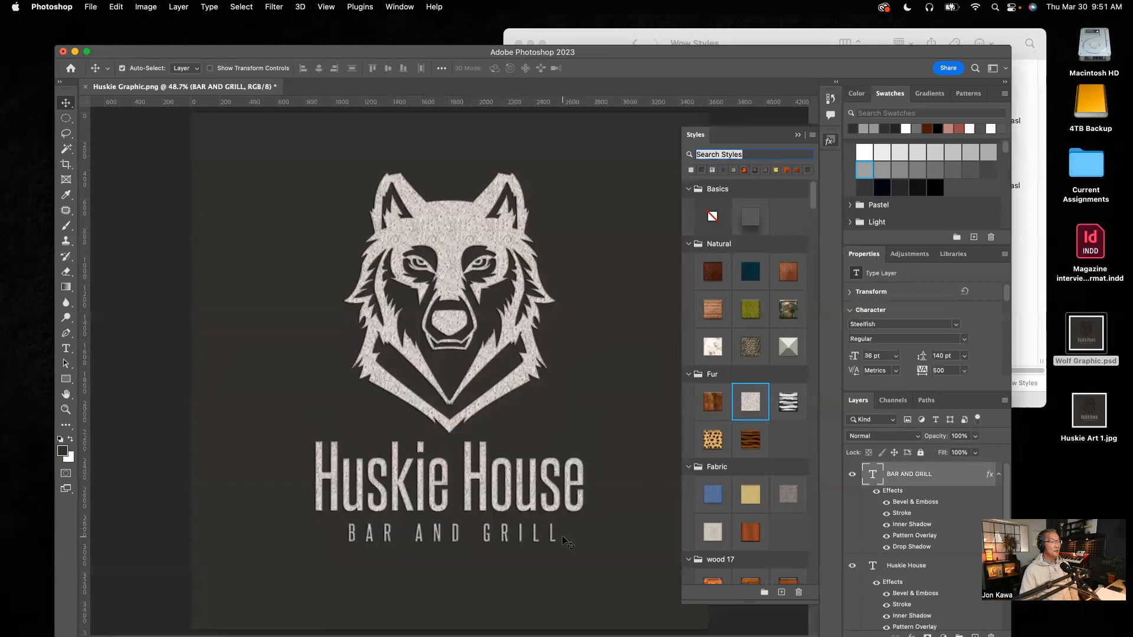
pyautogui.click(798, 135)
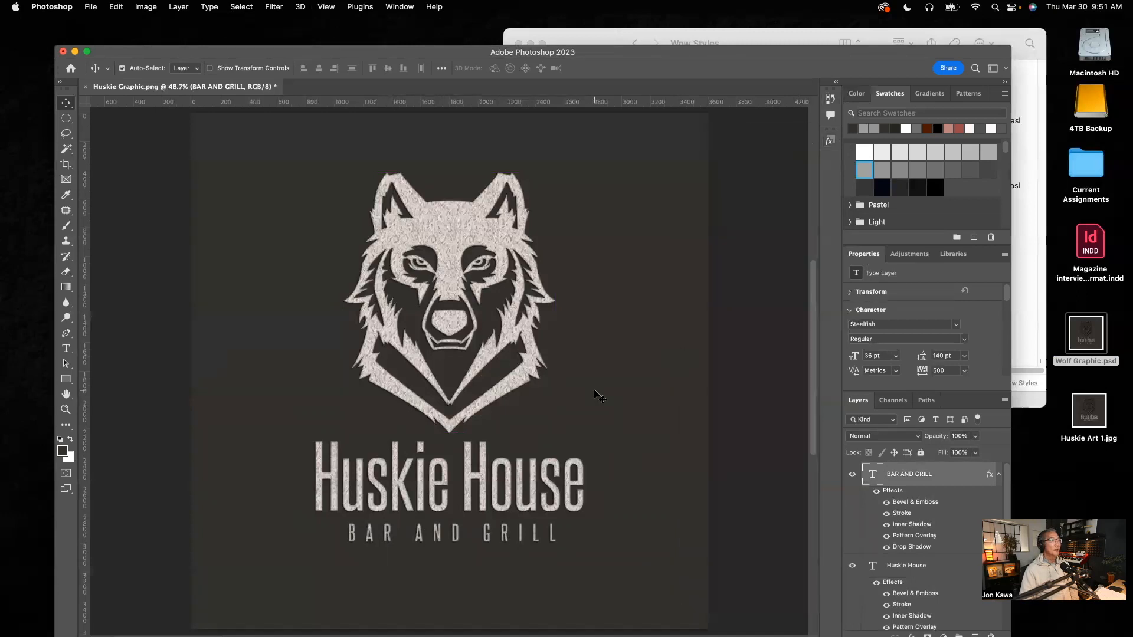
# - Save a copy of the fur-styled sign graphic to the Desktop as a JPEG named Huskie Art 2, with maximum quality 12
pyautogui.keyDown('alt'); pyautogui.click(478, 385); pyautogui.keyUp('alt')
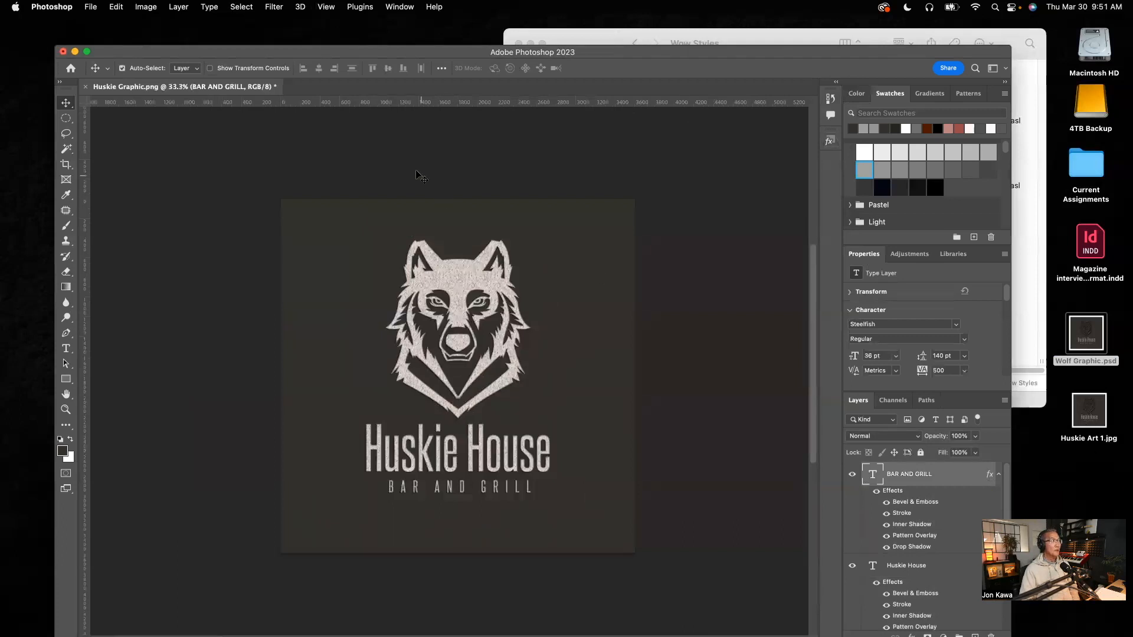
pyautogui.click(91, 8)
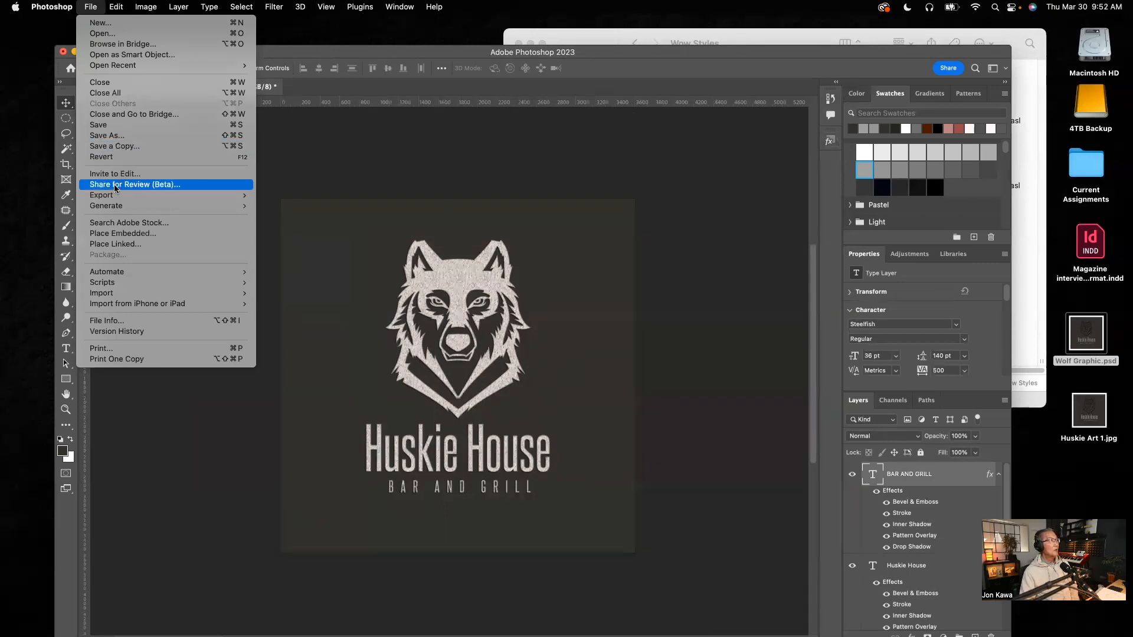
pyautogui.click(110, 147)
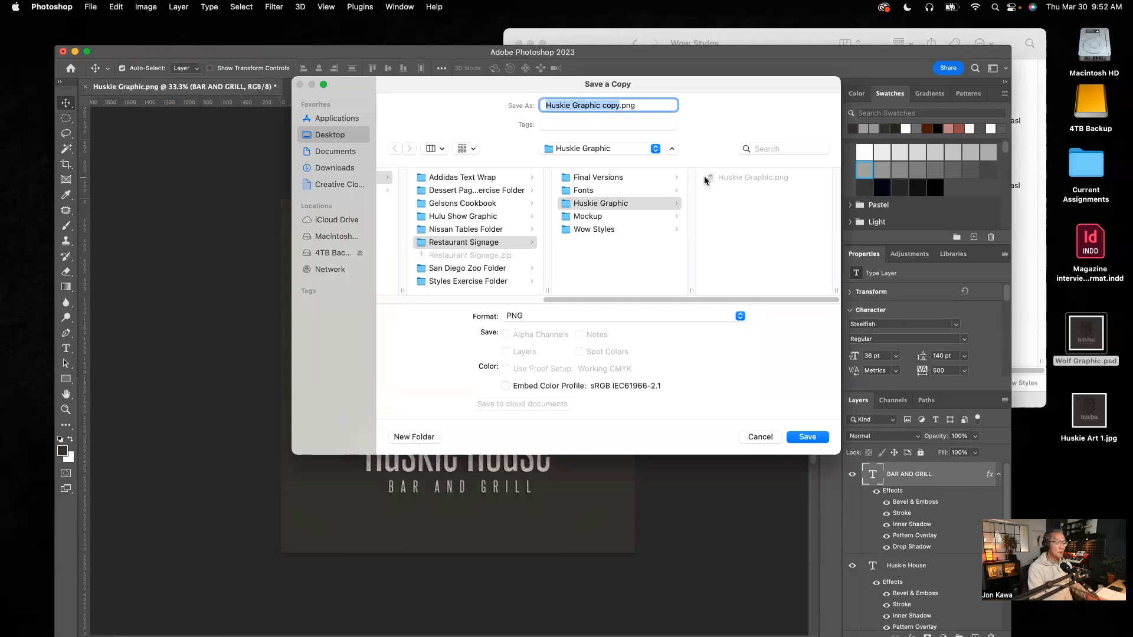
pyautogui.write('Hus')
pyautogui.write('kie Art')
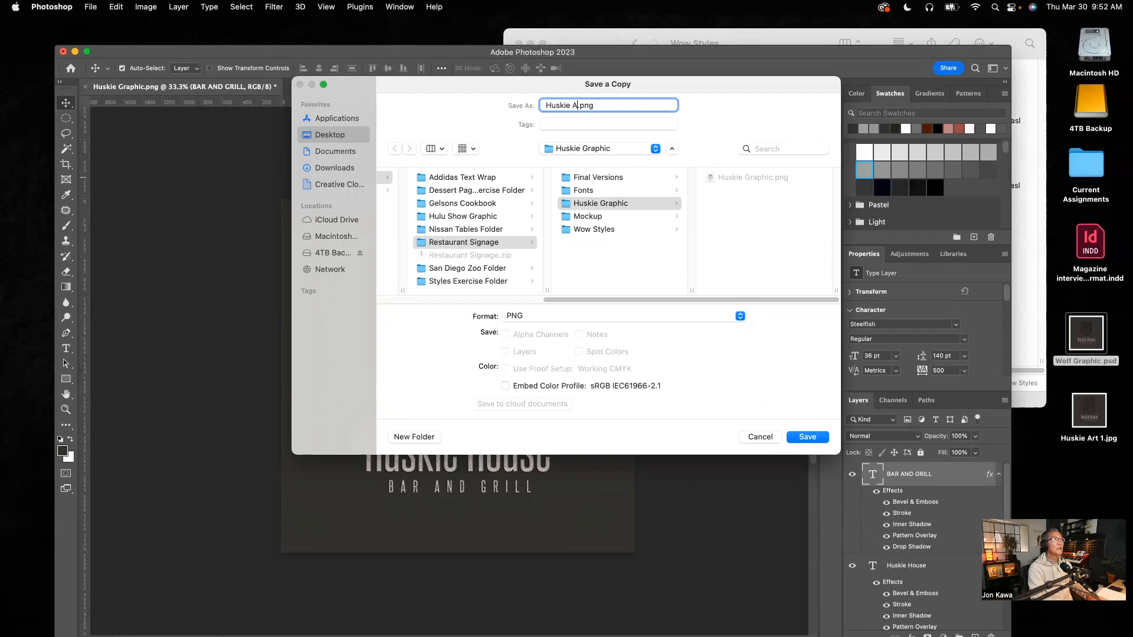
pyautogui.write(' 2')
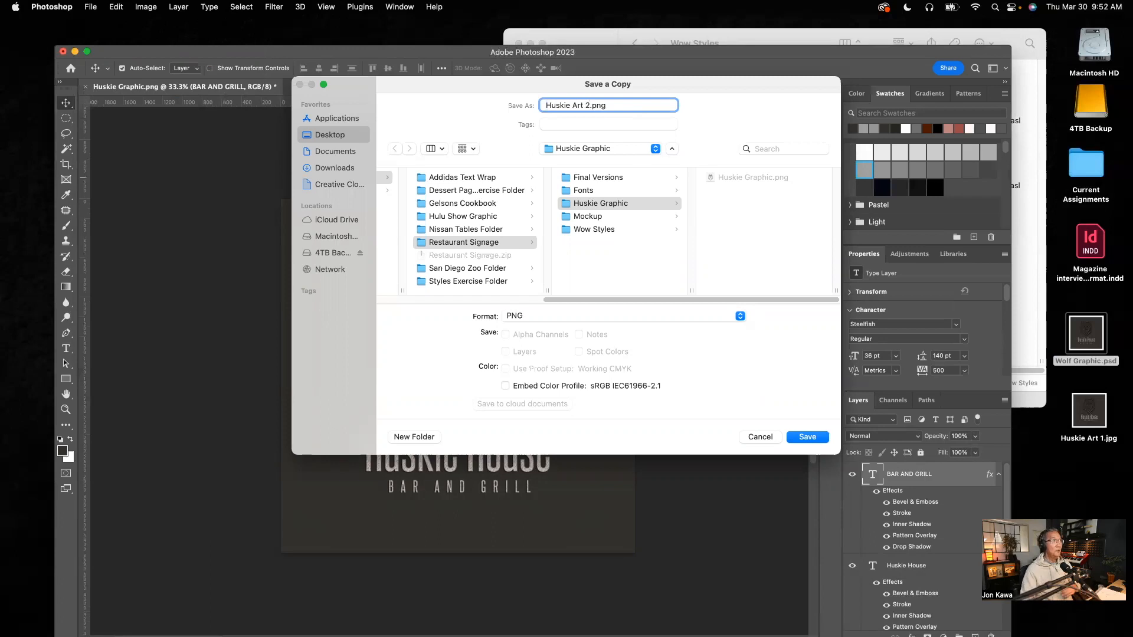
pyautogui.click(565, 317)
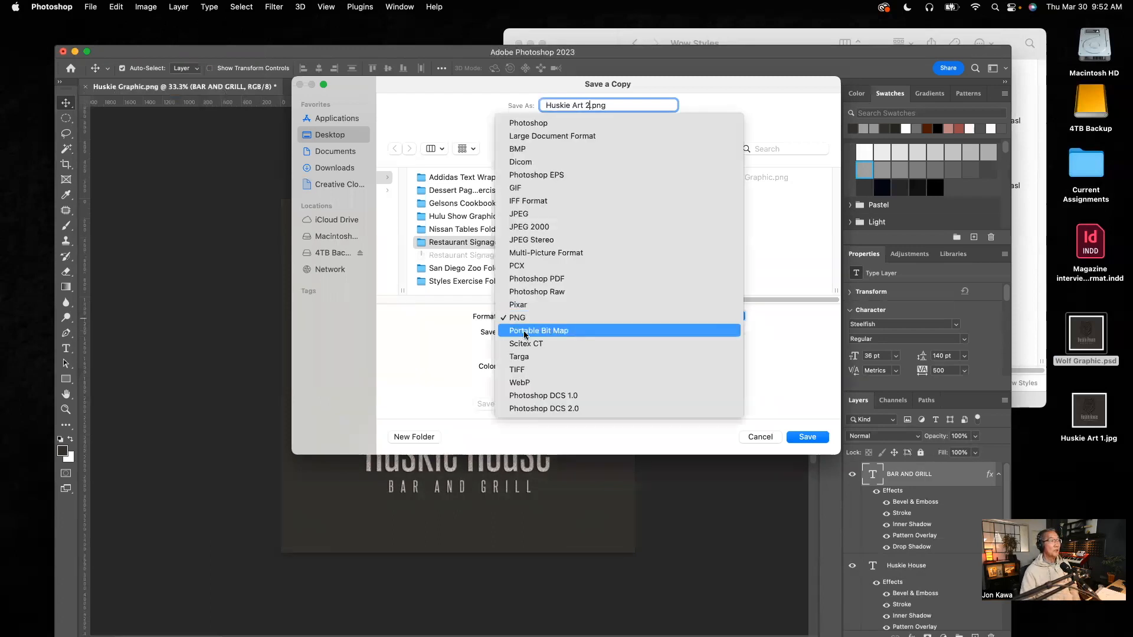
pyautogui.click(520, 214)
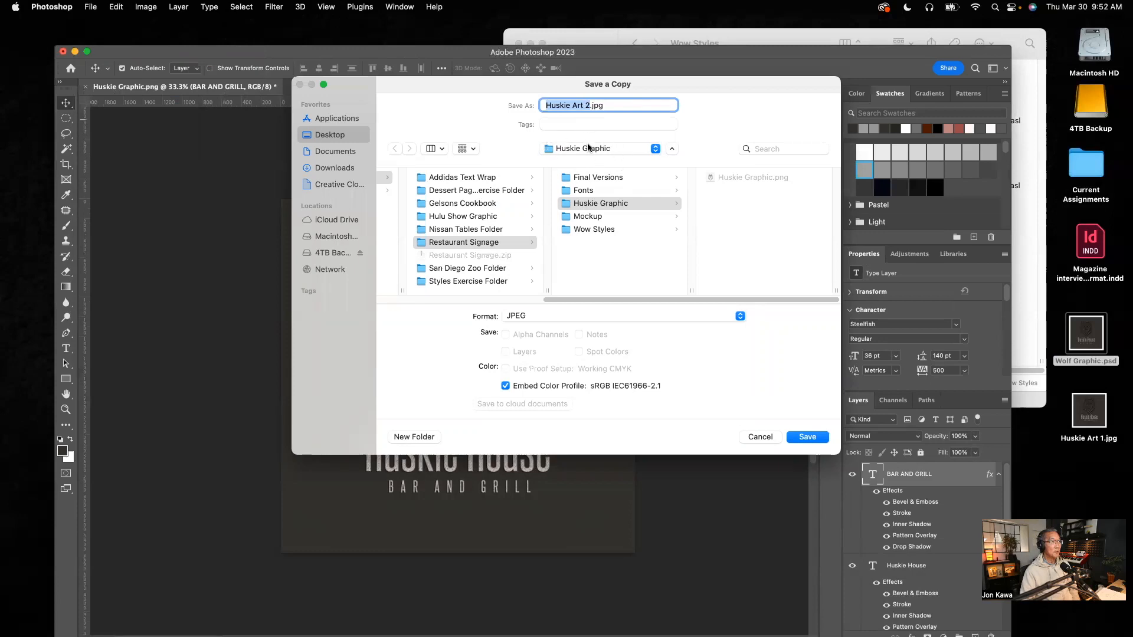
pyautogui.click(345, 135)
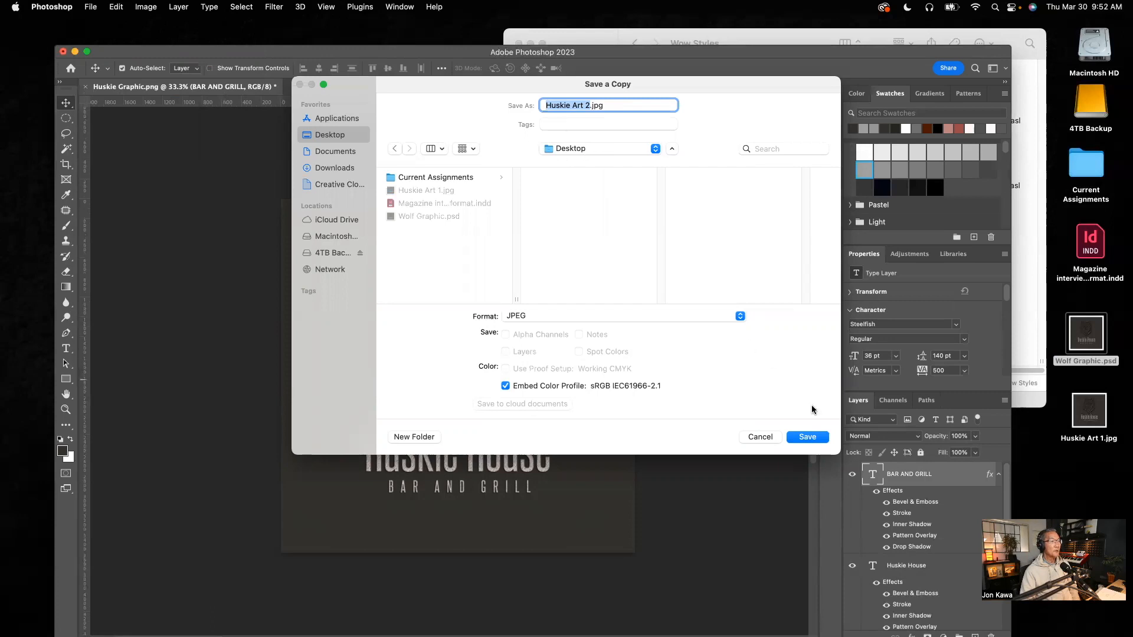
pyautogui.click(808, 437)
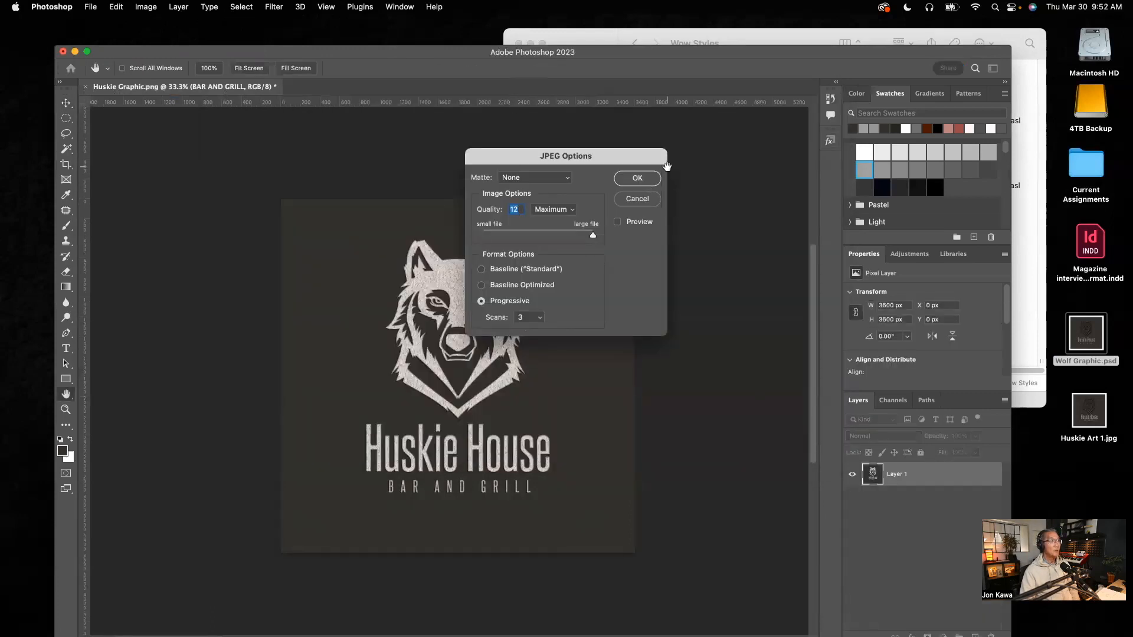
pyautogui.click(643, 177)
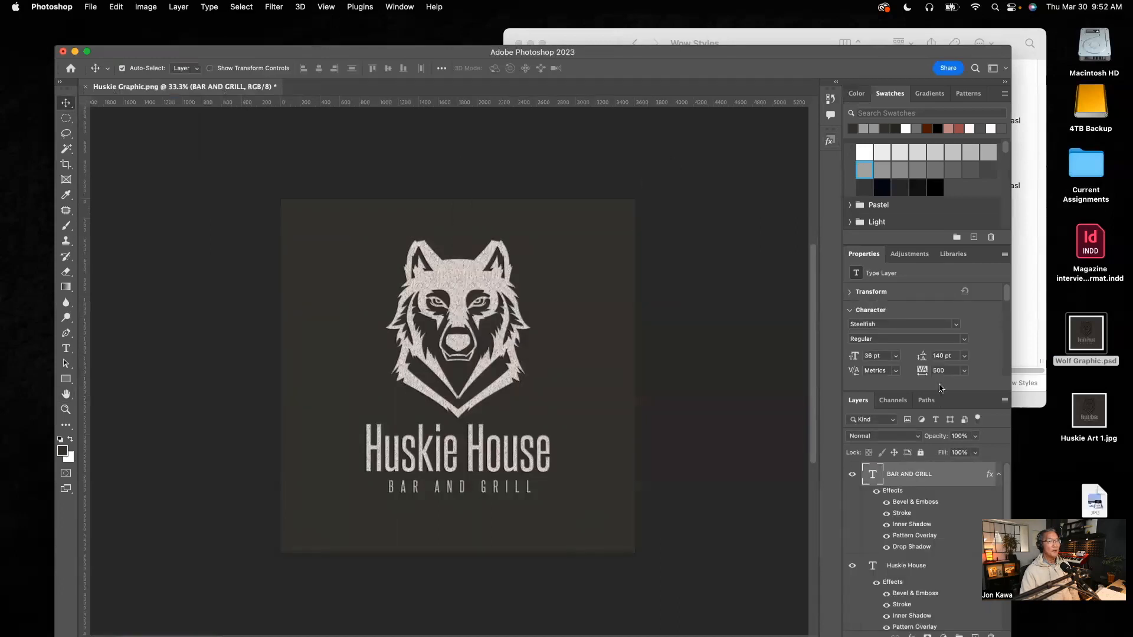
# - Arrange Huskie Art 2.jpg beneath Huskie Art 1.jpg on the Finder desktop and shift the Photoshop window slightly up
pyautogui.moveTo(1095, 500); pyautogui.dragTo(1093, 471)
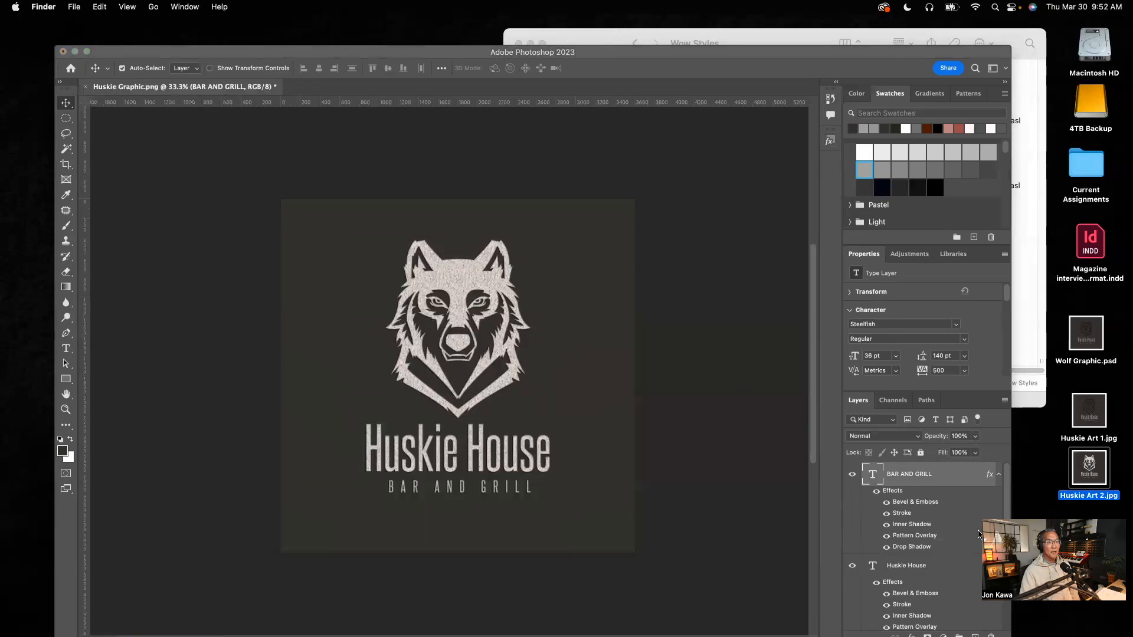
pyautogui.moveTo(1097, 413); pyautogui.dragTo(1094, 395)
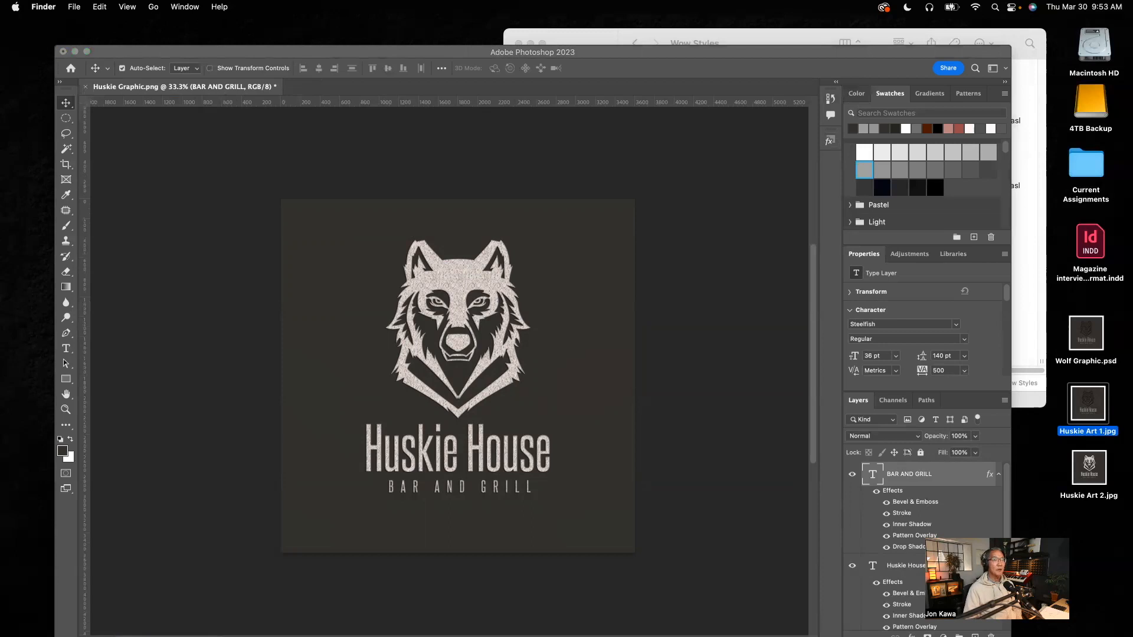
pyautogui.moveTo(468, 53)
pyautogui.mouseDown()
pyautogui.moveTo(481, 27)
pyautogui.moveTo(473, 35)
pyautogui.mouseUp()
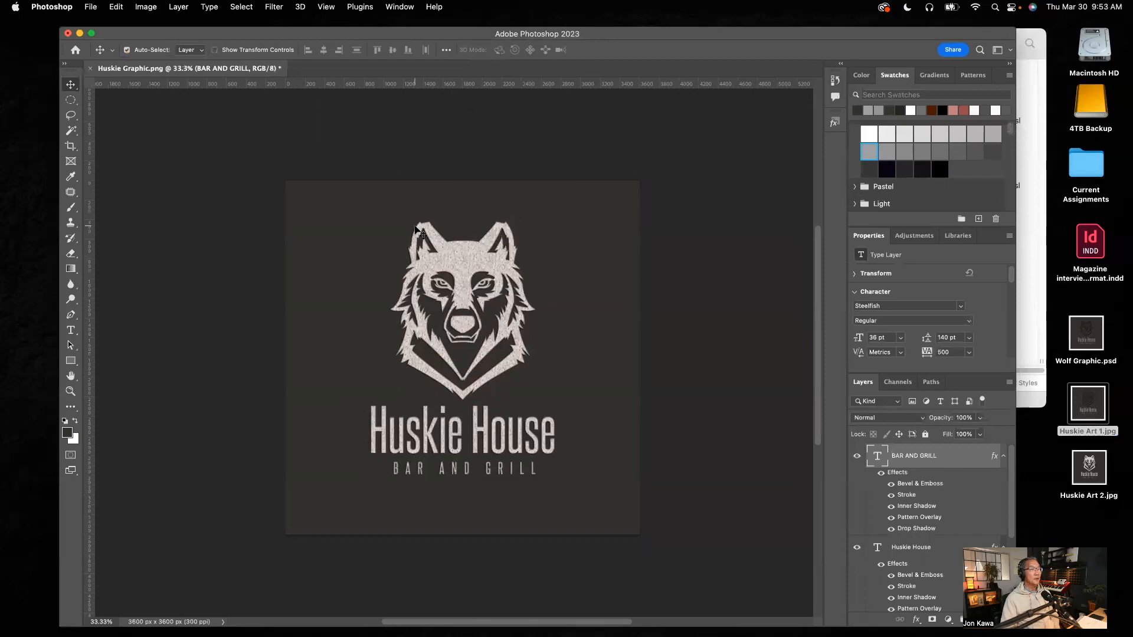
# - Switch to the Finder window and open 81698.psd from the Restaurant Signage project's Mockup folder in Photoshop
pyautogui.click(1026, 166)
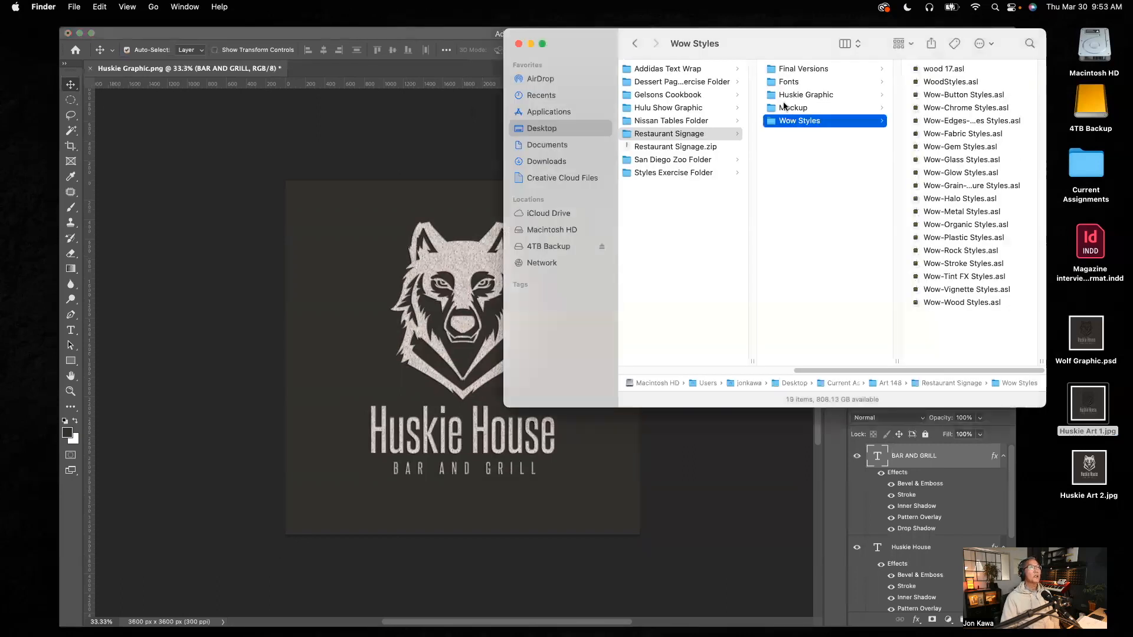
pyautogui.click(786, 110)
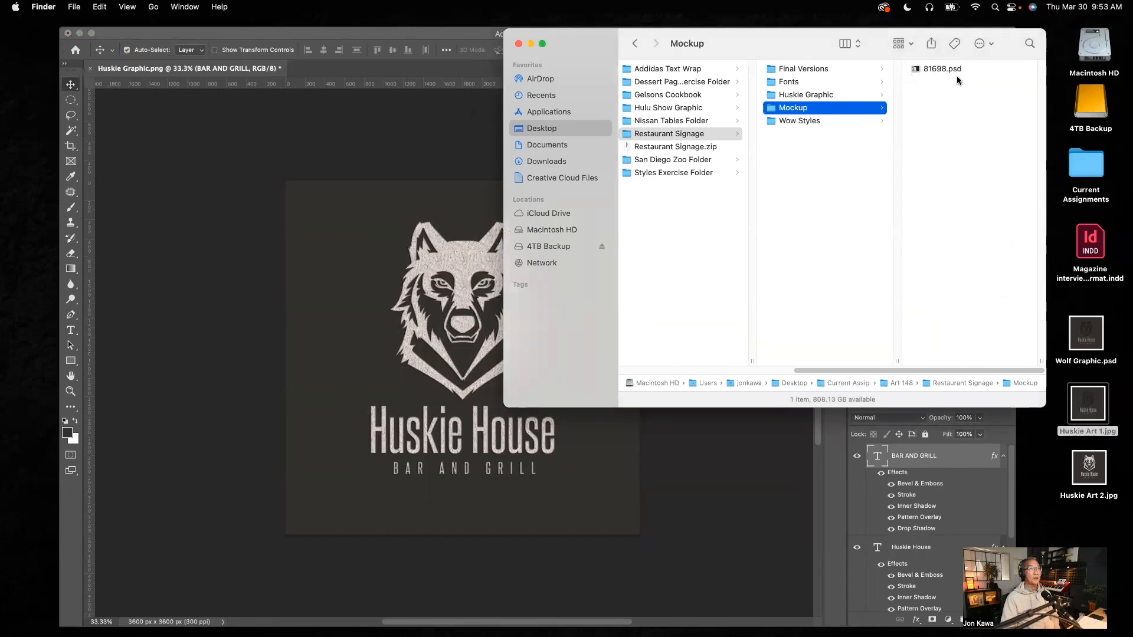
pyautogui.doubleClick(917, 70)
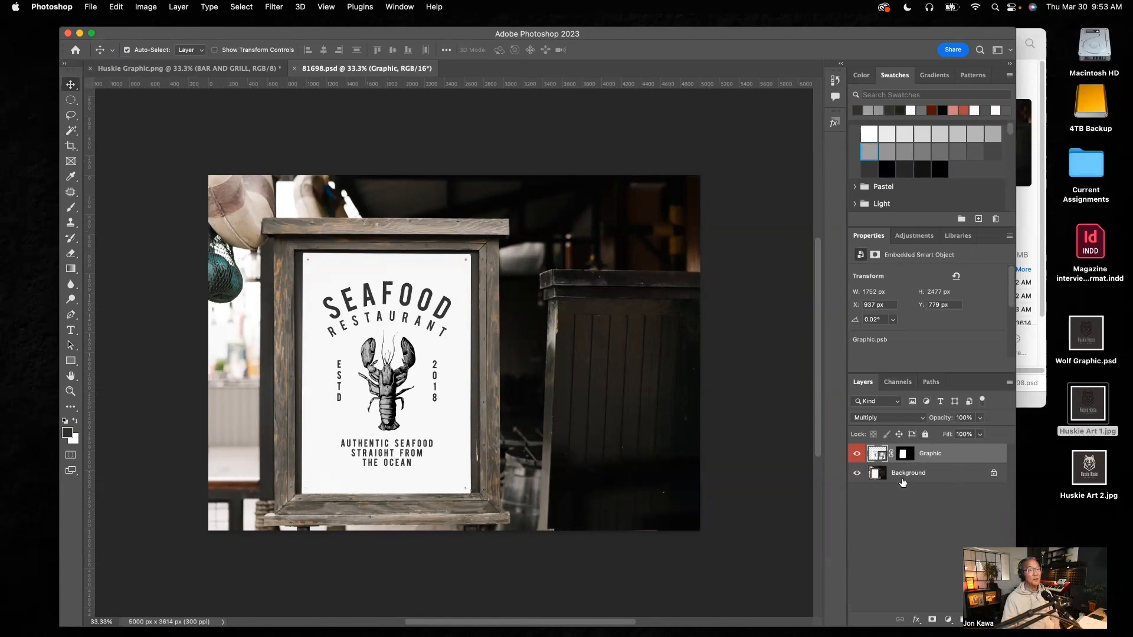
# - Examine the mockup's structure by hiding and reshowing the Background layer and the Graphic smart object layer
pyautogui.click(858, 475)
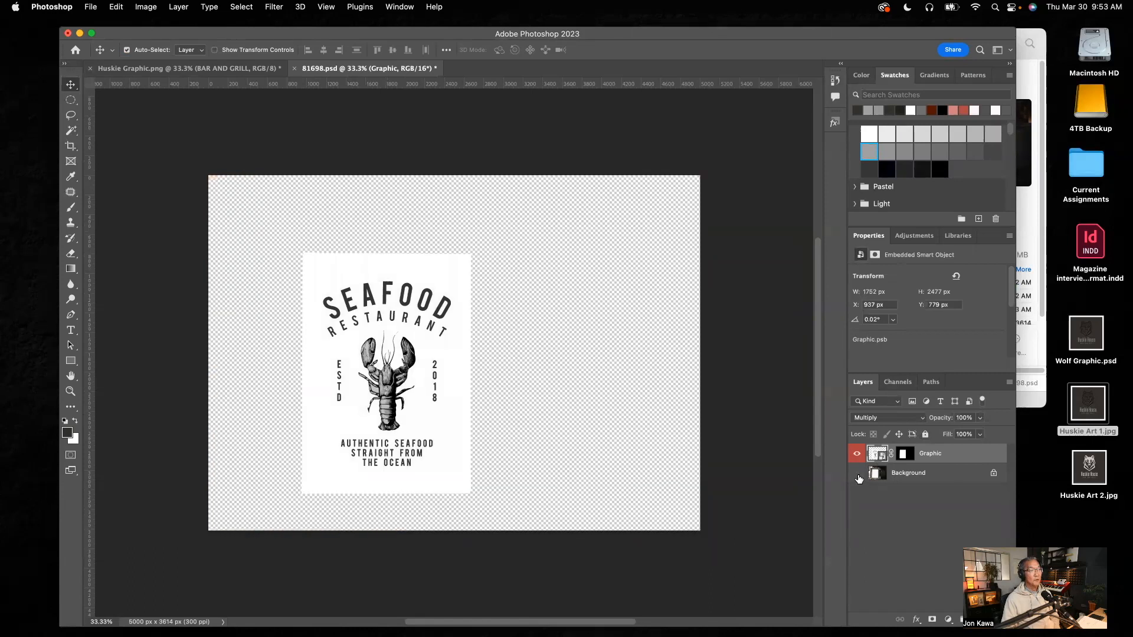
pyautogui.click(858, 475)
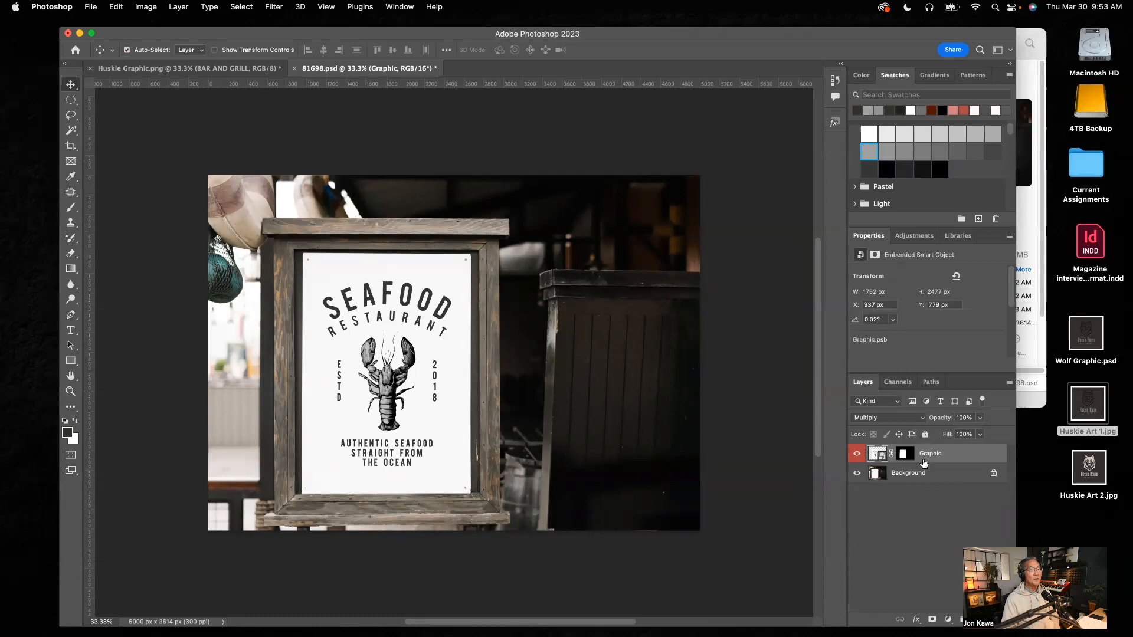
pyautogui.click(858, 454)
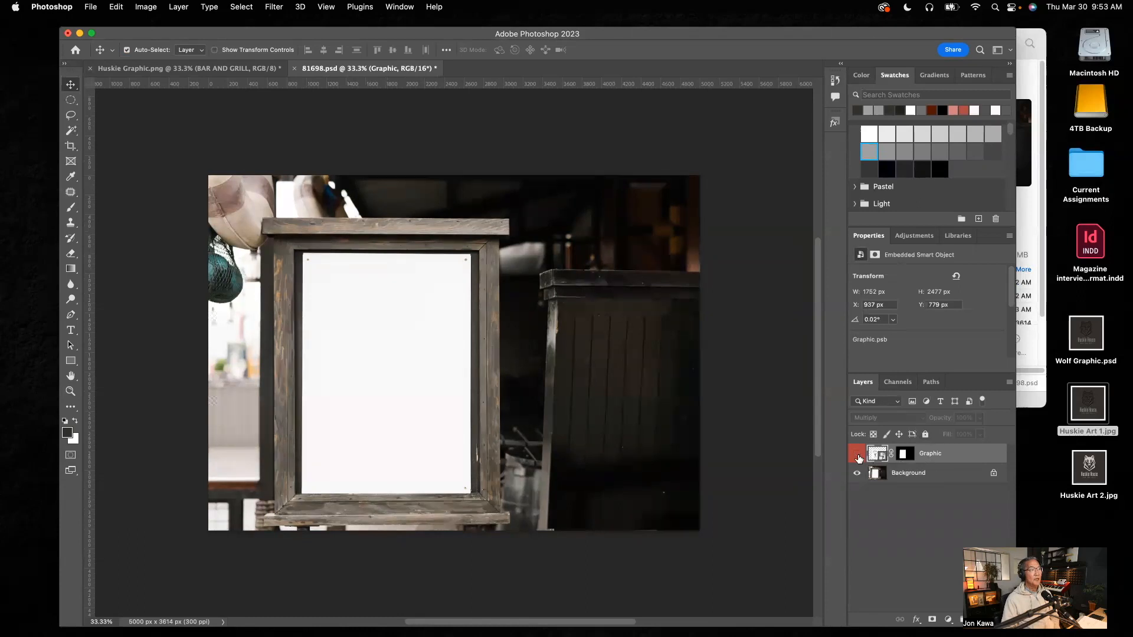
pyautogui.click(857, 455)
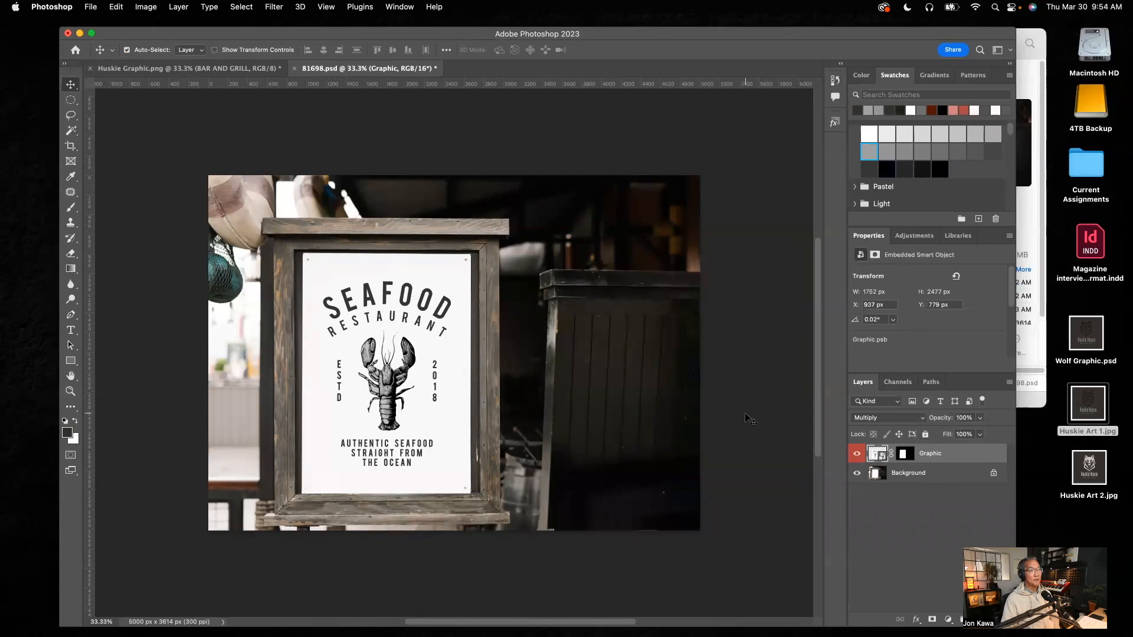
pyautogui.click(856, 454)
pyautogui.click(857, 455)
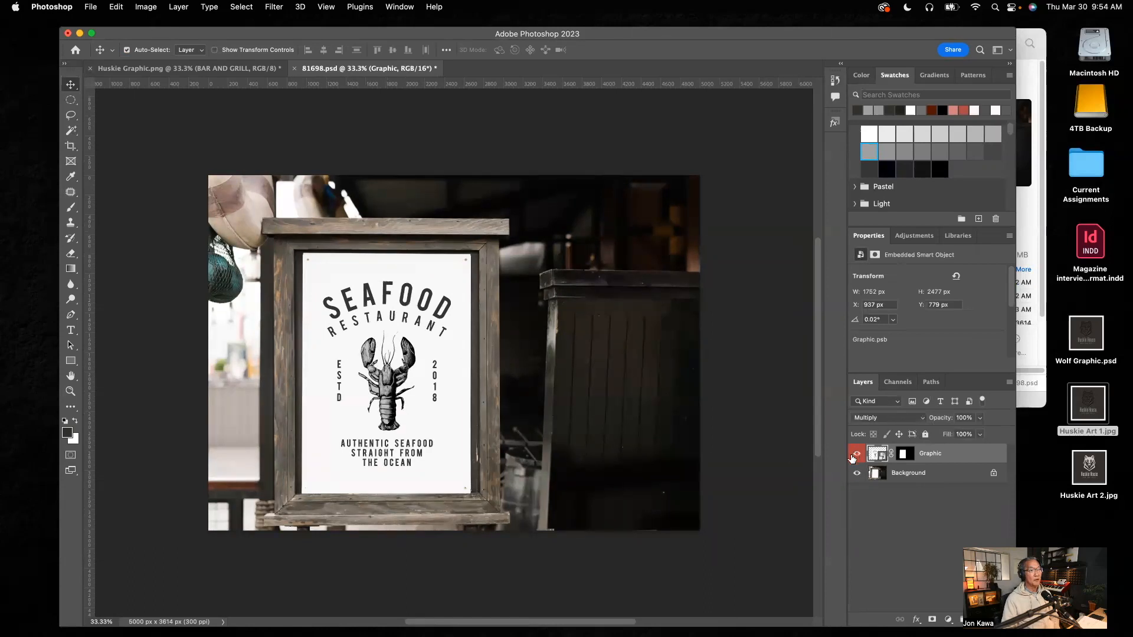
# - Open the Graphic smart object's contents, place Huskie Art 1.jpg from the desktop, and hide the original Graphic layer
pyautogui.doubleClick(882, 456)
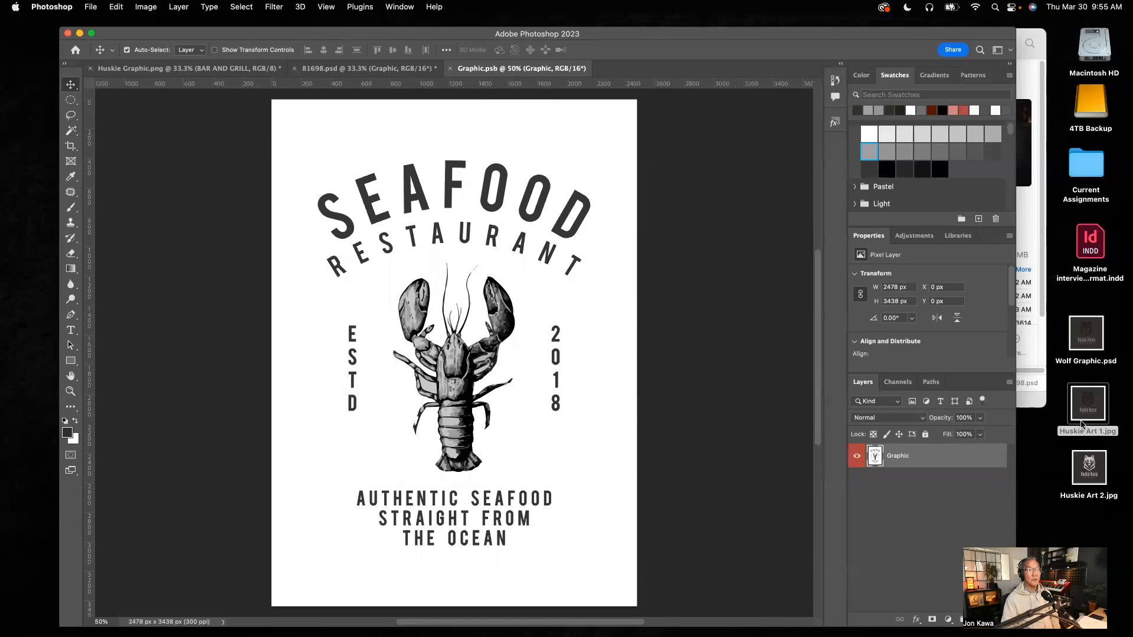
pyautogui.moveTo(1089, 410); pyautogui.dragTo(374, 250)
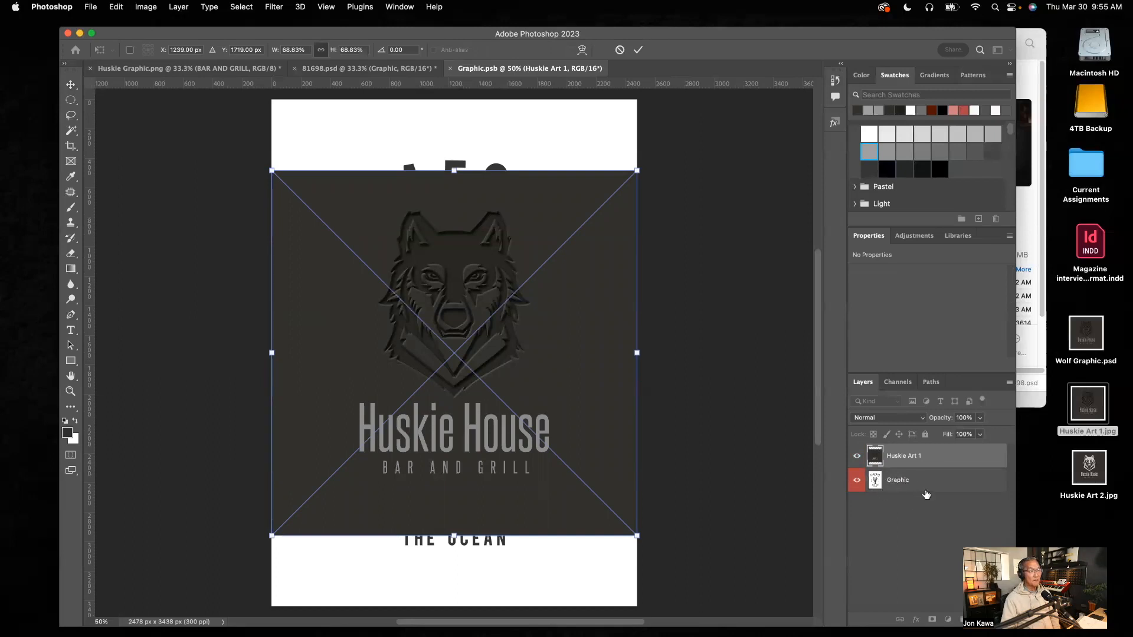
pyautogui.click(858, 481)
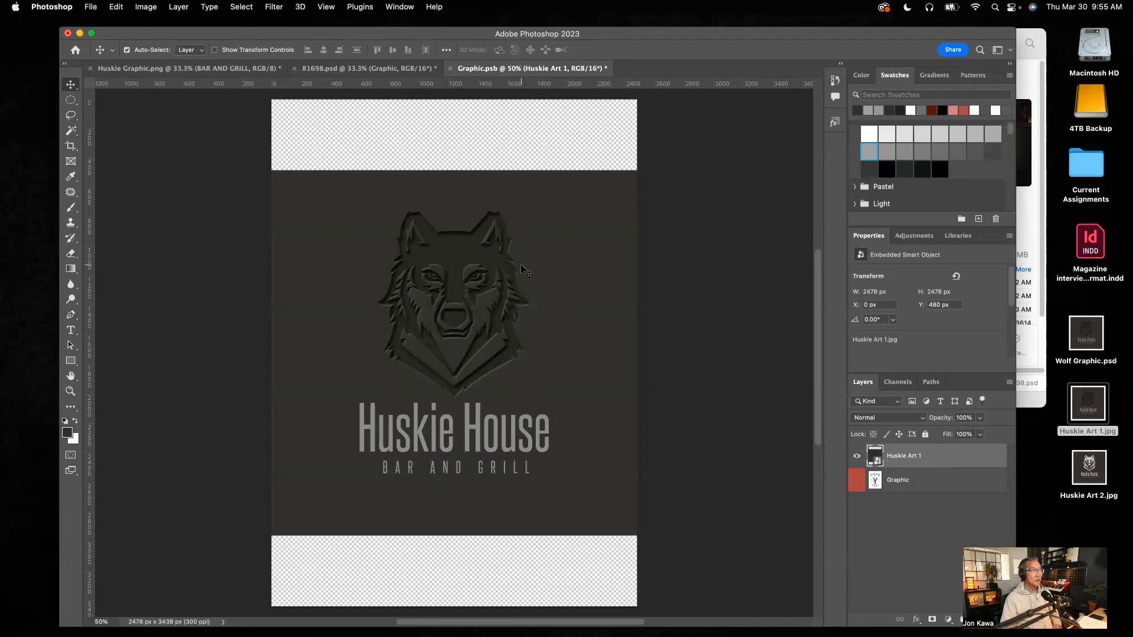
# - Scale Huskie Art 1 proportionally to about 3478 px square to cover the canvas, then save Graphic.psb and return to 81698.psd
pyautogui.press('super+t')
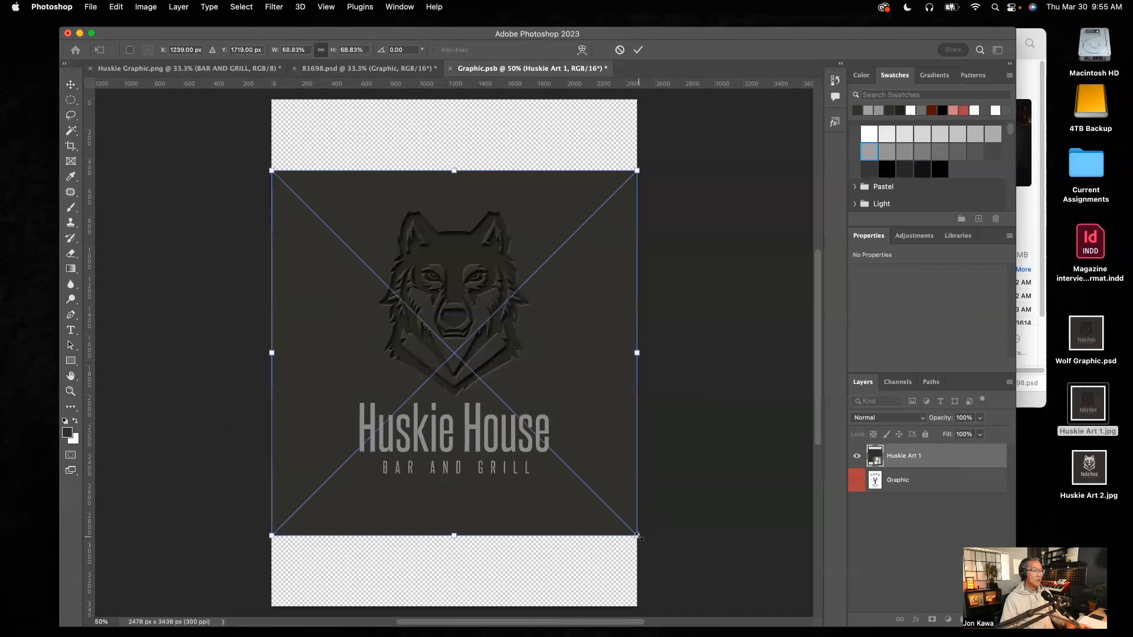
pyautogui.moveTo(642, 541); pyautogui.dragTo(726, 602)
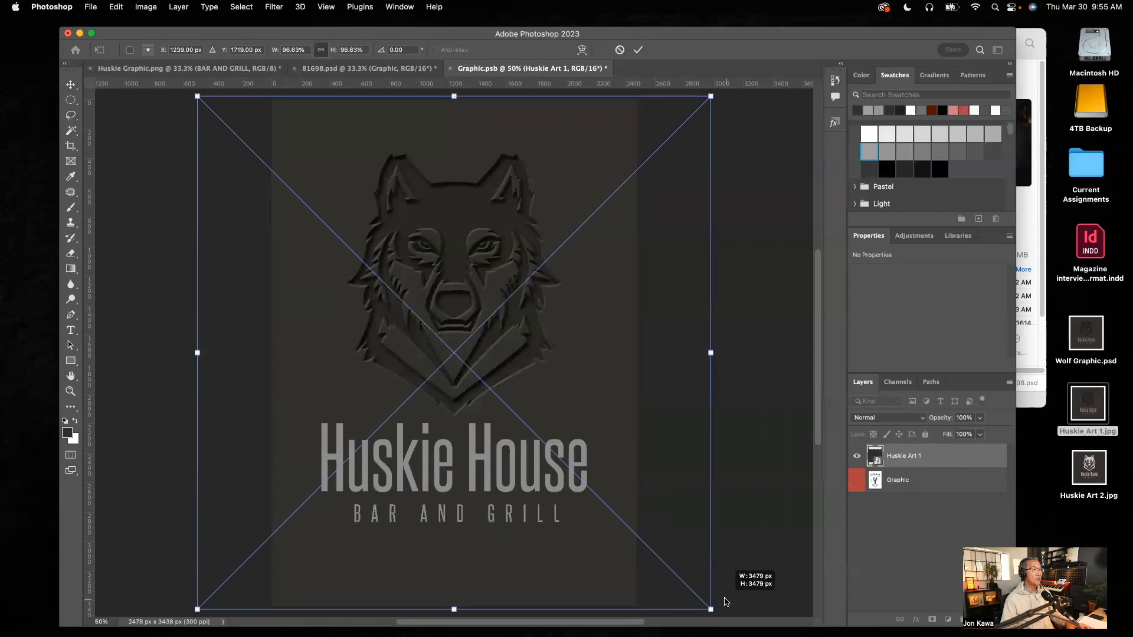
pyautogui.moveTo(724, 601); pyautogui.dragTo(724, 599)
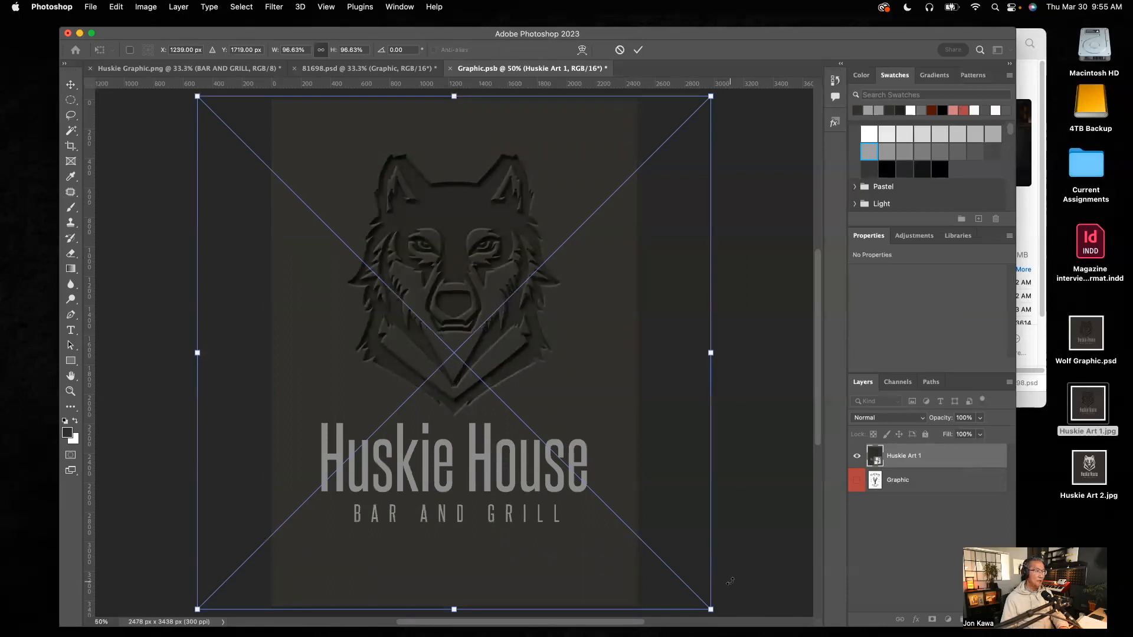
pyautogui.press('Return')
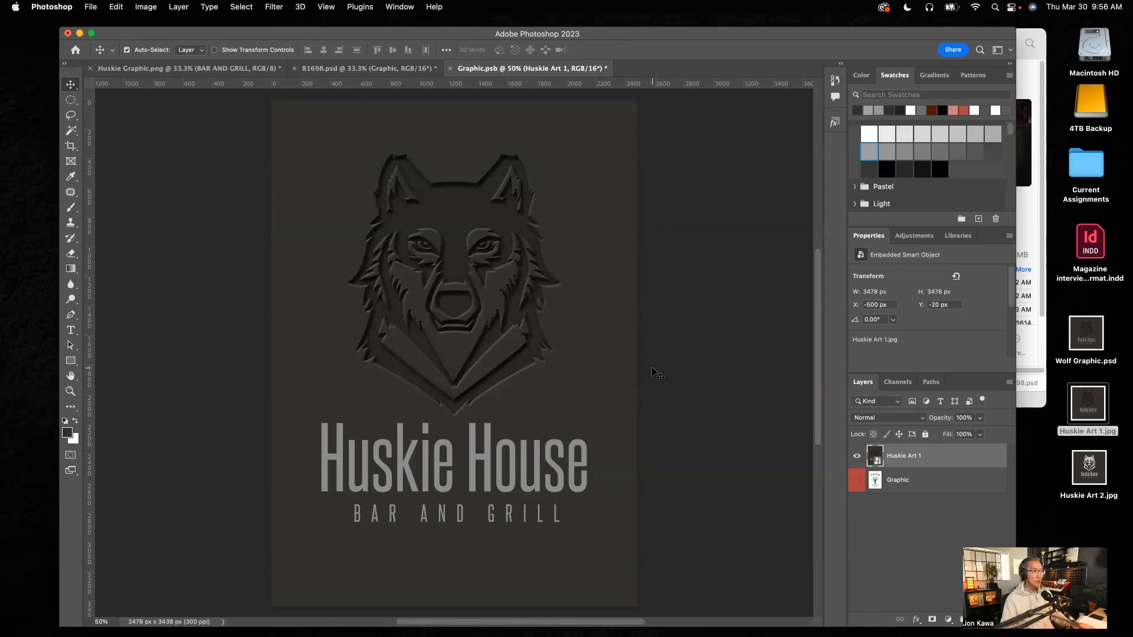
pyautogui.press('super+s')
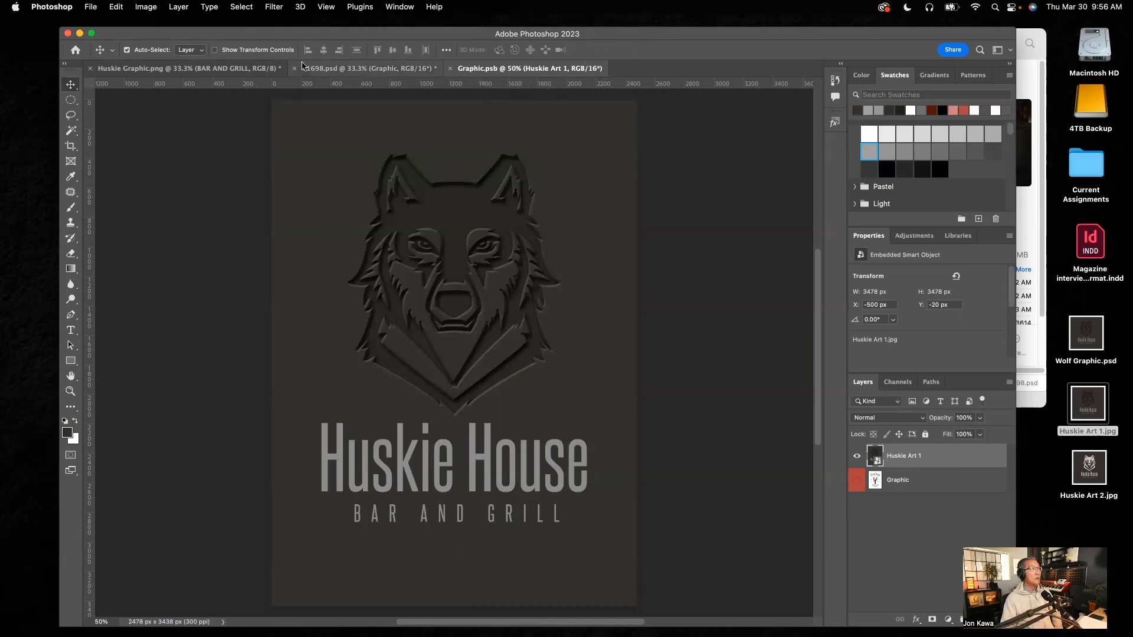
pyautogui.click(361, 69)
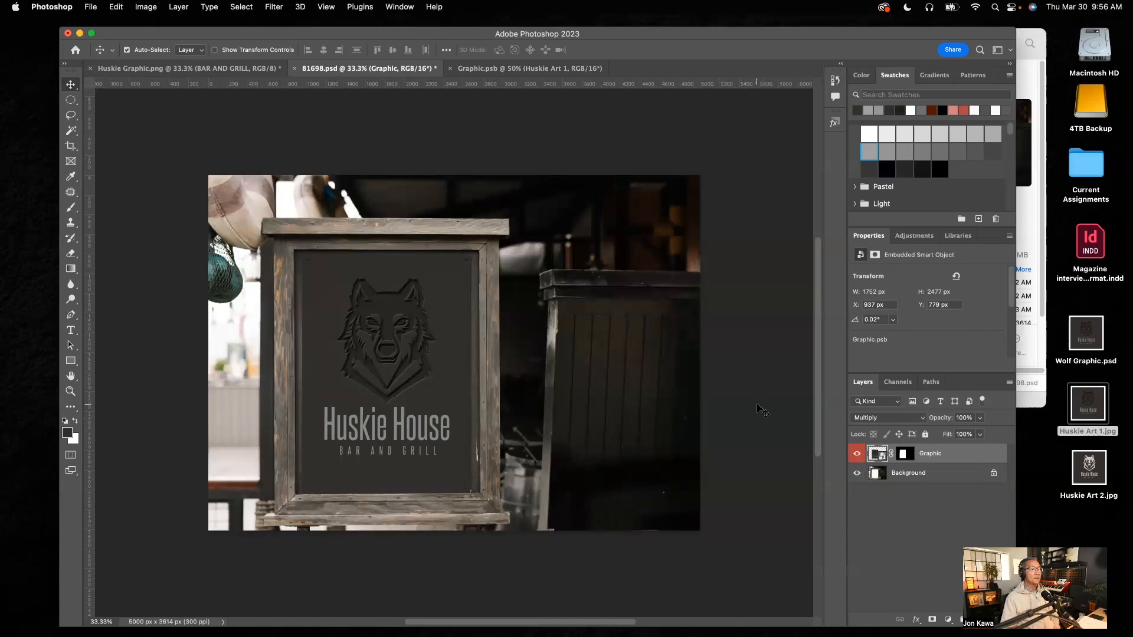
# - Save a copy of the mockup to the Desktop as a maximum-quality 12 JPEG named Final Sign 1, and arrange the file beneath Huskie Art 2.jpg
pyautogui.click(91, 8)
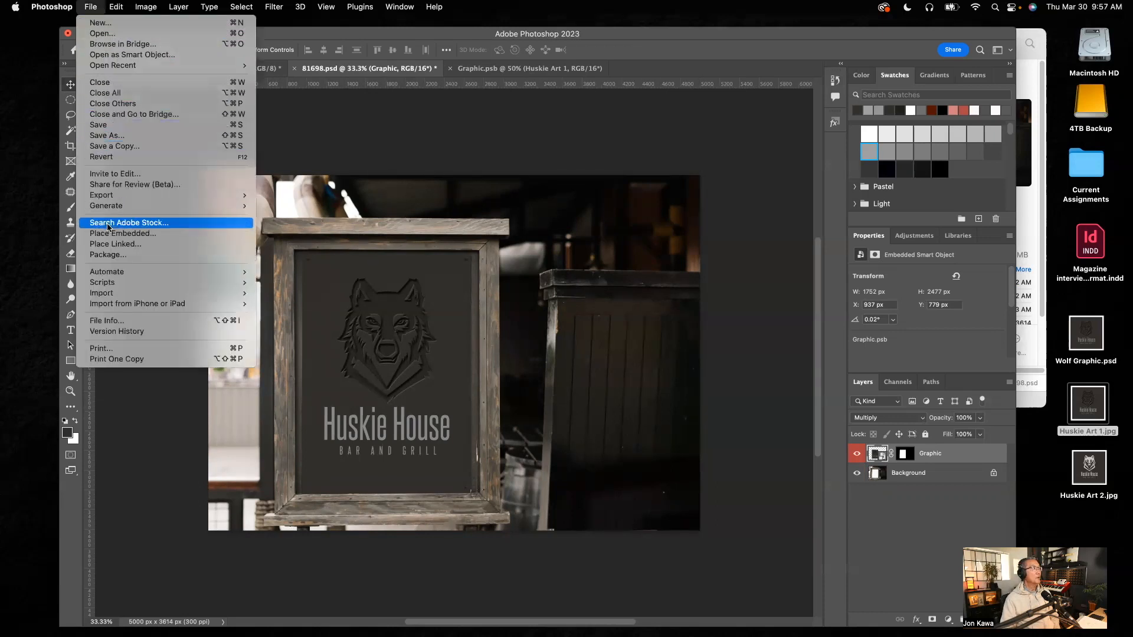
pyautogui.click(114, 147)
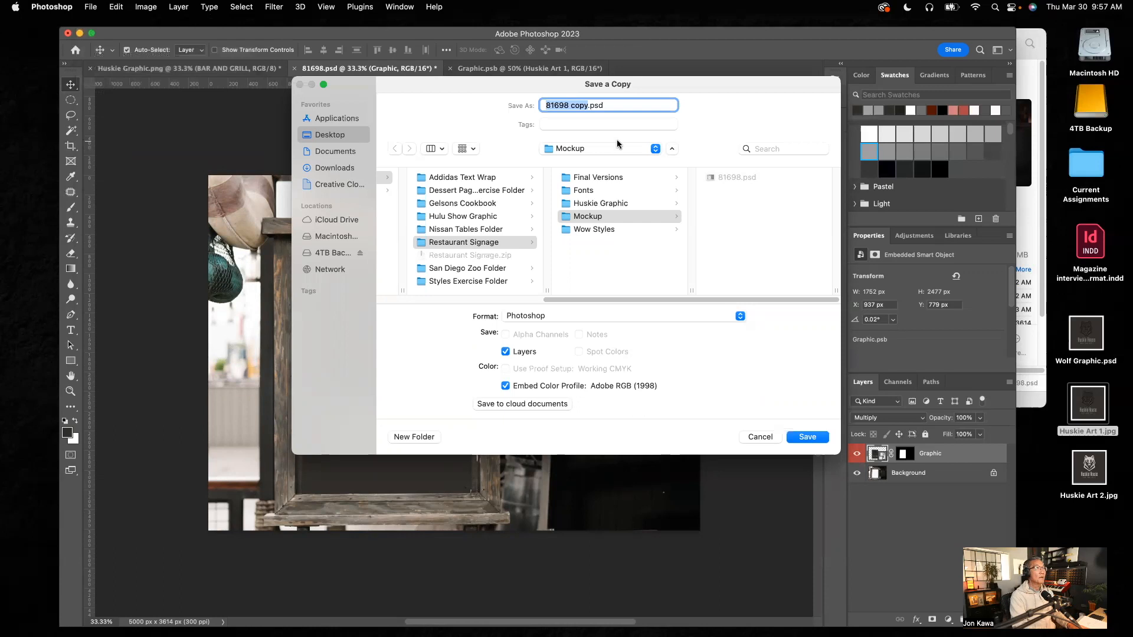
pyautogui.write('Final ')
pyautogui.write('Sign')
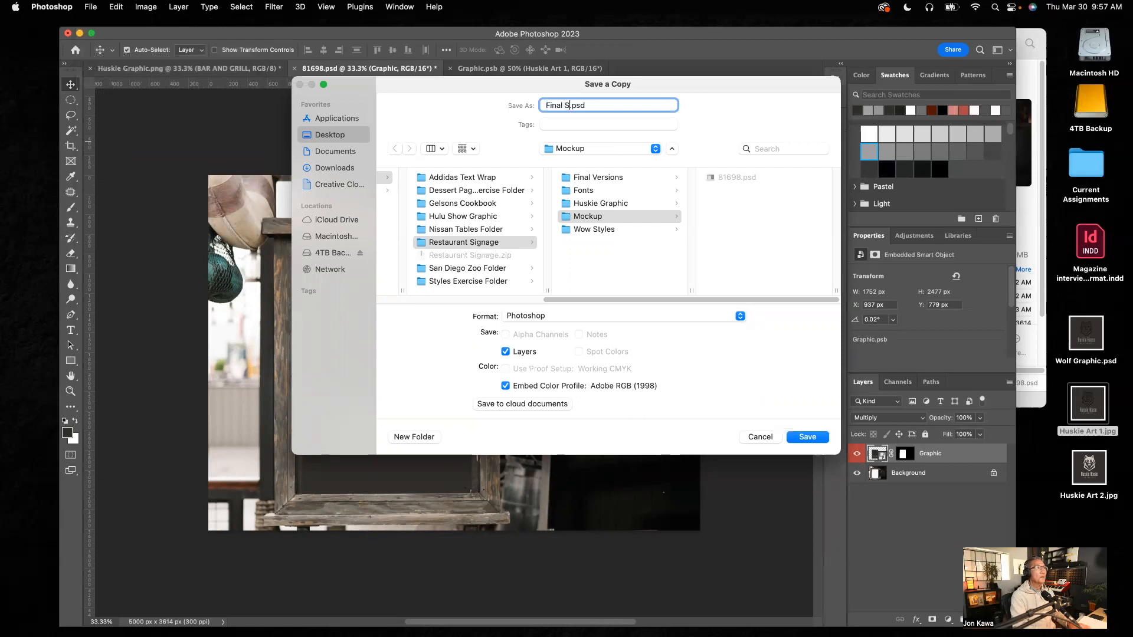
pyautogui.write(' 1')
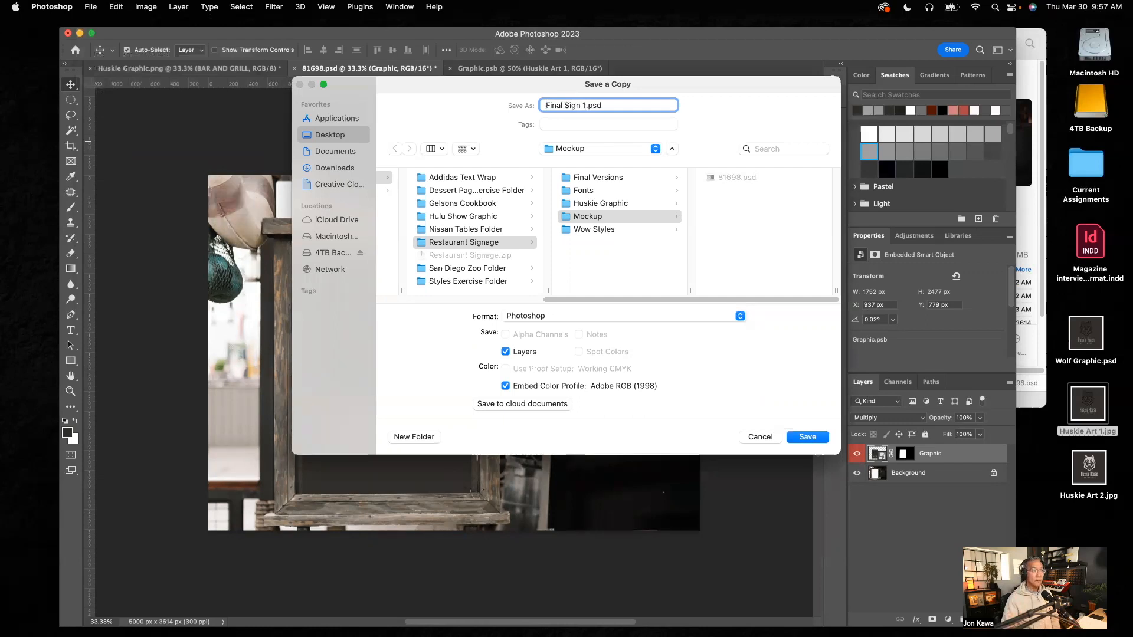
pyautogui.click(567, 319)
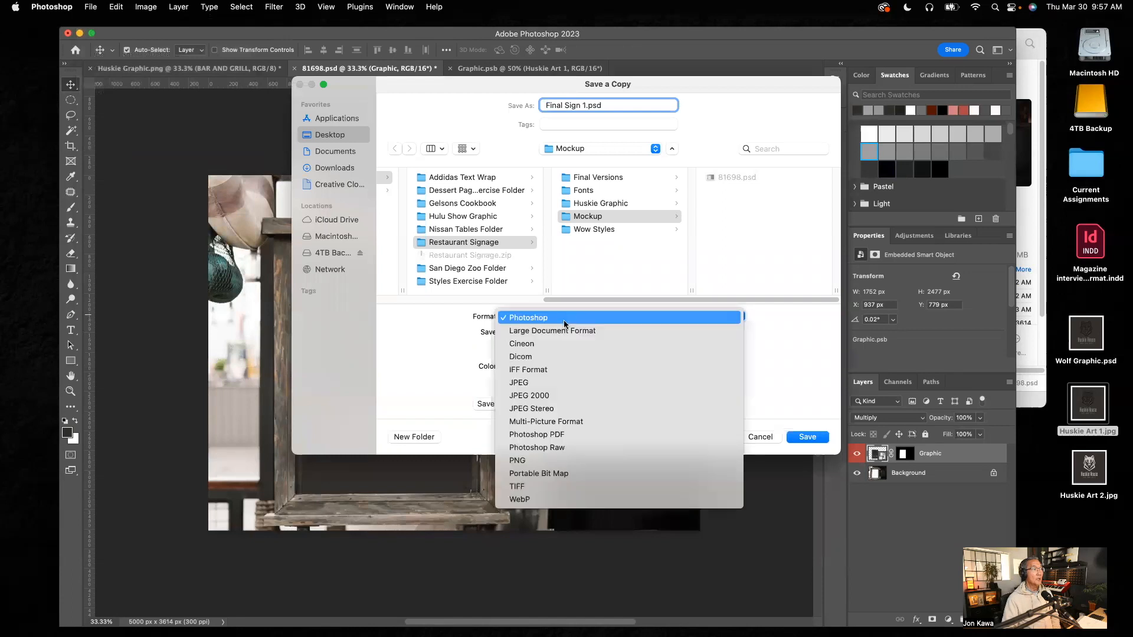
pyautogui.click(519, 383)
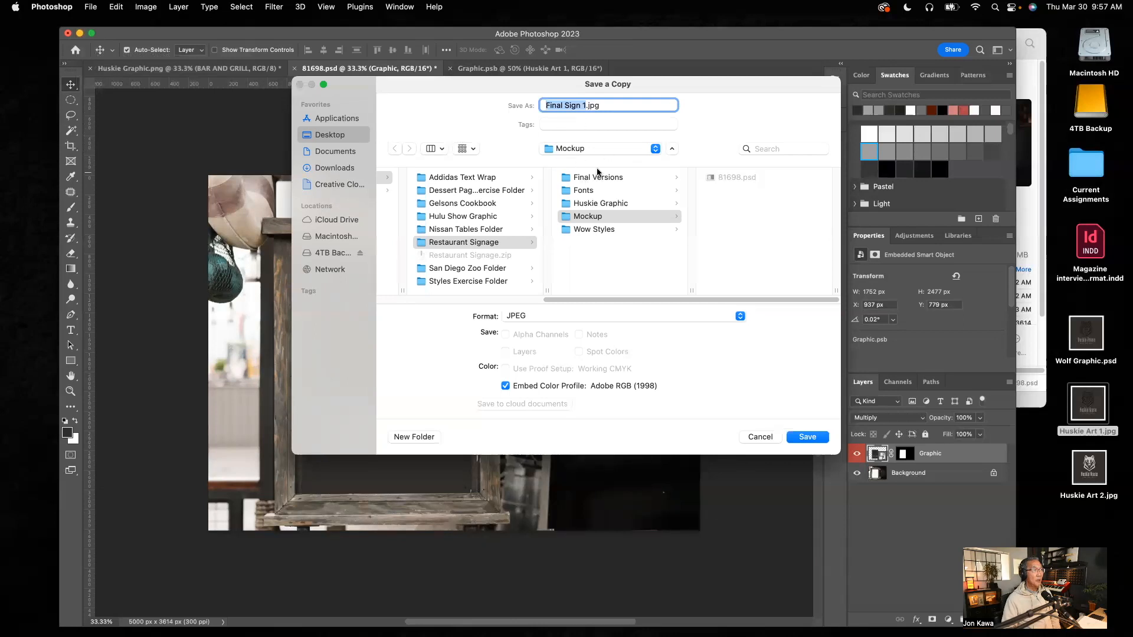
pyautogui.click(337, 136)
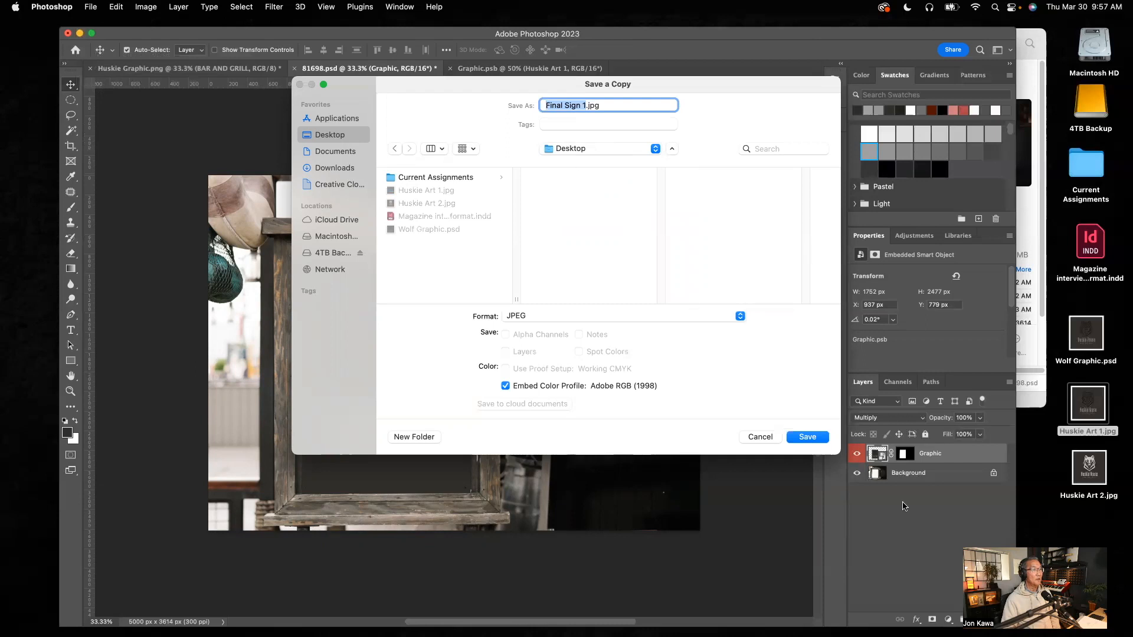
pyautogui.click(813, 438)
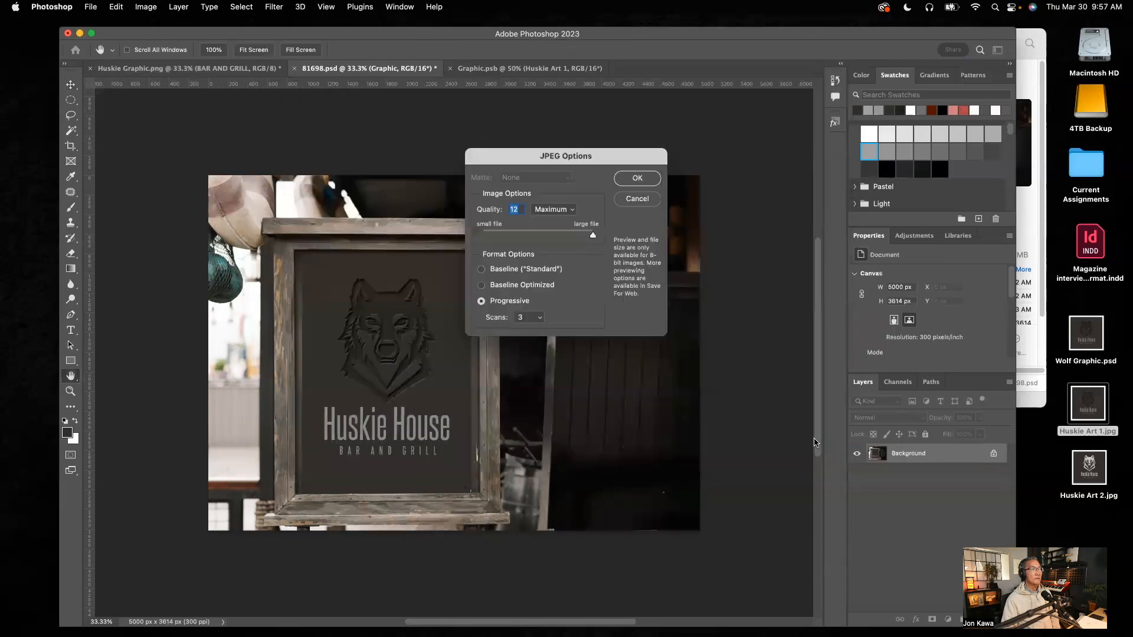
pyautogui.click(634, 179)
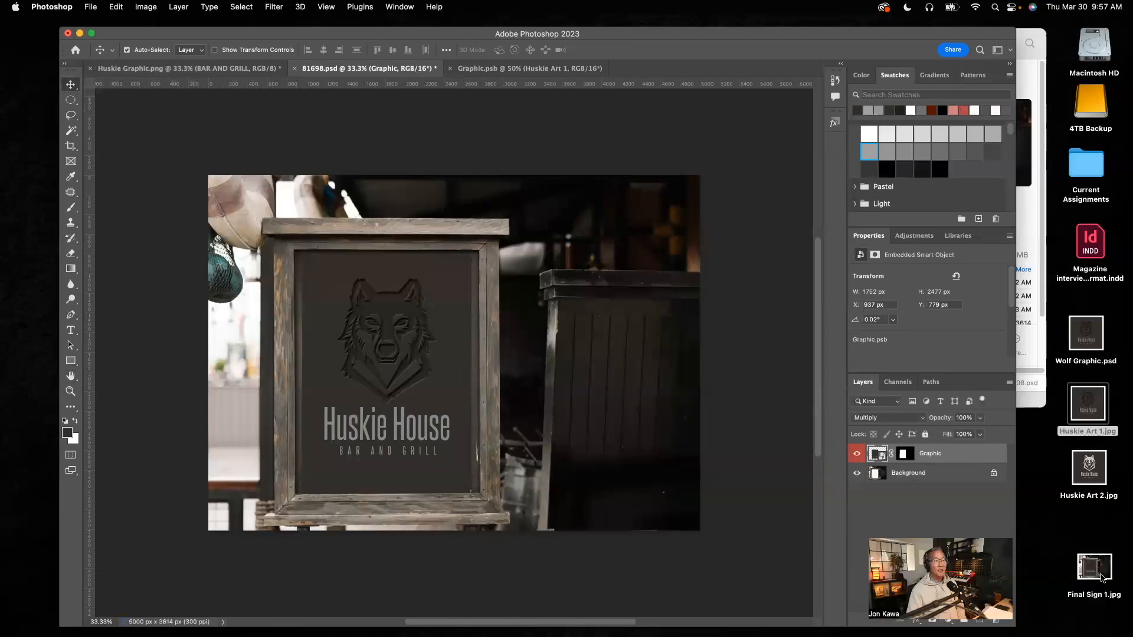
pyautogui.moveTo(1107, 572); pyautogui.dragTo(1102, 529)
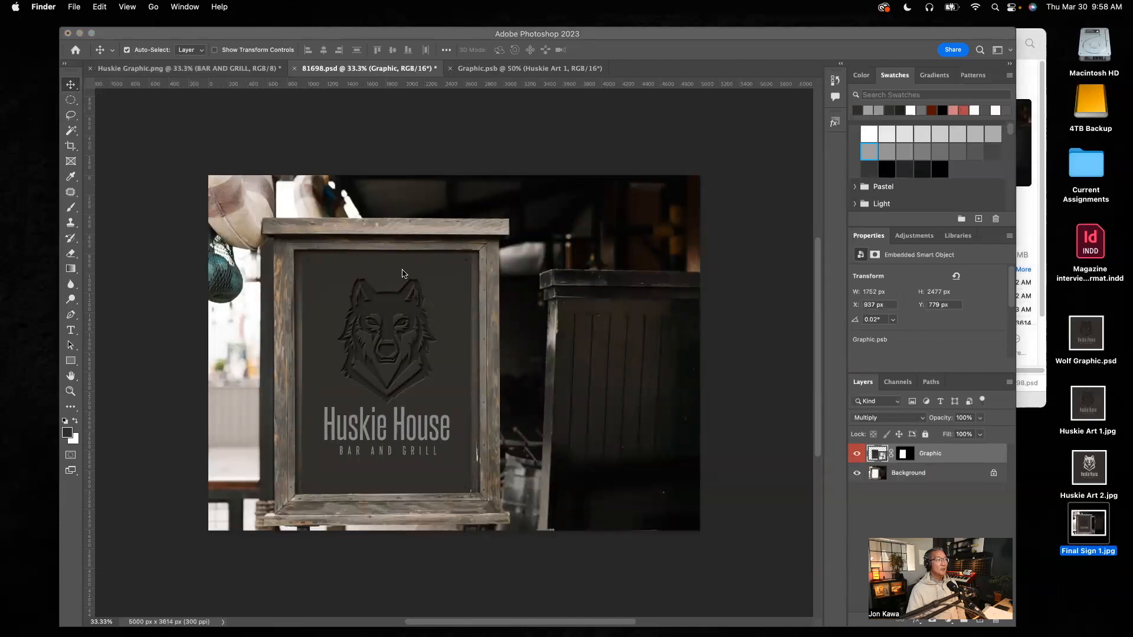
# - Reopen the Graphic smart object's contents and replace the Huskie Art 1 layer with Huskie Art 2.jpg from the desktop
pyautogui.doubleClick(883, 455)
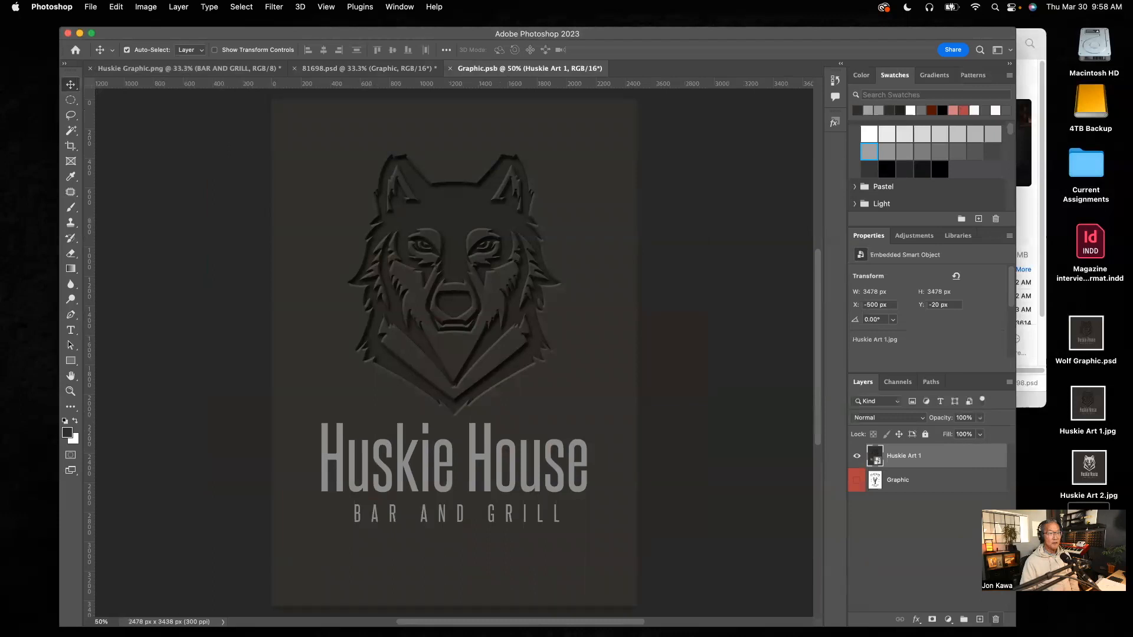
pyautogui.click(996, 619)
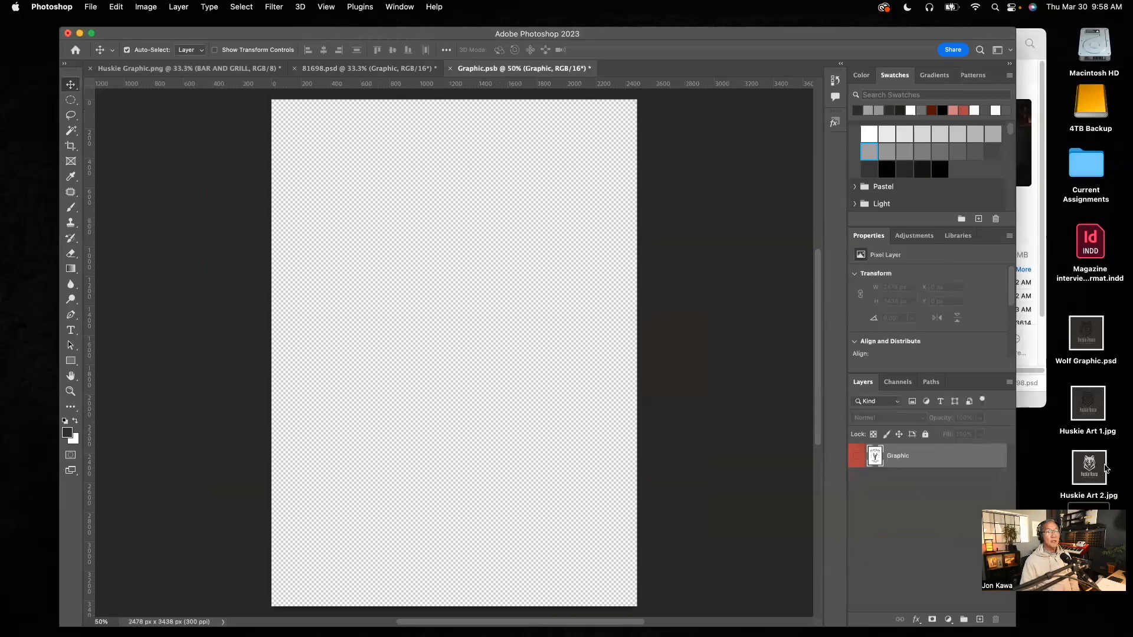
pyautogui.moveTo(1090, 465); pyautogui.dragTo(401, 244)
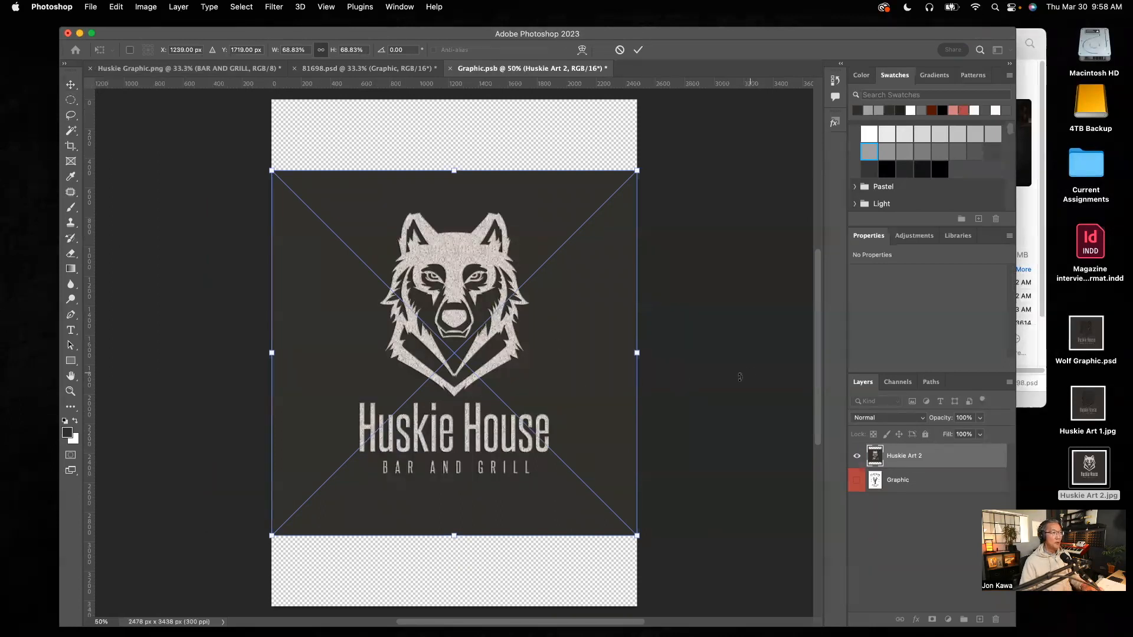
# - Scale Huskie Art 2 proportionally to about 3504 px square to cover the canvas, then save Graphic.psb and return to 81698.psd
pyautogui.scroll(-1, 464, 377)
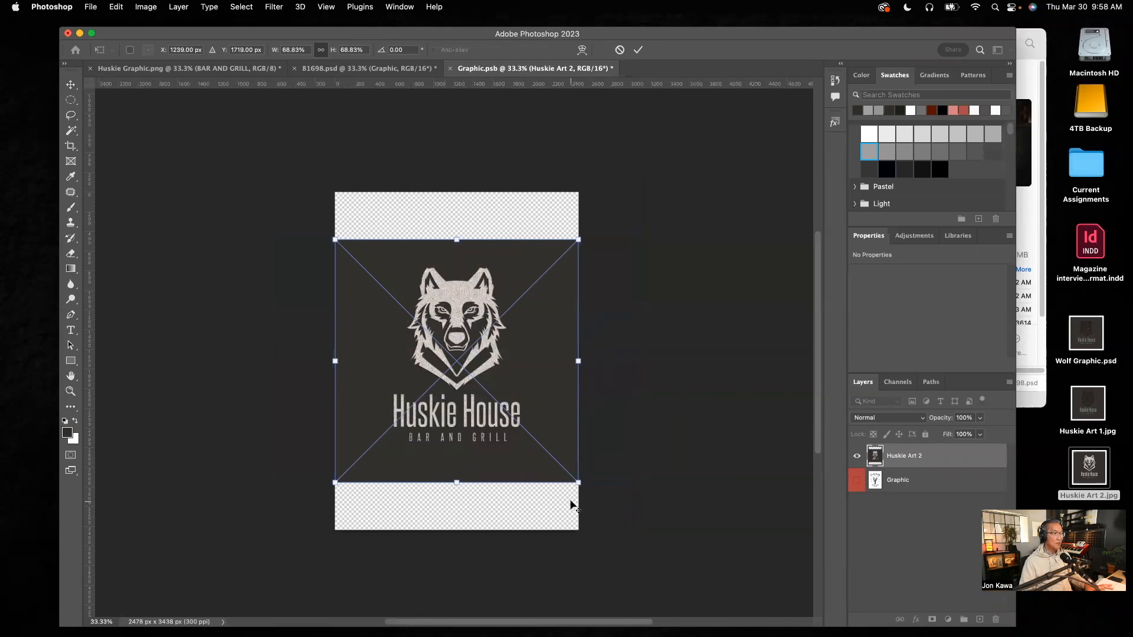
pyautogui.moveTo(580, 483); pyautogui.dragTo(645, 523)
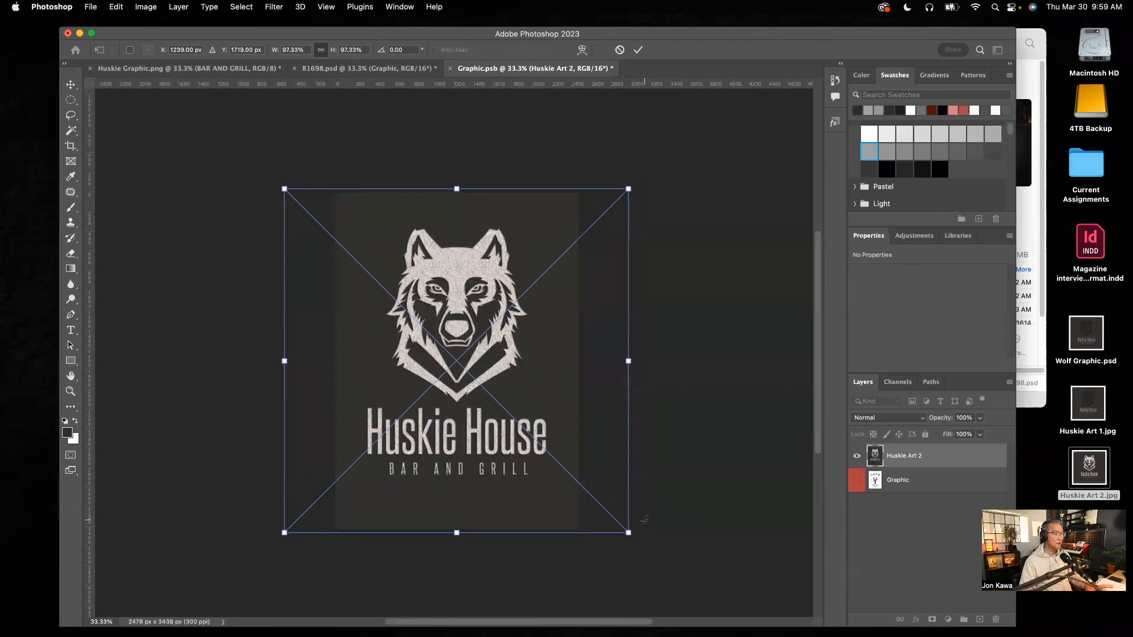
pyautogui.press('Return')
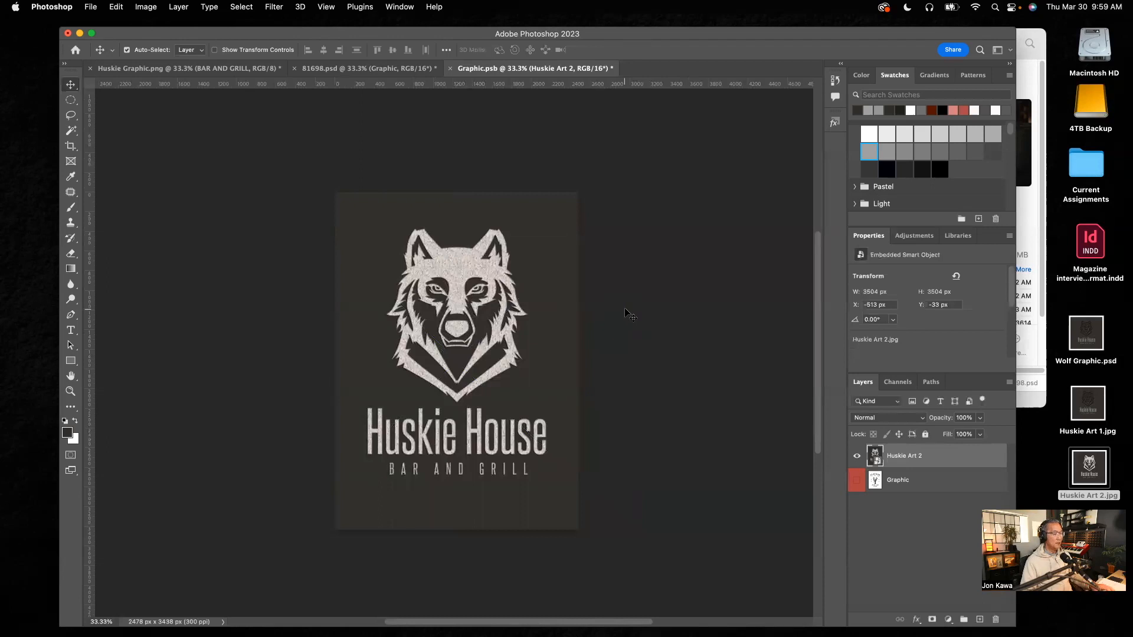
pyautogui.press('super+s')
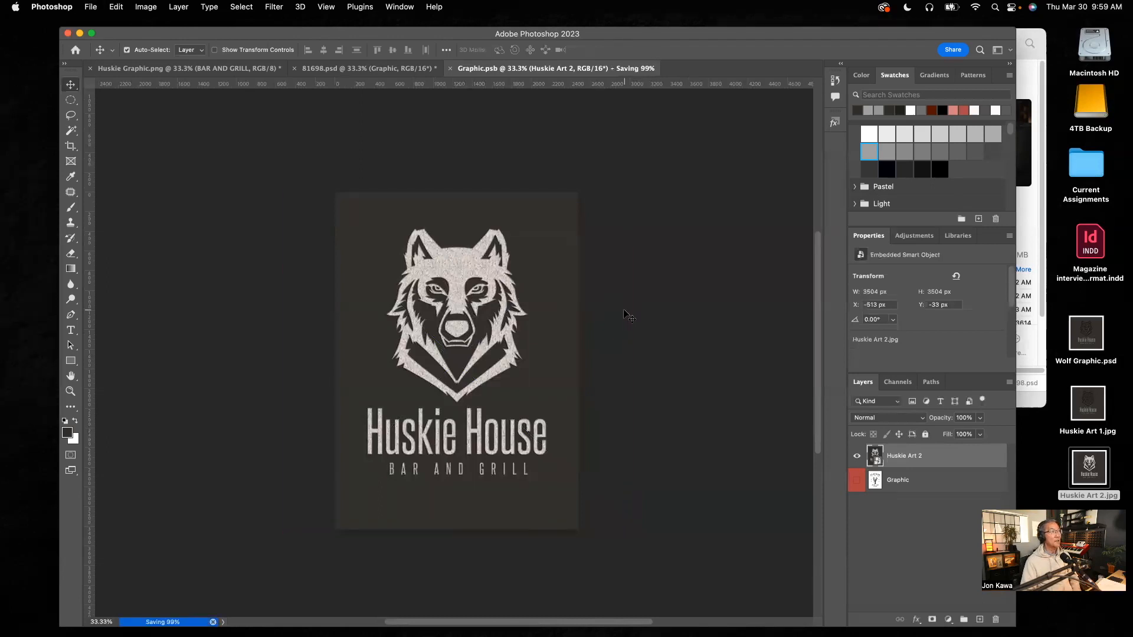
pyautogui.click(373, 69)
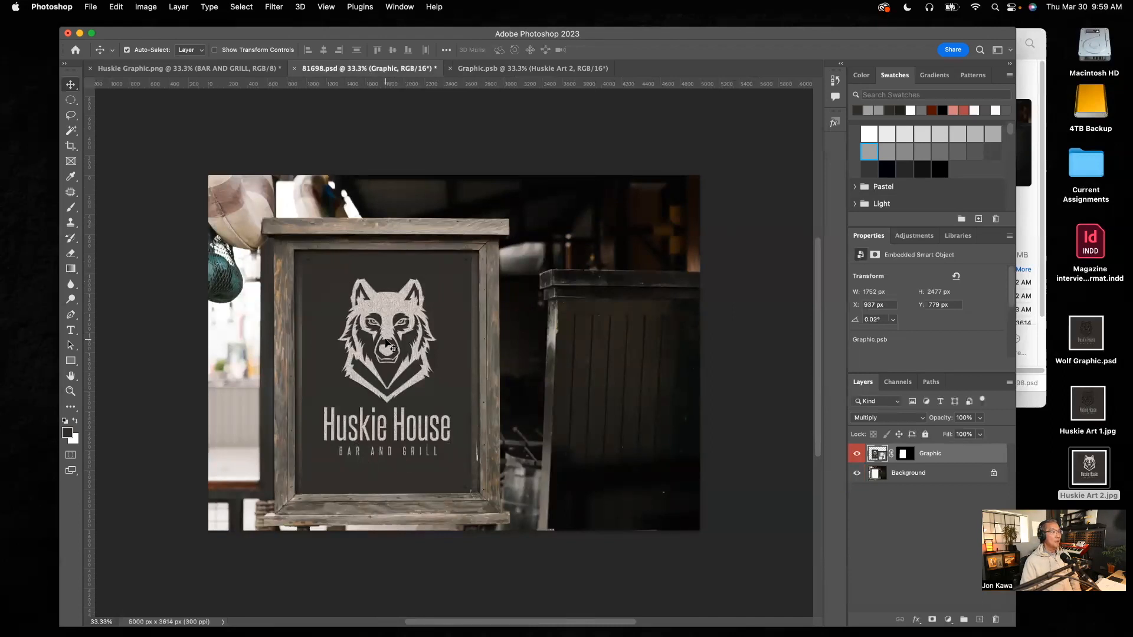
# - Save a copy of the mockup to the Desktop as a JPEG named Final Sign 2
pyautogui.click(90, 8)
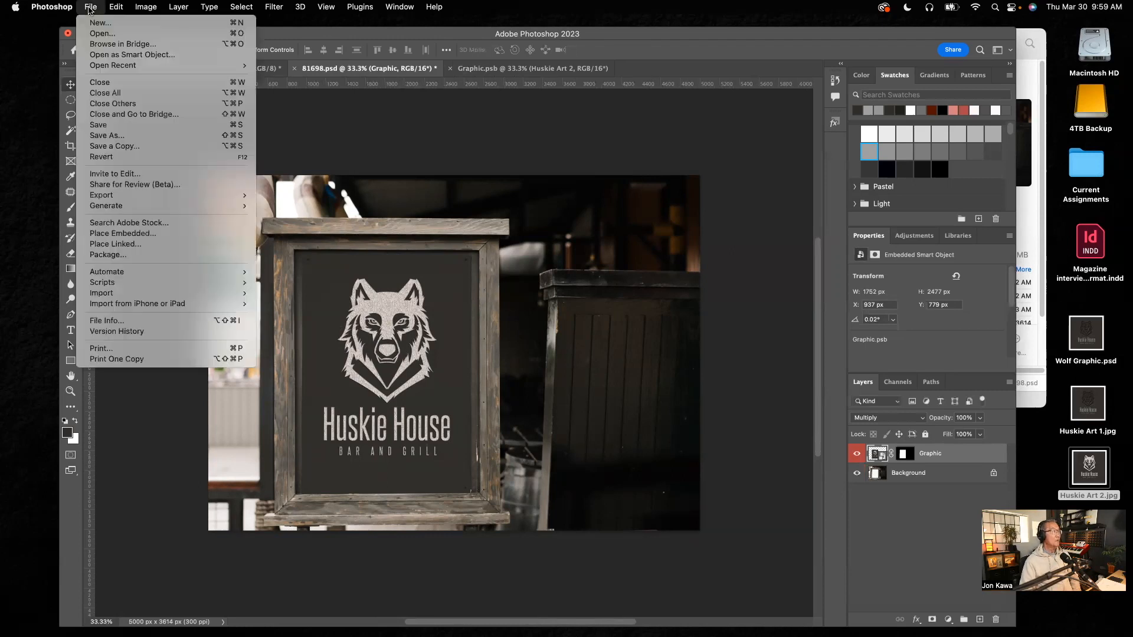
pyautogui.click(114, 147)
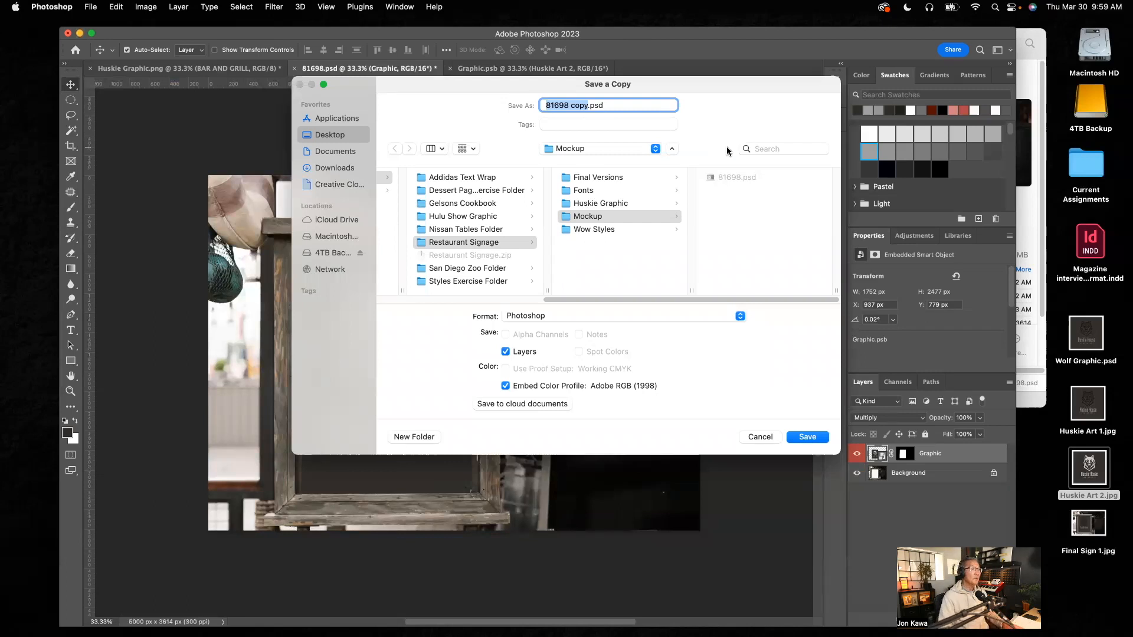
pyautogui.click(571, 106)
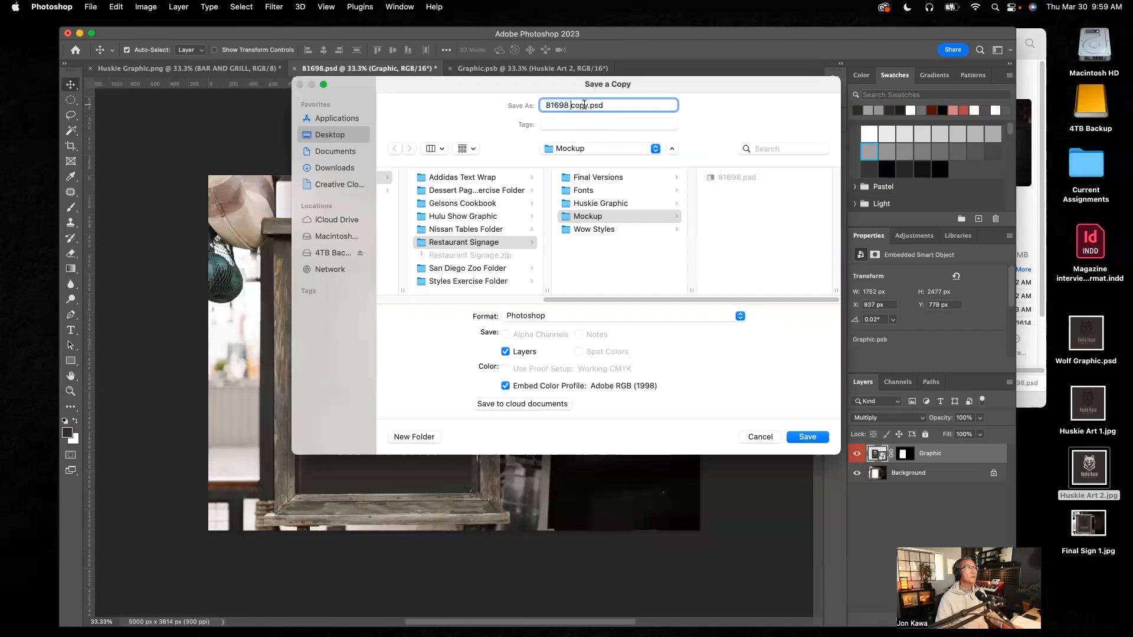
pyautogui.moveTo(588, 105); pyautogui.dragTo(524, 100)
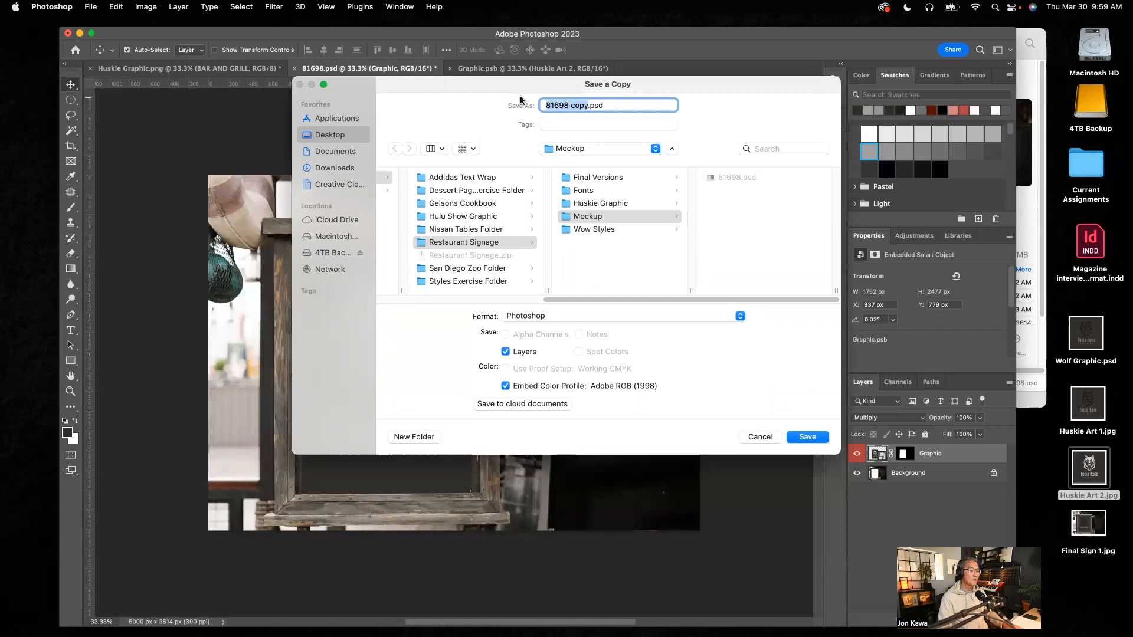
pyautogui.write('Final Sign')
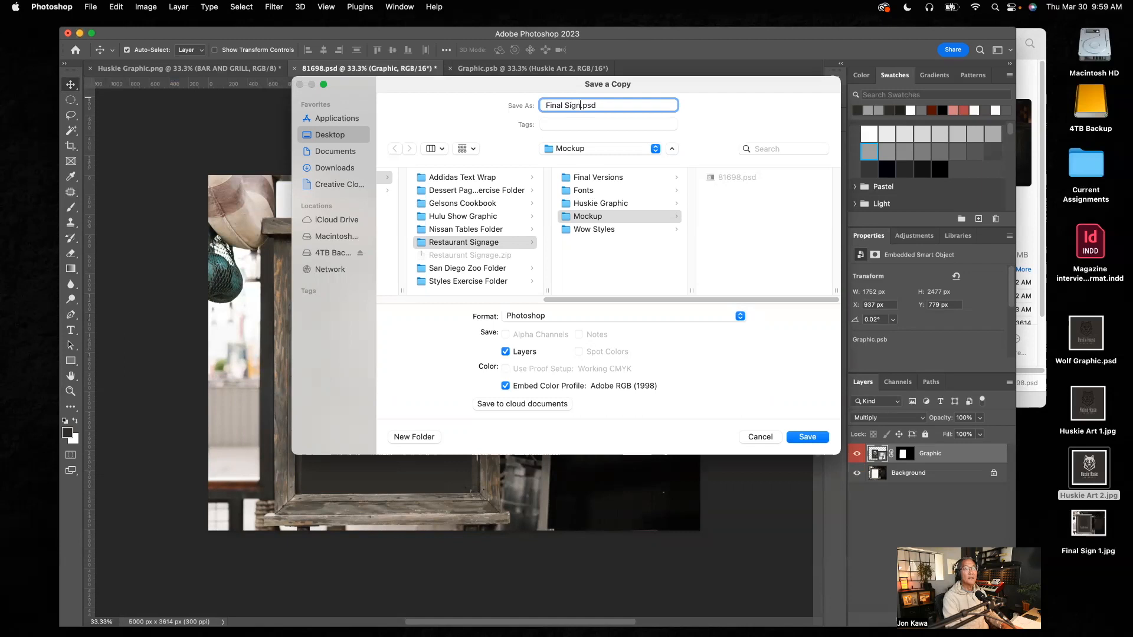
pyautogui.write(' 2')
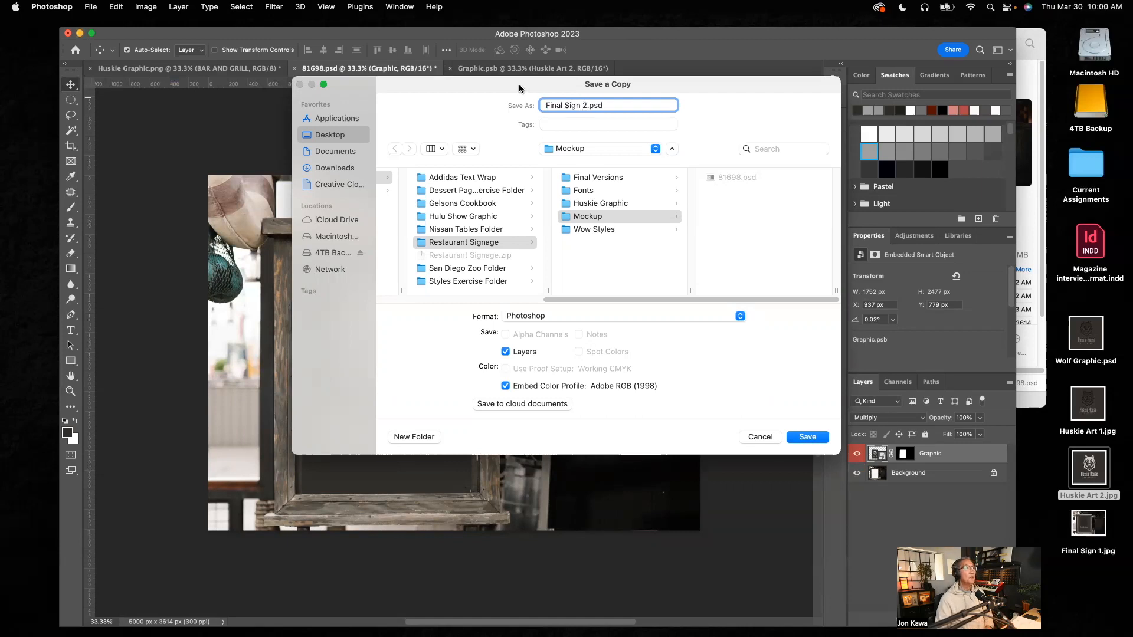
pyautogui.click(590, 315)
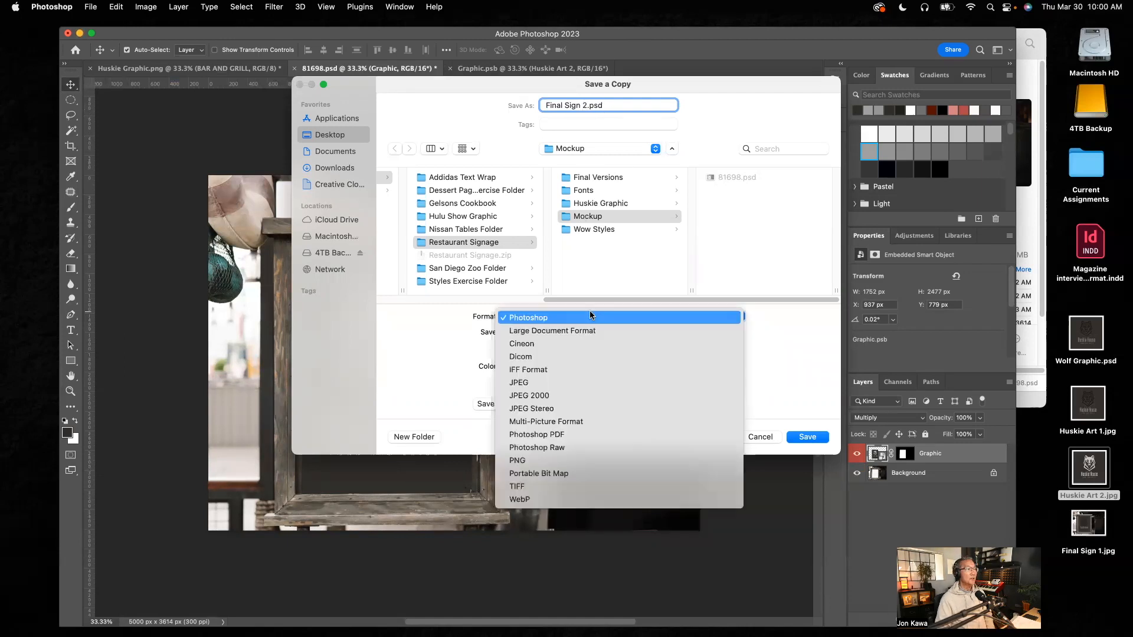
pyautogui.click(519, 383)
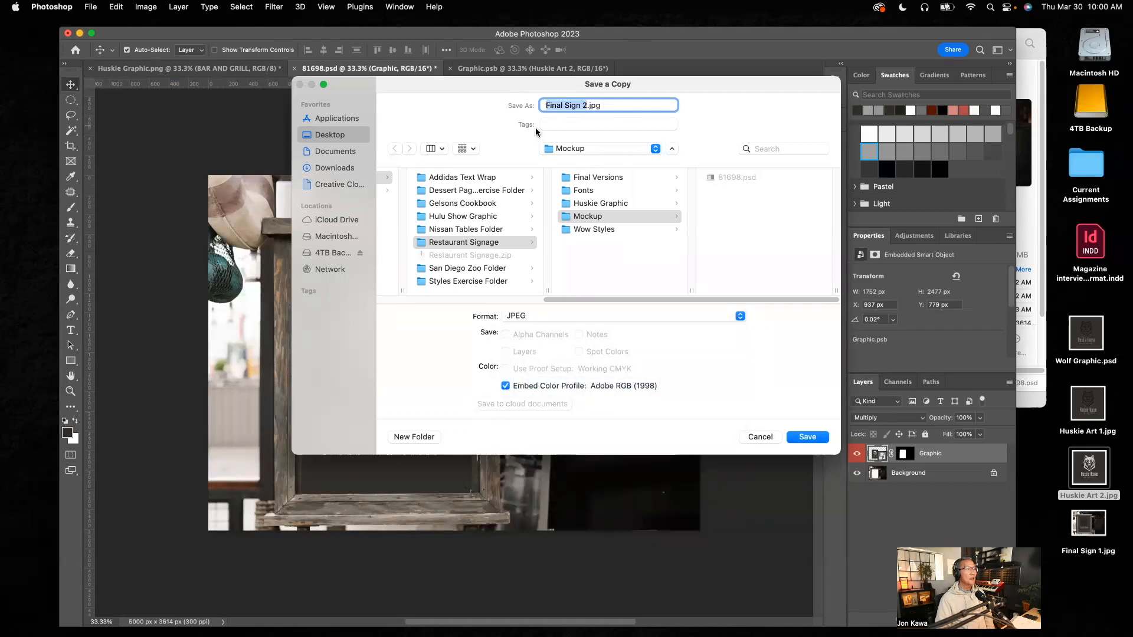
pyautogui.click(342, 137)
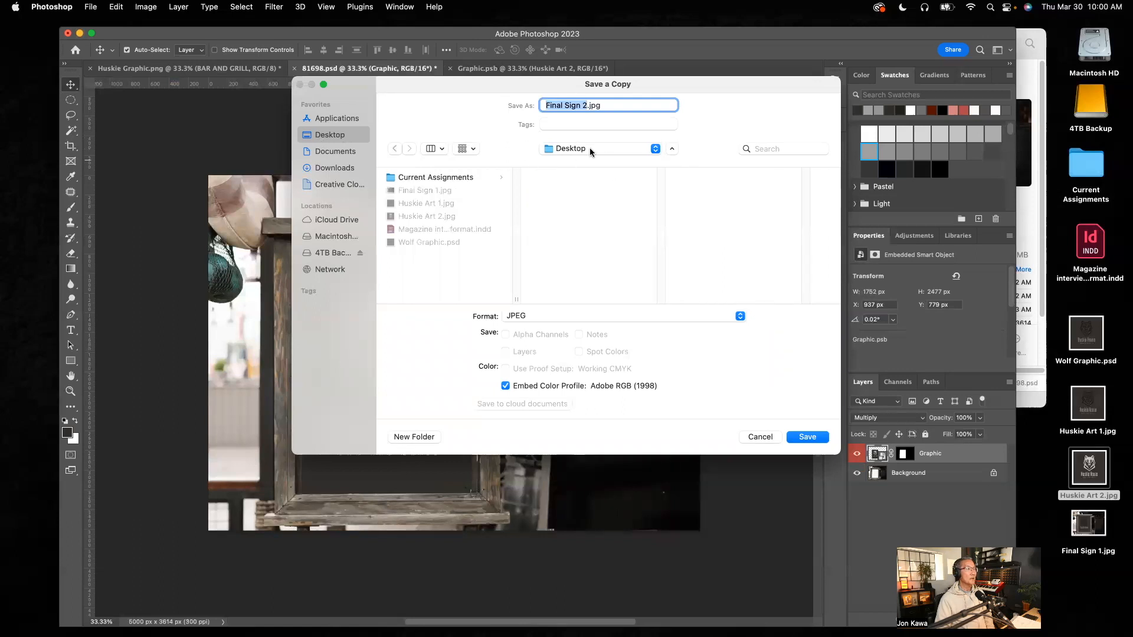
pyautogui.click(807, 437)
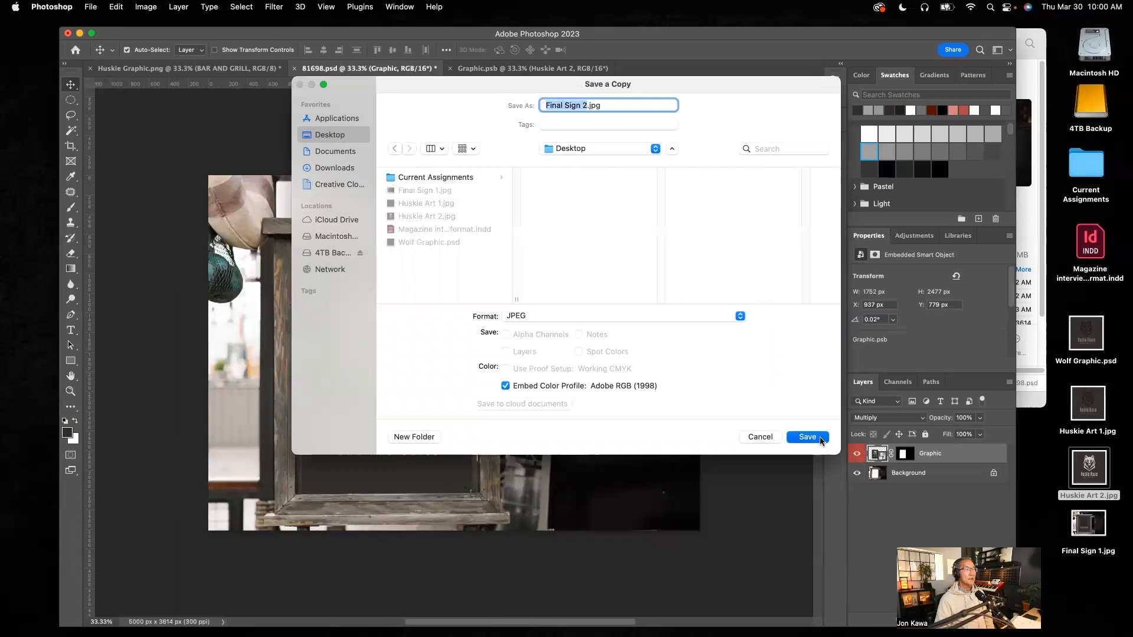
pyautogui.click(638, 178)
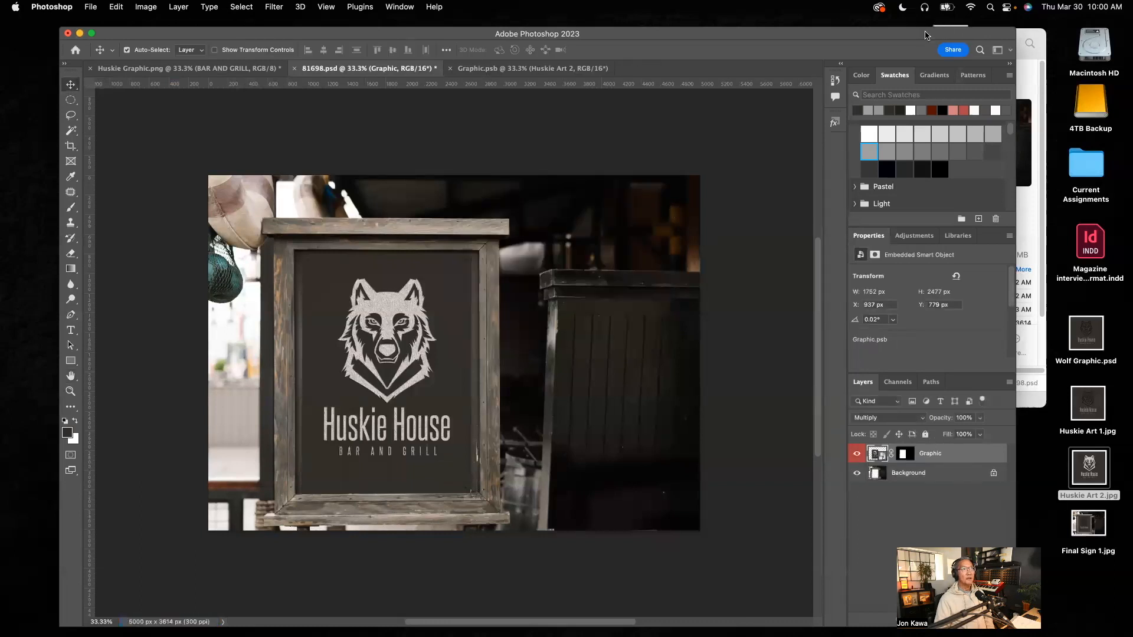
# - Uncover the desktop and group Final Sign 1.jpg and Final Sign 2.jpg together beside the Magazine interview file
pyautogui.moveTo(962, 37); pyautogui.dragTo(947, 33)
pyautogui.moveTo(778, 59); pyautogui.dragTo(816, 47)
pyautogui.moveTo(880, 34); pyautogui.dragTo(762, 34)
pyautogui.moveTo(957, 50); pyautogui.dragTo(1097, 588)
pyautogui.click(1041, 503)
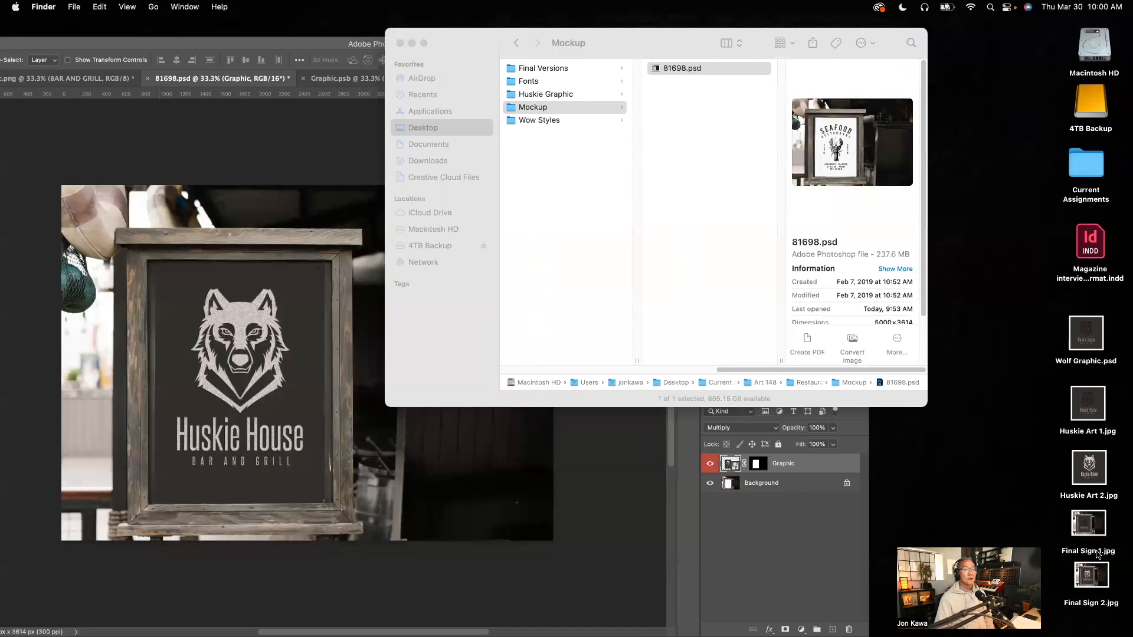
pyautogui.moveTo(1078, 533); pyautogui.dragTo(1003, 243)
pyautogui.moveTo(1085, 594); pyautogui.dragTo(1011, 291)
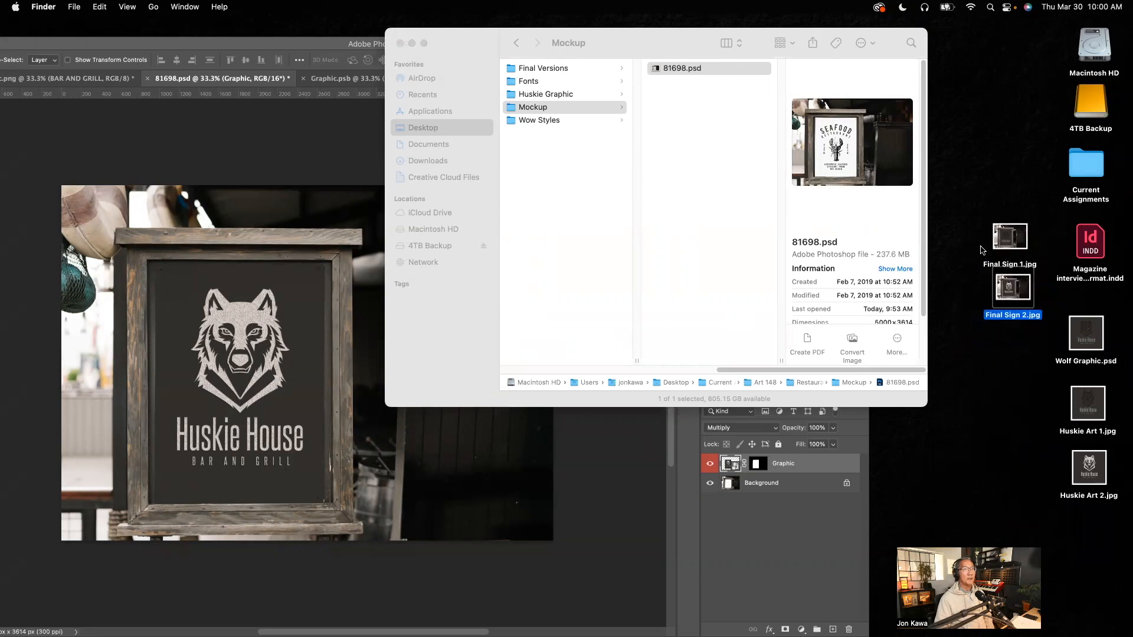
# - Open Final Sign 1.jpg and Final Sign 2.jpg together in Preview and fit the viewer window on the desktop
pyautogui.moveTo(970, 193); pyautogui.dragTo(1023, 353)
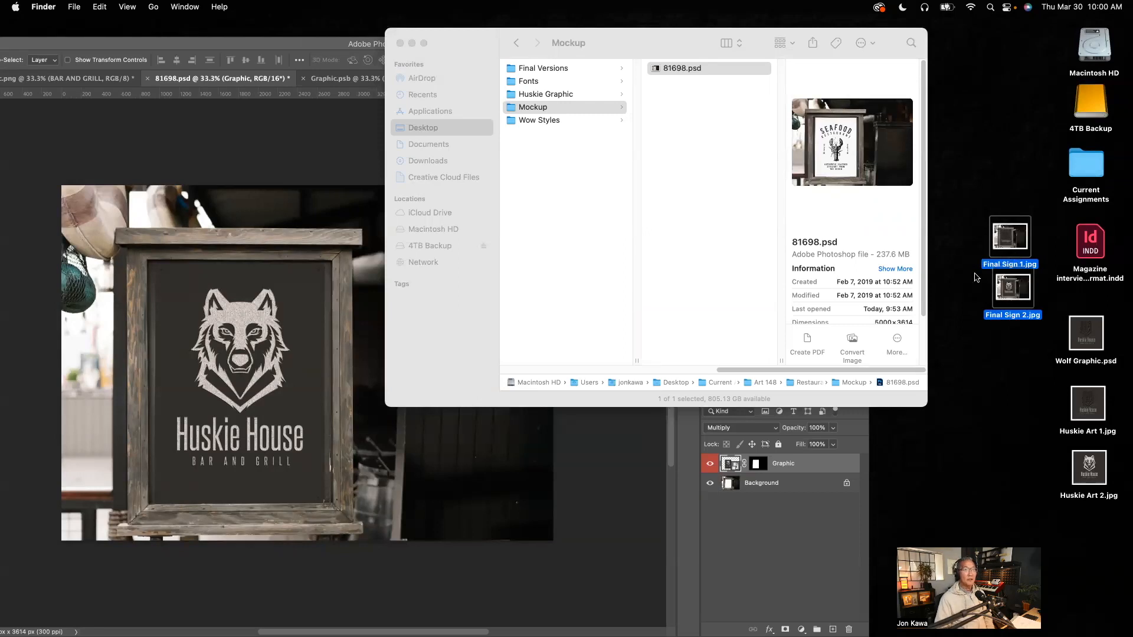
pyautogui.doubleClick(1011, 241)
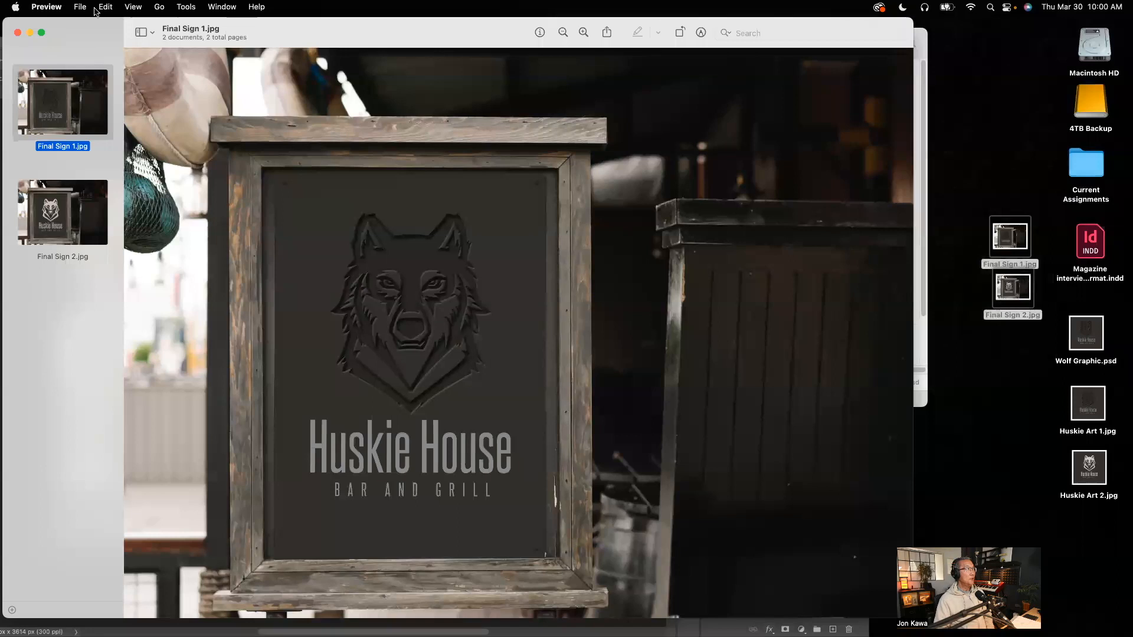
pyautogui.moveTo(360, 34); pyautogui.dragTo(391, 25)
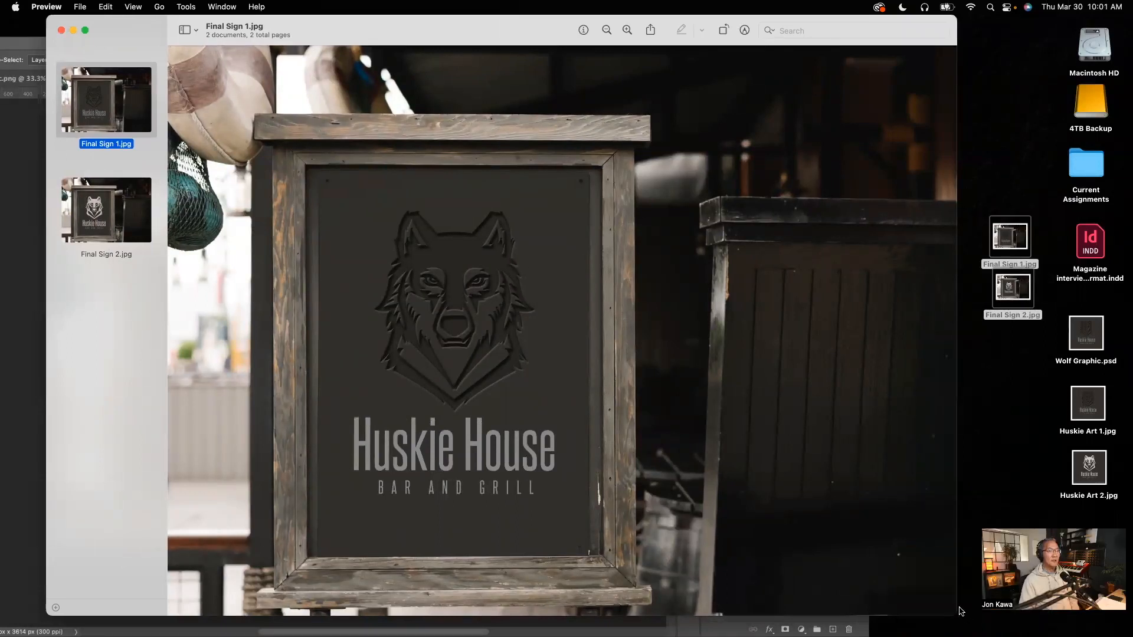
pyautogui.moveTo(956, 613); pyautogui.dragTo(955, 560)
pyautogui.moveTo(501, 34); pyautogui.dragTo(530, 39)
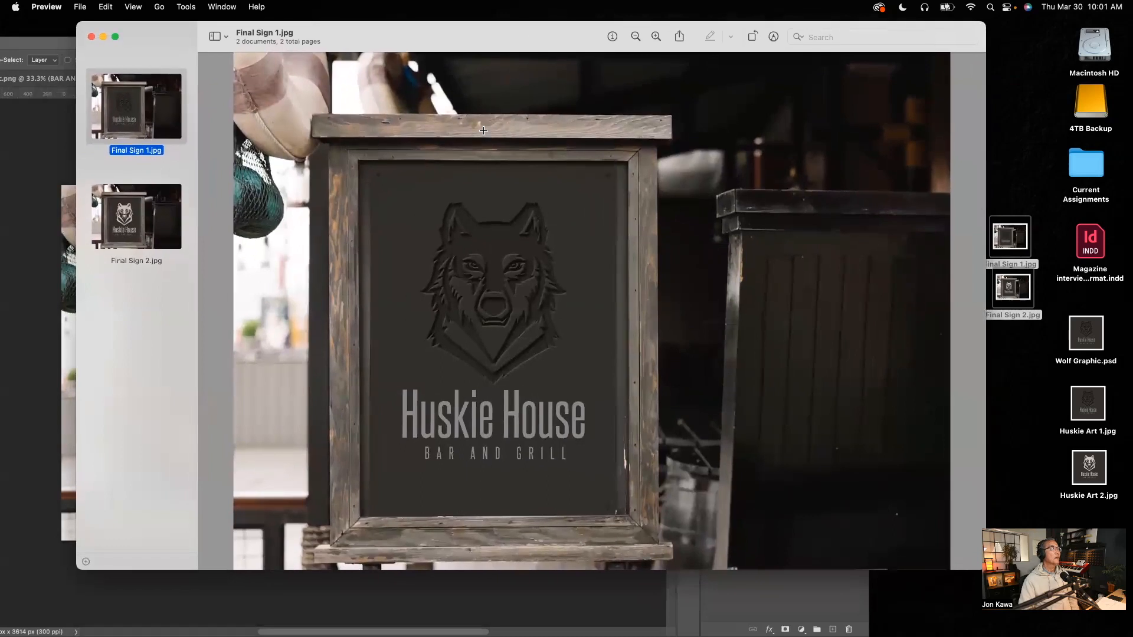
# - Compare Final Sign 1.jpg and Final Sign 2.jpg at full screen, alternating between them, and return to the windowed view
pyautogui.click(140, 7)
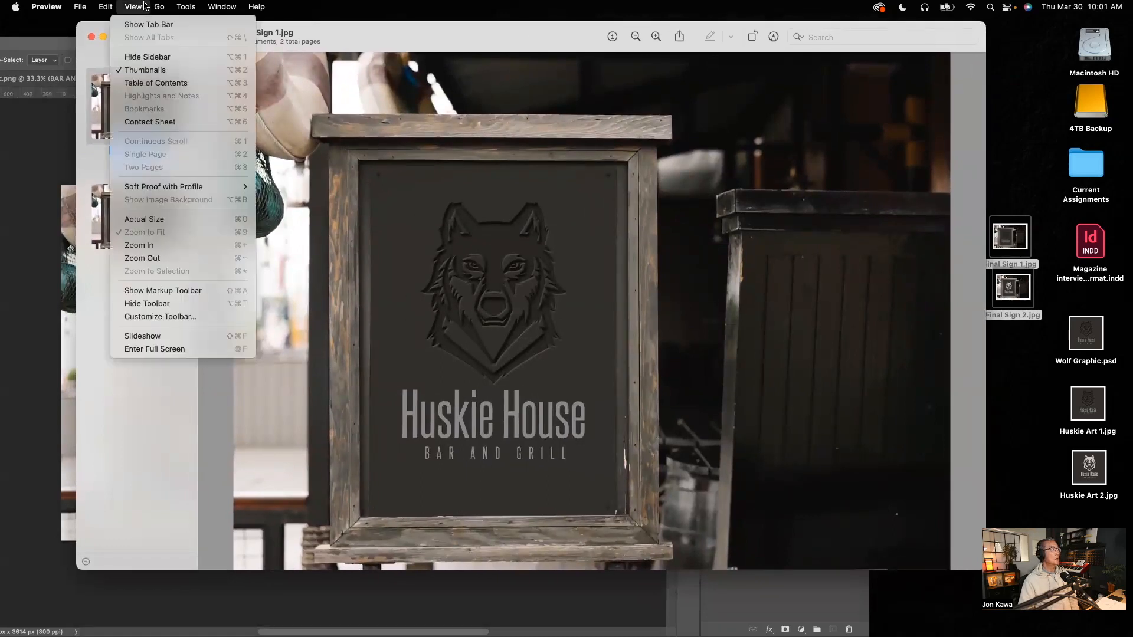
pyautogui.click(175, 350)
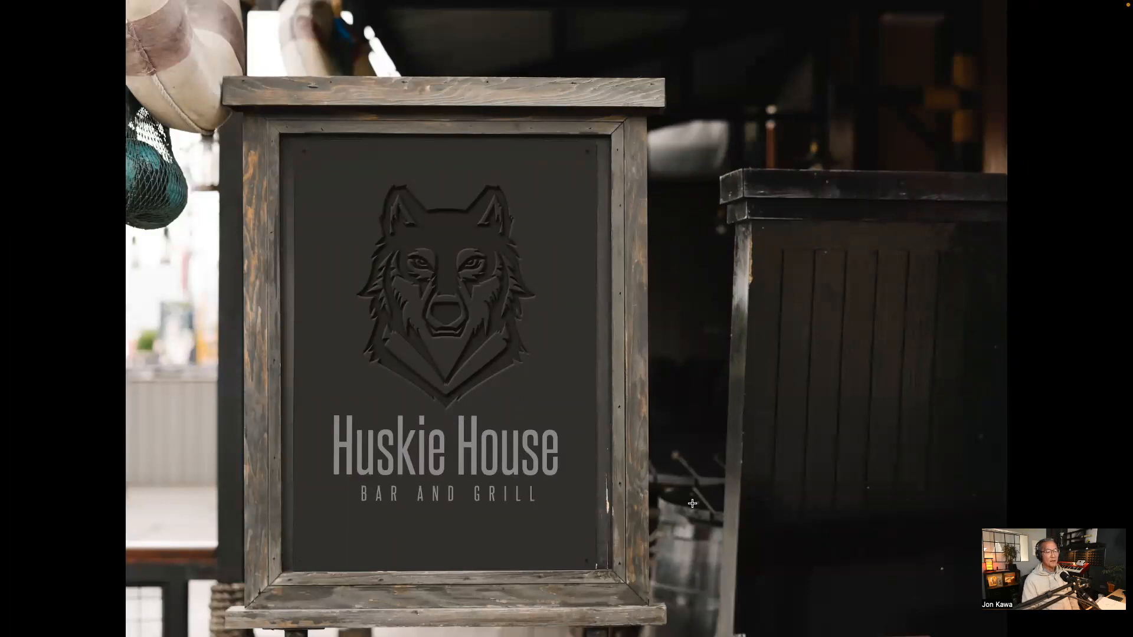
pyautogui.press('Right')
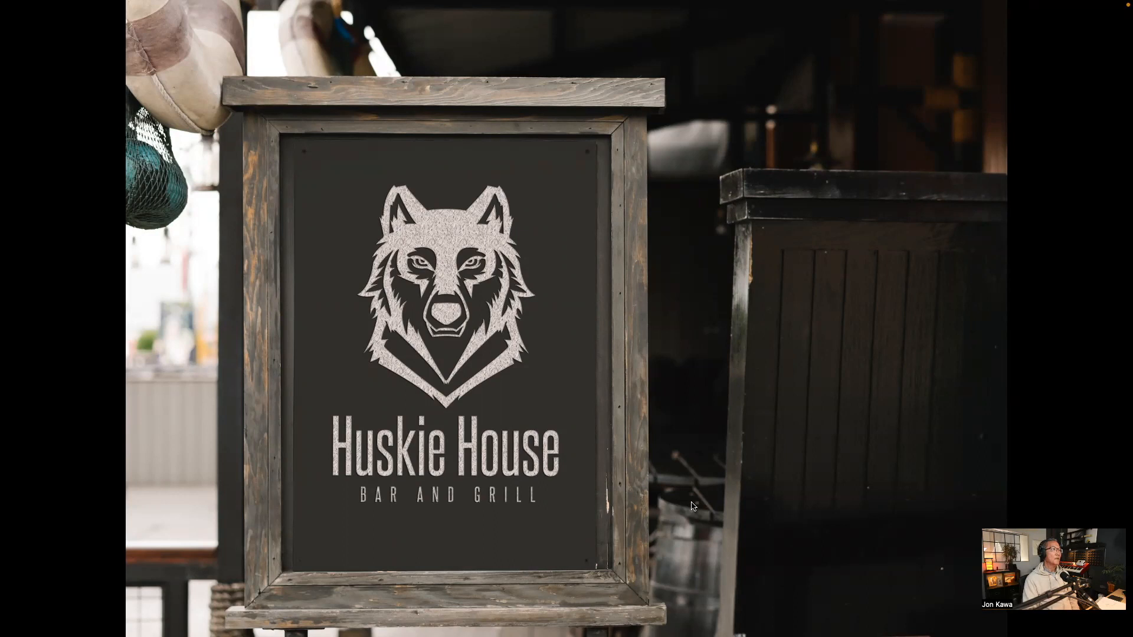
pyautogui.press('Right')
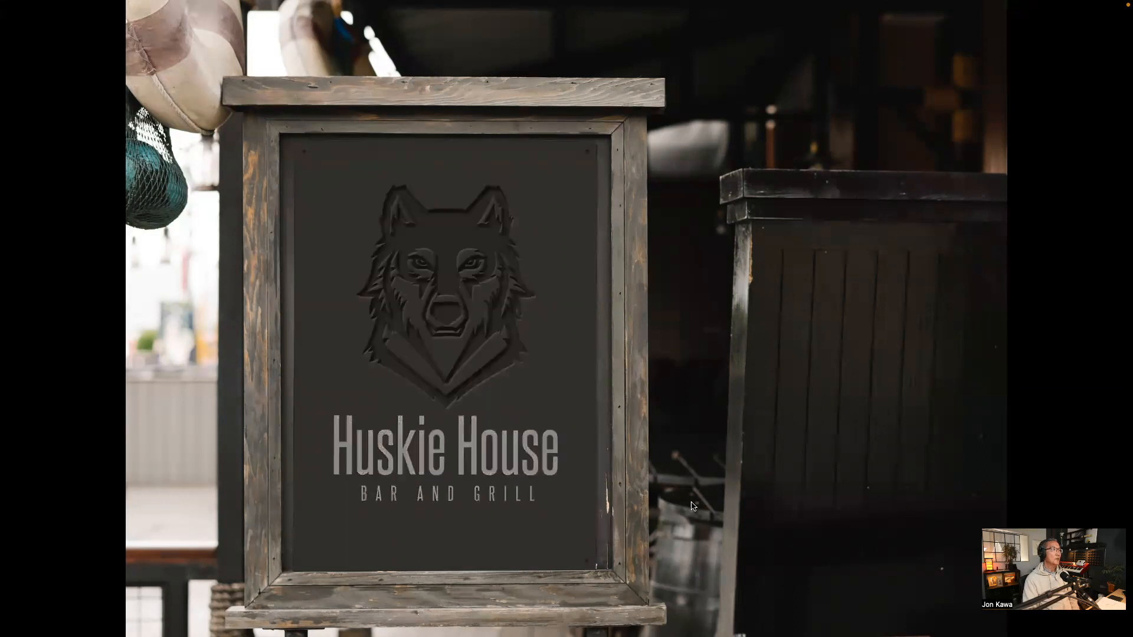
pyautogui.press('Left')
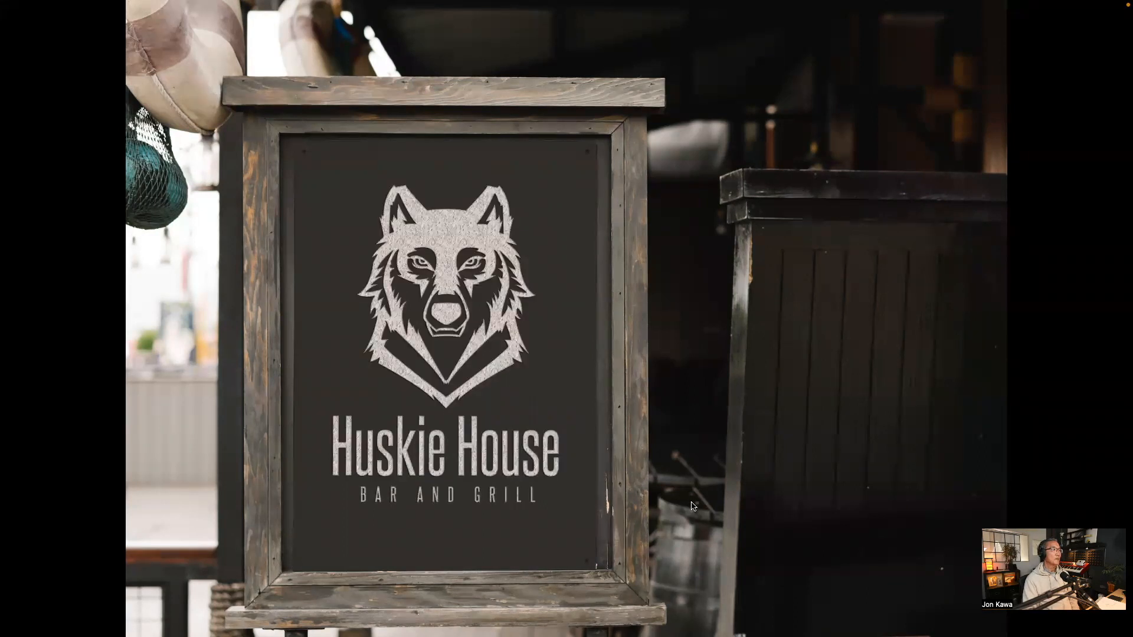
pyautogui.press('Right')
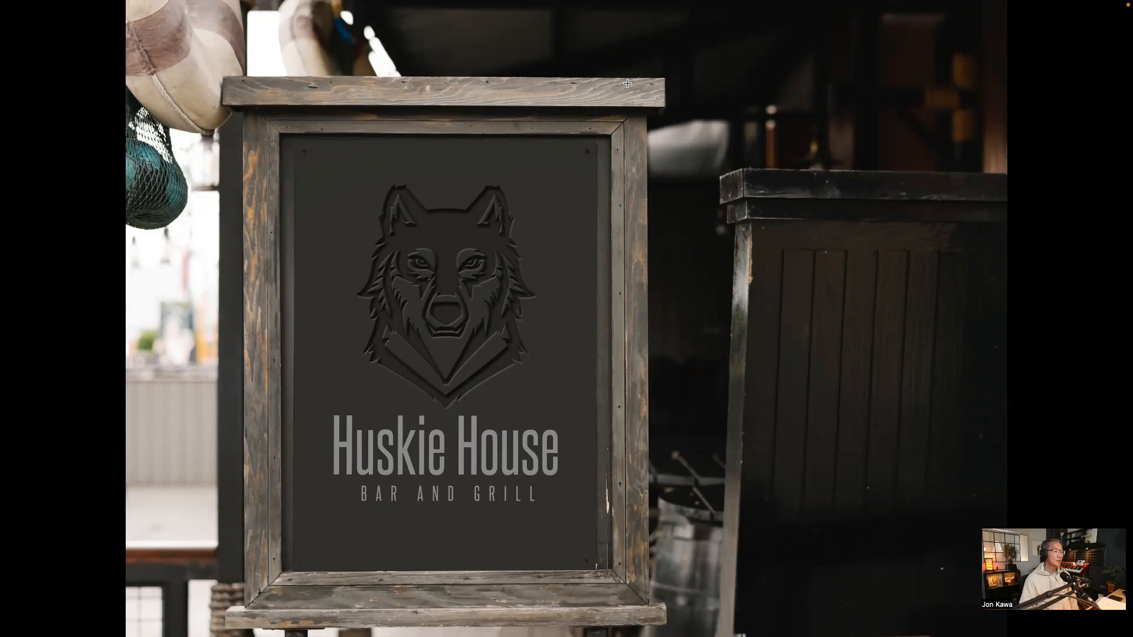
pyautogui.press('Escape')
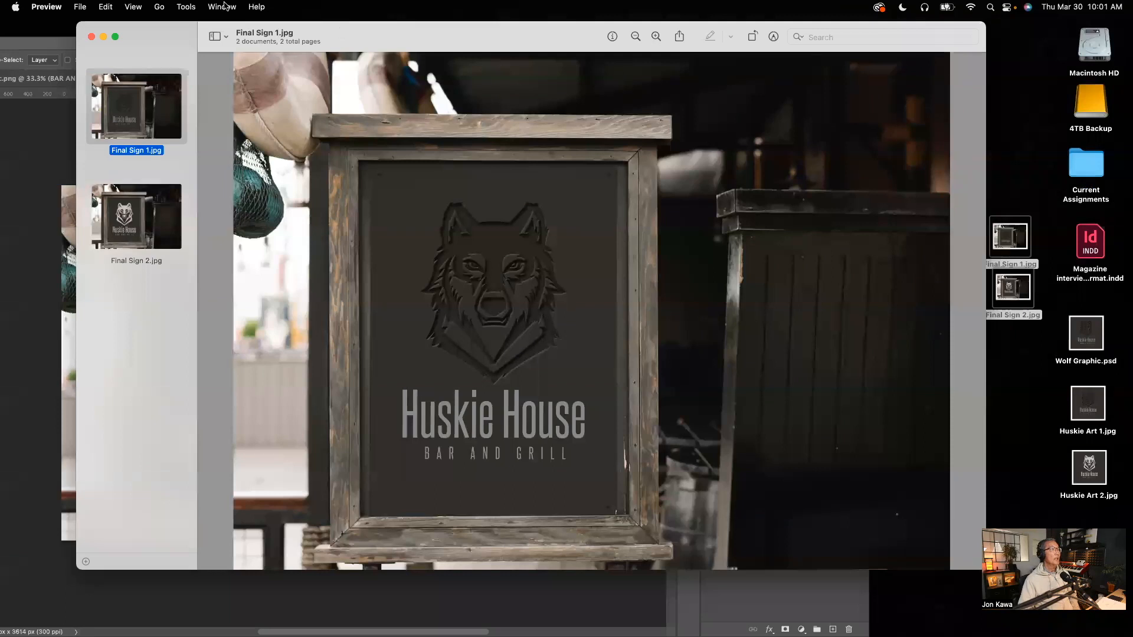
# - Minimize the Preview window and bring the Photoshop window with 81698.psd fully back into view
pyautogui.click(103, 37)
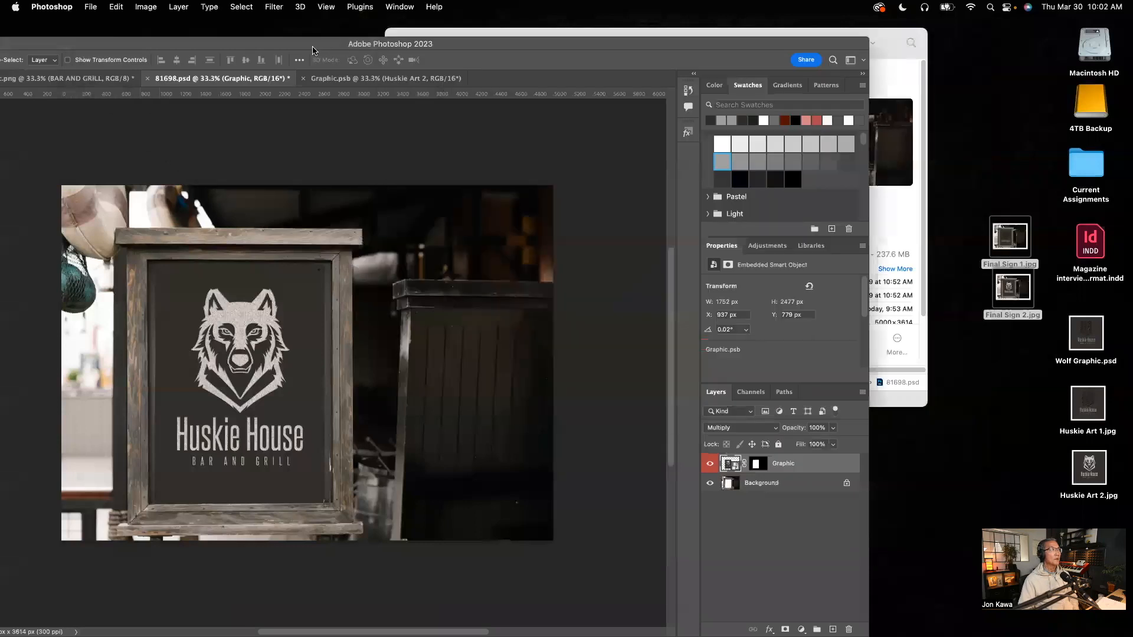
pyautogui.moveTo(313, 50); pyautogui.dragTo(433, 16)
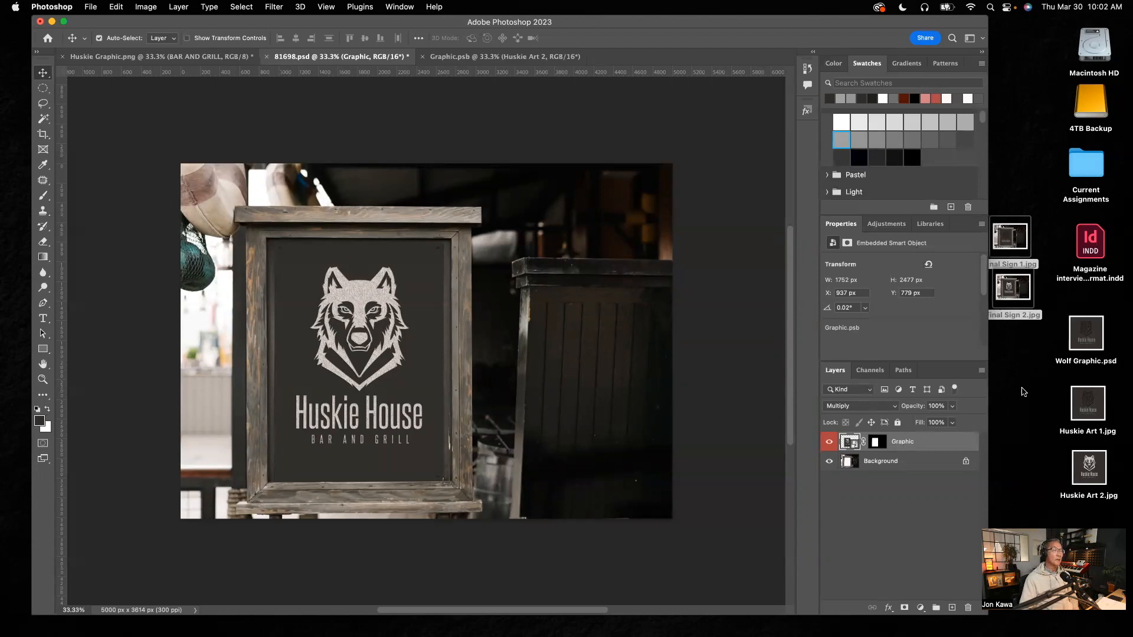
pyautogui.moveTo(795, 24); pyautogui.dragTo(806, 29)
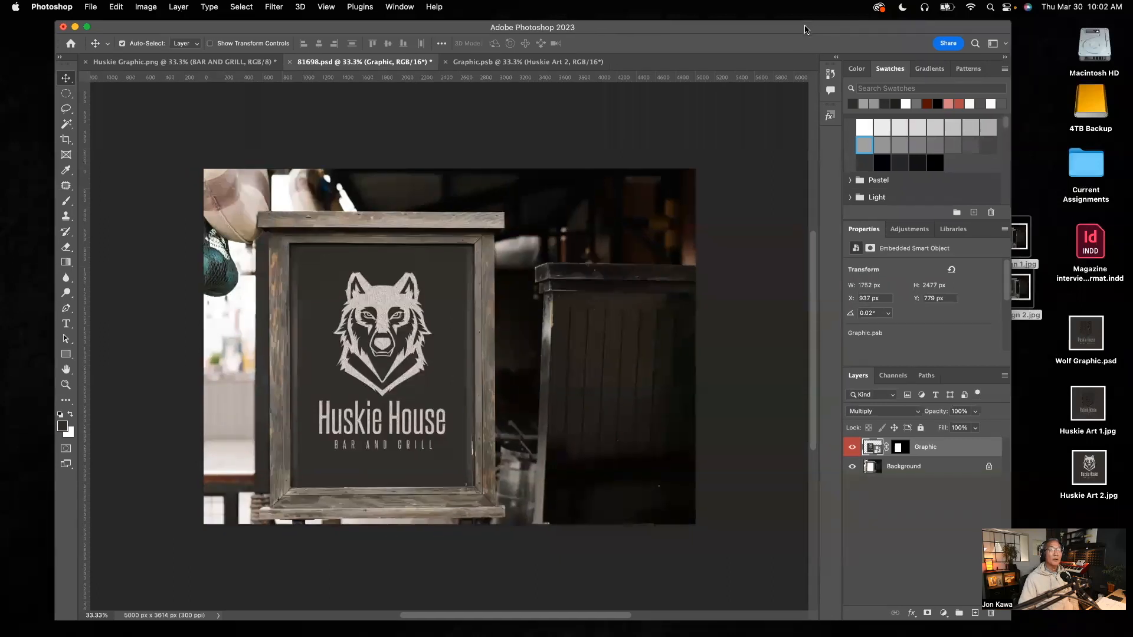